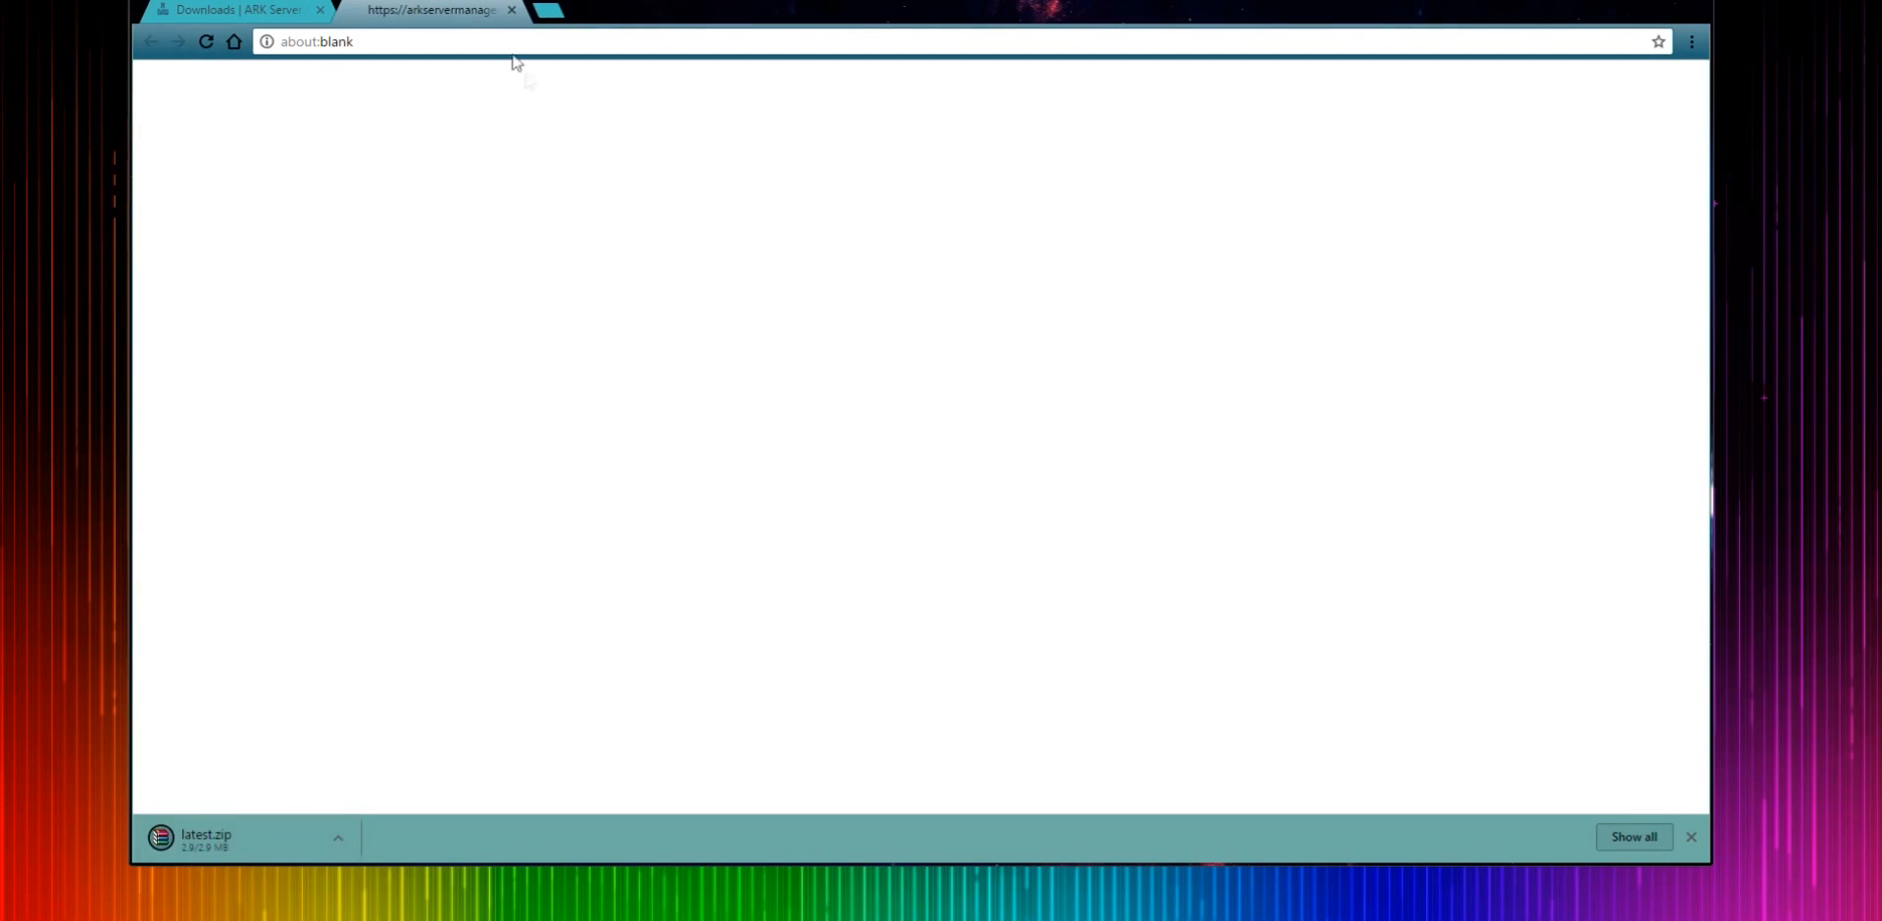
- Extract latest.zip on the desktop into a latest folder using the default destination
{"action": "left_click", "coordinate": [512, 10]}
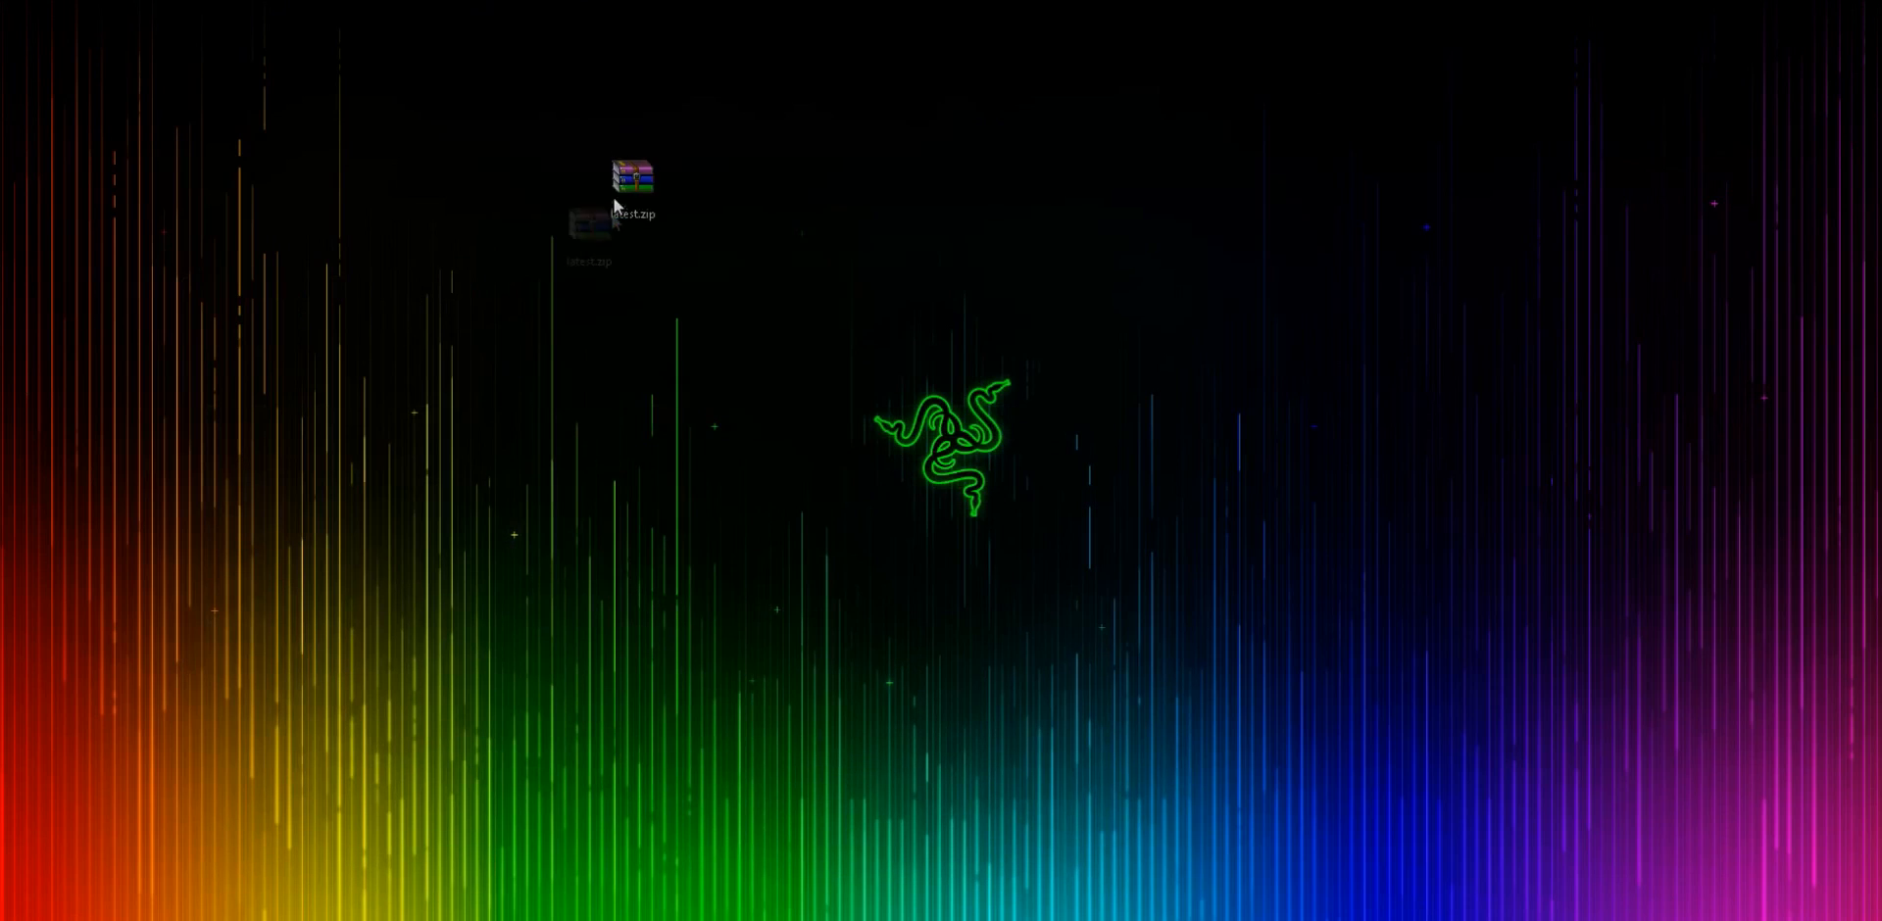
{"action": "left_click_drag", "start_coordinate": [614, 197], "coordinate": [613, 196]}
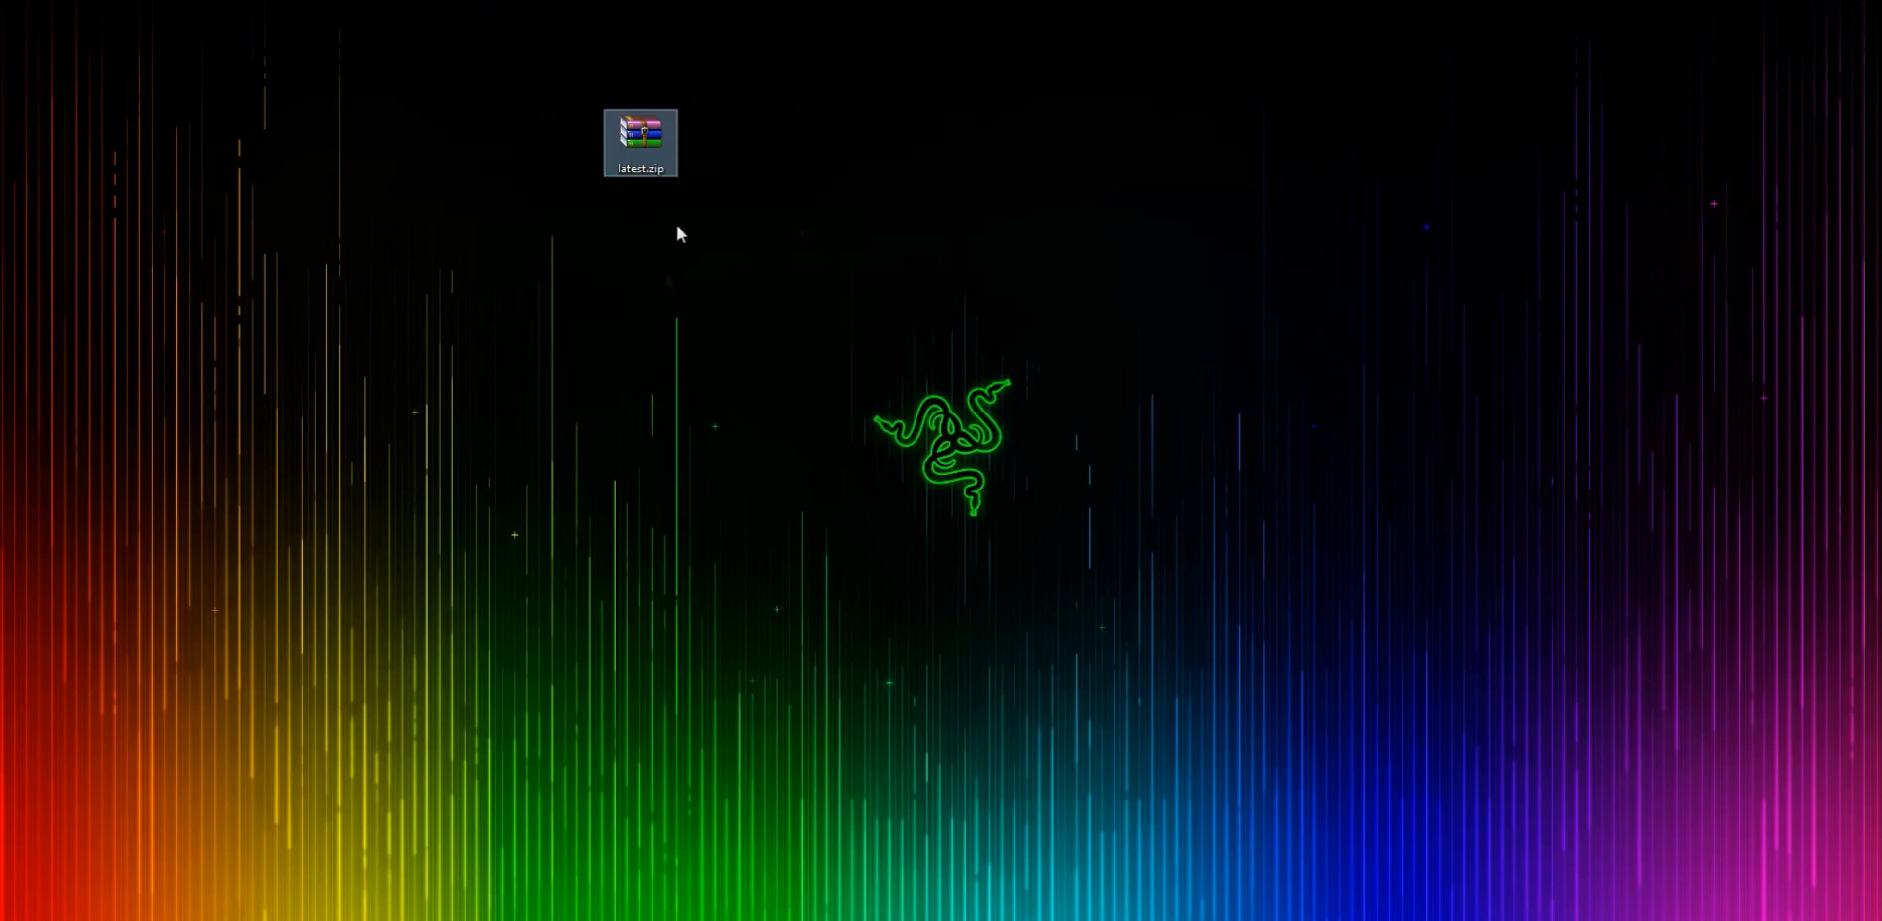
{"action": "left_click_drag", "start_coordinate": [537, 44], "coordinate": [710, 257]}
{"action": "right_click", "coordinate": [657, 143]}
{"action": "left_click", "coordinate": [710, 203]}
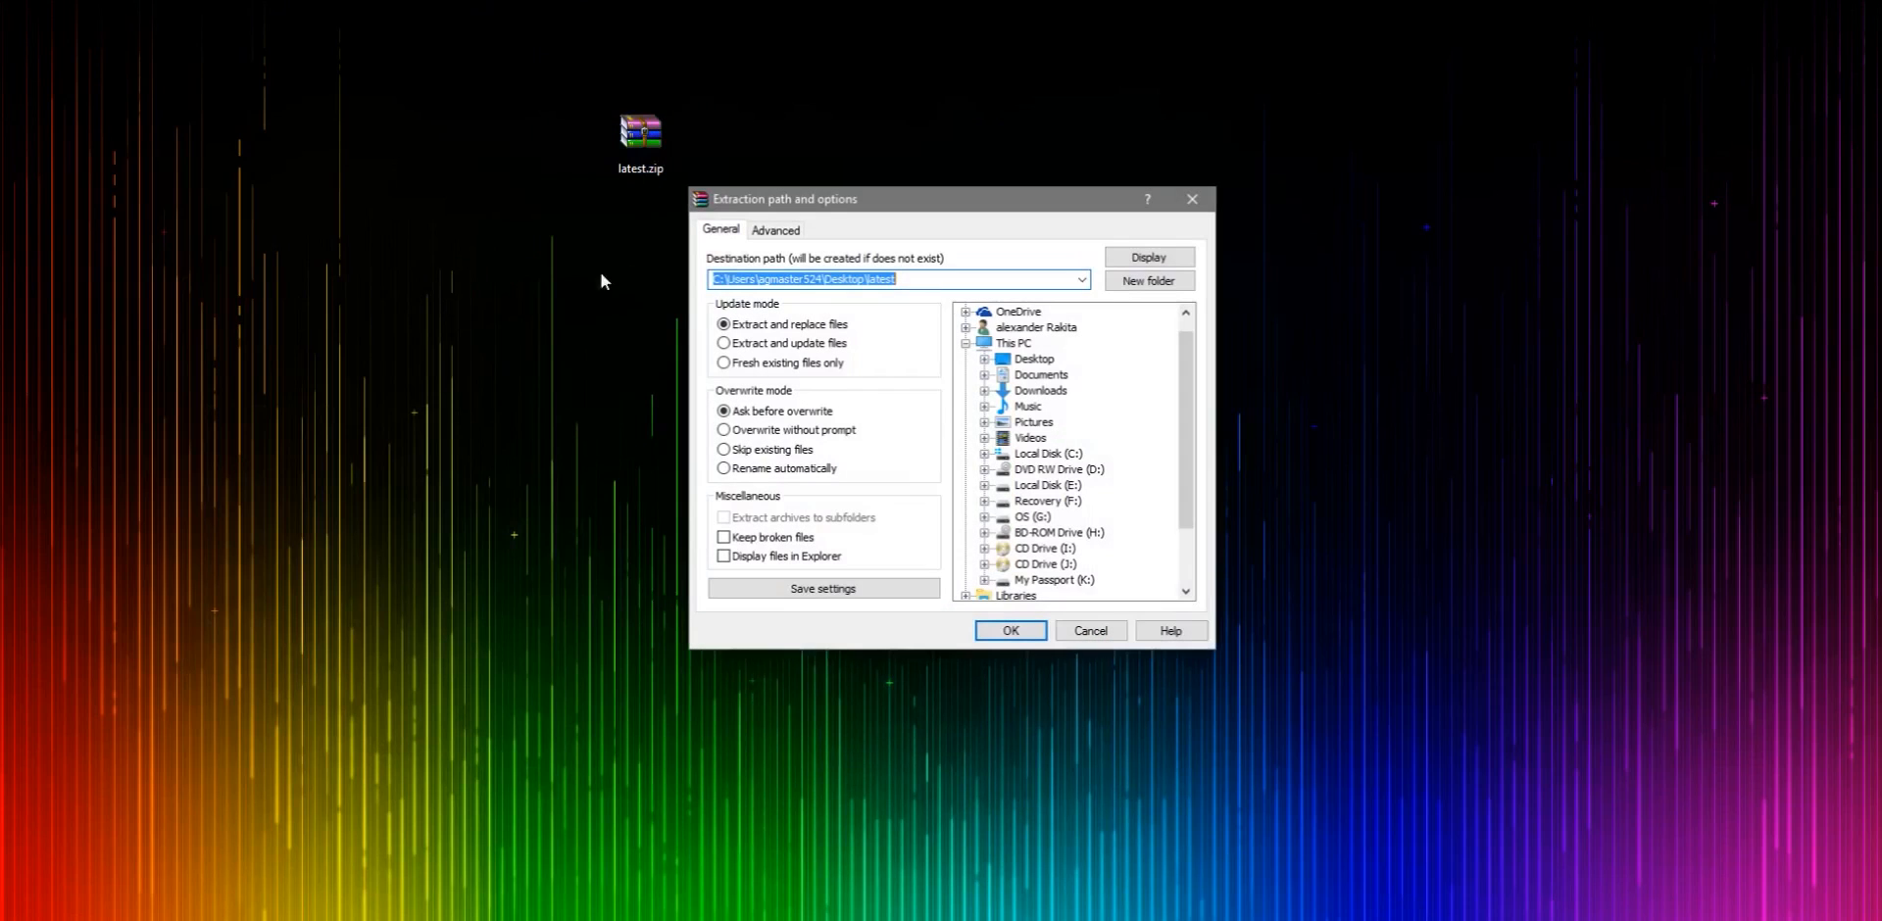
{"action": "left_click", "coordinate": [1010, 630]}
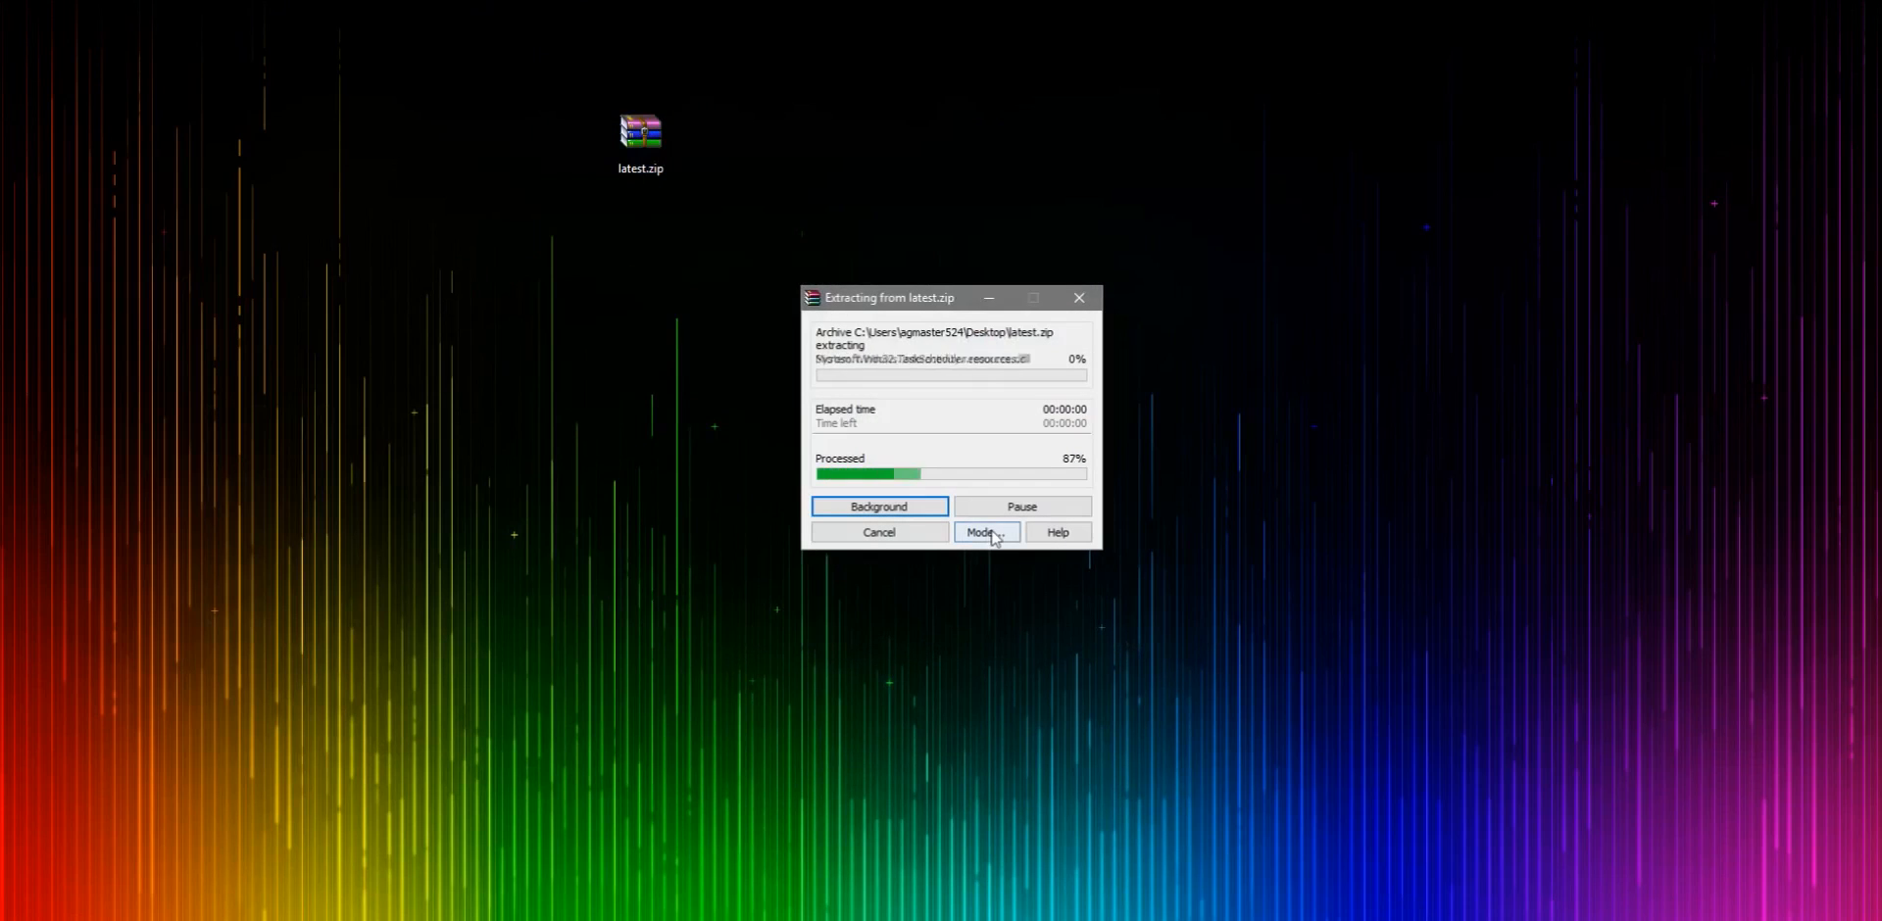
- Open the extracted latest folder to check its contents, then close it
{"action": "left_click_drag", "start_coordinate": [2, 168], "coordinate": [449, 310]}
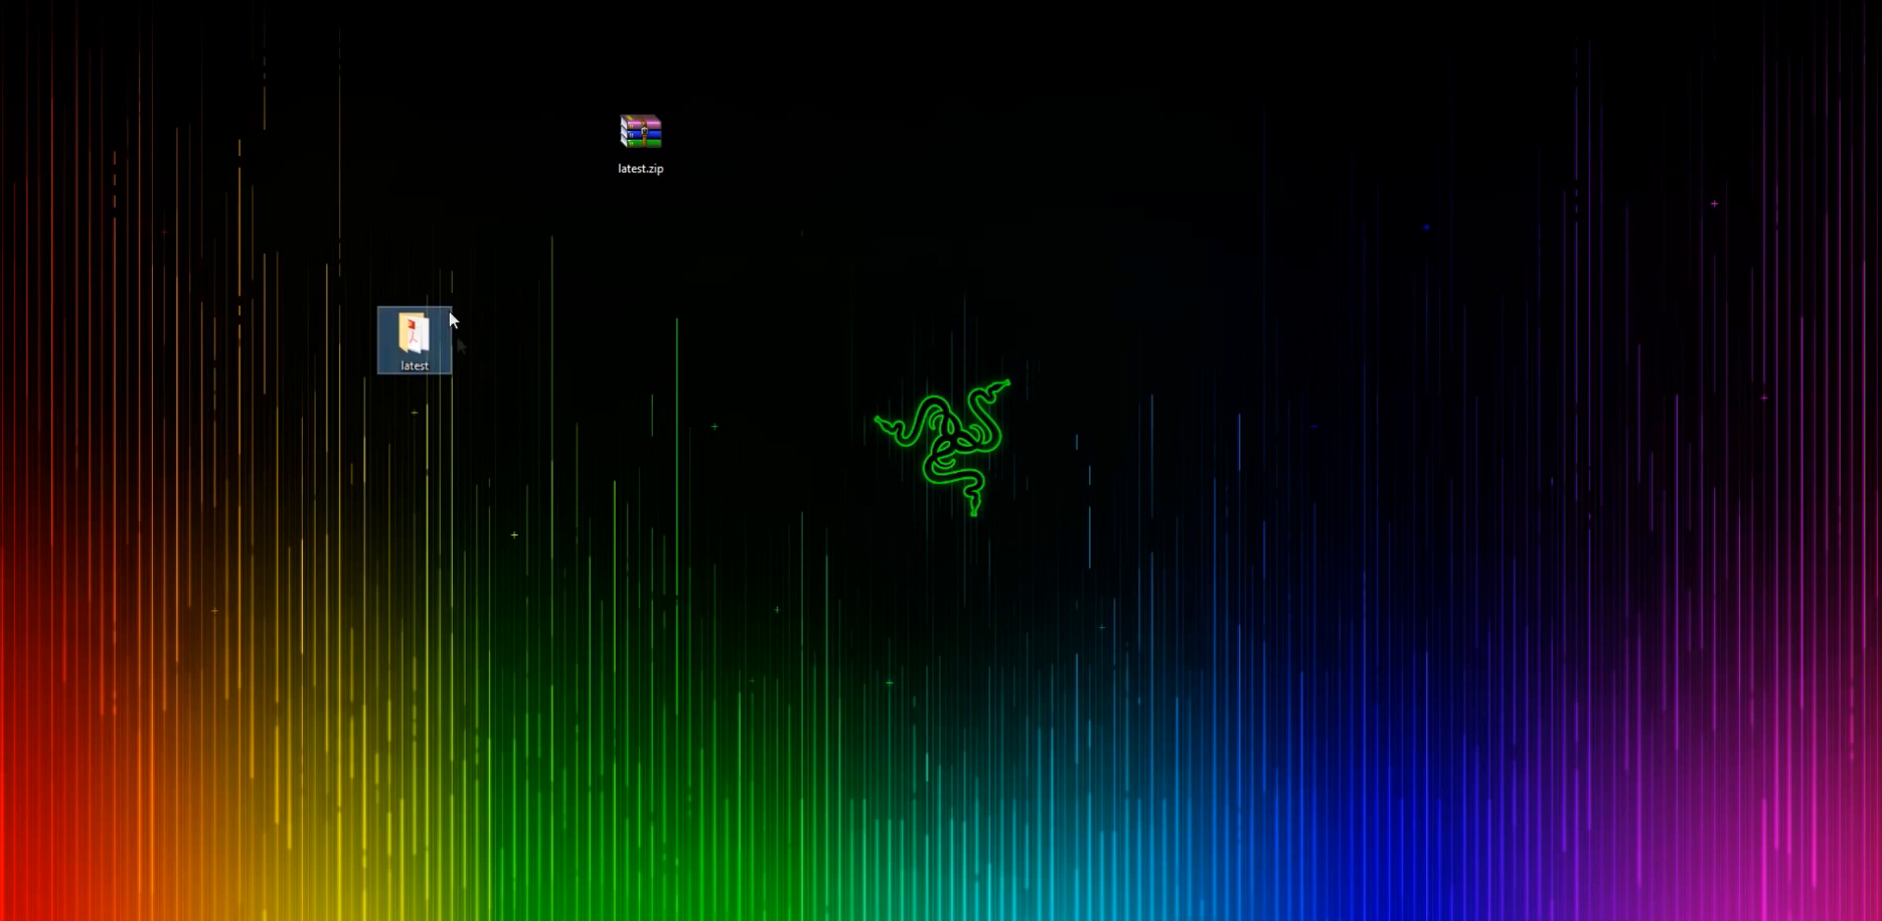
{"action": "double_click", "coordinate": [408, 358]}
{"action": "left_click_drag", "start_coordinate": [777, 104], "coordinate": [915, 202]}
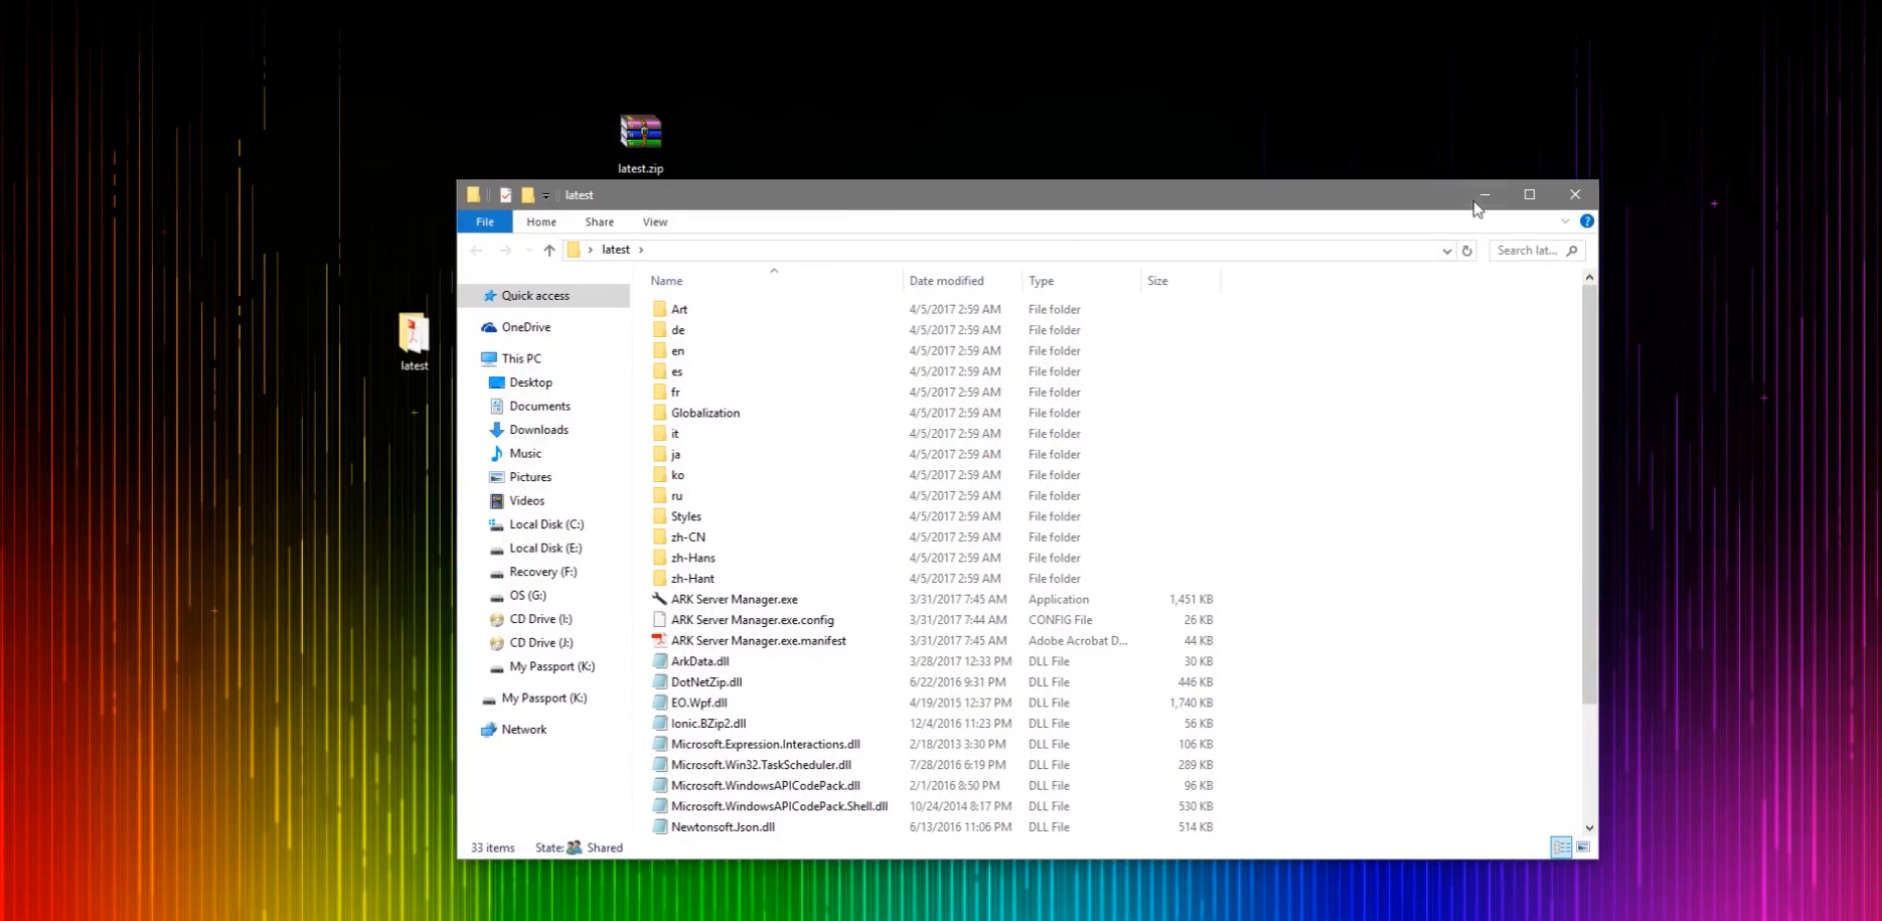
{"action": "left_click", "coordinate": [1581, 207]}
- Rename the extracted latest folder to asm
{"action": "mouse_move", "coordinate": [314, 278]}
{"action": "left_mouse_down"}
{"action": "mouse_move", "coordinate": [507, 480]}
{"action": "mouse_move", "coordinate": [490, 446]}
{"action": "left_mouse_up"}
{"action": "right_click", "coordinate": [427, 338]}
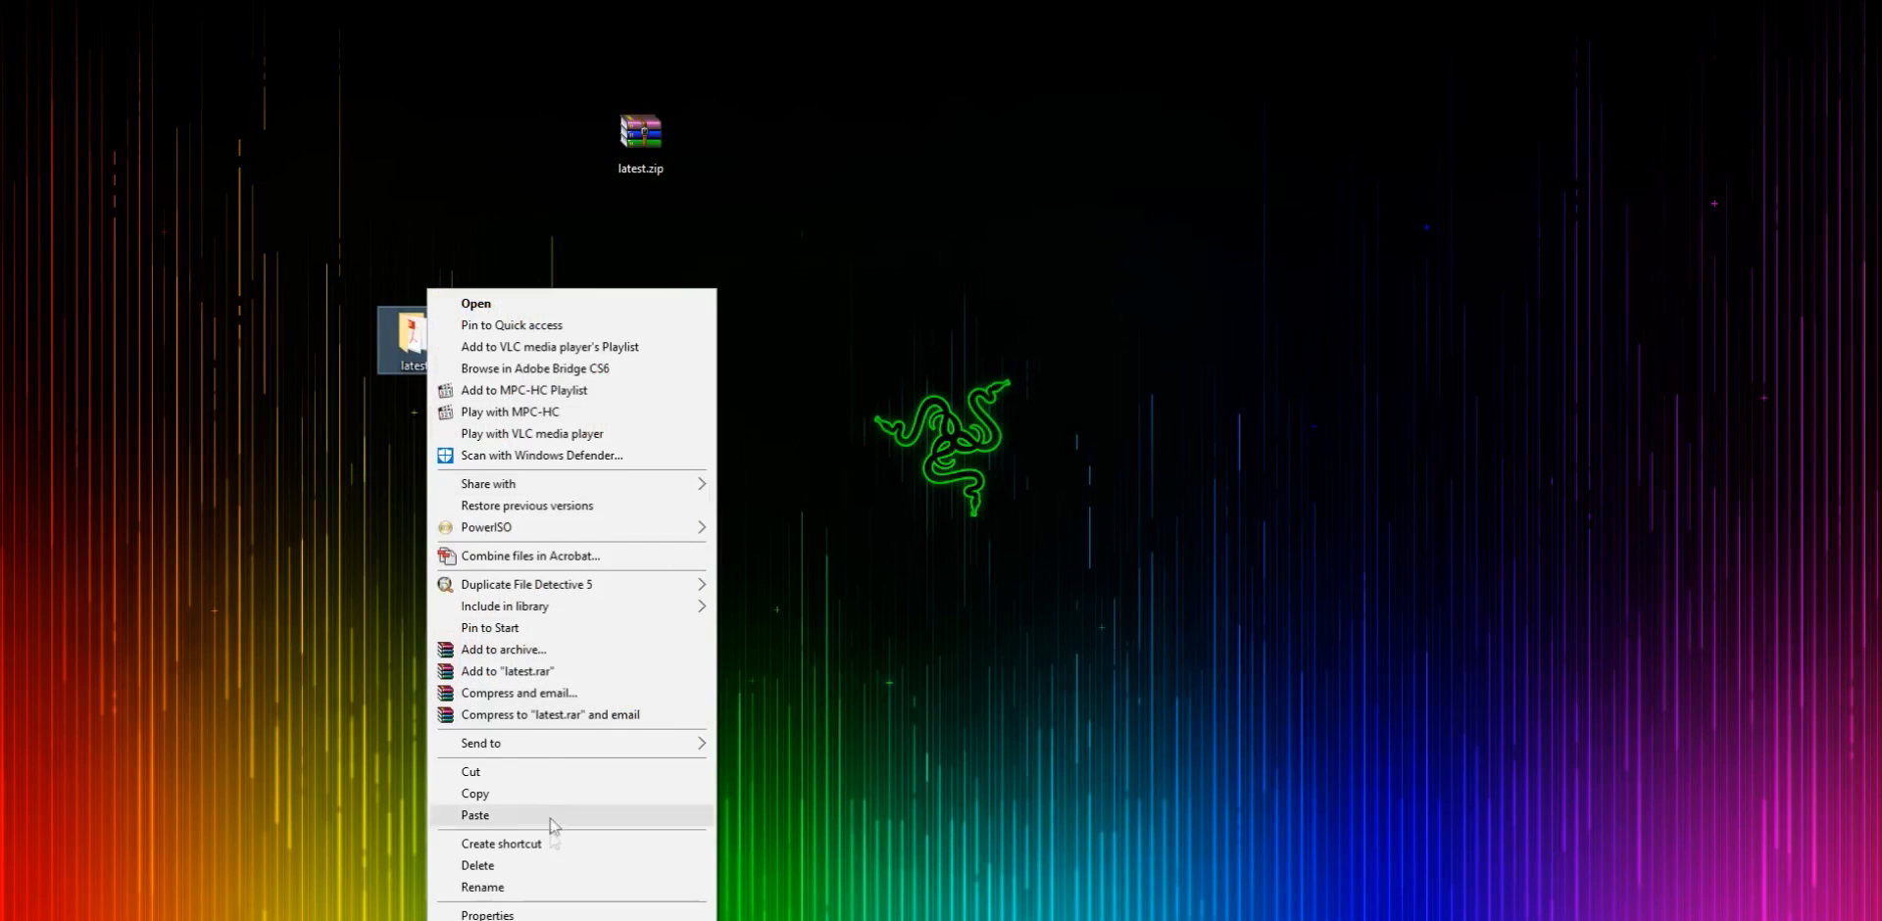
{"action": "left_click", "coordinate": [538, 892]}
{"action": "type", "text": "asm"}
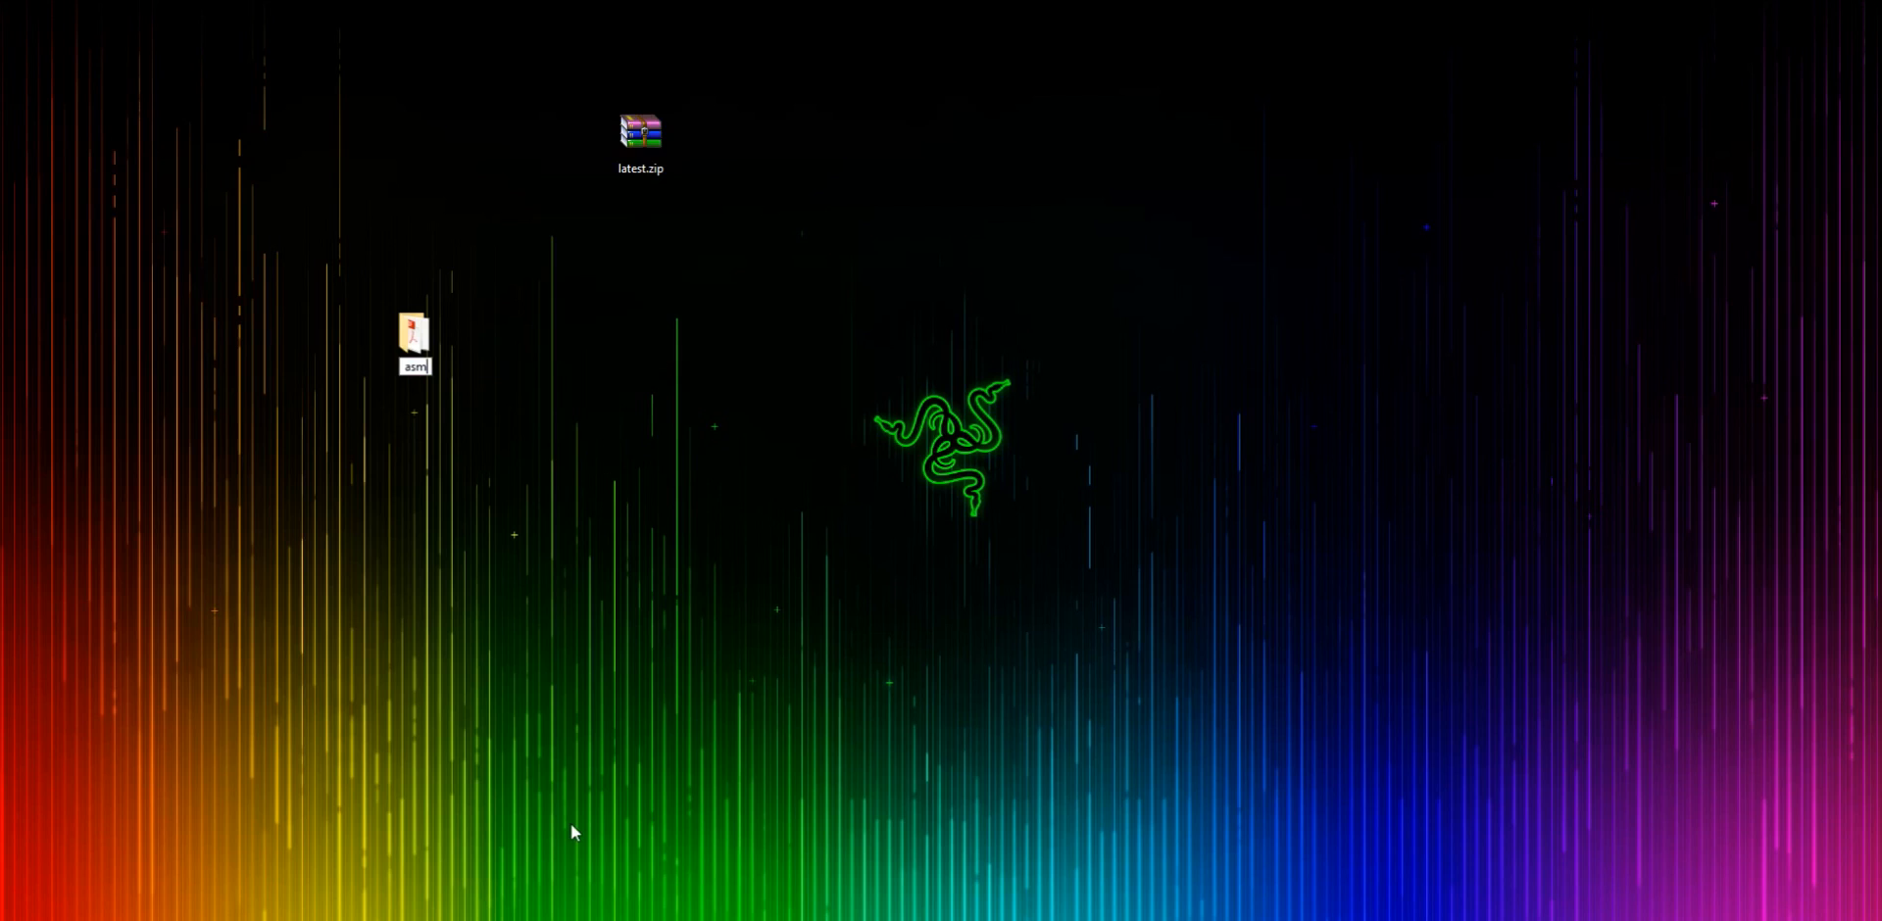
{"action": "key", "text": "Return"}
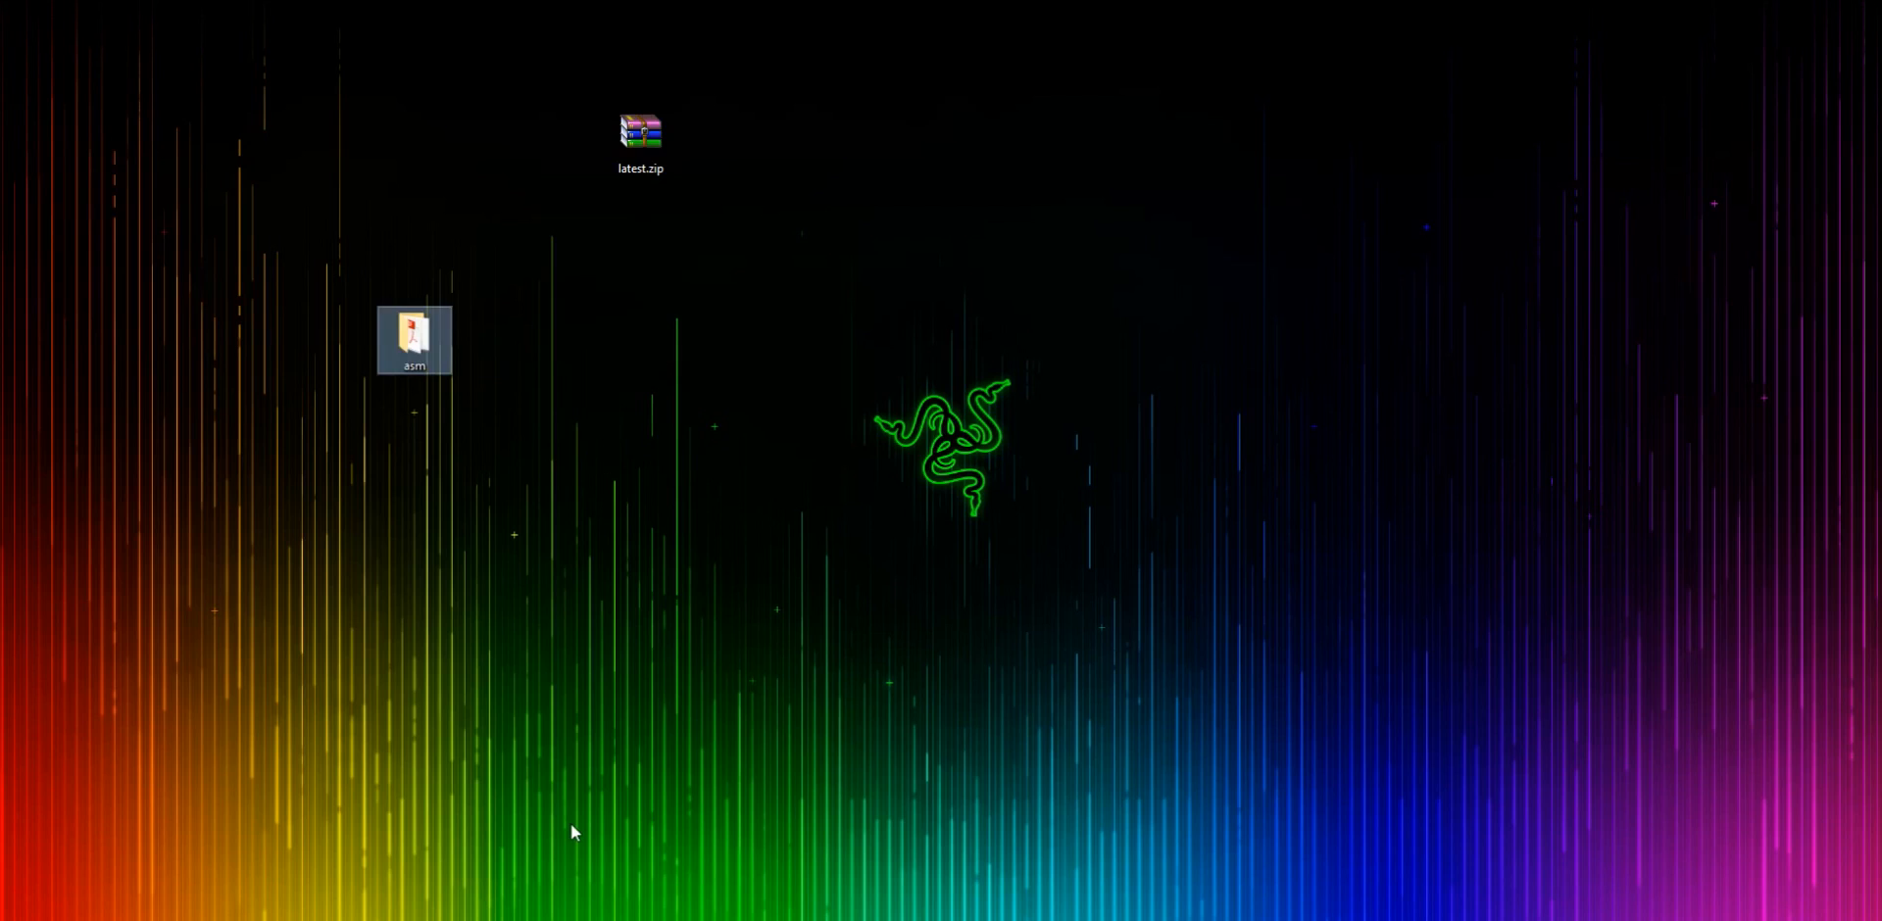
- Launch ARK Server Manager.exe from the asm folder, allowing it to run and run as administrator
{"action": "double_click", "coordinate": [394, 356]}
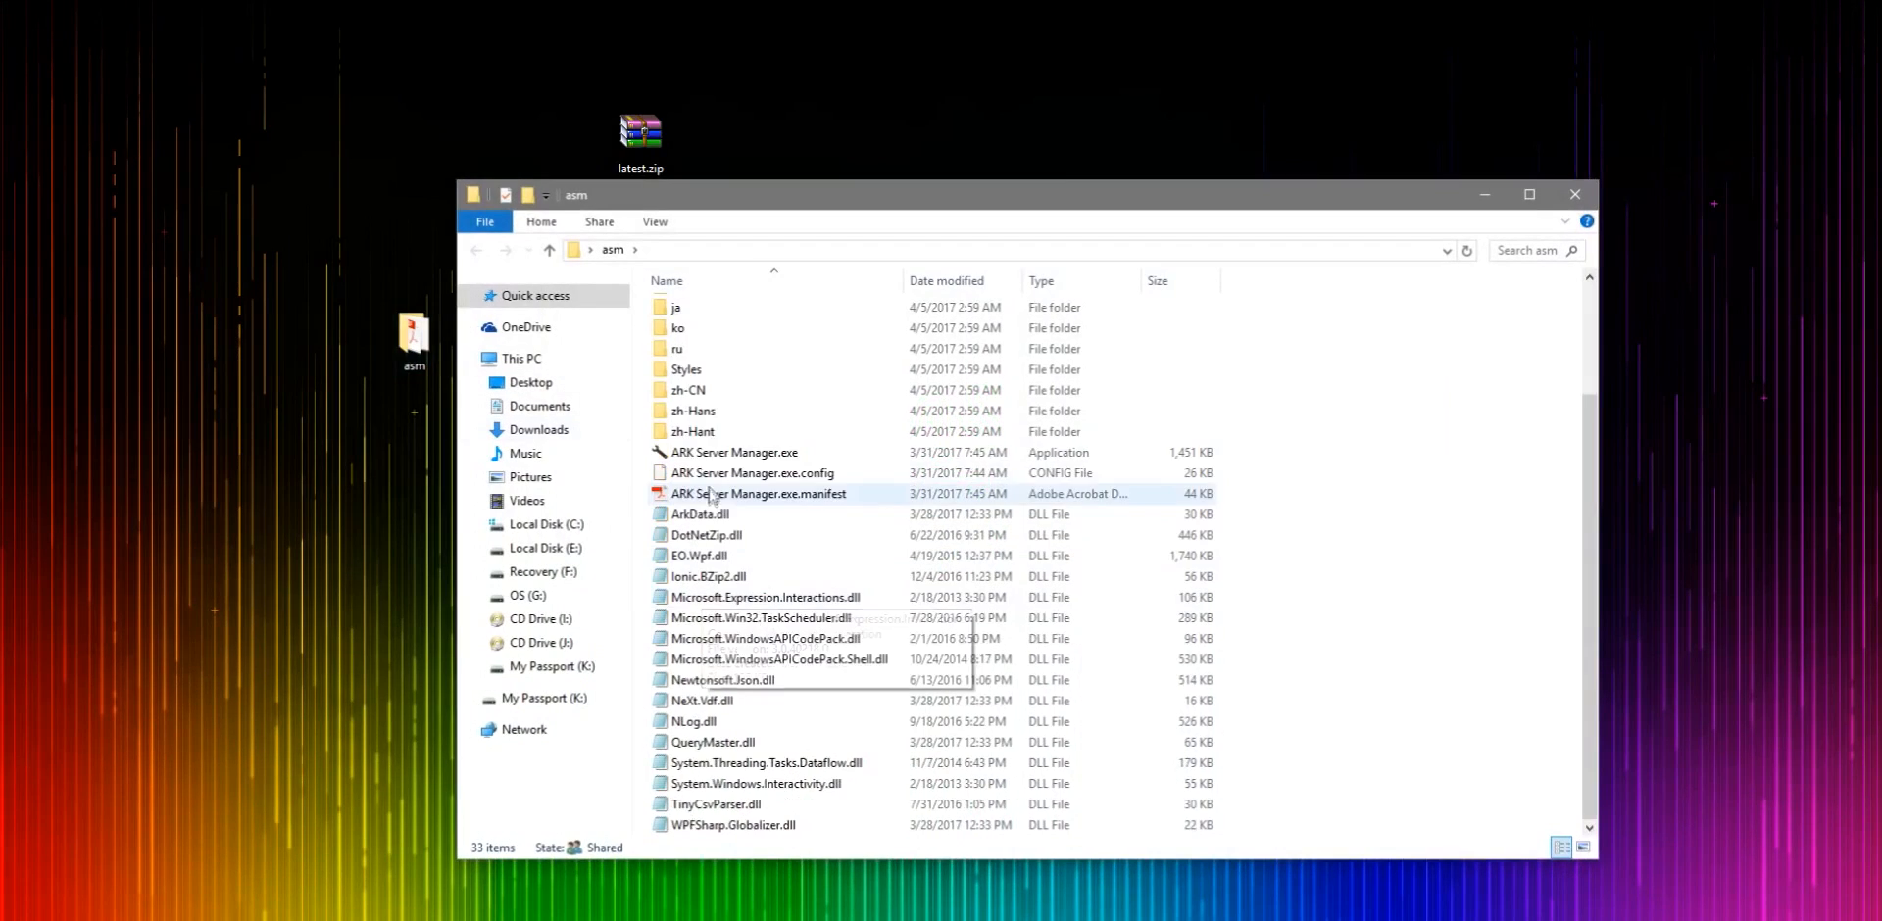
{"action": "left_click", "coordinate": [1068, 534]}
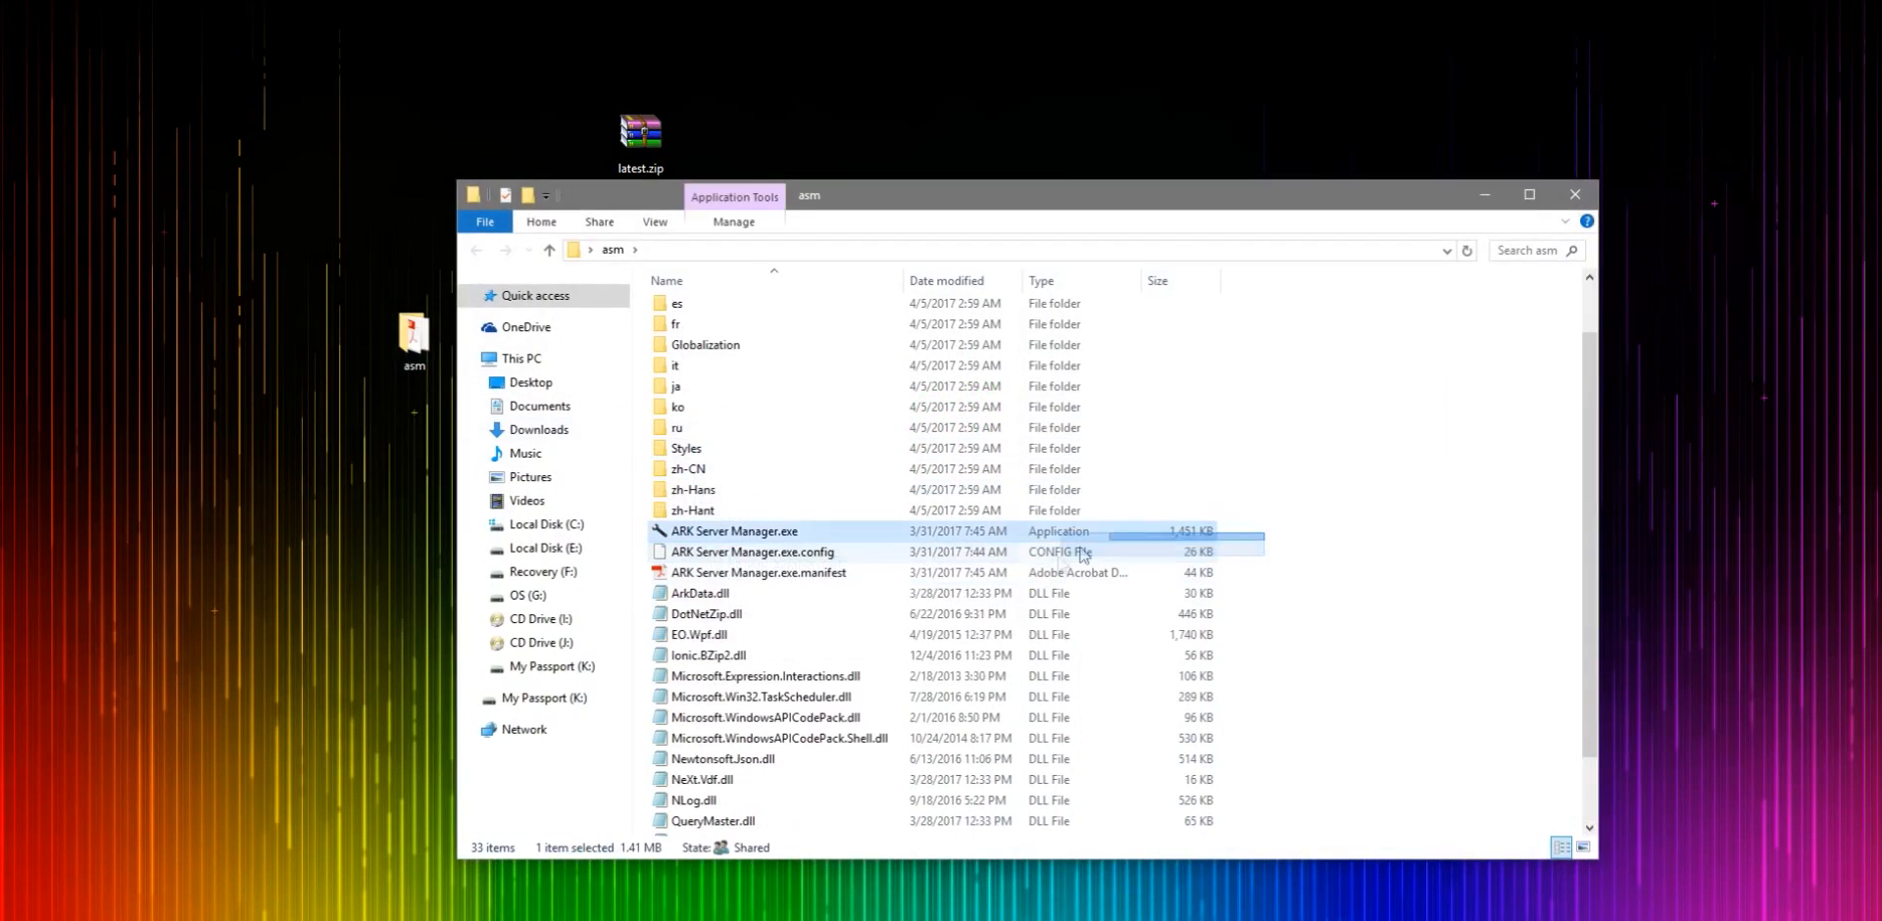
{"action": "double_click", "coordinate": [949, 537]}
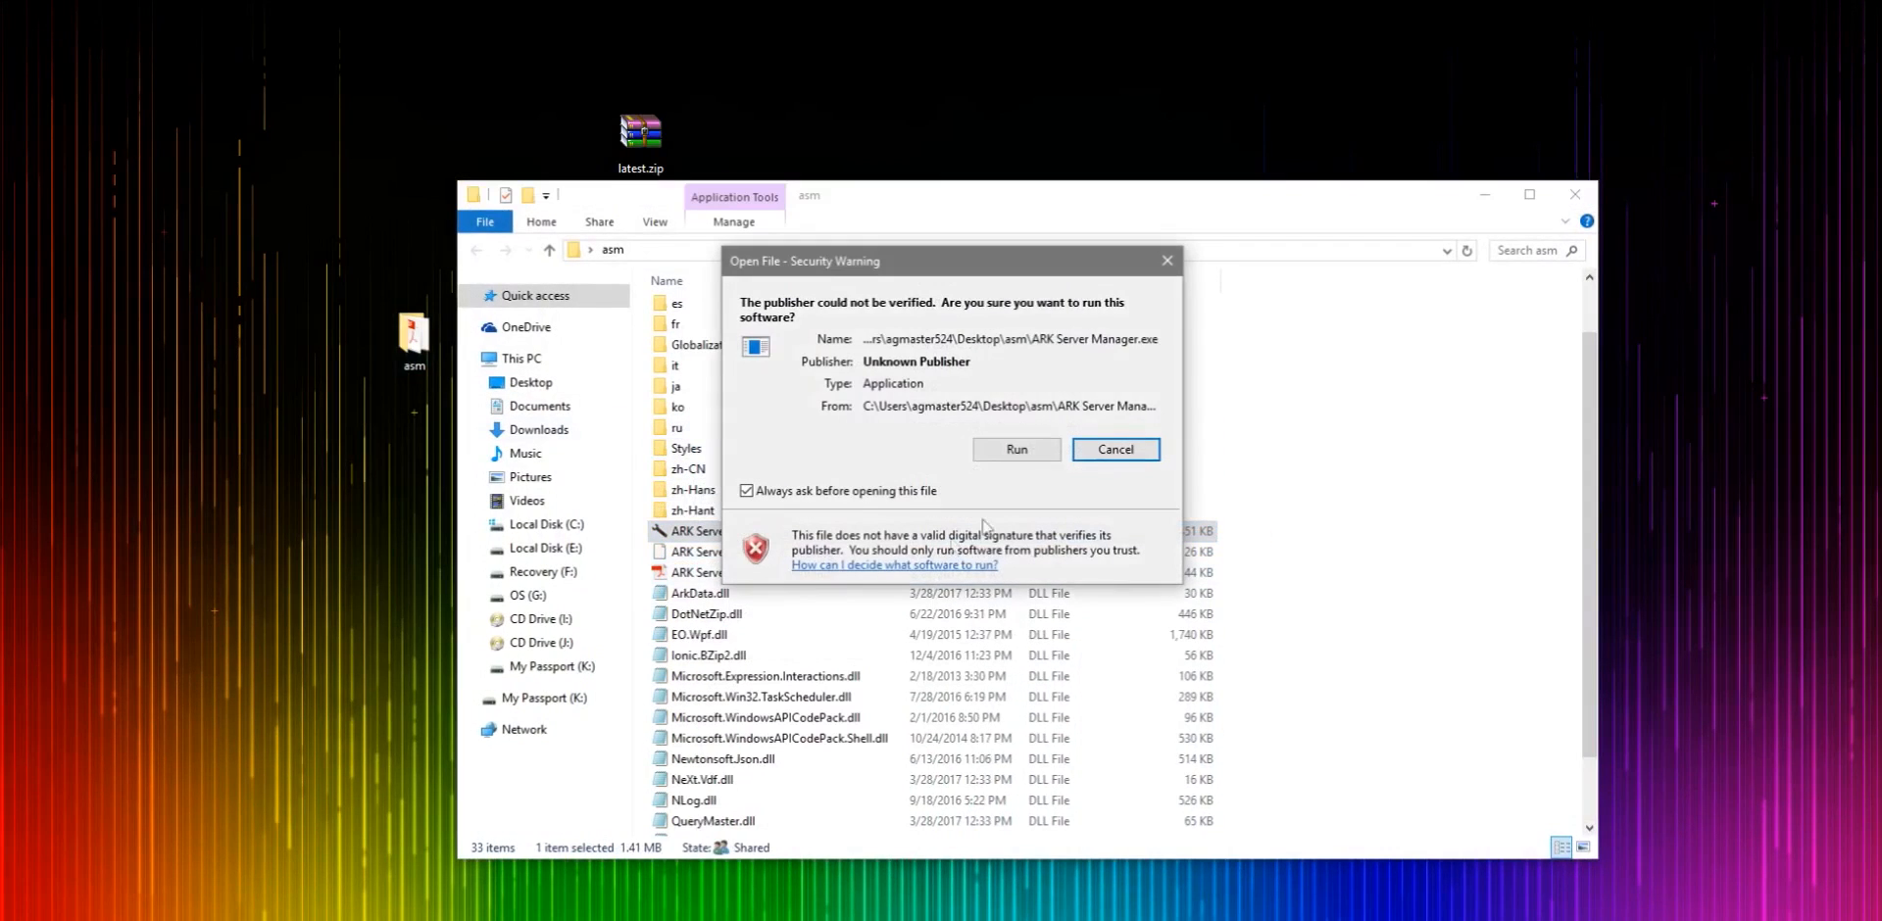
{"action": "left_click", "coordinate": [1019, 446]}
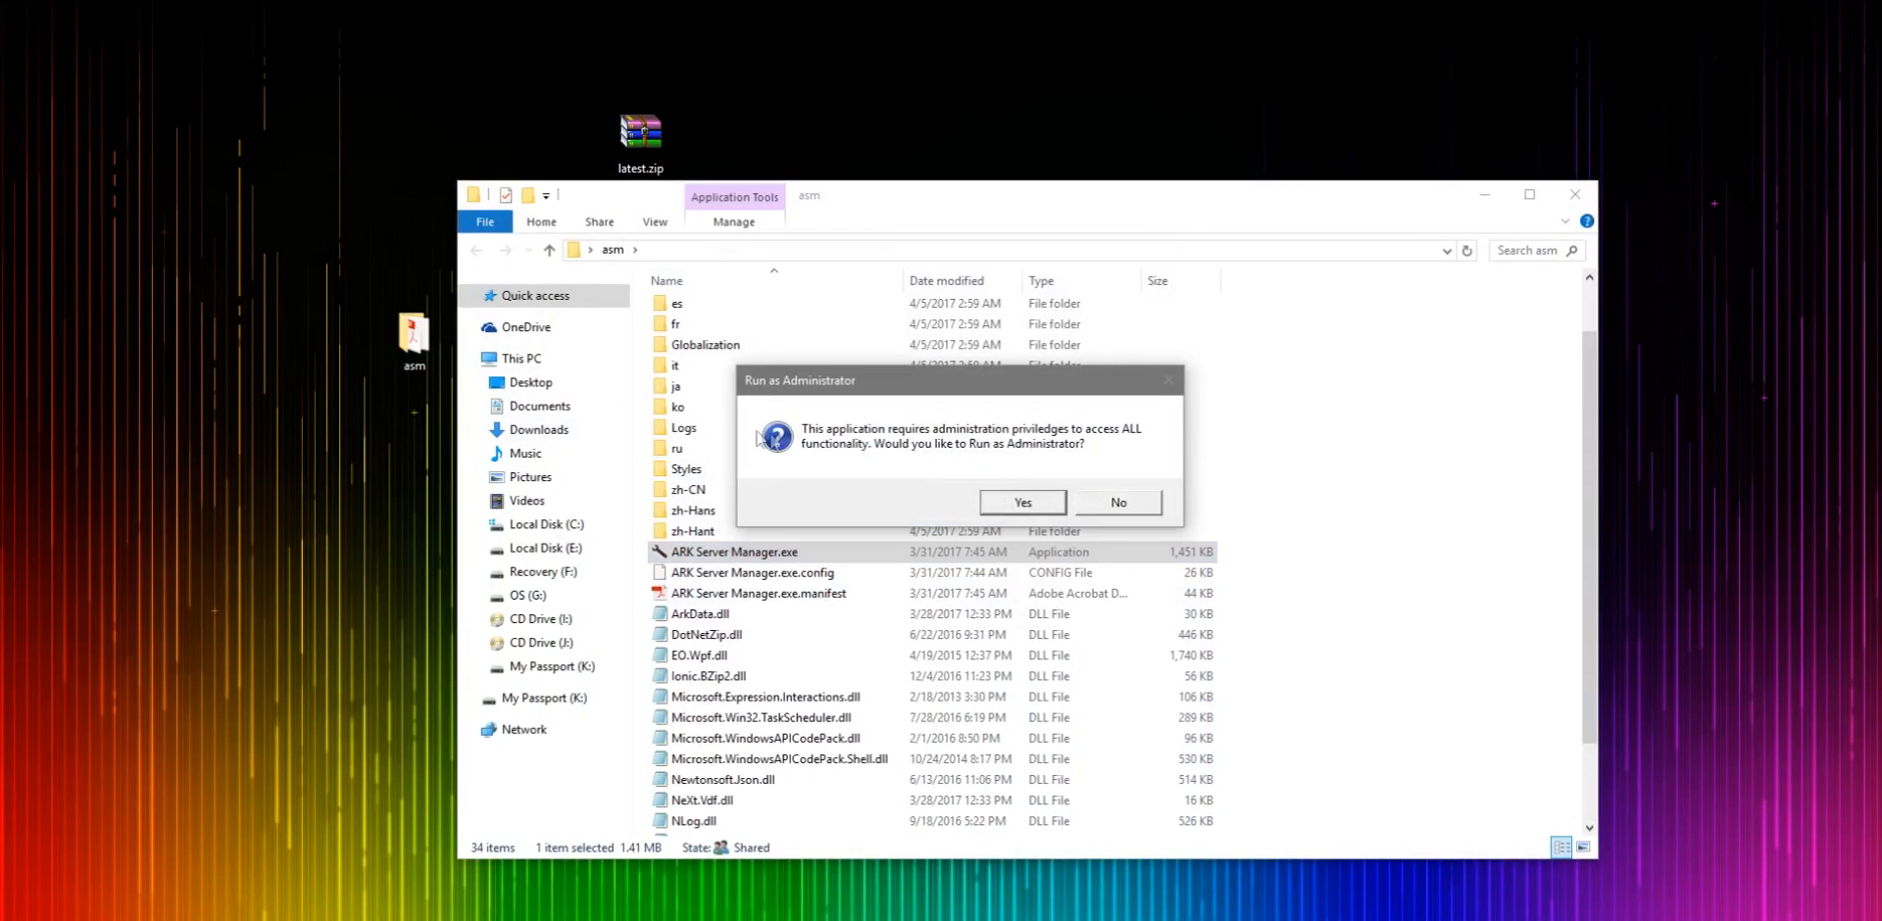
{"action": "left_click", "coordinate": [1020, 505]}
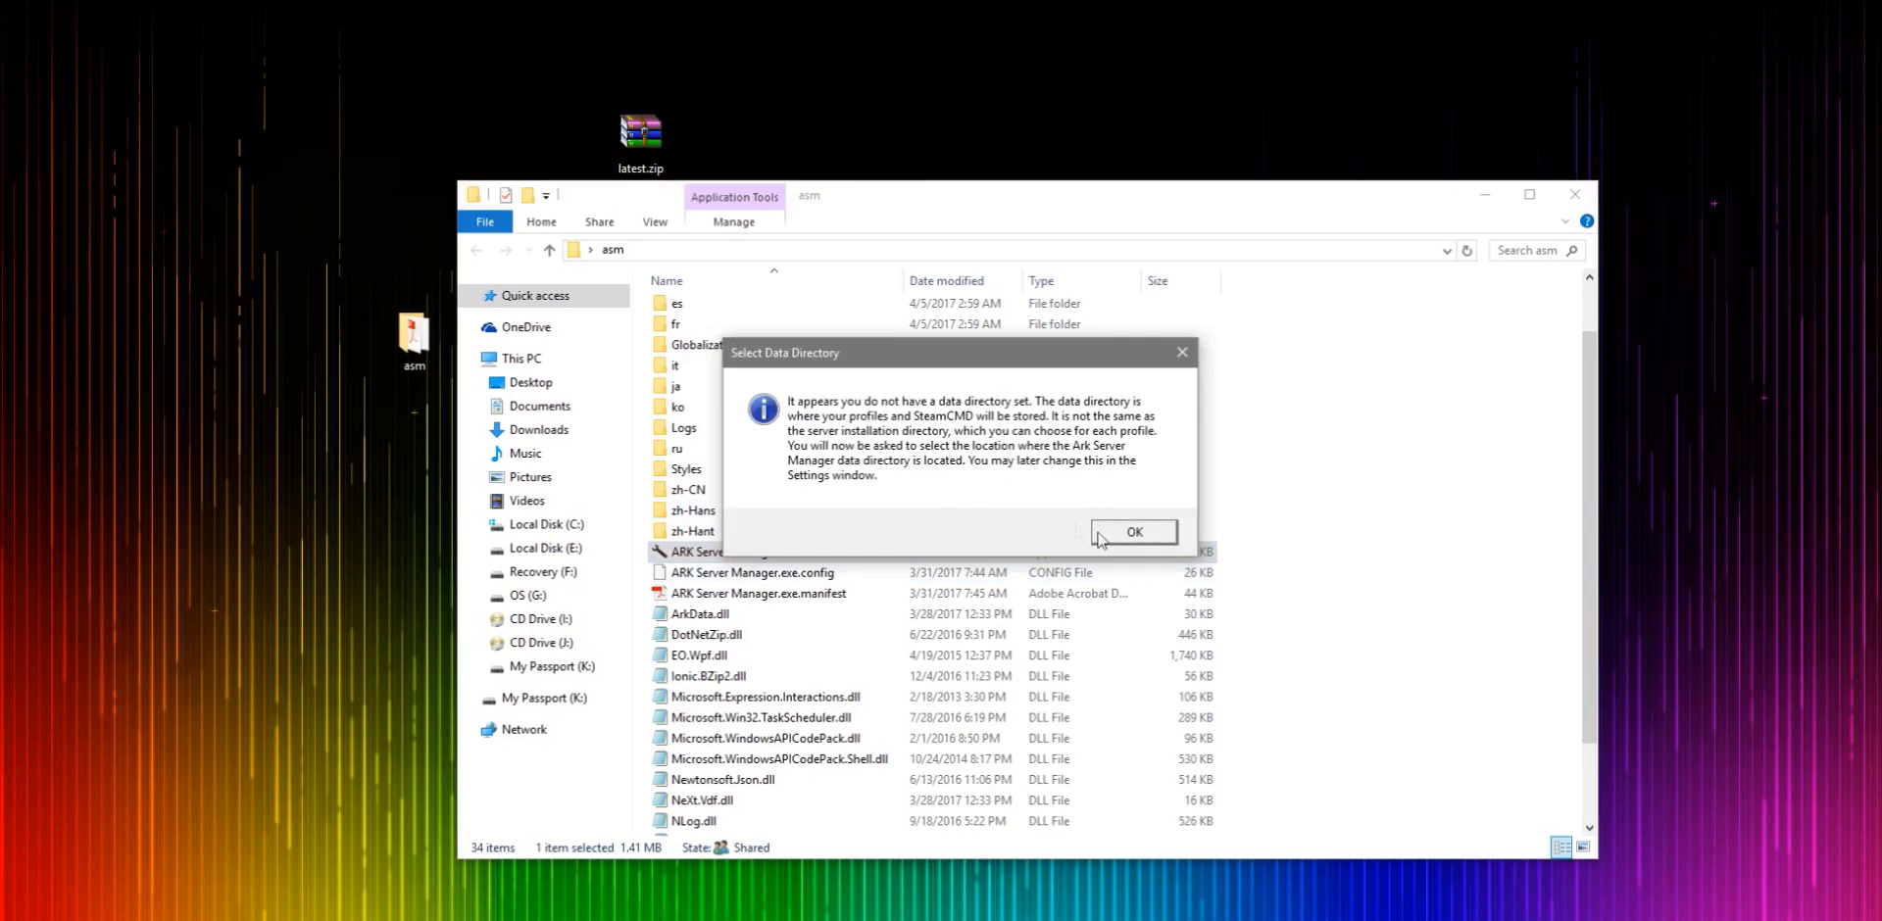
- Dismiss the data directory prompt and create a new folder named Steamcmd inside the asm folder
{"action": "left_click", "coordinate": [1183, 351]}
{"action": "right_click", "coordinate": [1345, 534]}
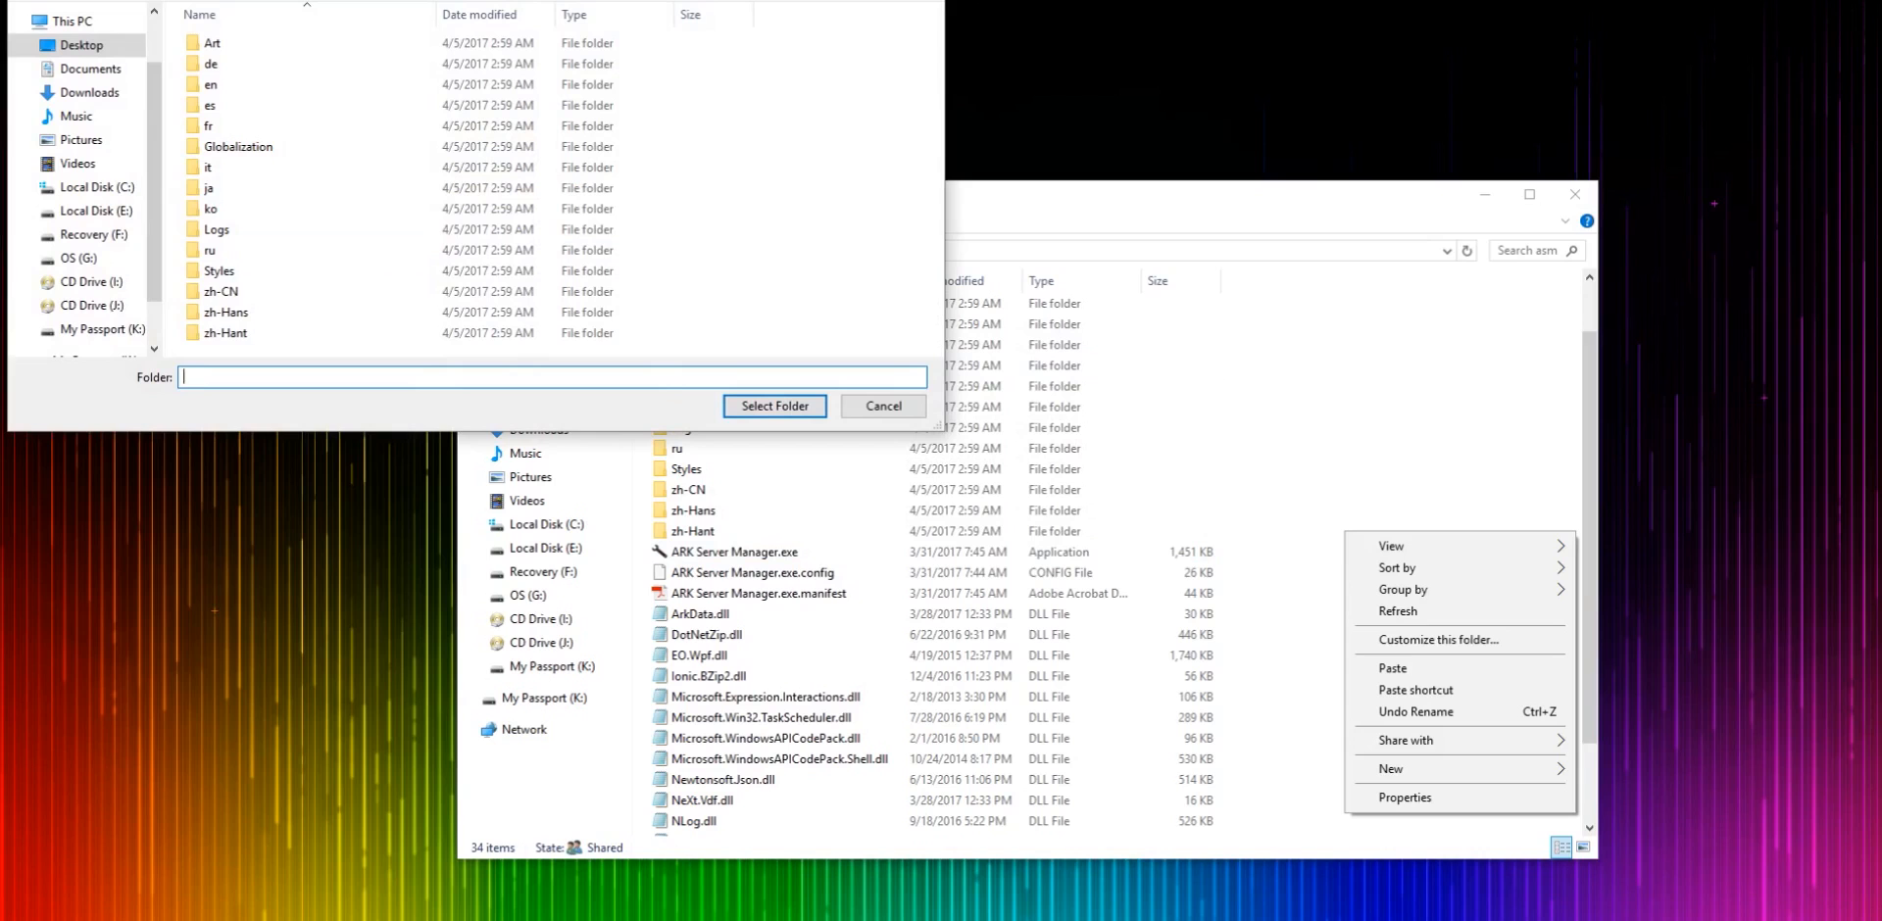
{"action": "left_click", "coordinate": [883, 406]}
{"action": "right_click", "coordinate": [1420, 555]}
{"action": "mouse_move", "coordinate": [1471, 790]}
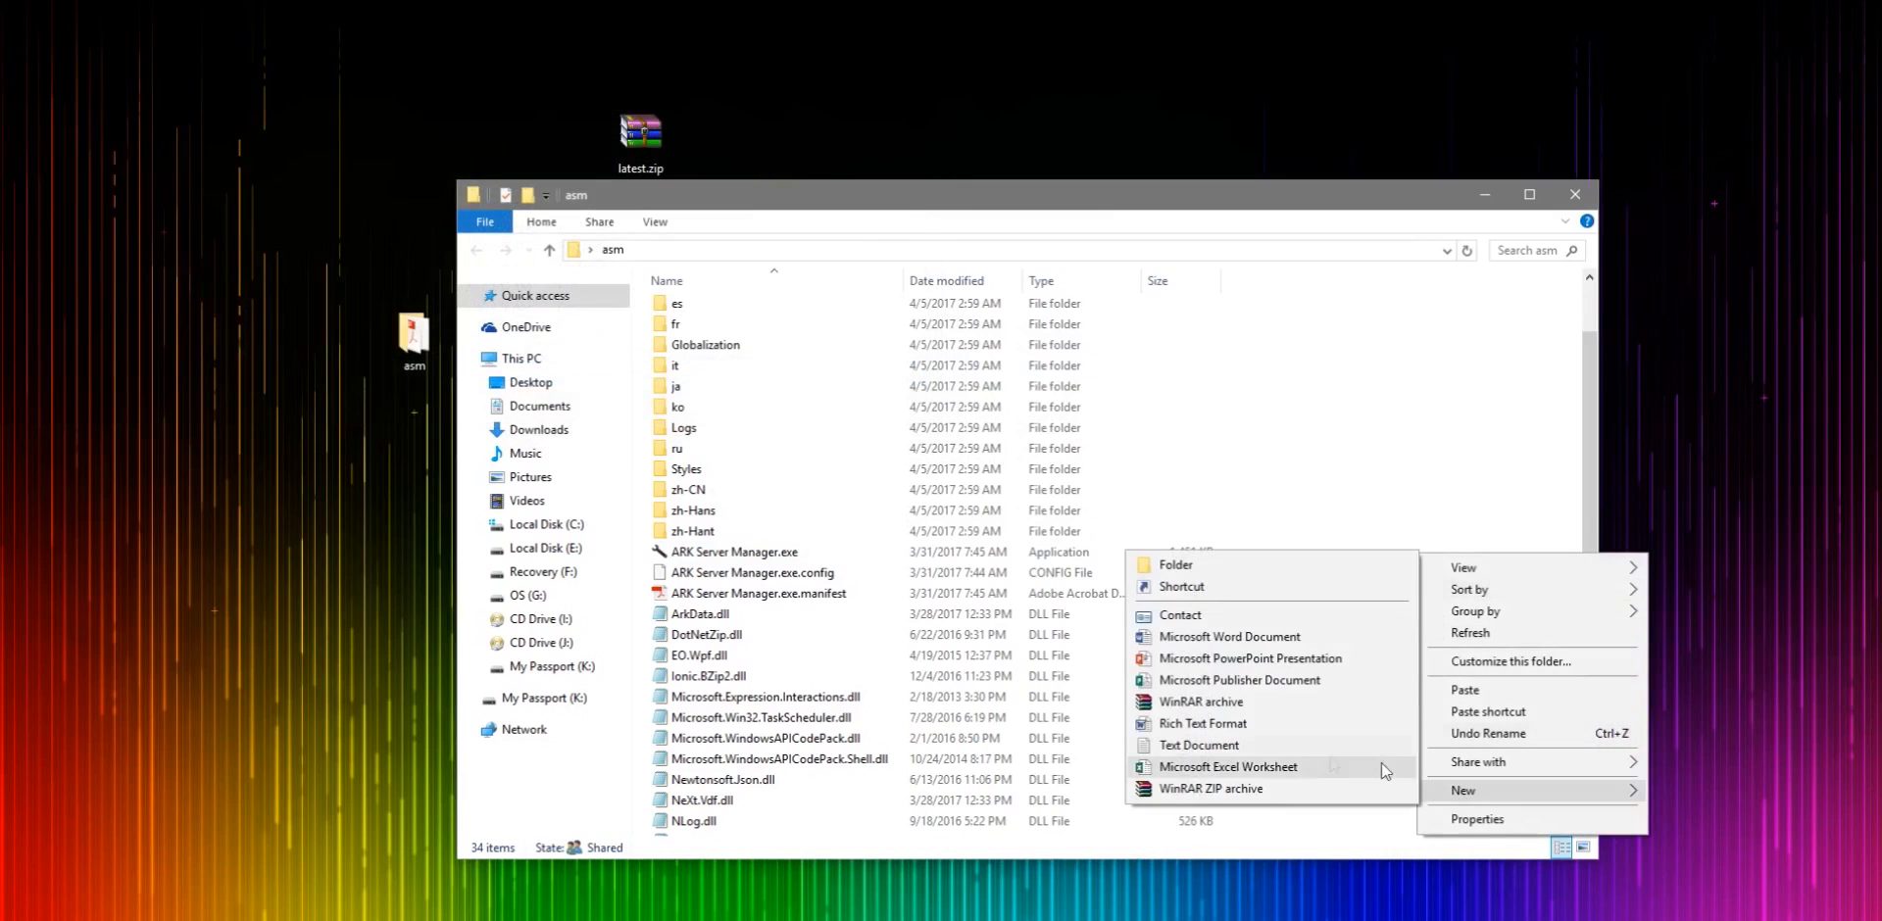
{"action": "left_click", "coordinate": [1223, 566]}
{"action": "type", "text": "Steamcmd"}
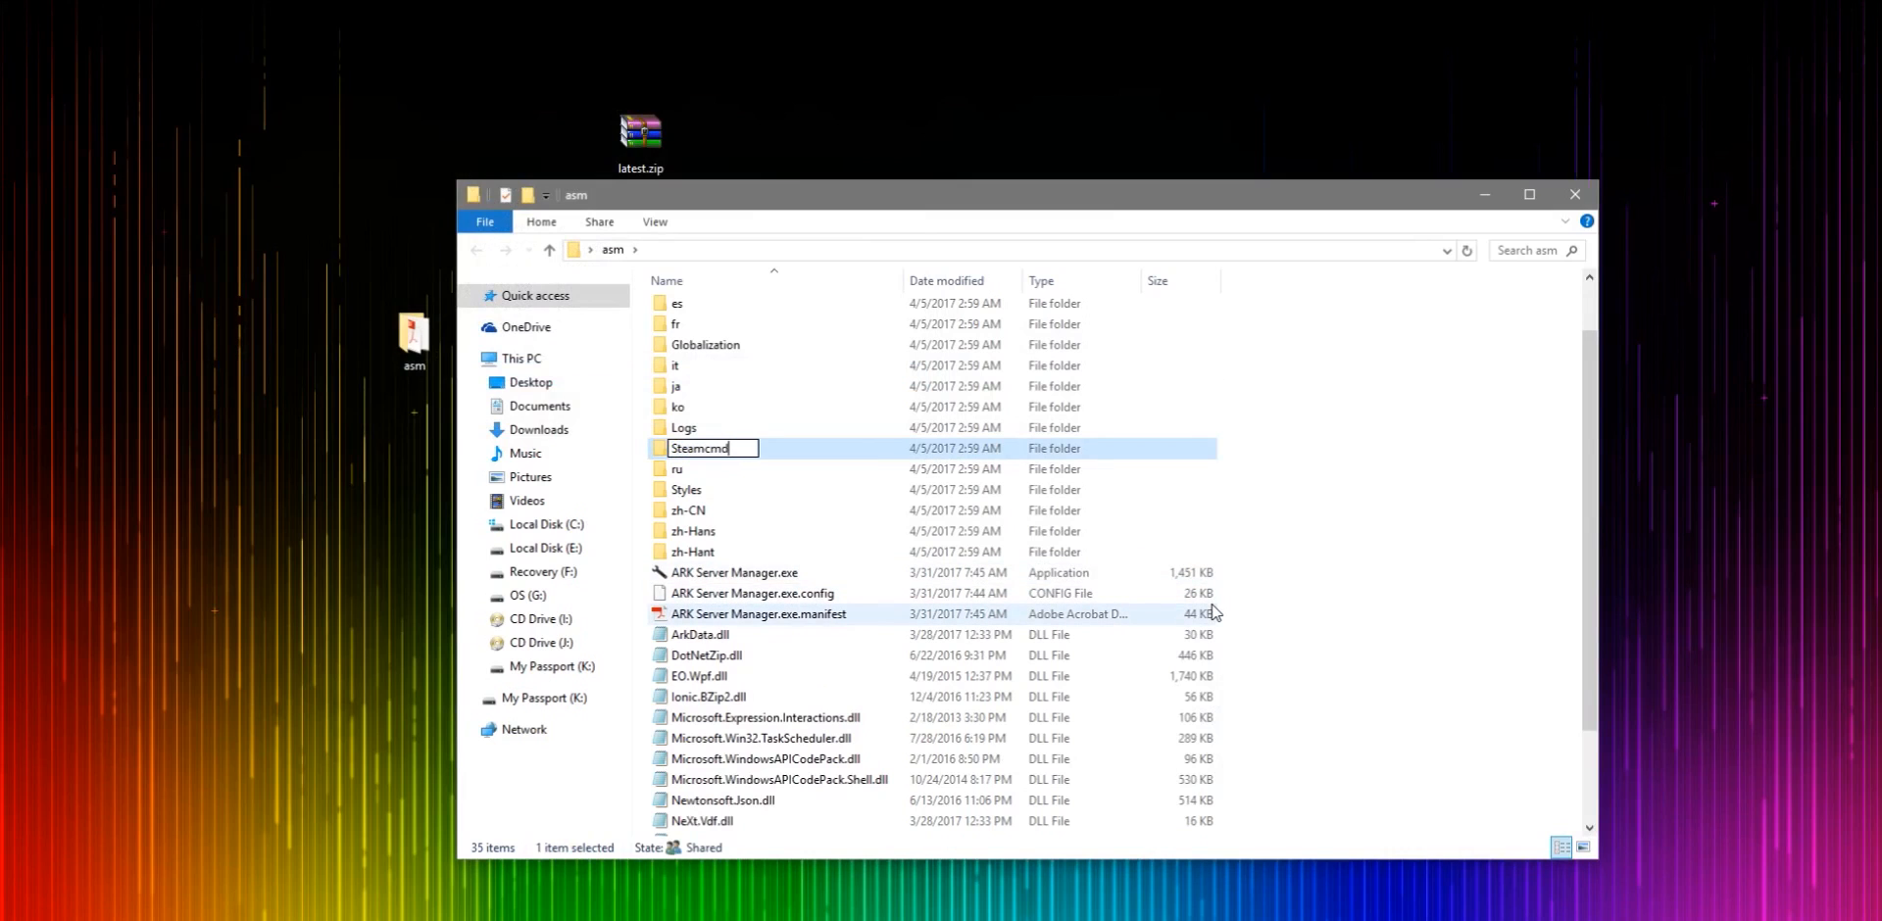
{"action": "key", "text": "Return"}
- Relaunch ARK Server Manager and set its data directory to the Steamcmd folder, confirming the location
{"action": "double_click", "coordinate": [735, 573]}
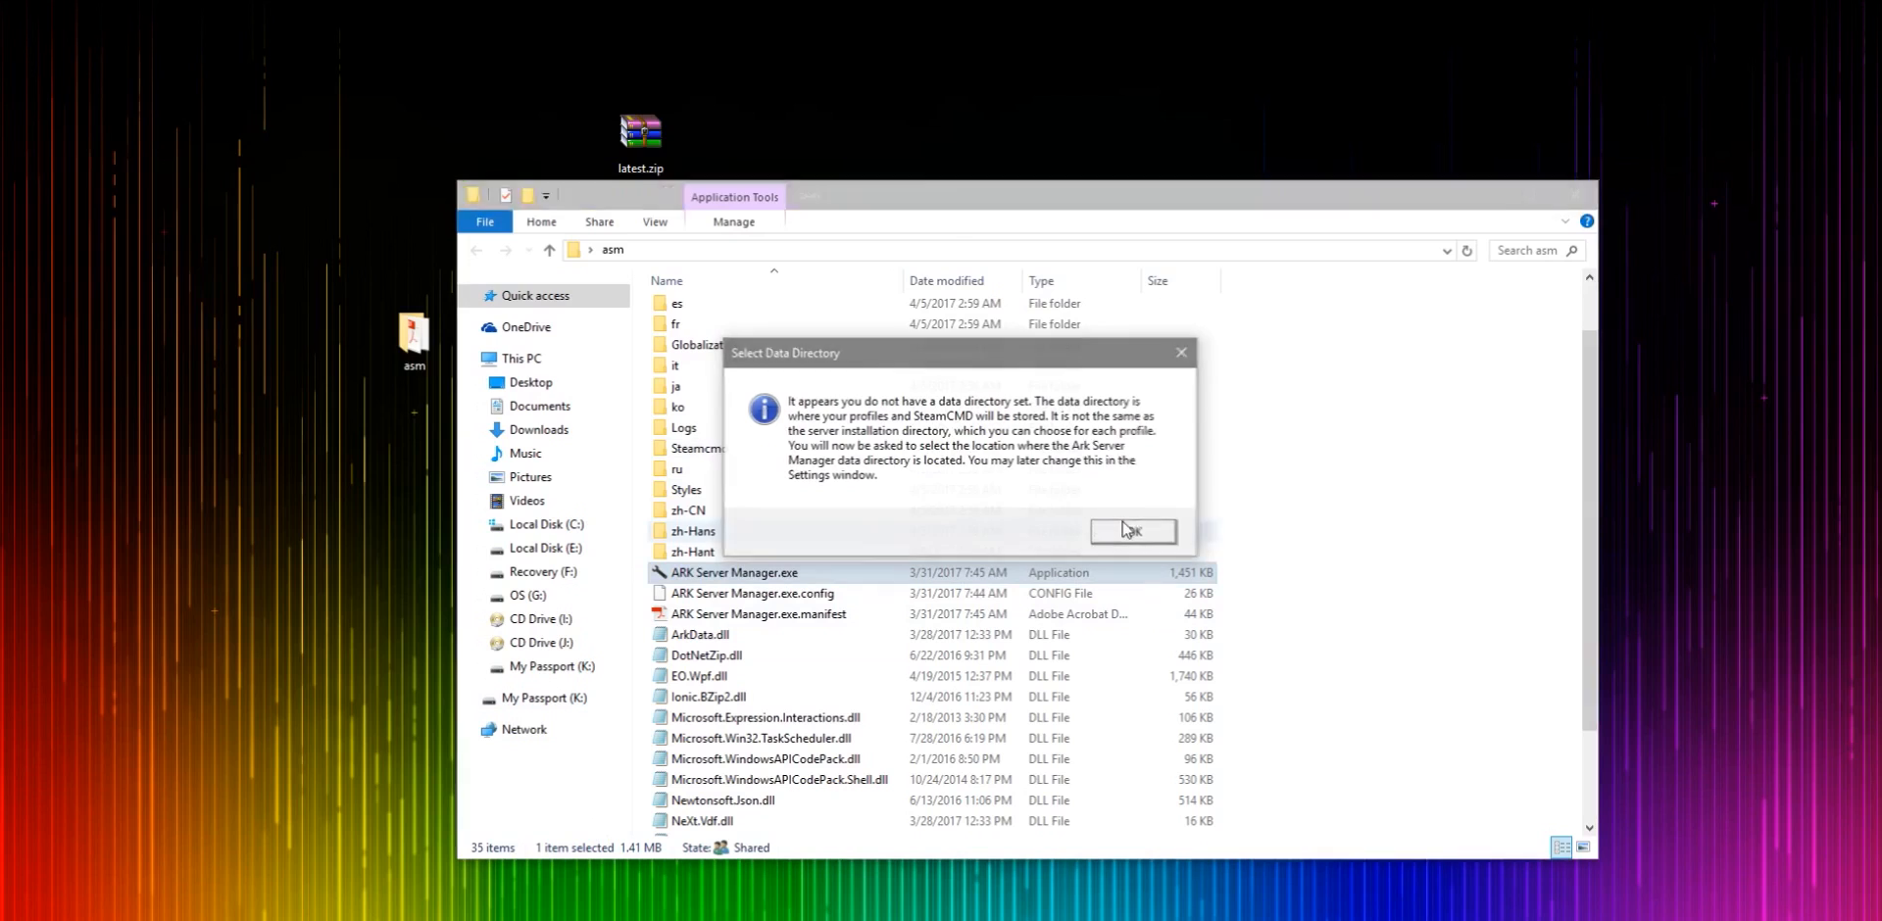
{"action": "left_click", "coordinate": [1130, 529]}
{"action": "left_click", "coordinate": [259, 268]}
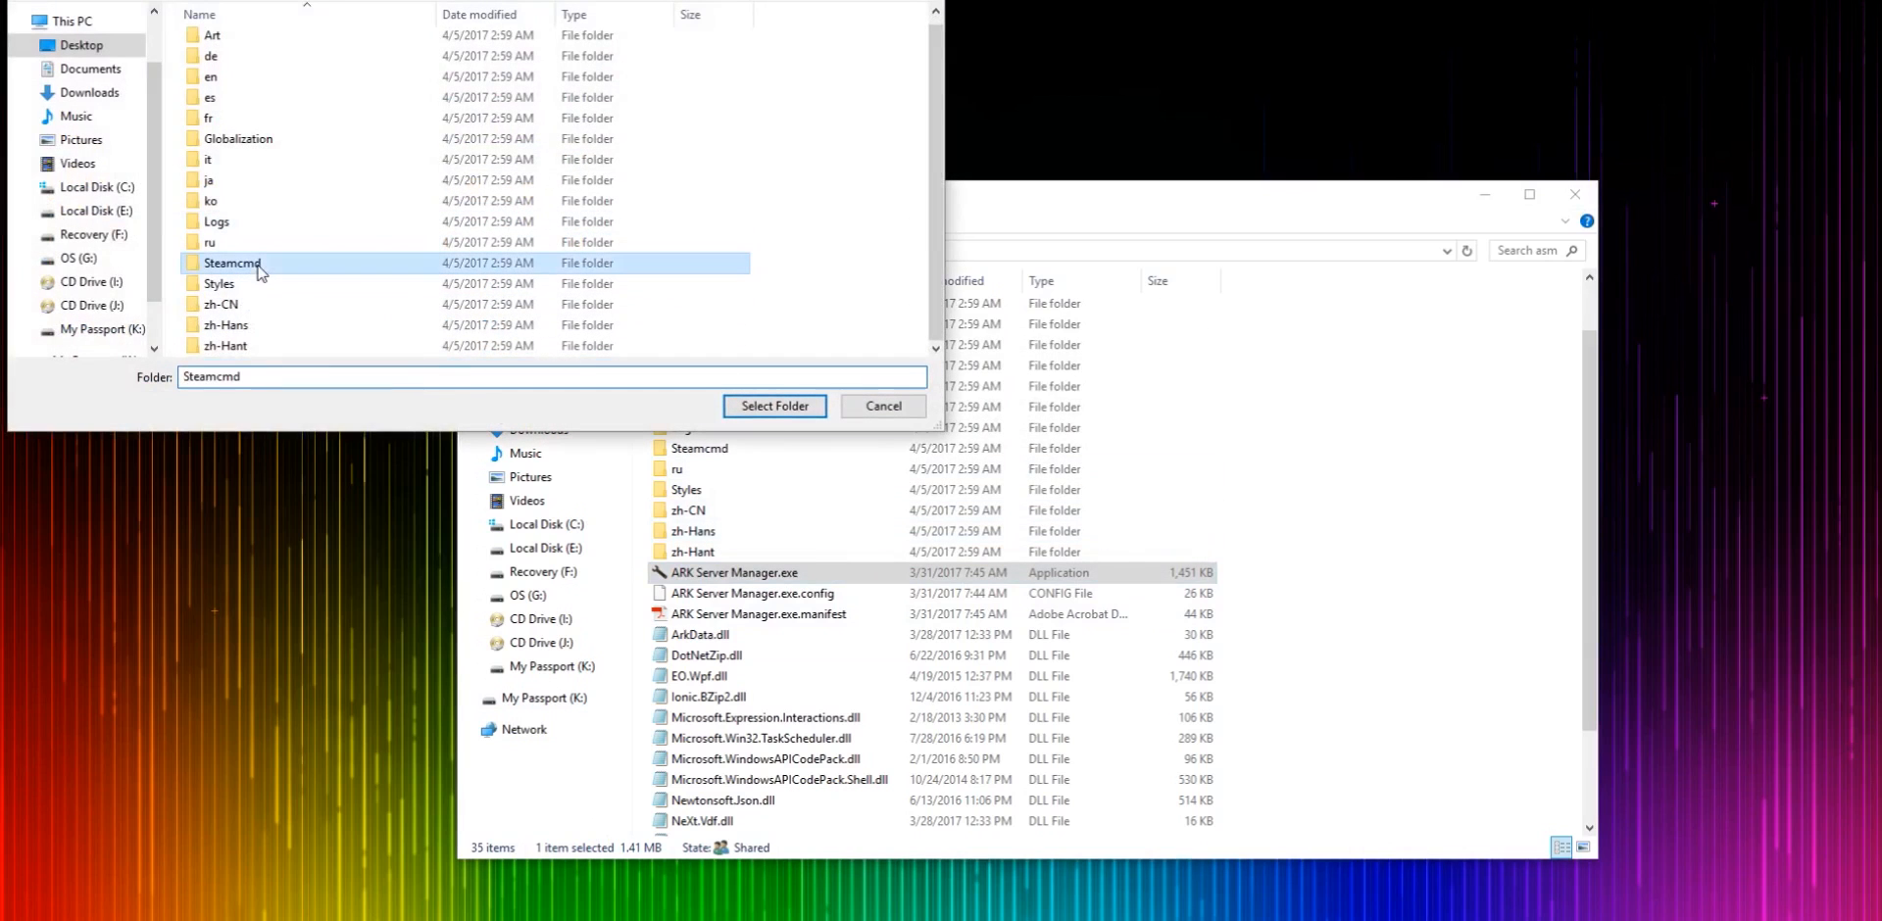
{"action": "left_click", "coordinate": [770, 420]}
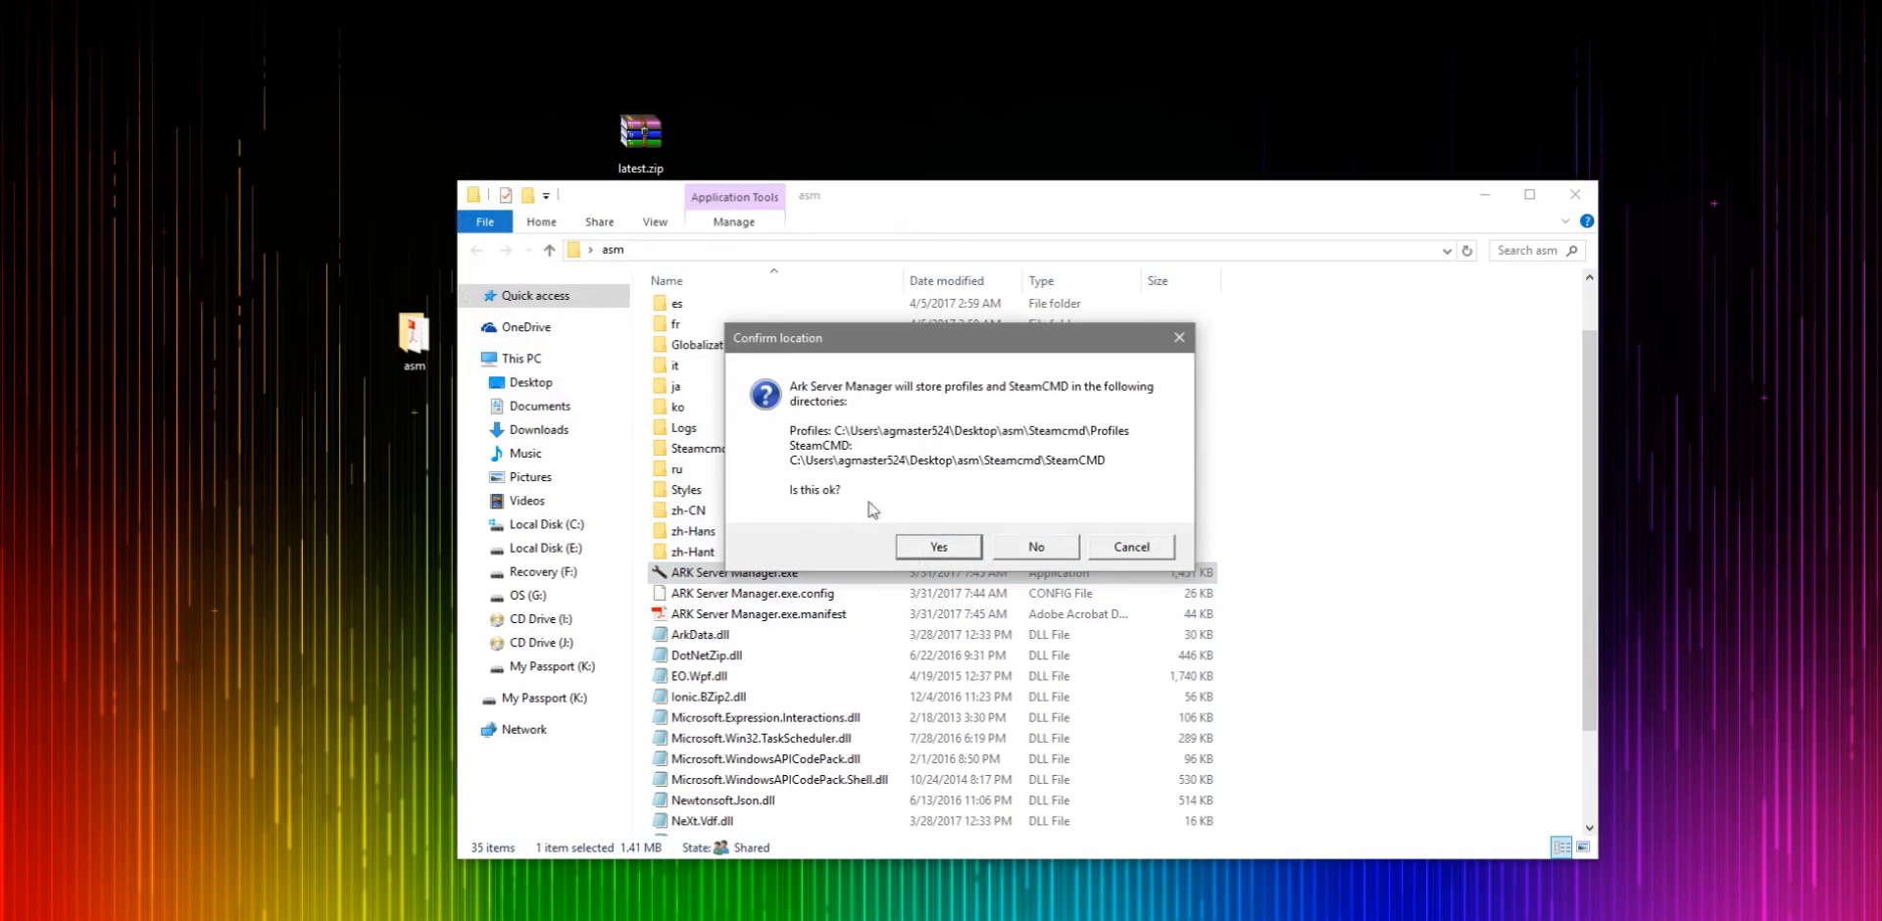
{"action": "left_click", "coordinate": [922, 553]}
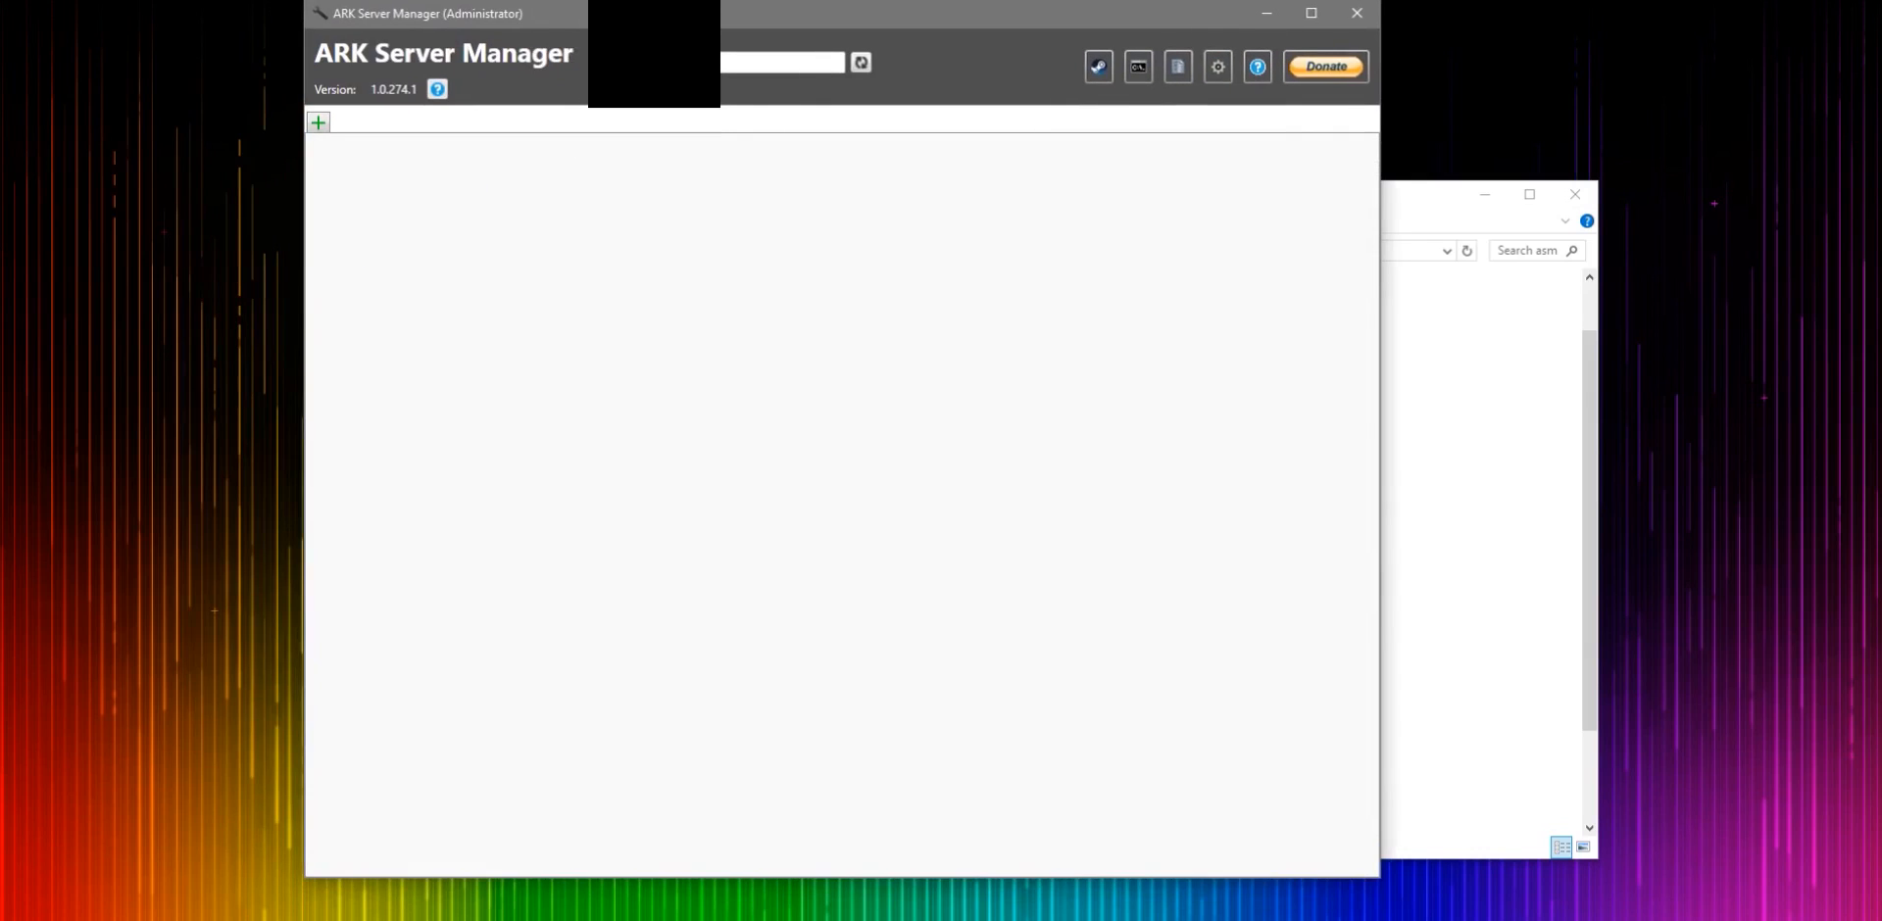
- Add a new server profile
{"action": "left_click_drag", "start_coordinate": [170, 2], "coordinate": [495, 108]}
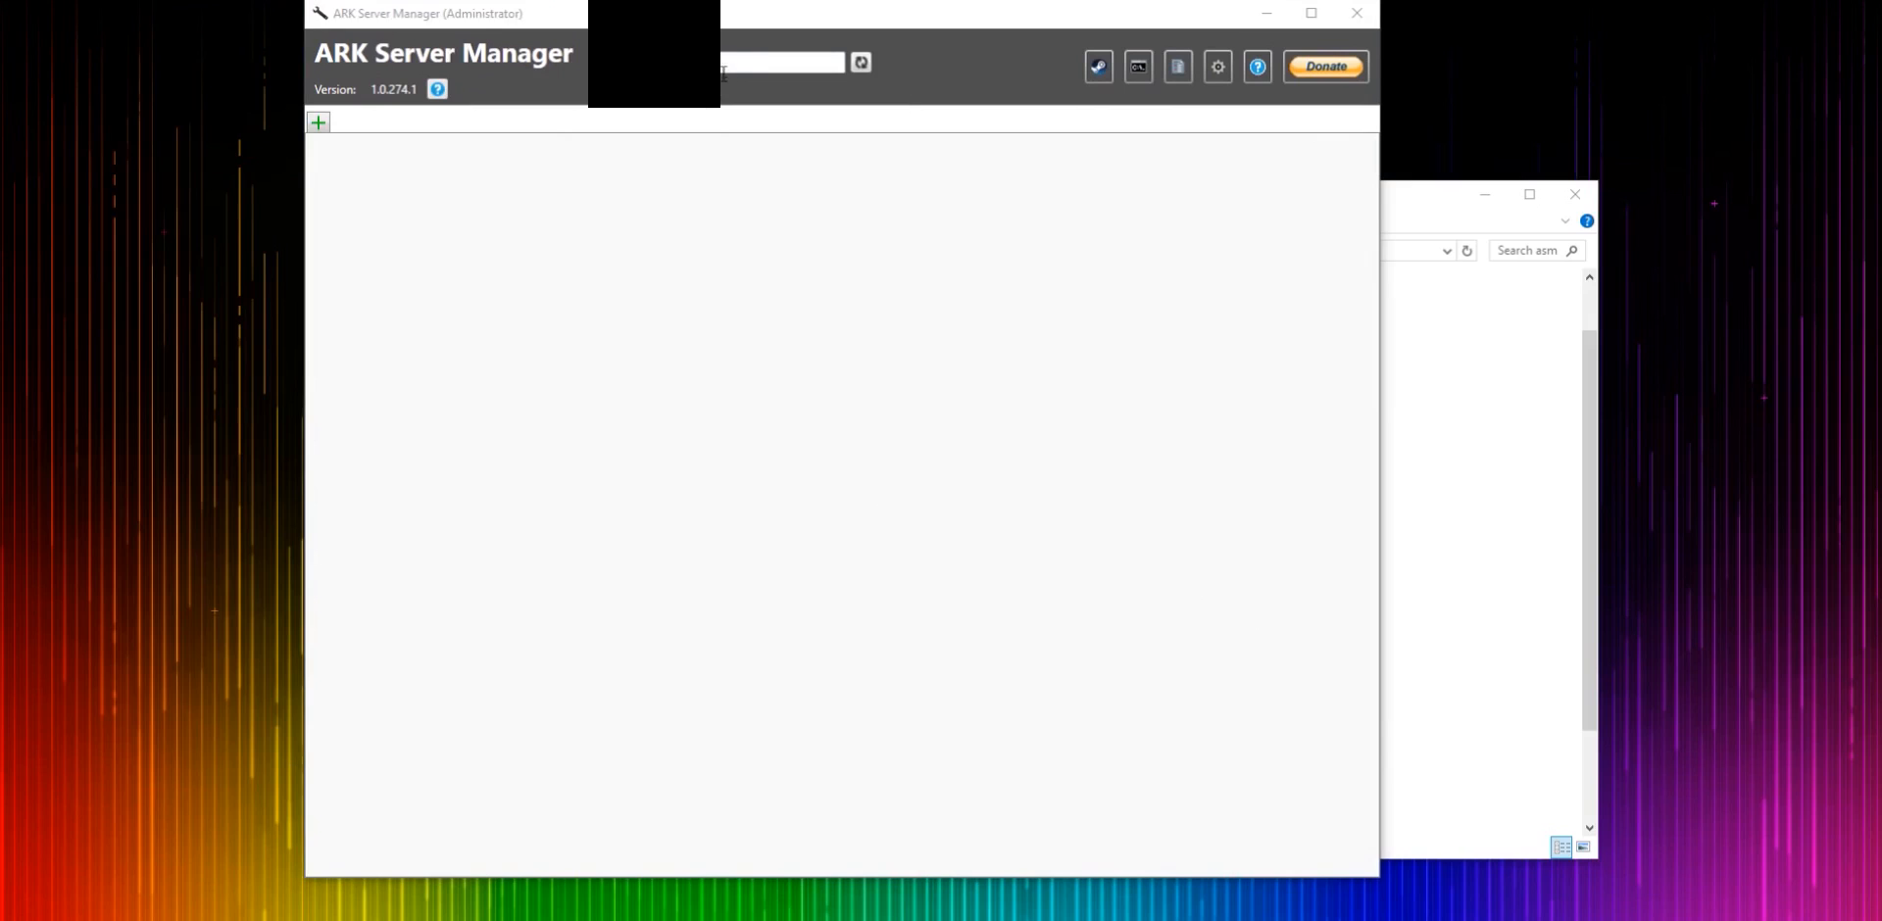
{"action": "left_click", "coordinate": [557, 64]}
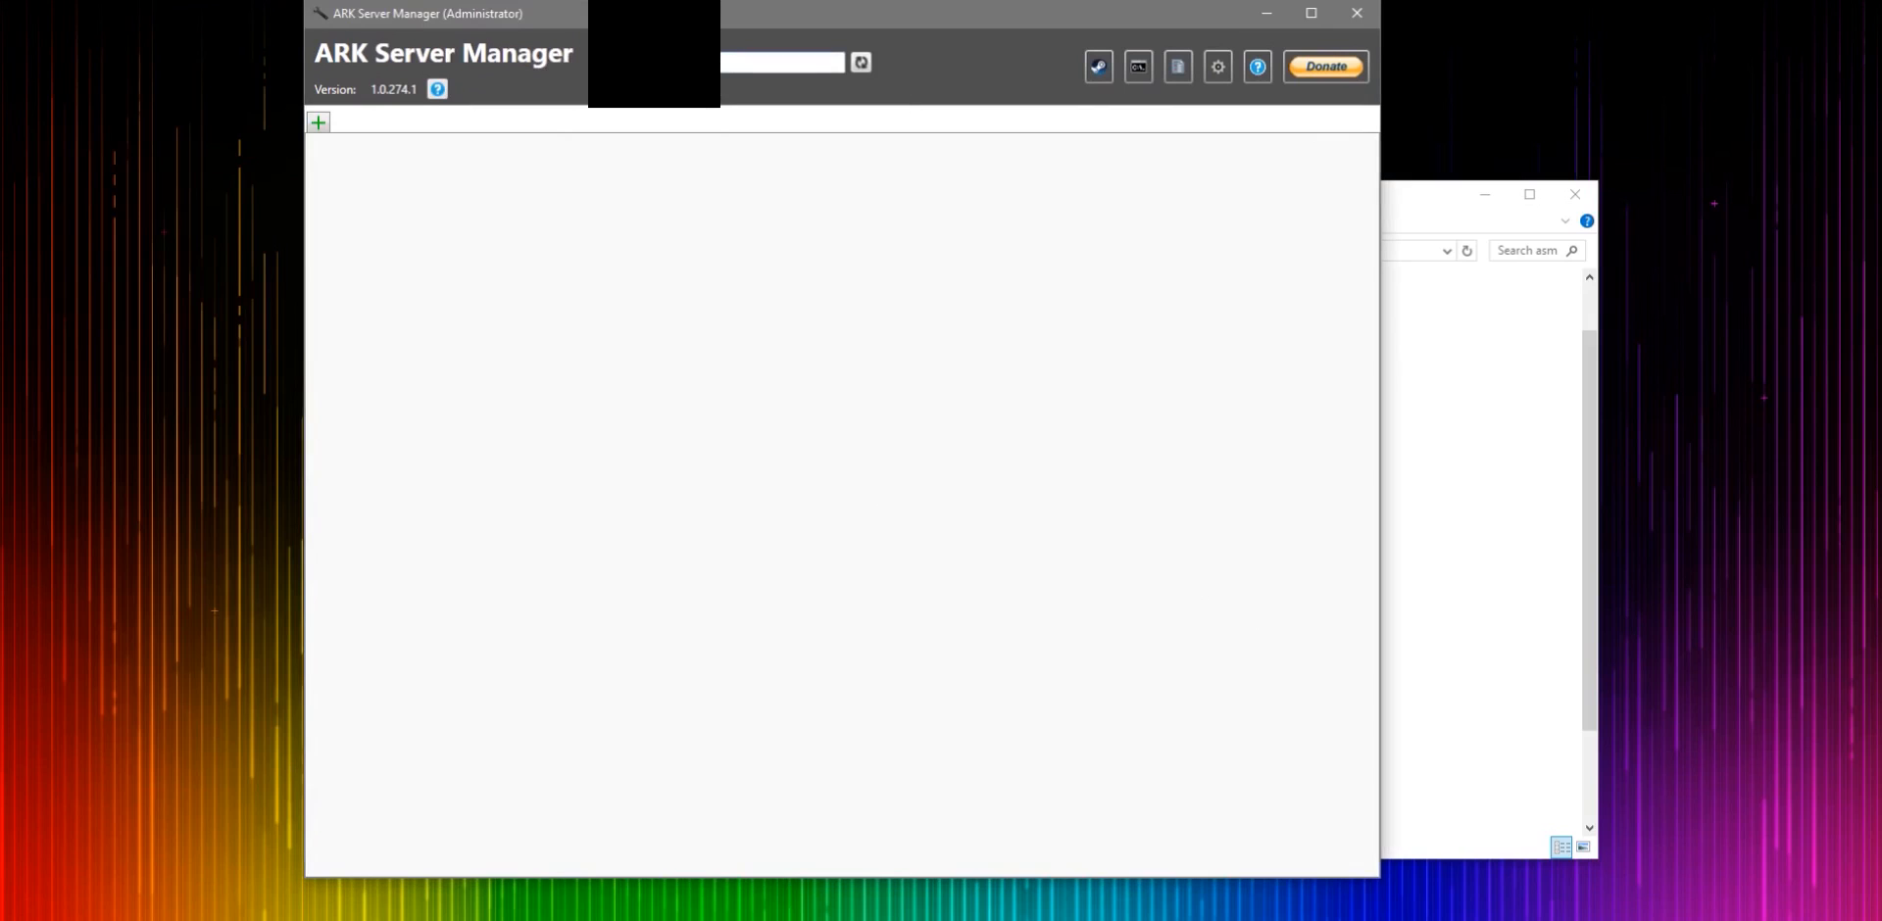
{"action": "left_click", "coordinate": [318, 122]}
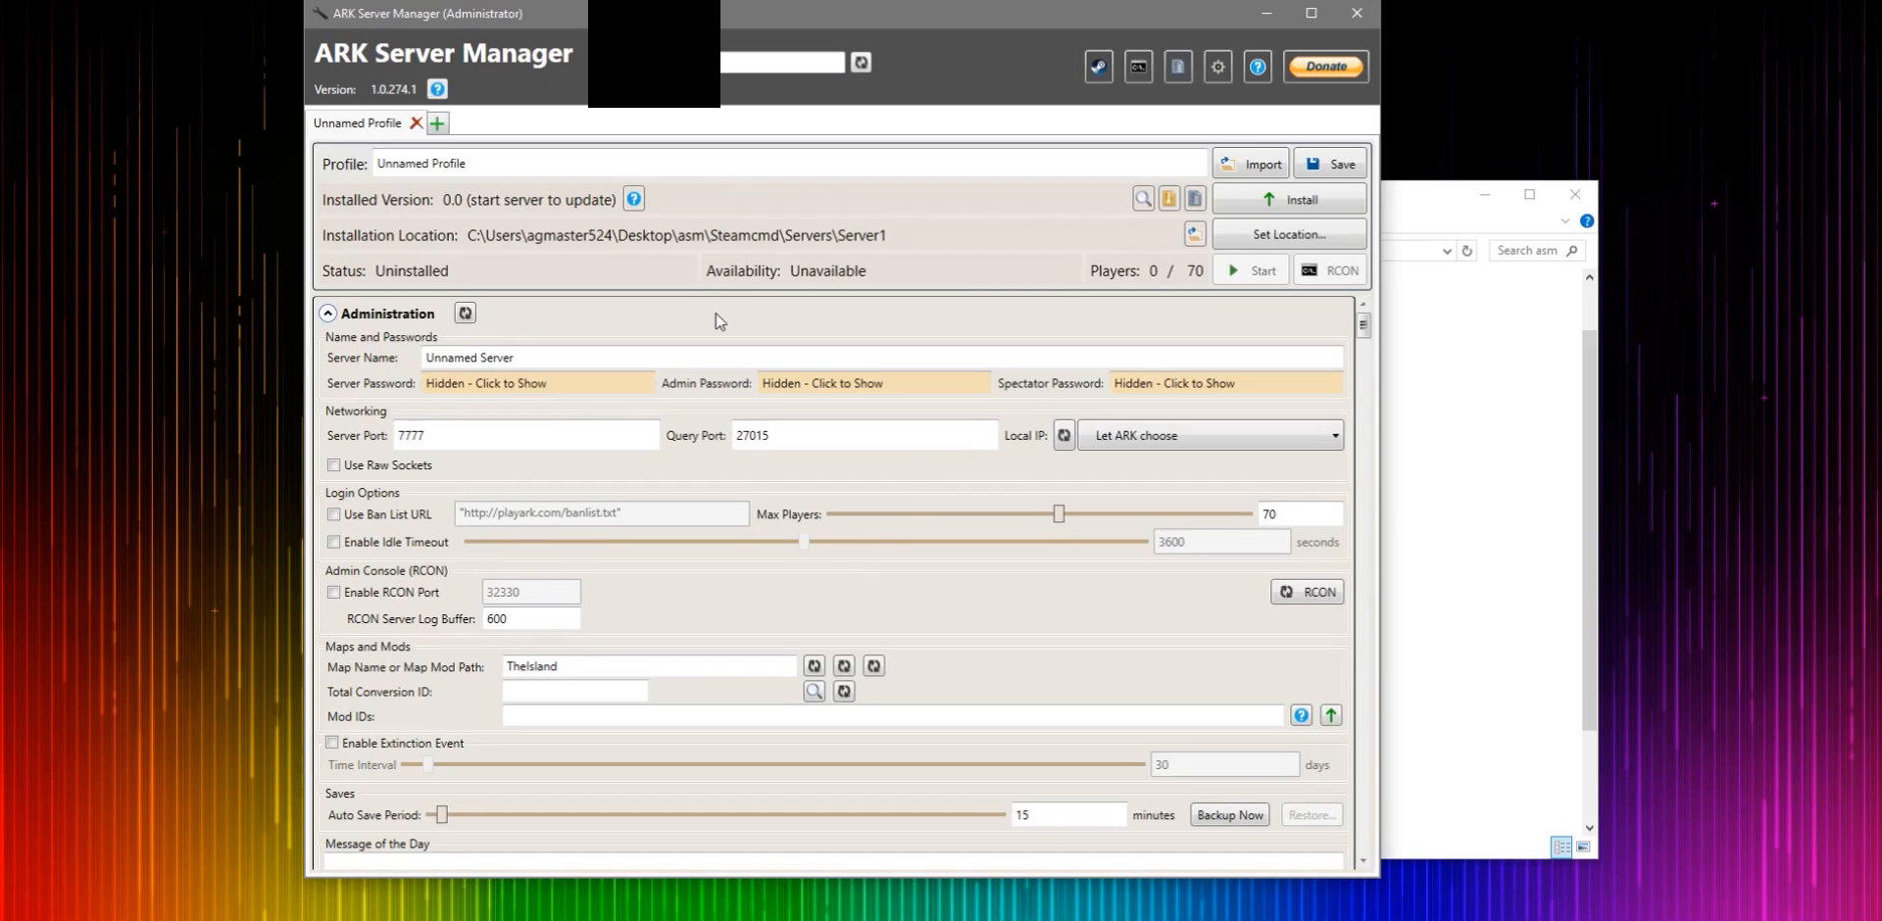
- Rename the profile to test server
{"action": "left_click_drag", "start_coordinate": [514, 166], "coordinate": [312, 196]}
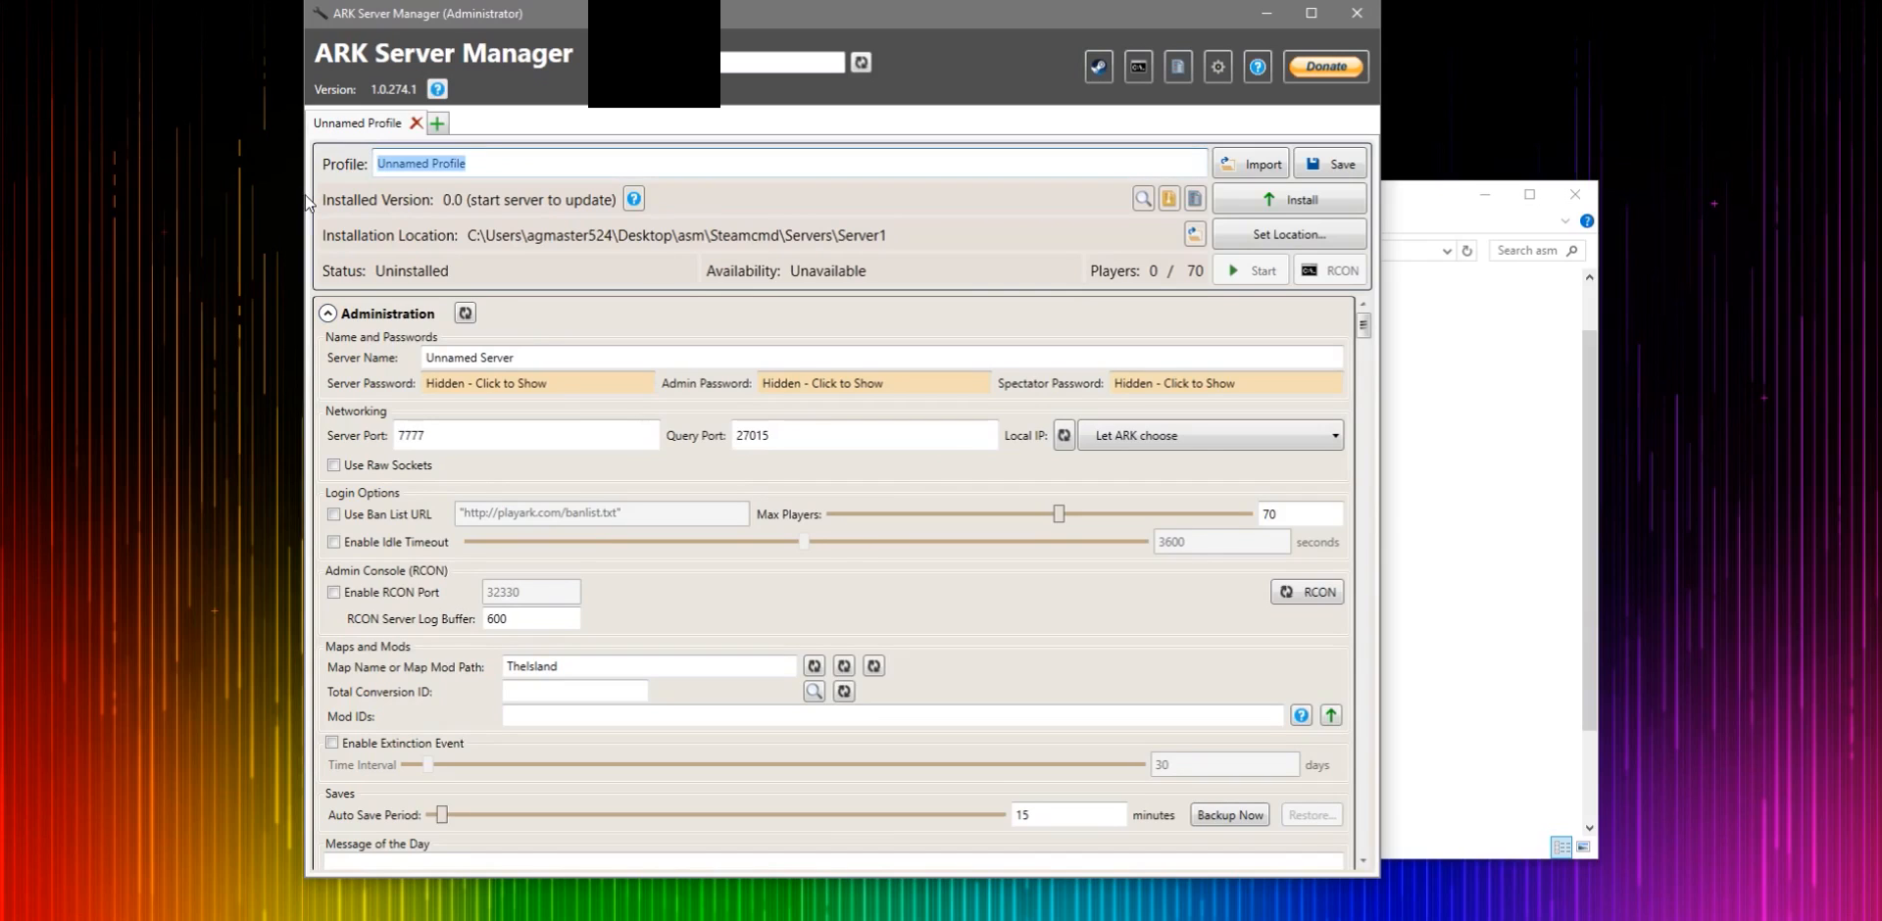
{"action": "key", "text": "BackSpace"}
{"action": "type", "text": "te"}
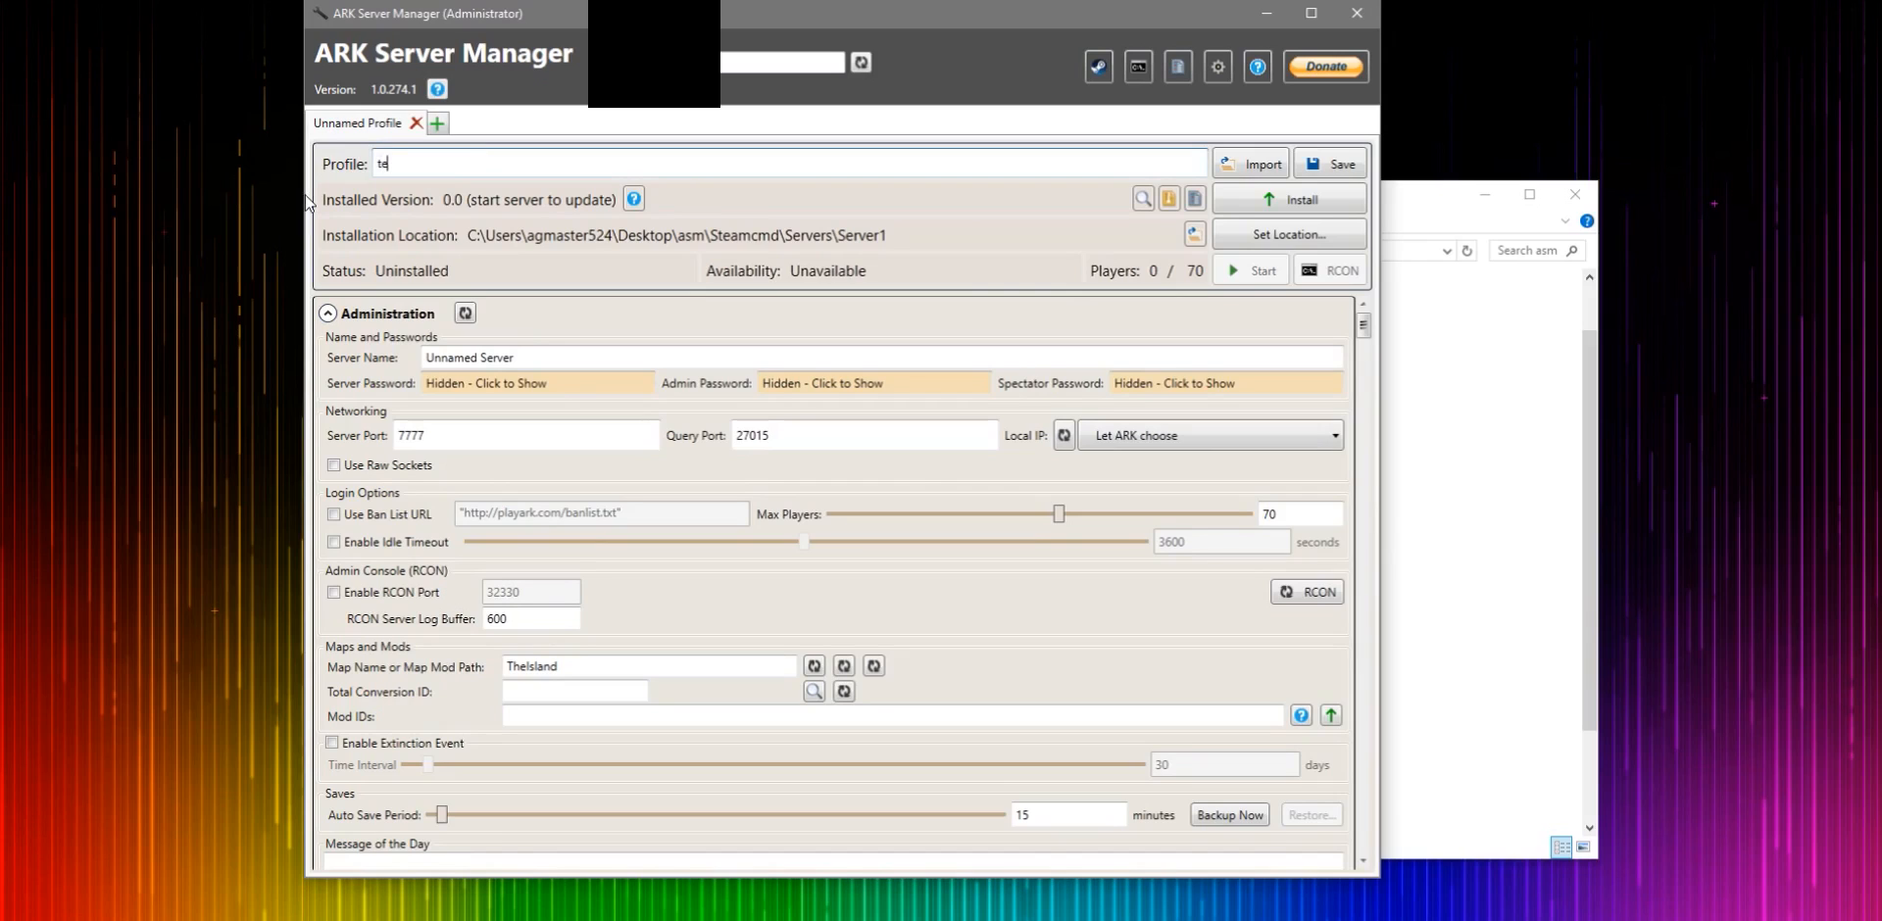
{"action": "type", "text": "st server"}
- Set the installation location to the Ark server test folder under C:\Program Files (x86)
{"action": "left_click", "coordinate": [1267, 236]}
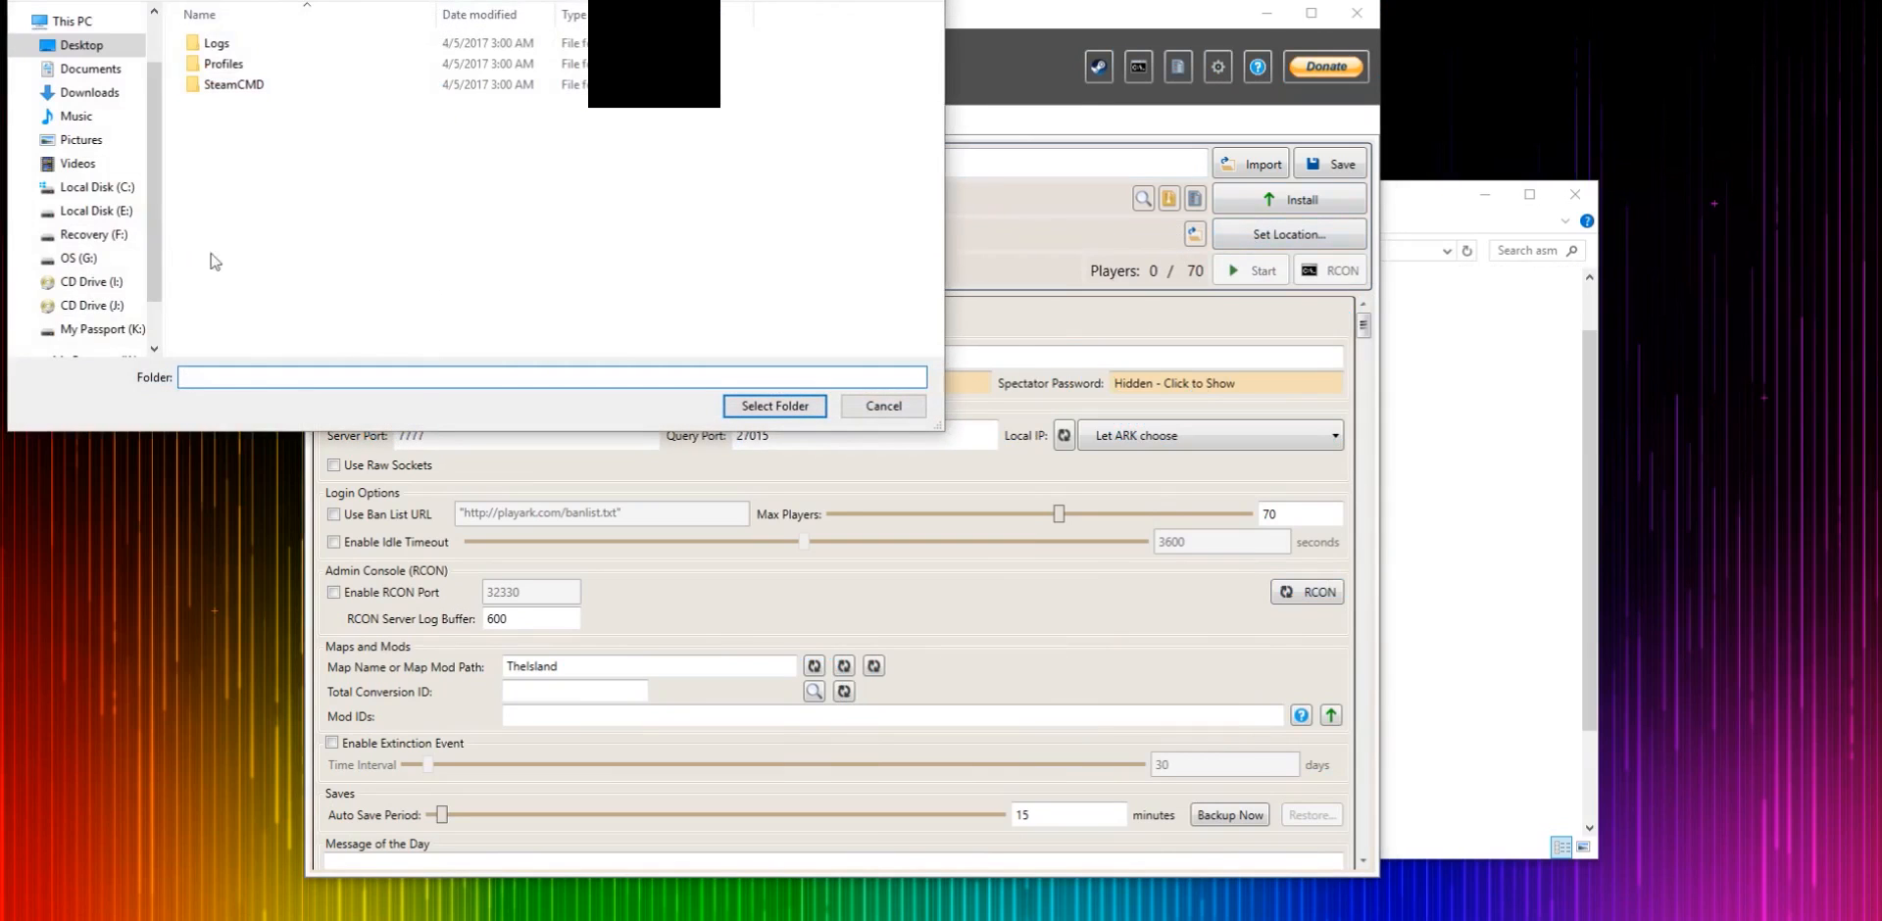
{"action": "left_click", "coordinate": [125, 189]}
{"action": "double_click", "coordinate": [265, 251]}
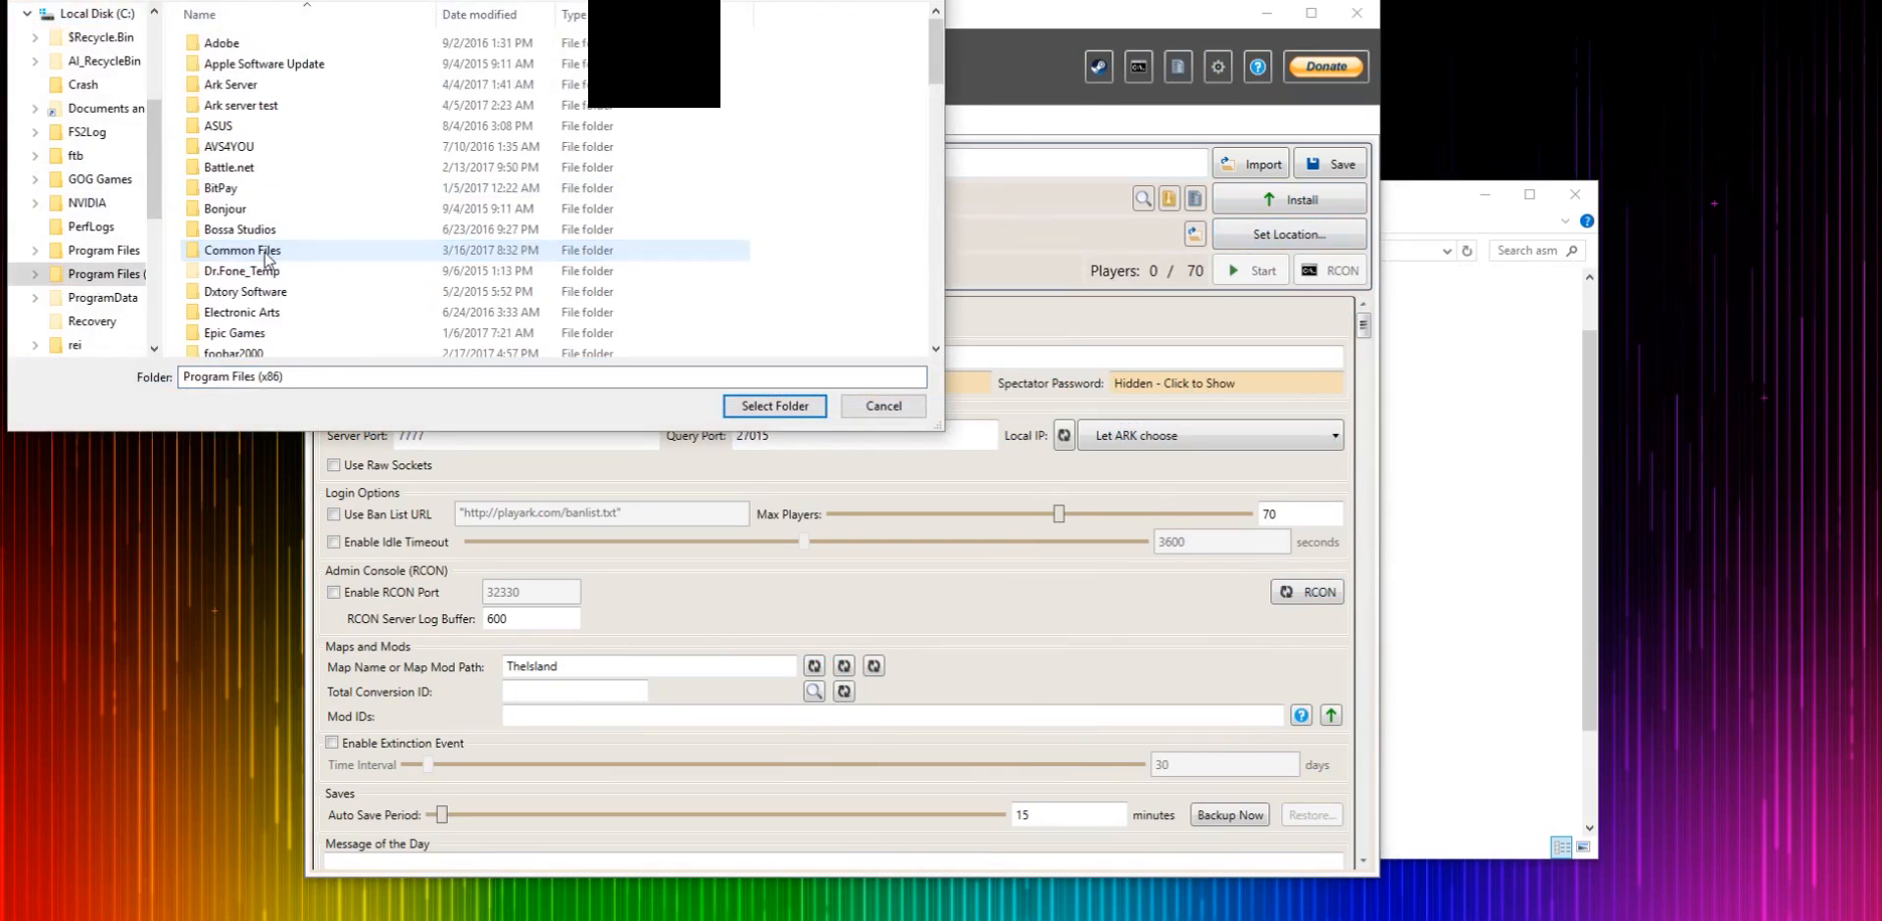
{"action": "left_click", "coordinate": [240, 105]}
{"action": "left_click", "coordinate": [235, 85]}
{"action": "left_click", "coordinate": [232, 108]}
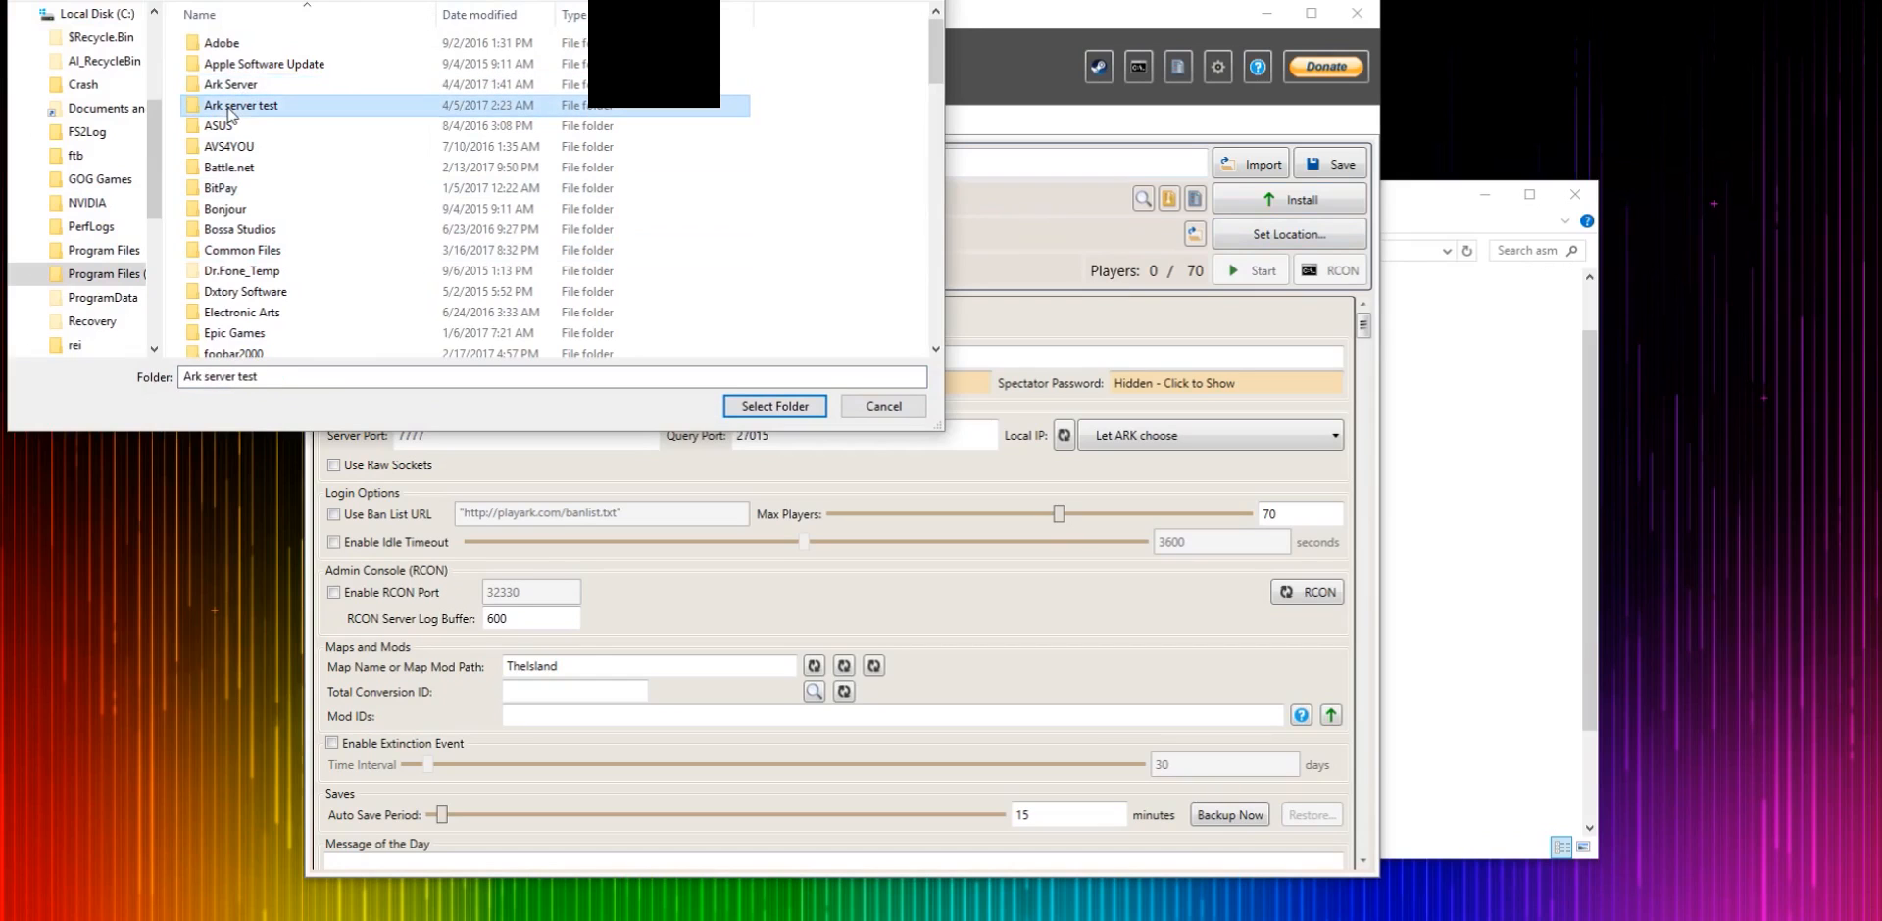
{"action": "left_click", "coordinate": [776, 406]}
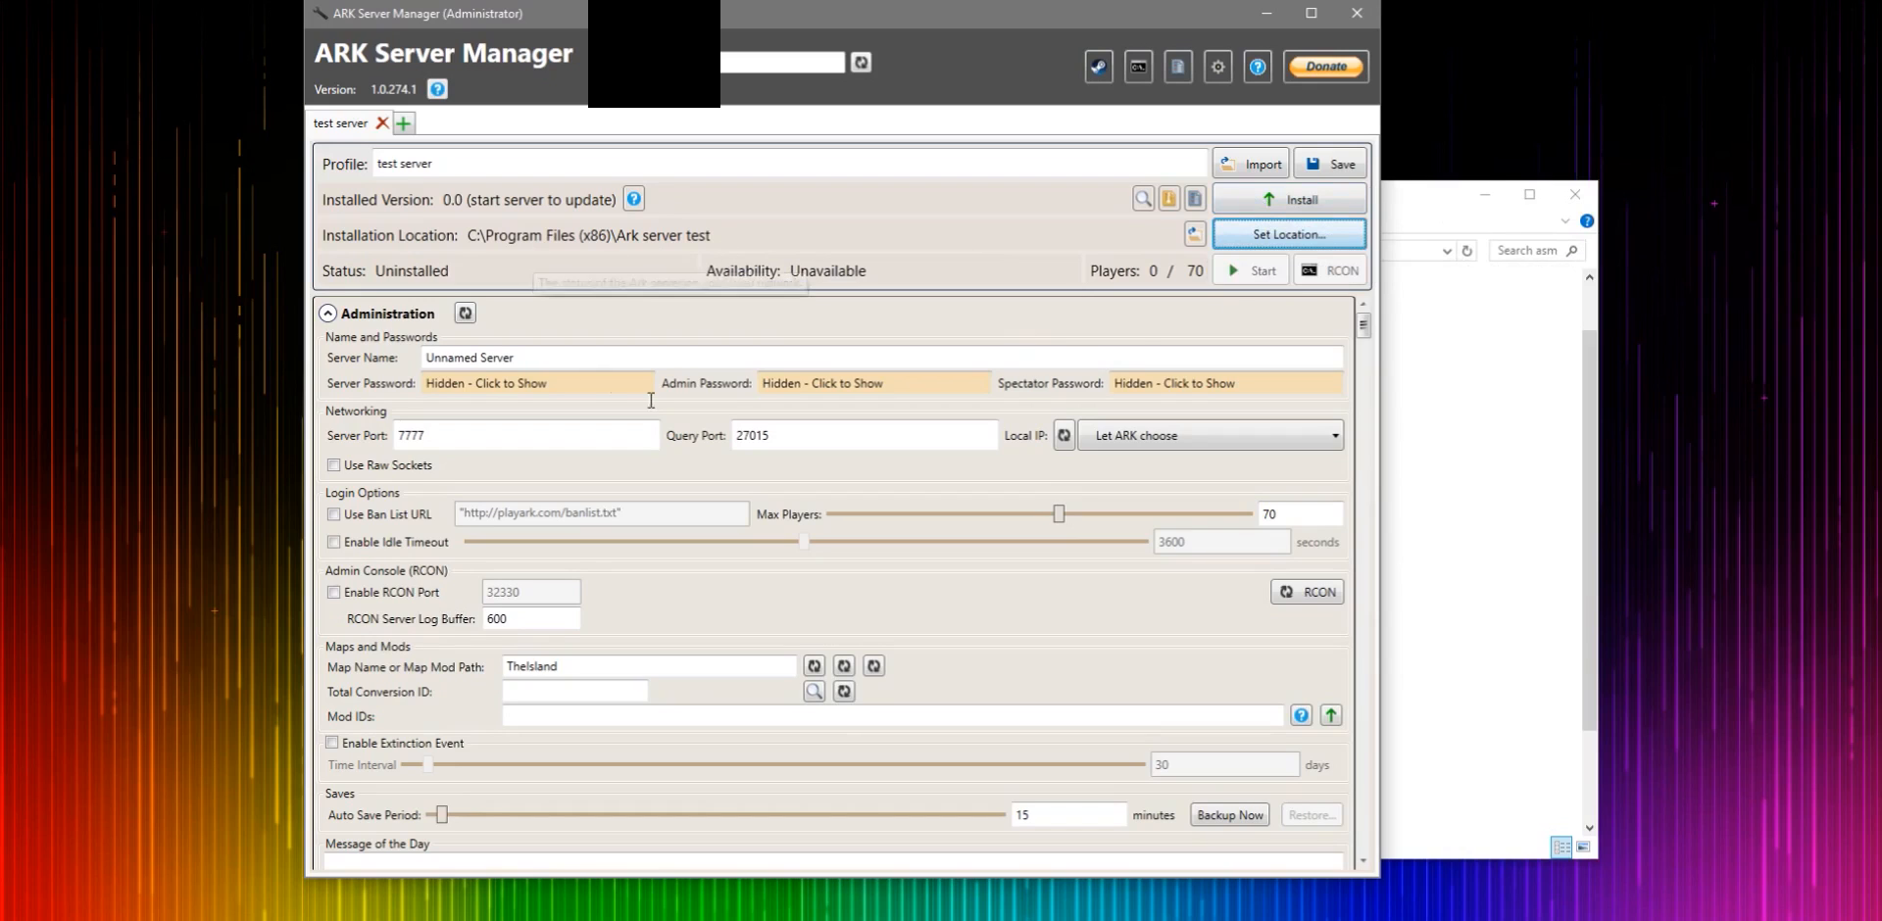
- Scroll through the profile's settings to review the available options
{"action": "scroll", "coordinate": [844, 384], "scroll_direction": "down", "scroll_amount": 2}
{"action": "scroll", "coordinate": [843, 382], "scroll_direction": "up", "scroll_amount": 2}
{"action": "mouse_move", "coordinate": [1364, 328]}
{"action": "left_mouse_down"}
{"action": "mouse_move", "coordinate": [1392, 620]}
{"action": "mouse_move", "coordinate": [1379, 810]}
{"action": "mouse_move", "coordinate": [1366, 312]}
{"action": "left_mouse_up"}
{"action": "right_click", "coordinate": [1378, 810]}
{"action": "left_click", "coordinate": [1439, 731]}
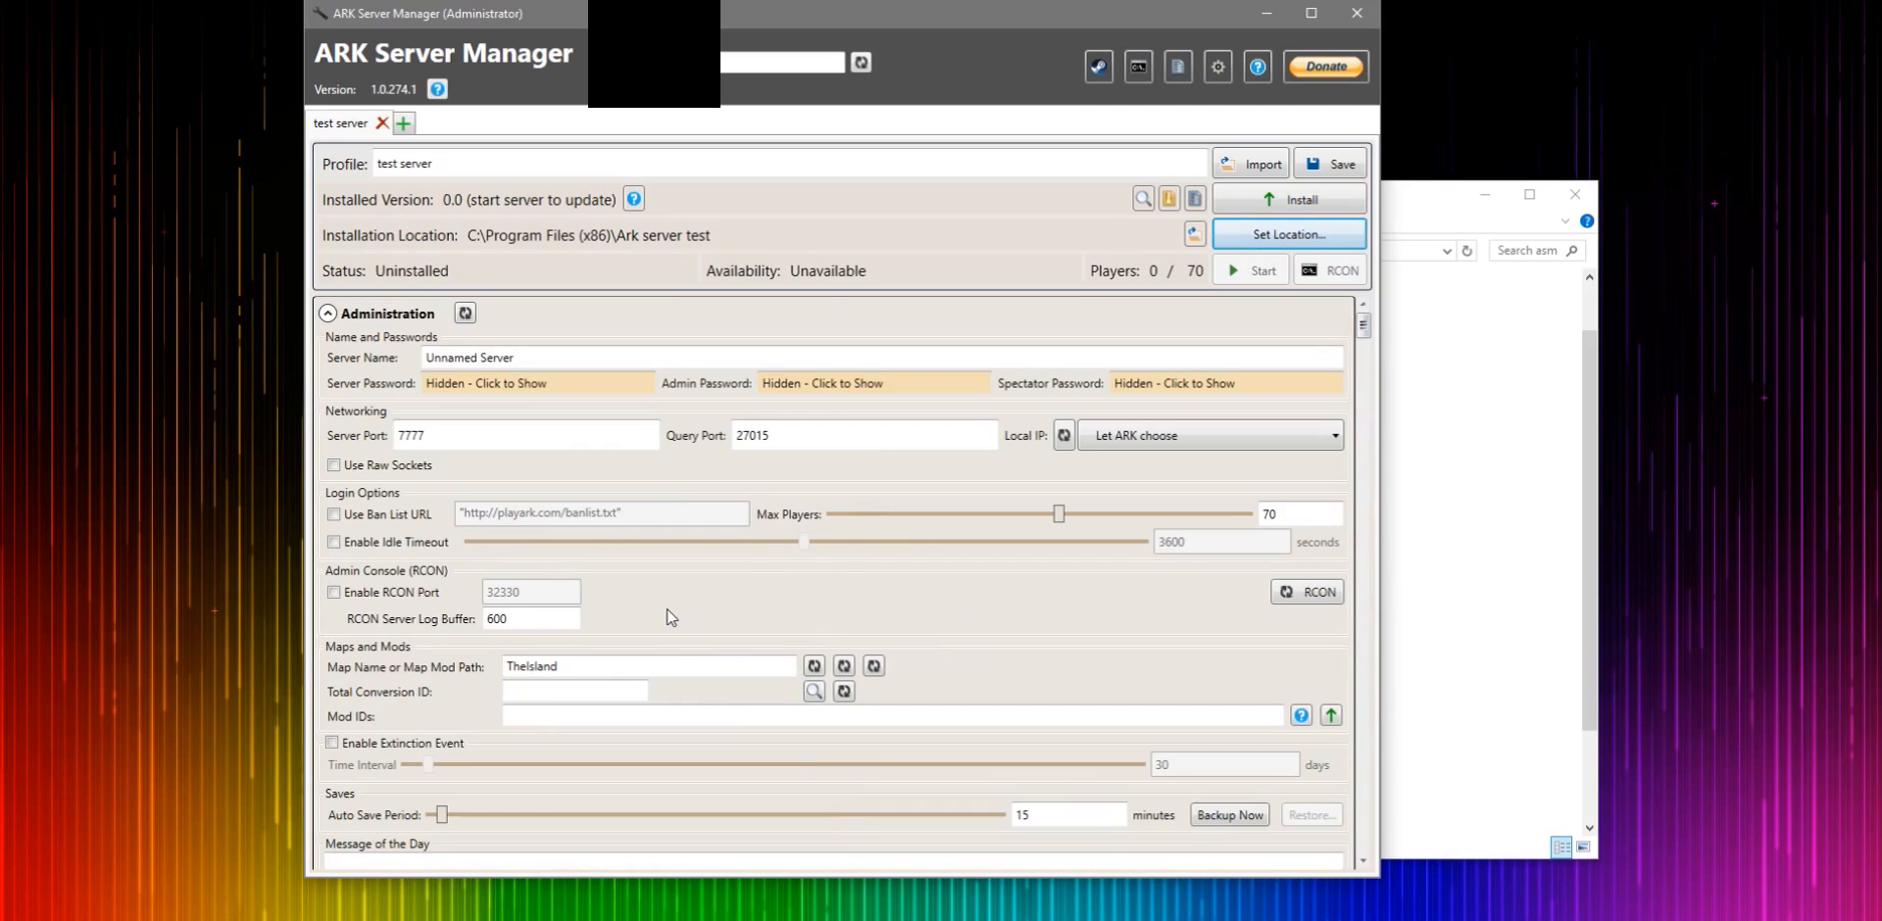
{"action": "scroll", "coordinate": [654, 588], "scroll_direction": "down", "scroll_amount": 10}
{"action": "scroll", "coordinate": [642, 560], "scroll_direction": "down", "scroll_amount": 15}
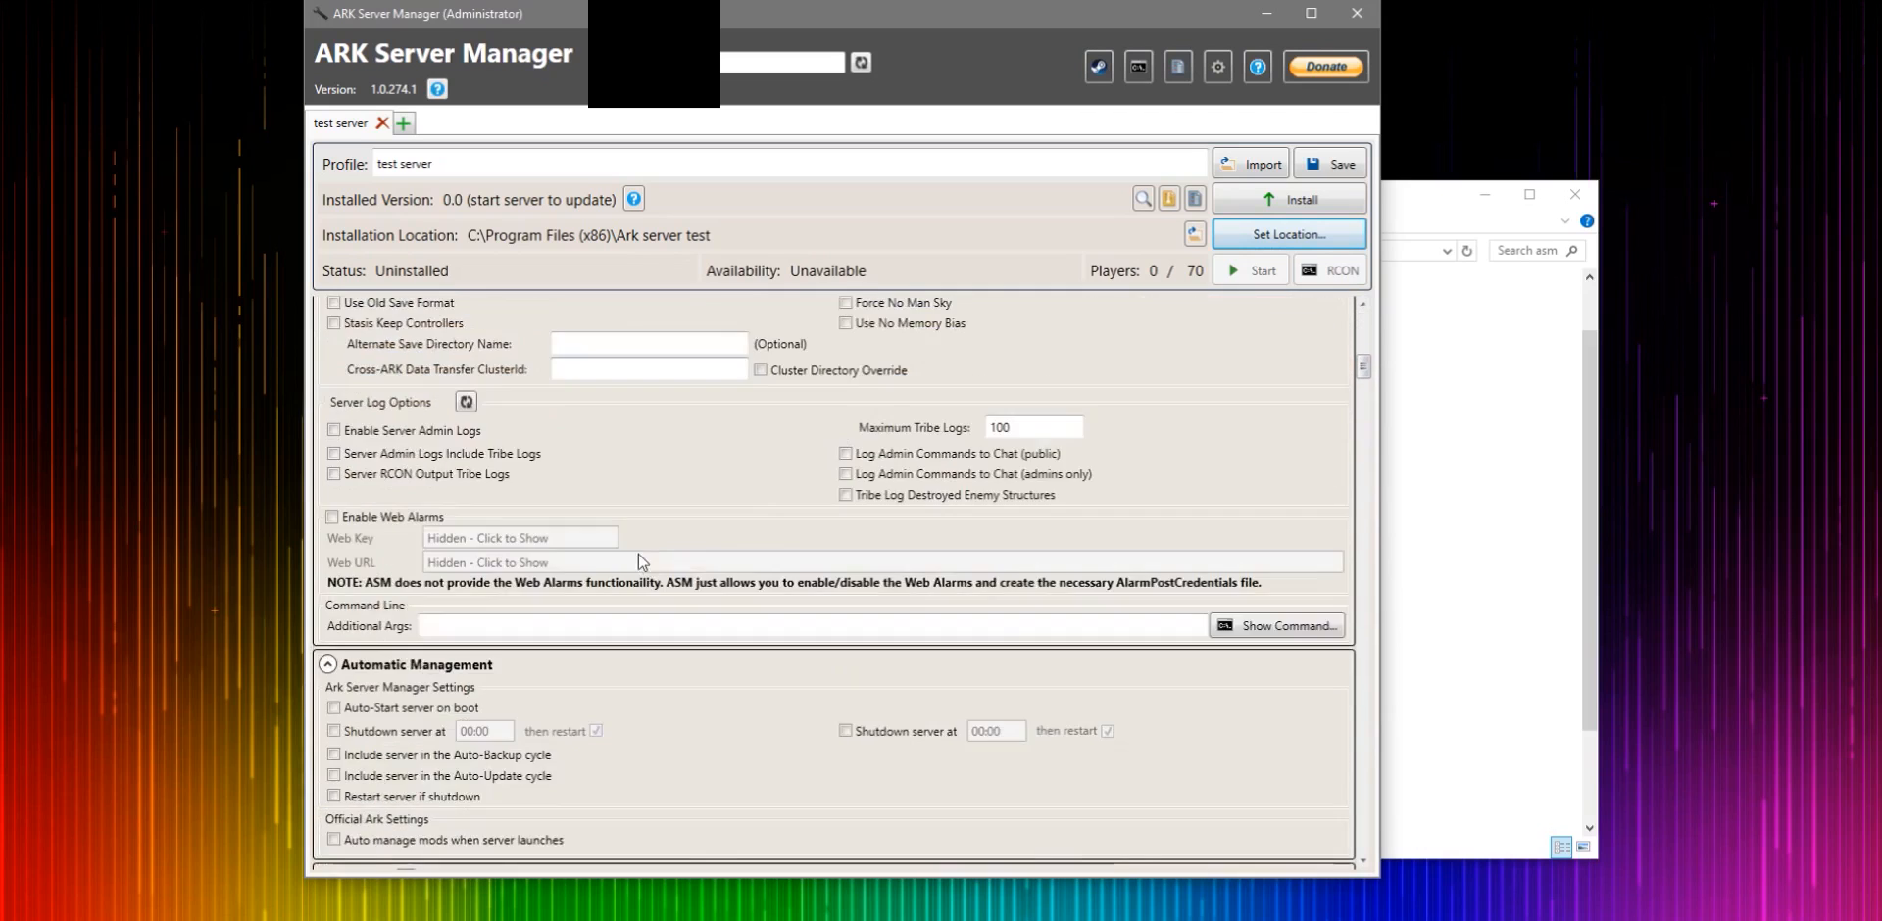
{"action": "scroll", "coordinate": [642, 561], "scroll_direction": "up", "scroll_amount": 18}
{"action": "scroll", "coordinate": [648, 562], "scroll_direction": "up", "scroll_amount": 8}
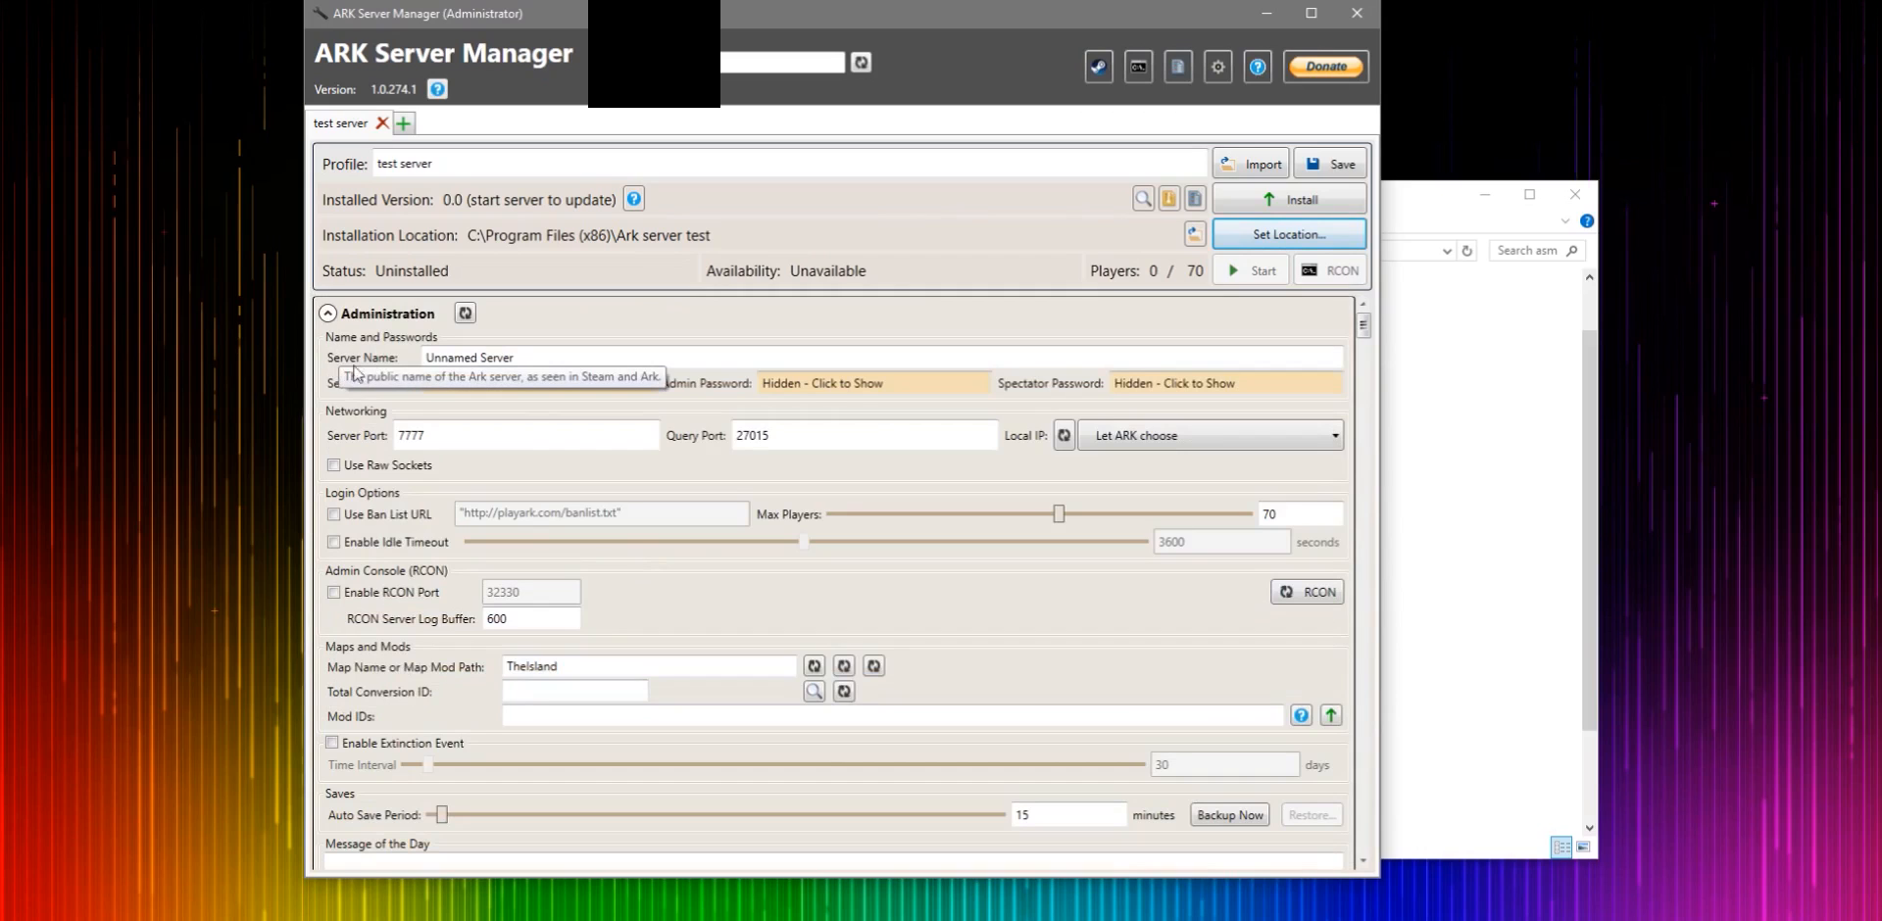
- Set the server name to test server
{"action": "left_click_drag", "start_coordinate": [560, 362], "coordinate": [393, 360]}
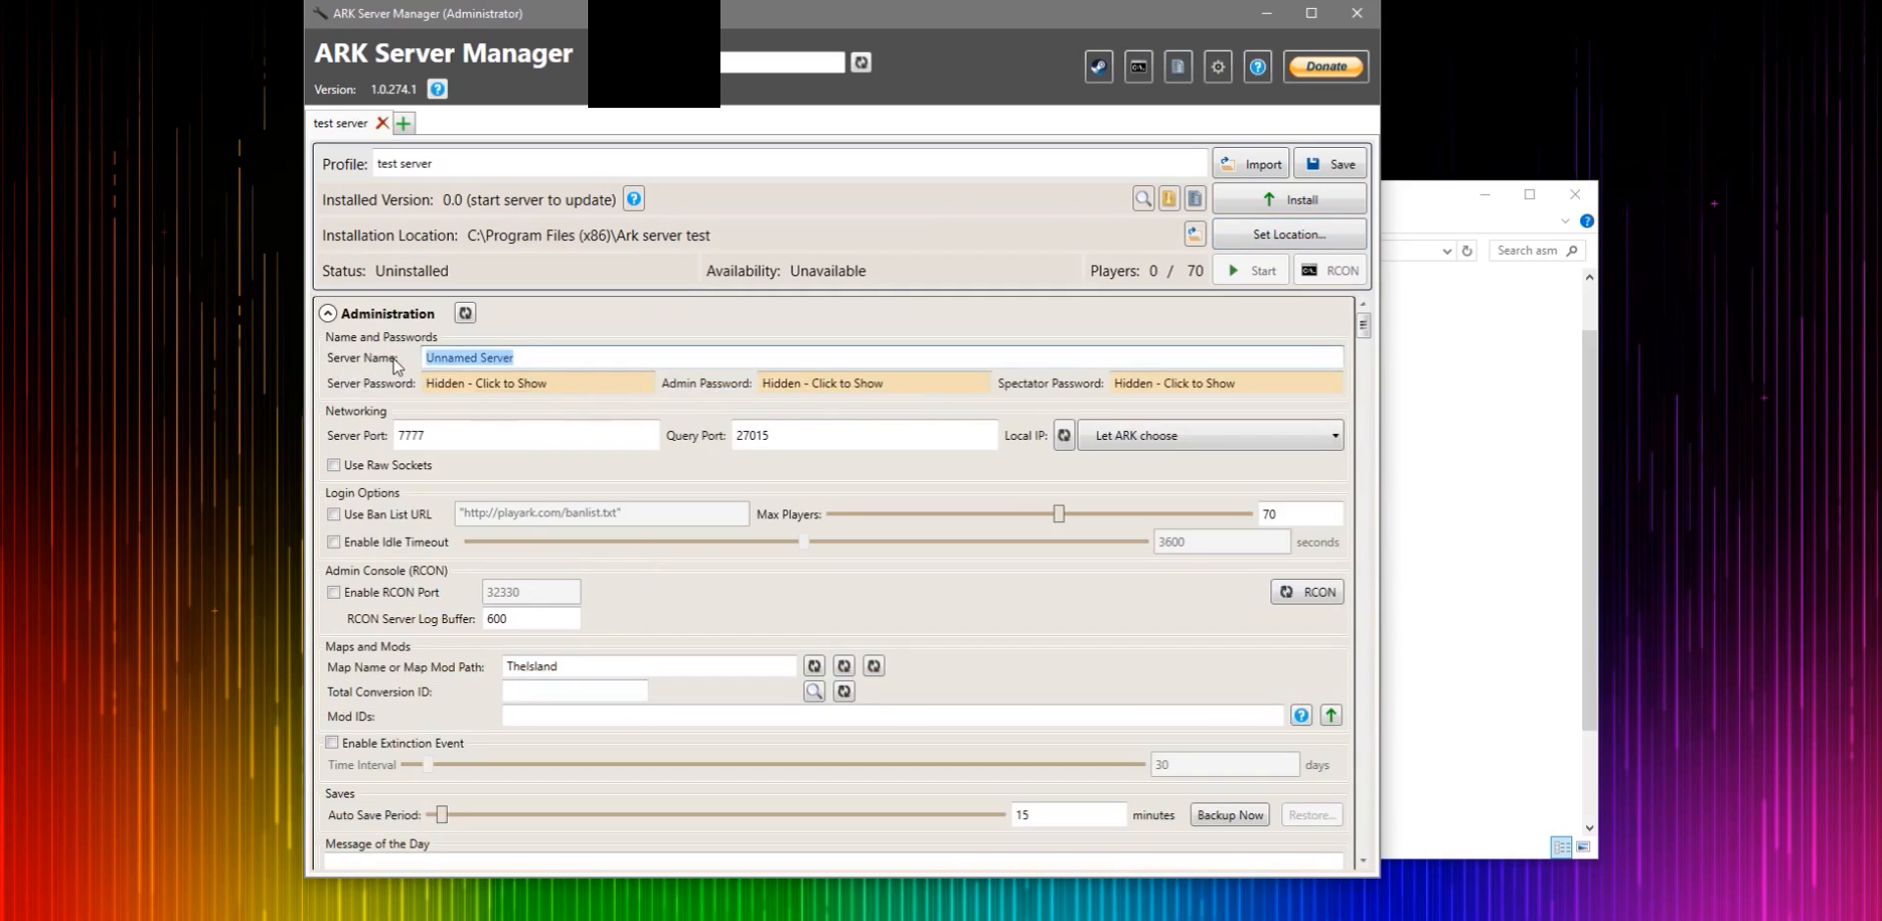
{"action": "key", "text": "BackSpace"}
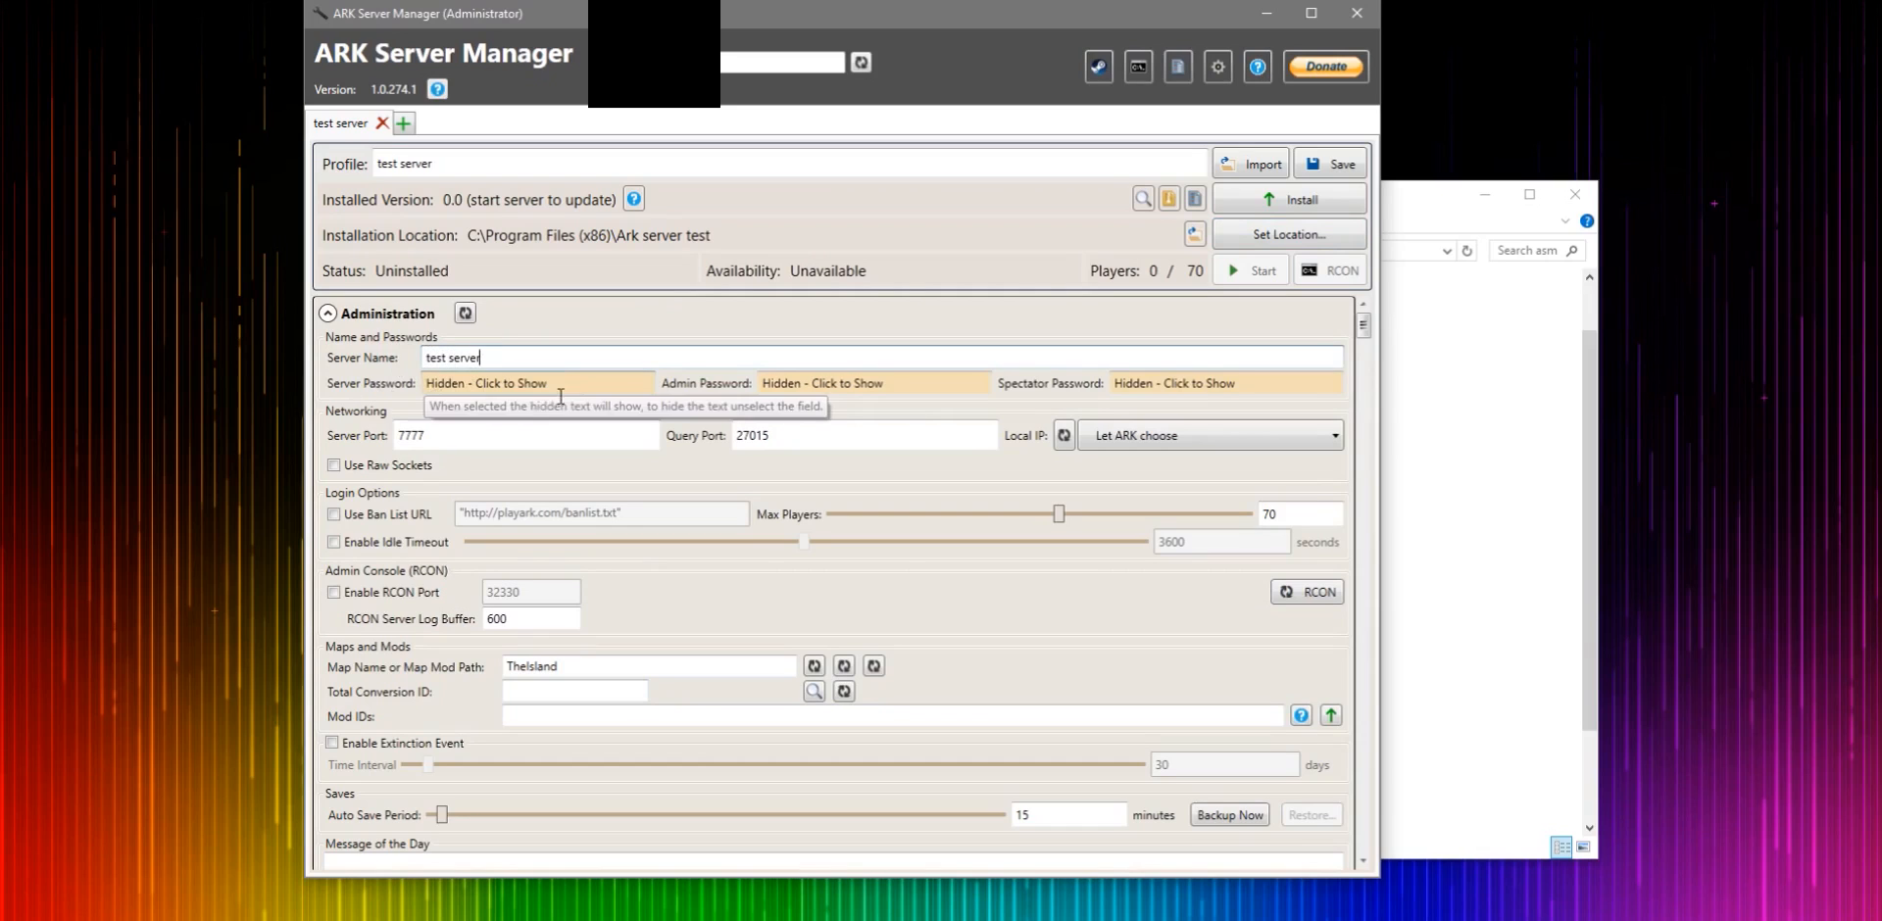
- Reveal the generated server and admin passwords and inspect the port fields and the Local IP choices
{"action": "left_click", "coordinate": [521, 388]}
{"action": "left_click_drag", "start_coordinate": [562, 393], "coordinate": [451, 390]}
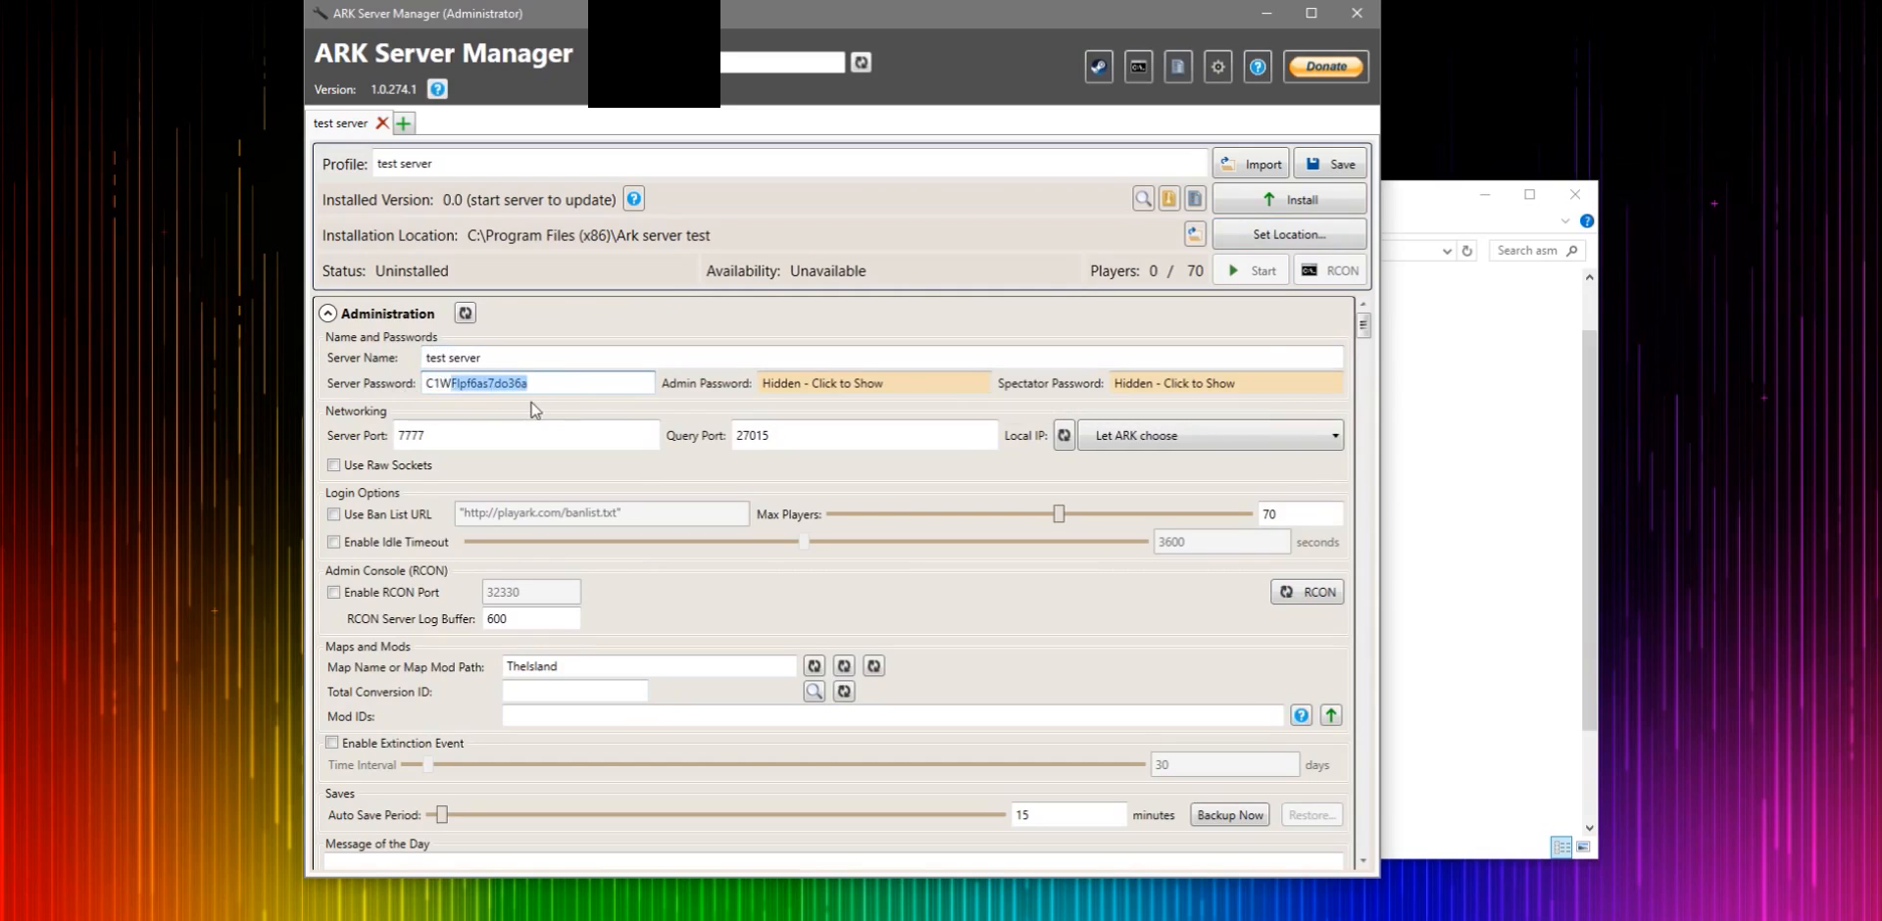
{"action": "left_click", "coordinate": [824, 387]}
{"action": "left_click_drag", "start_coordinate": [911, 392], "coordinate": [702, 417]}
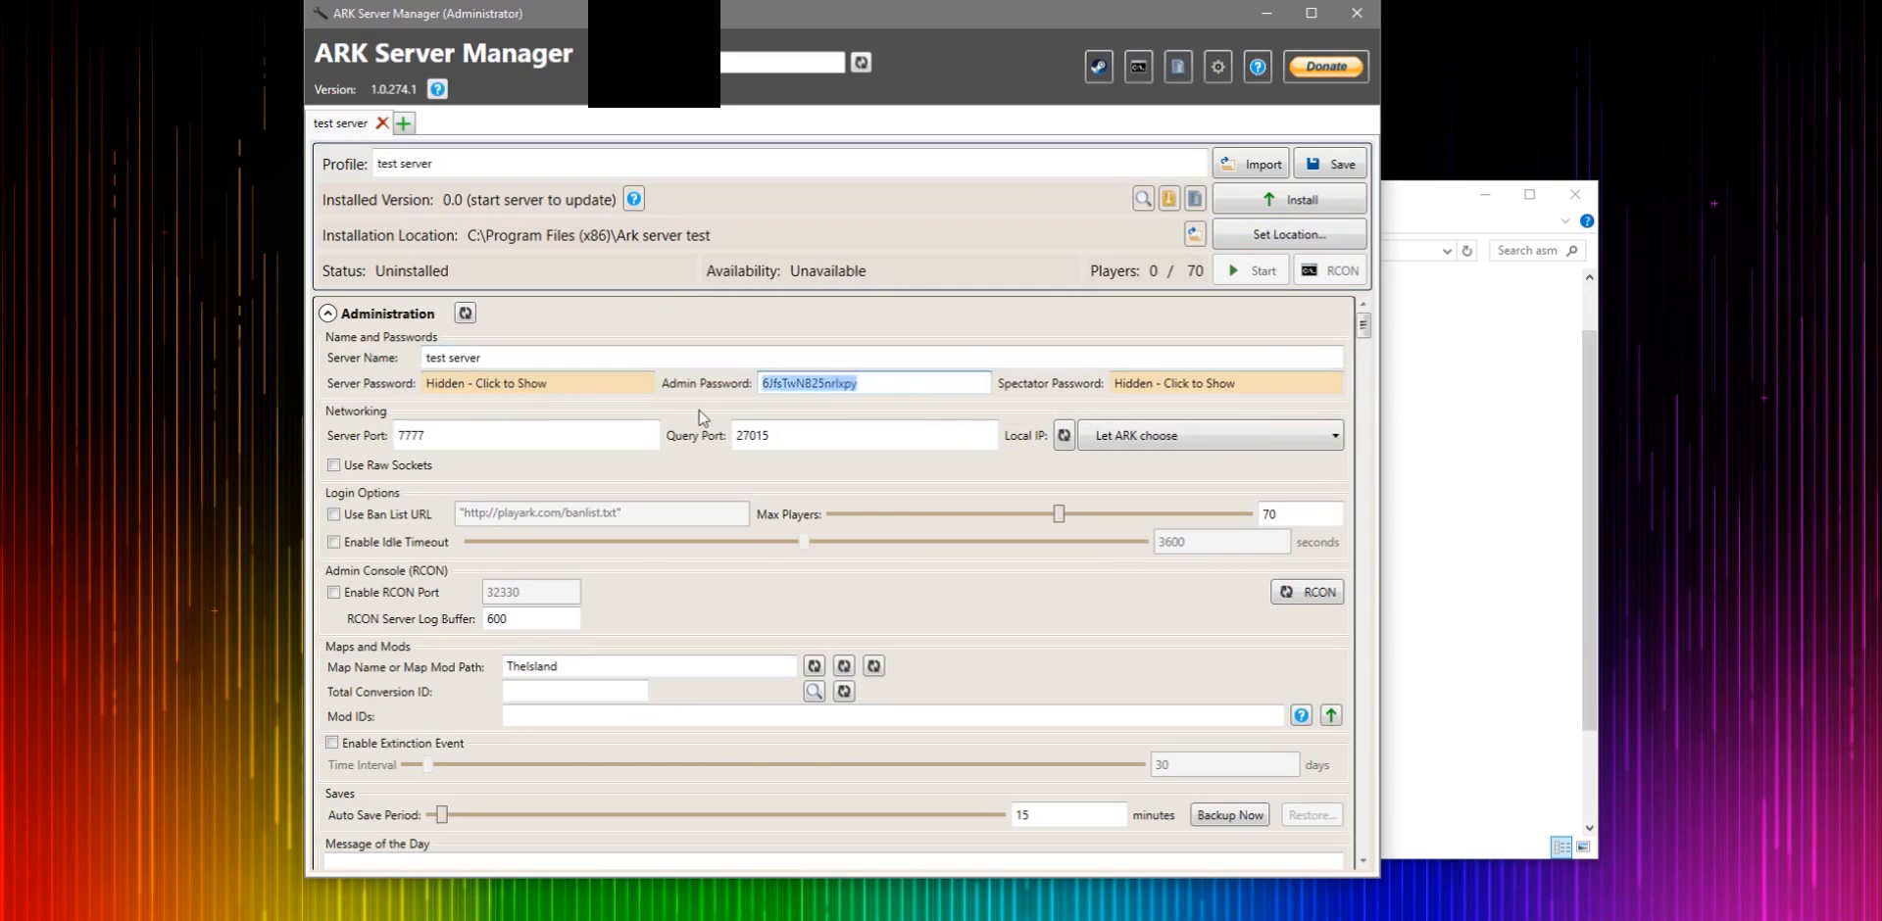
{"action": "left_click", "coordinate": [992, 408]}
{"action": "left_click", "coordinate": [1198, 395]}
{"action": "left_click", "coordinate": [1083, 414]}
{"action": "left_click_drag", "start_coordinate": [476, 439], "coordinate": [321, 437]}
{"action": "left_click", "coordinate": [598, 445]}
{"action": "left_click_drag", "start_coordinate": [796, 446], "coordinate": [687, 442]}
{"action": "left_click", "coordinate": [887, 448]}
{"action": "left_click", "coordinate": [895, 480]}
{"action": "left_click_drag", "start_coordinate": [524, 449], "coordinate": [319, 446]}
{"action": "left_click", "coordinate": [652, 449]}
{"action": "left_click", "coordinate": [850, 447]}
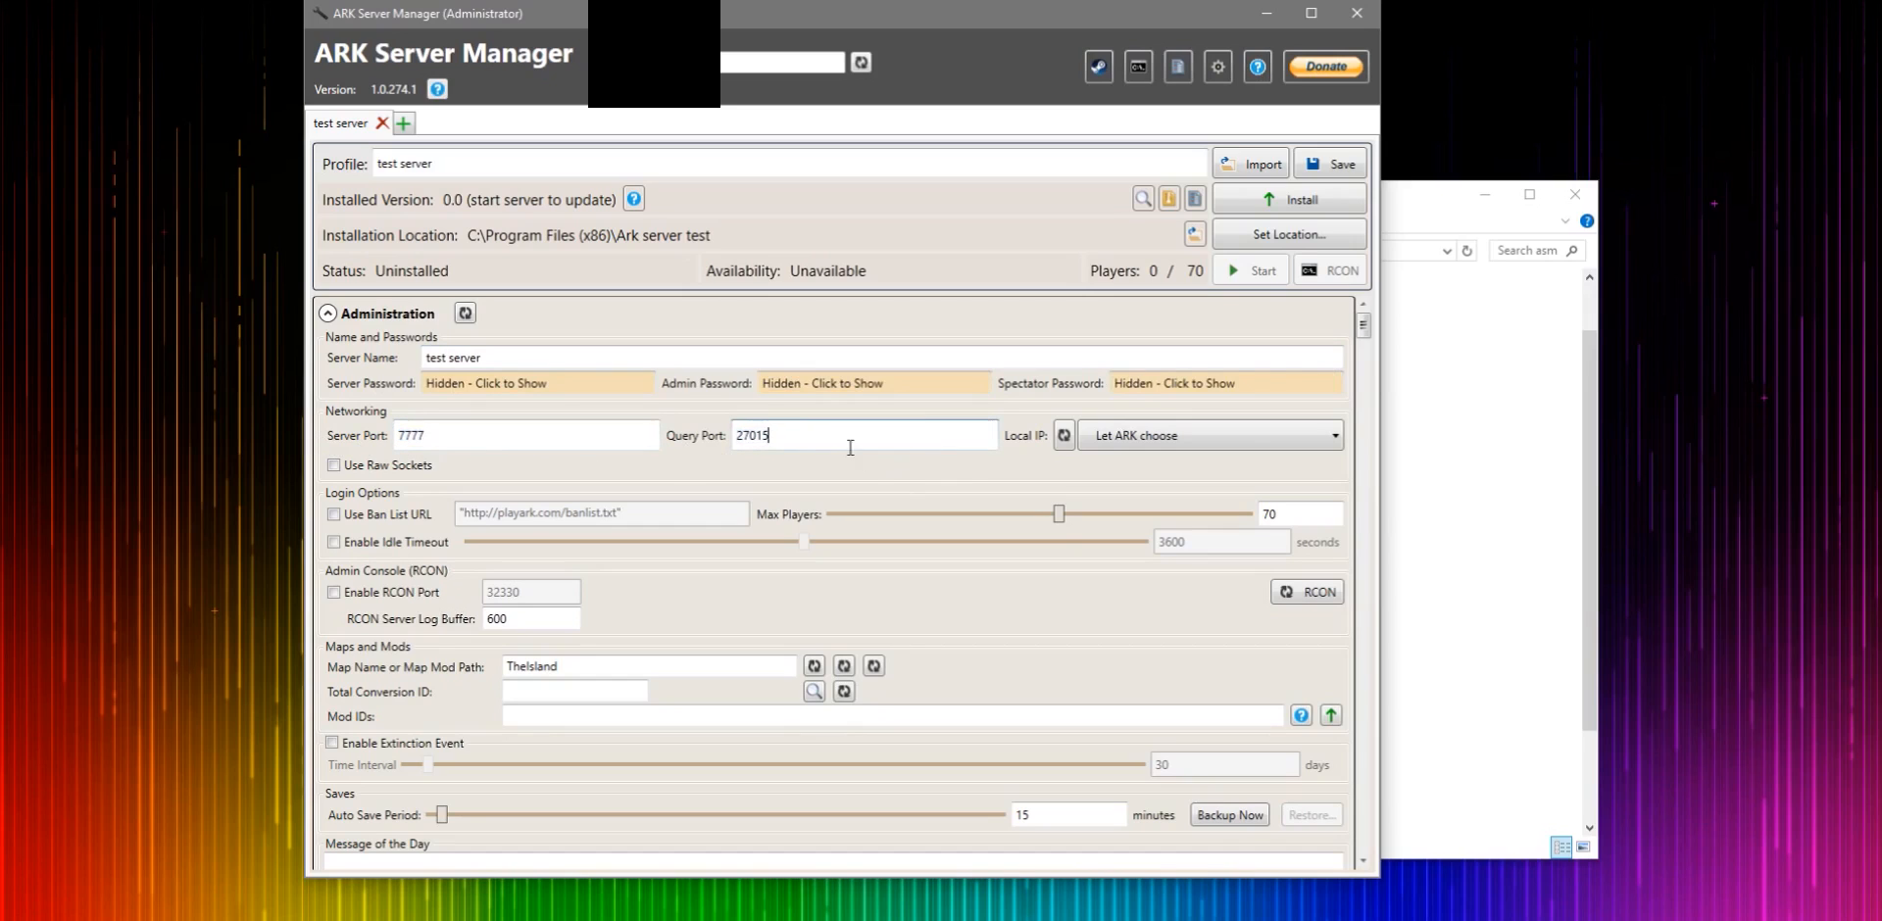
{"action": "left_click", "coordinate": [1247, 439]}
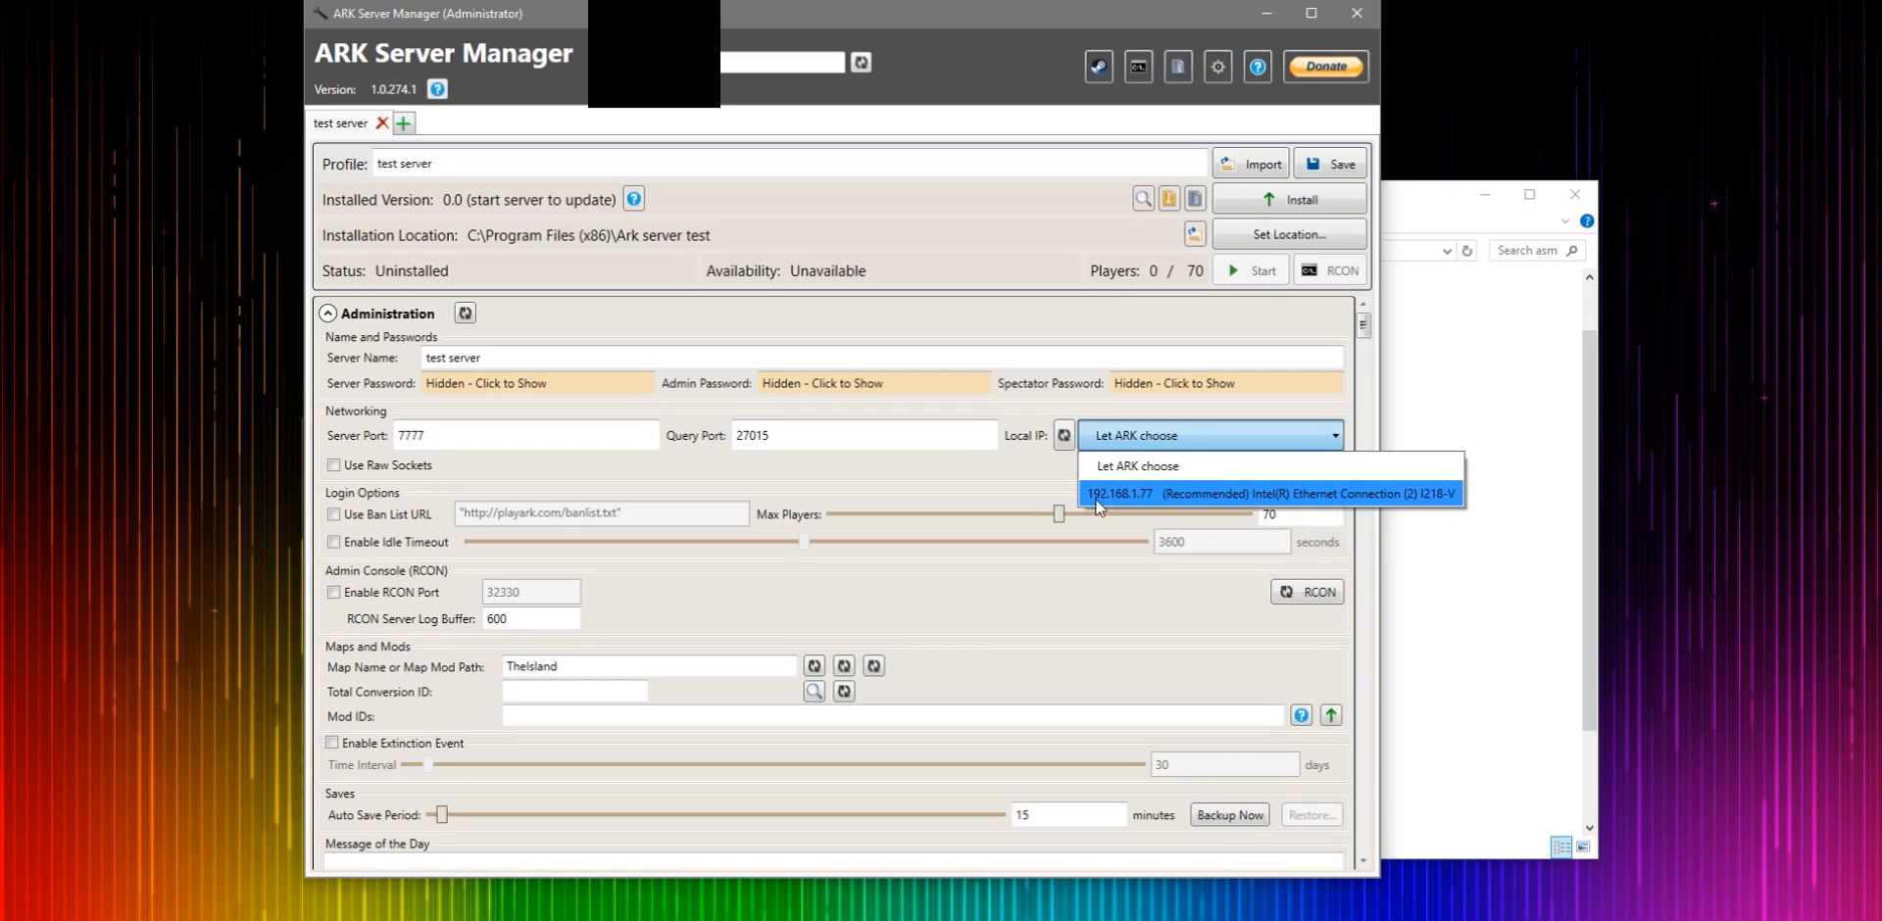
{"action": "left_click", "coordinate": [974, 455]}
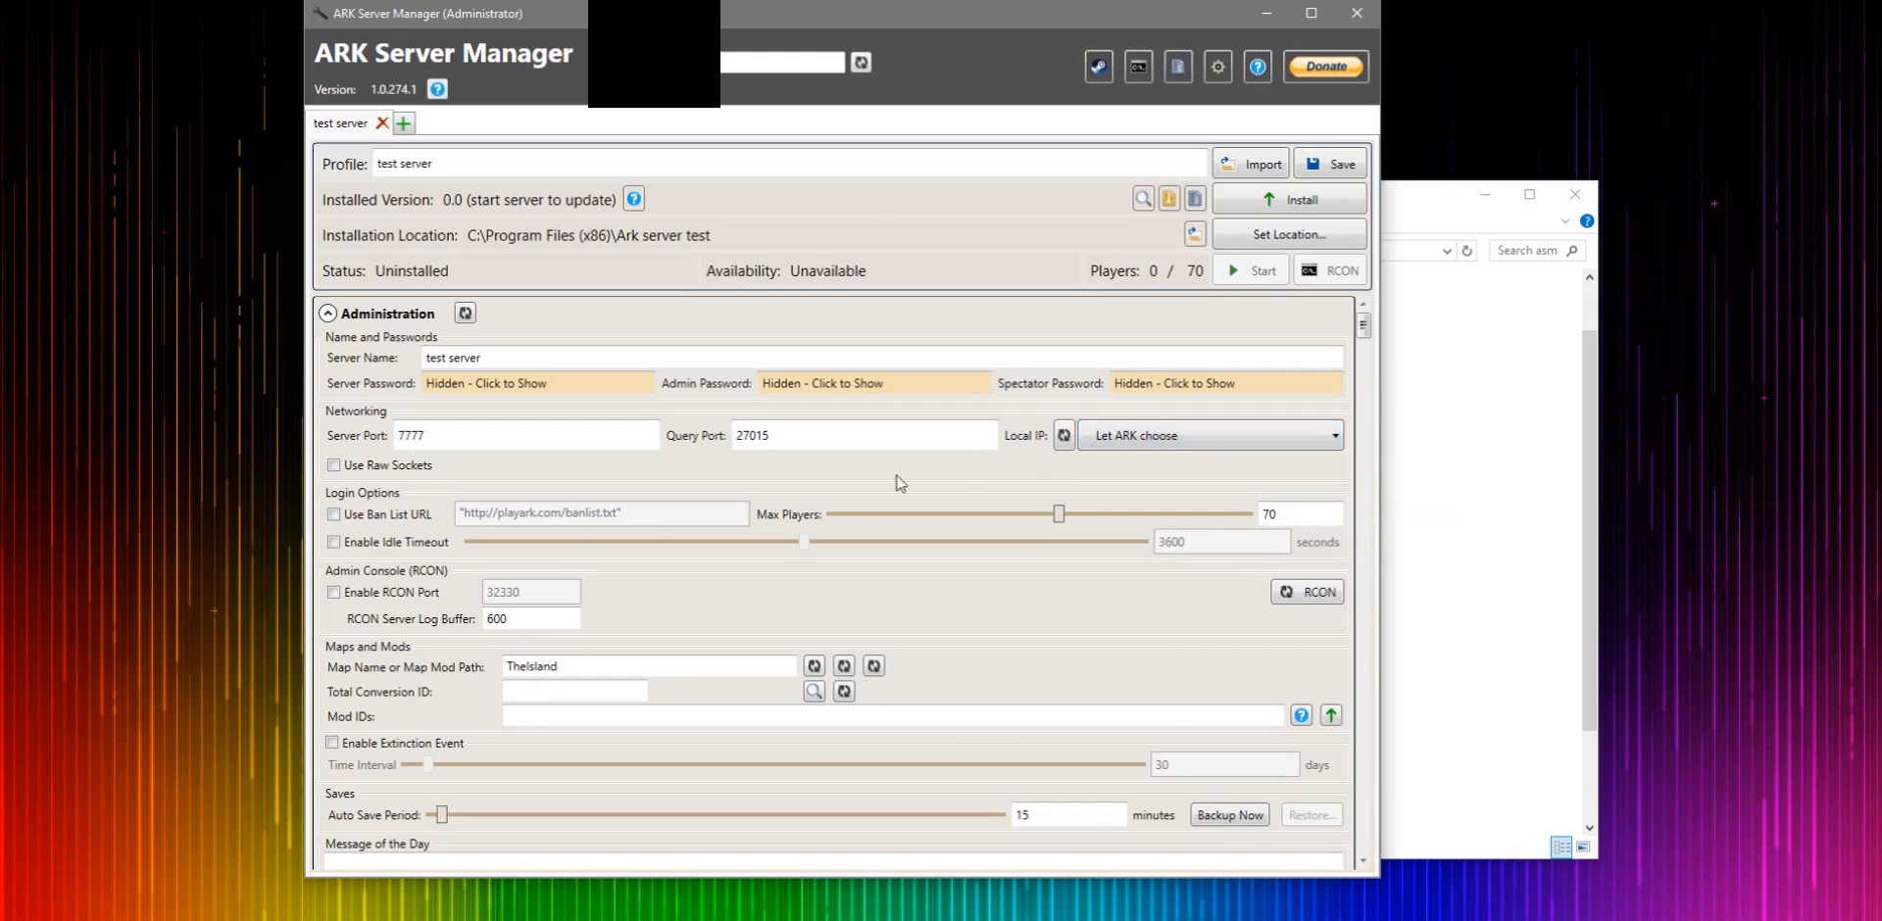
- Scroll through the profile's automatic management, rules and dino settings sections, returning to the top
{"action": "scroll", "coordinate": [583, 537], "scroll_direction": "down", "scroll_amount": 4}
{"action": "scroll", "coordinate": [578, 535], "scroll_direction": "down", "scroll_amount": 8}
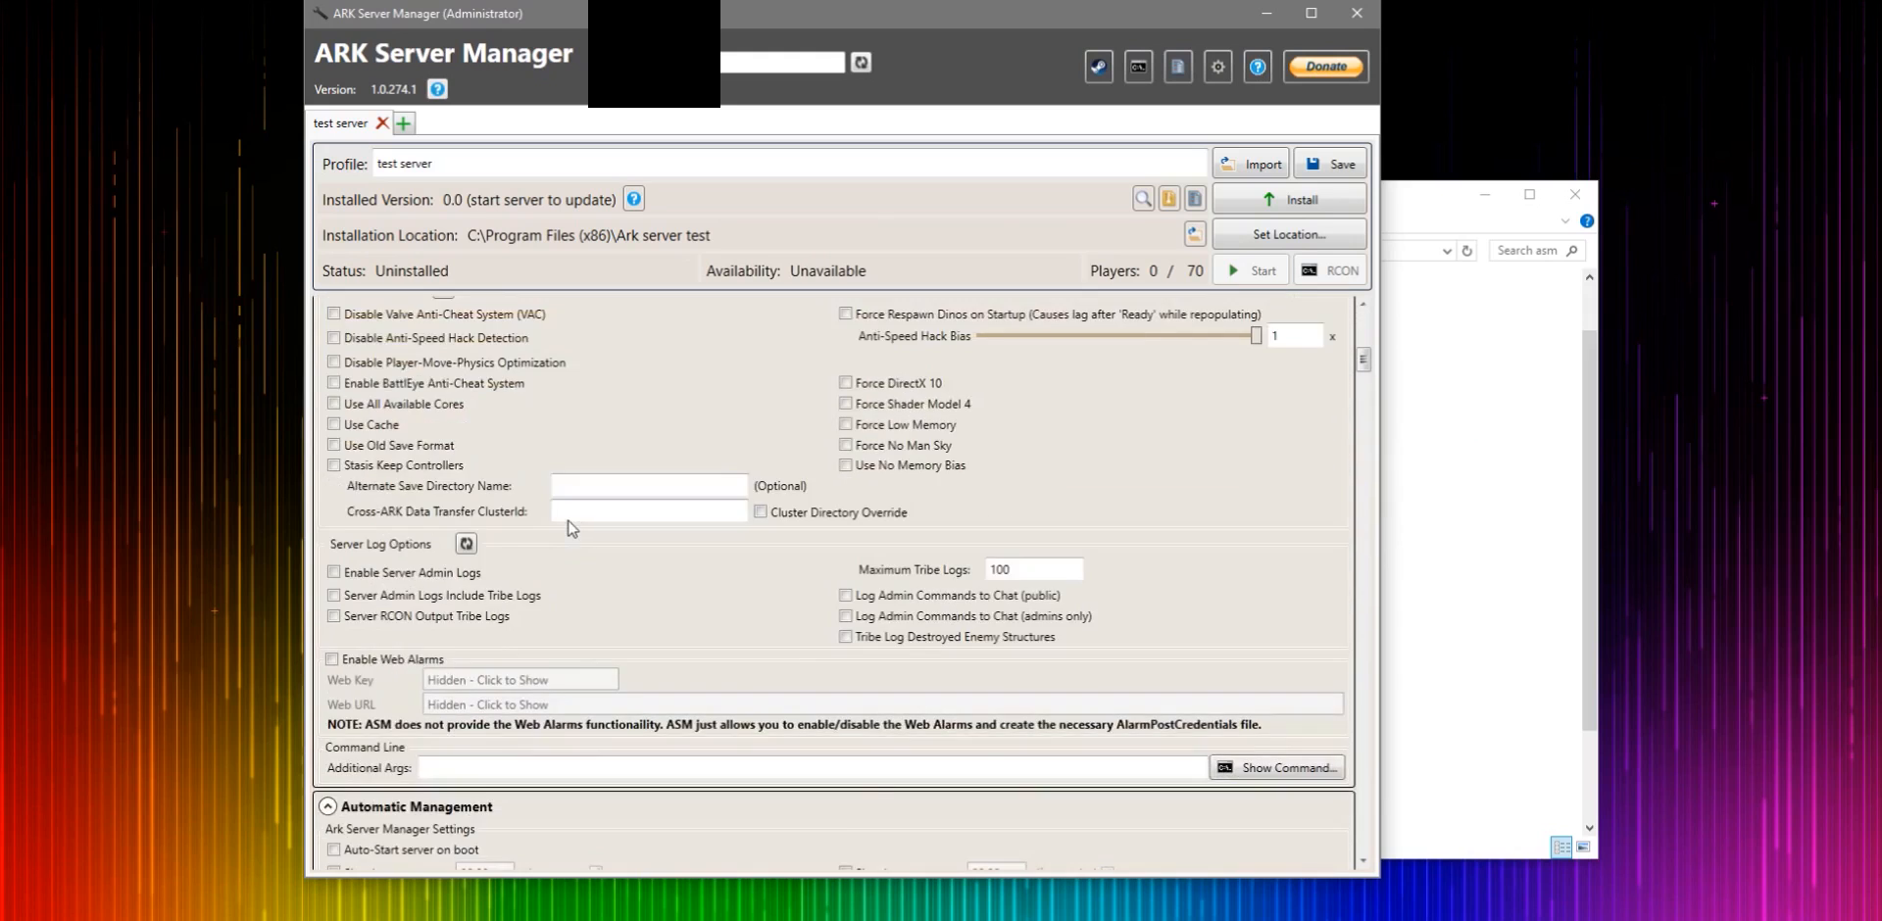
{"action": "scroll", "coordinate": [571, 527], "scroll_direction": "up", "scroll_amount": 20}
{"action": "scroll", "coordinate": [566, 521], "scroll_direction": "down", "scroll_amount": 5}
{"action": "scroll", "coordinate": [566, 522], "scroll_direction": "down", "scroll_amount": 3}
{"action": "scroll", "coordinate": [563, 510], "scroll_direction": "up", "scroll_amount": 6}
{"action": "scroll", "coordinate": [559, 549], "scroll_direction": "down", "scroll_amount": 10}
{"action": "scroll", "coordinate": [555, 576], "scroll_direction": "down", "scroll_amount": 20}
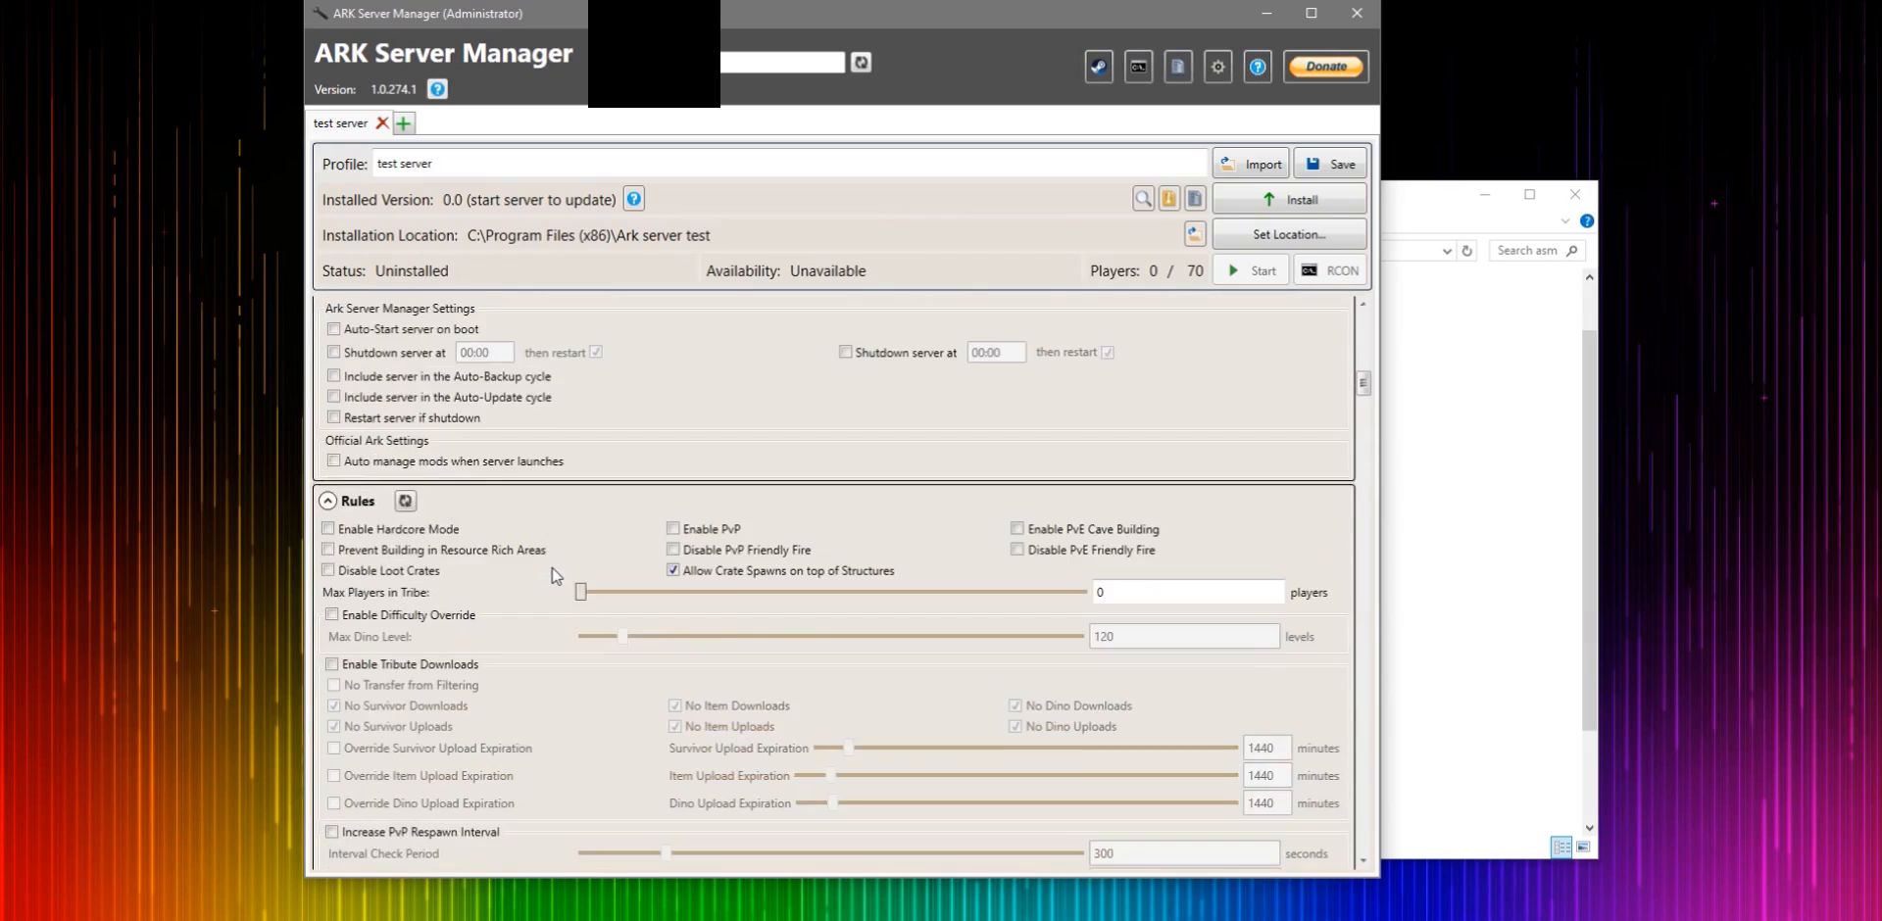
{"action": "scroll", "coordinate": [552, 568], "scroll_direction": "down", "scroll_amount": 15}
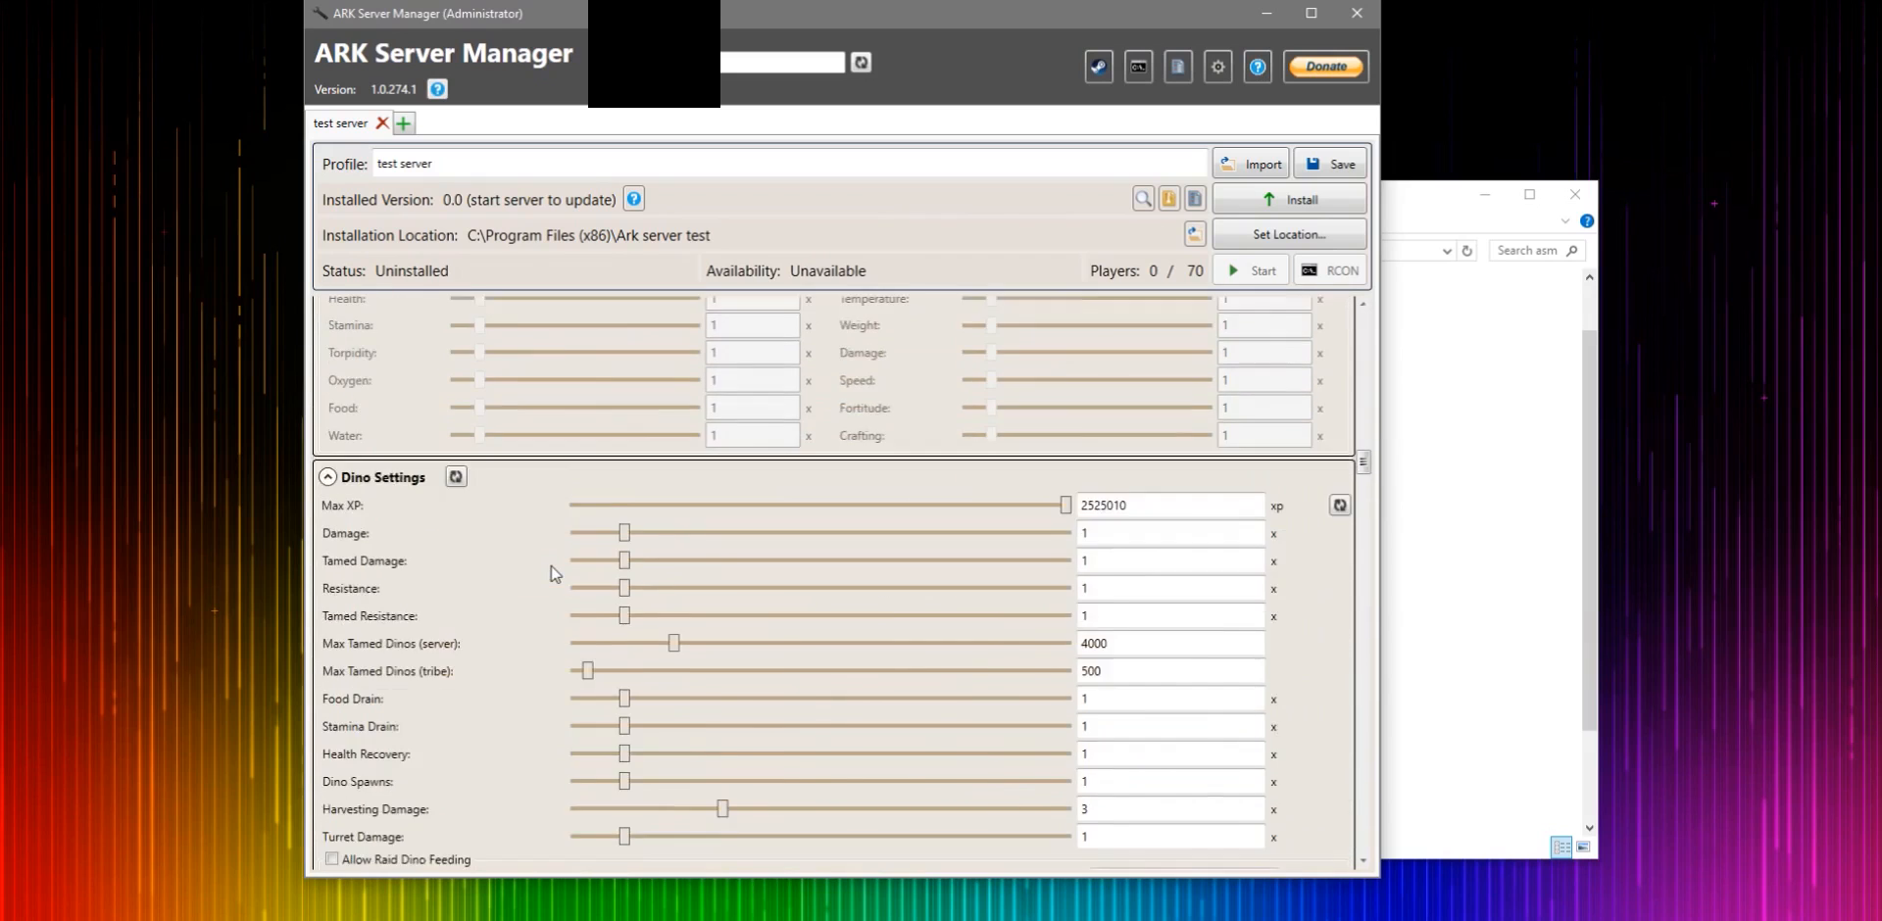
{"action": "scroll", "coordinate": [706, 496], "scroll_direction": "up", "scroll_amount": 20}
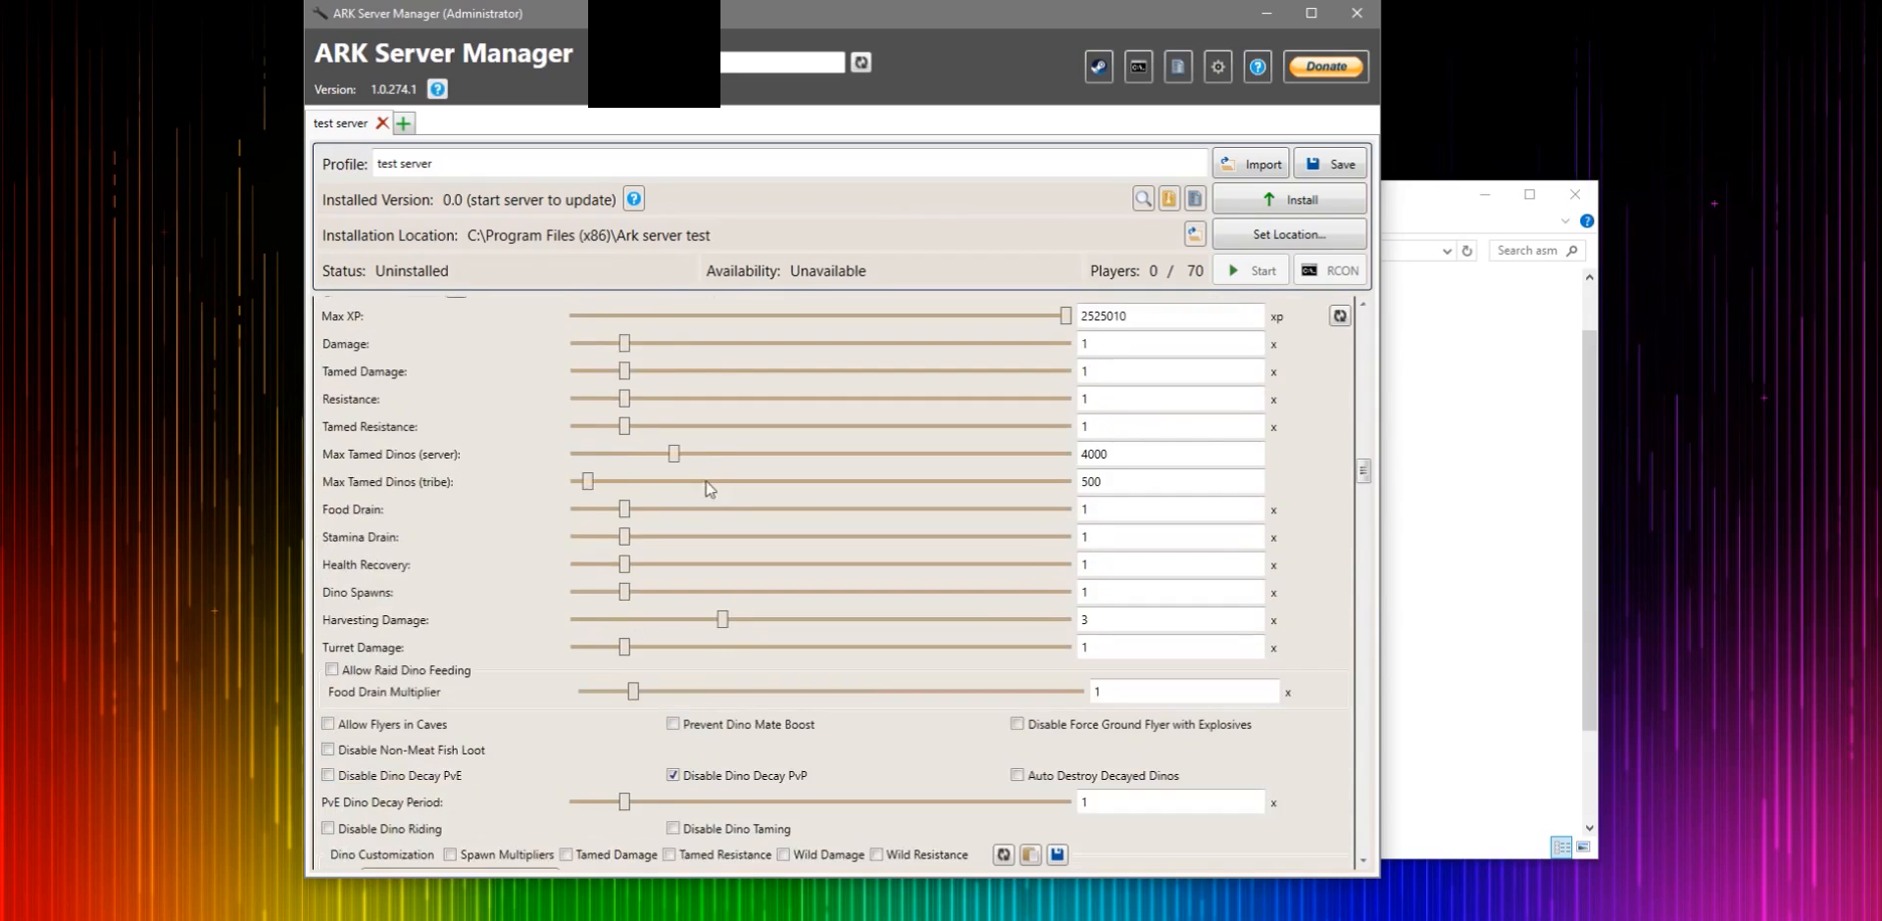
{"action": "scroll", "coordinate": [706, 500], "scroll_direction": "up", "scroll_amount": 5}
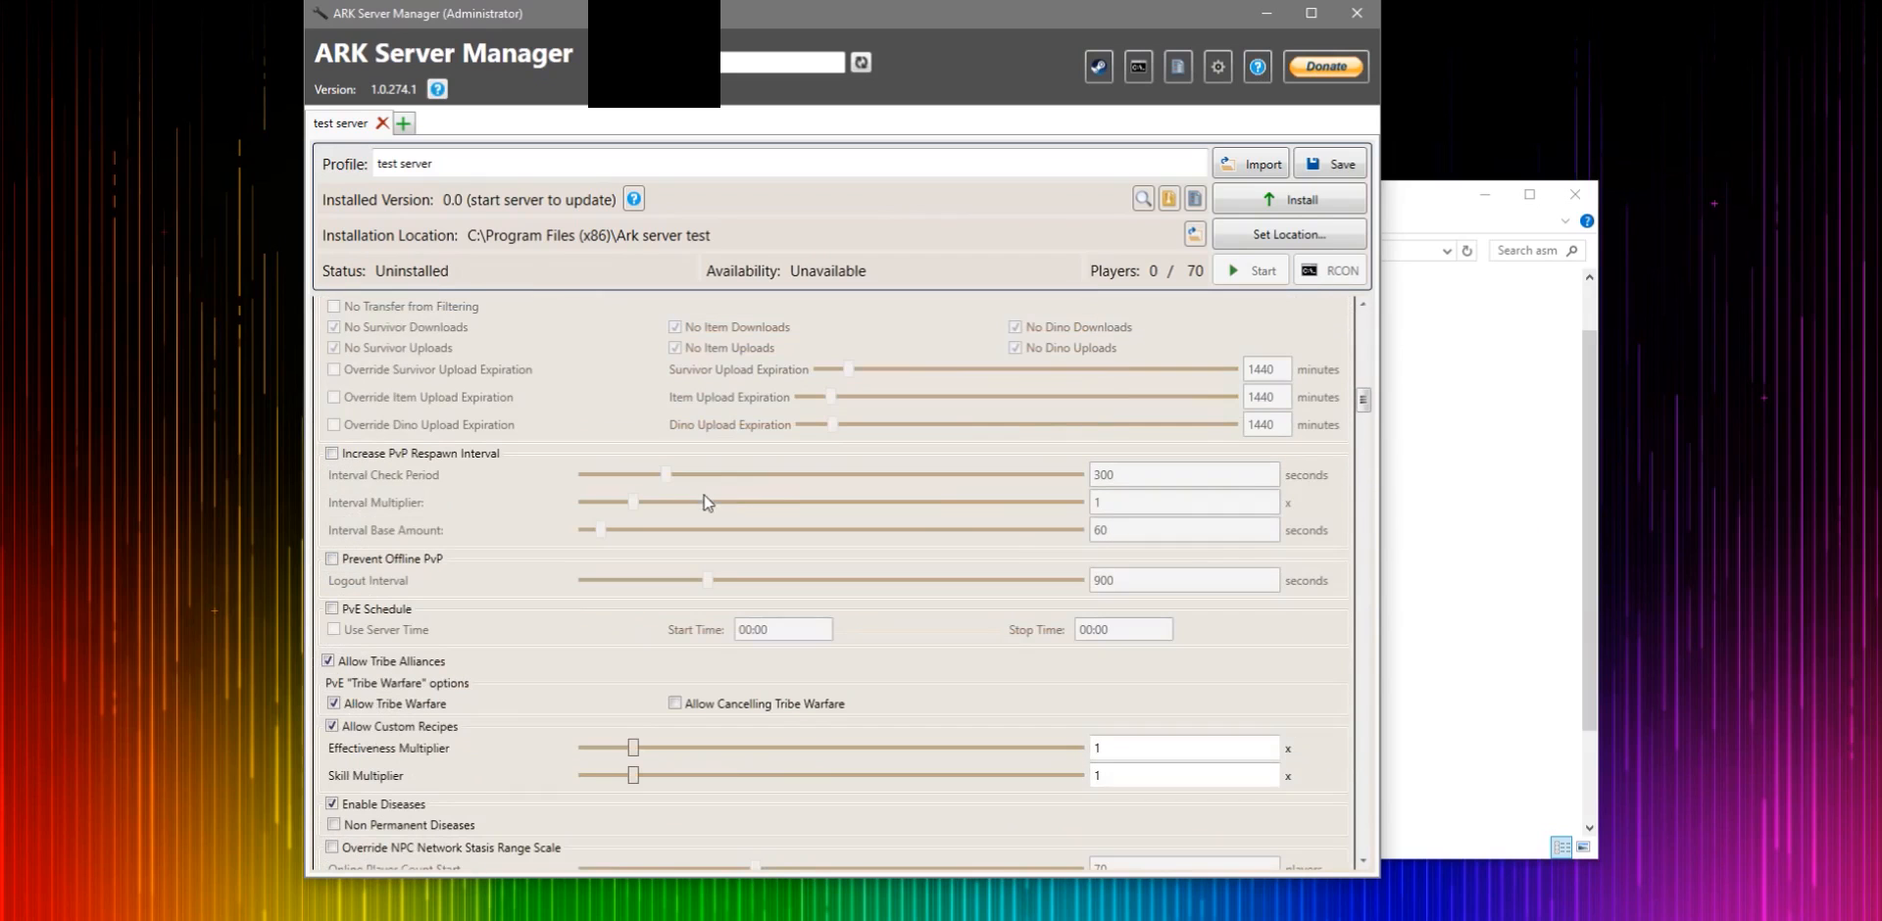
{"action": "left_click_drag", "start_coordinate": [1363, 407], "coordinate": [1436, 321]}
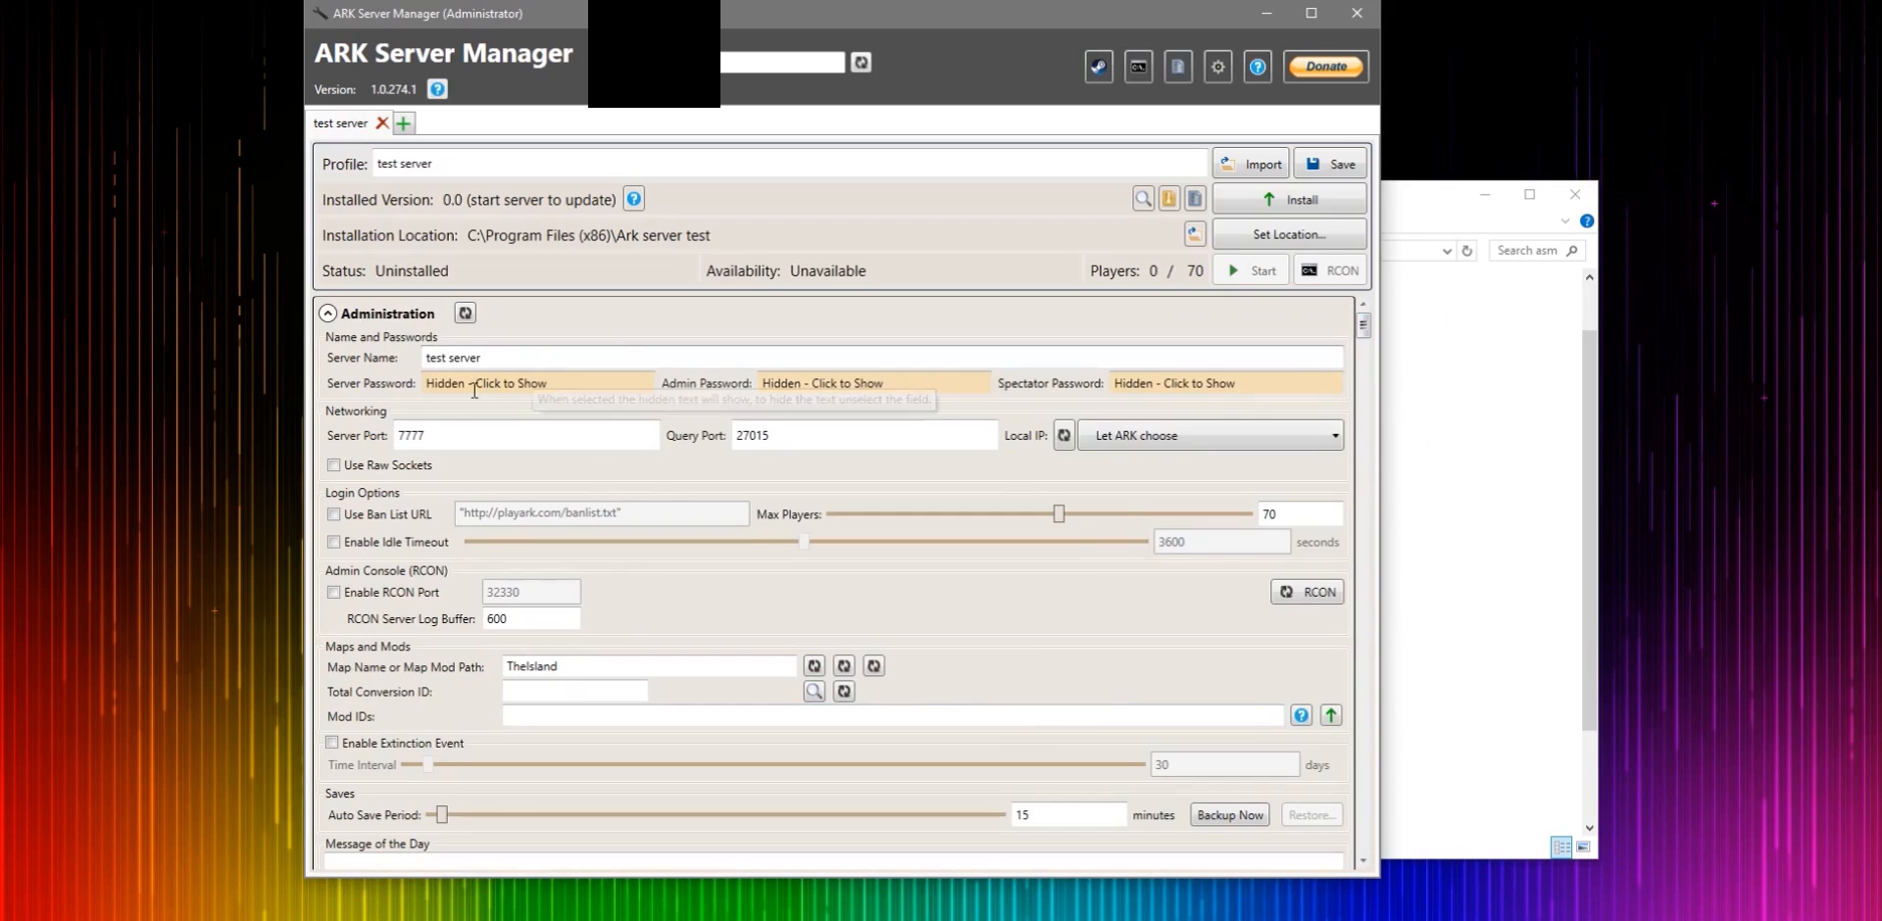
- Install the server files for the test server profile
{"action": "left_click", "coordinate": [1239, 196]}
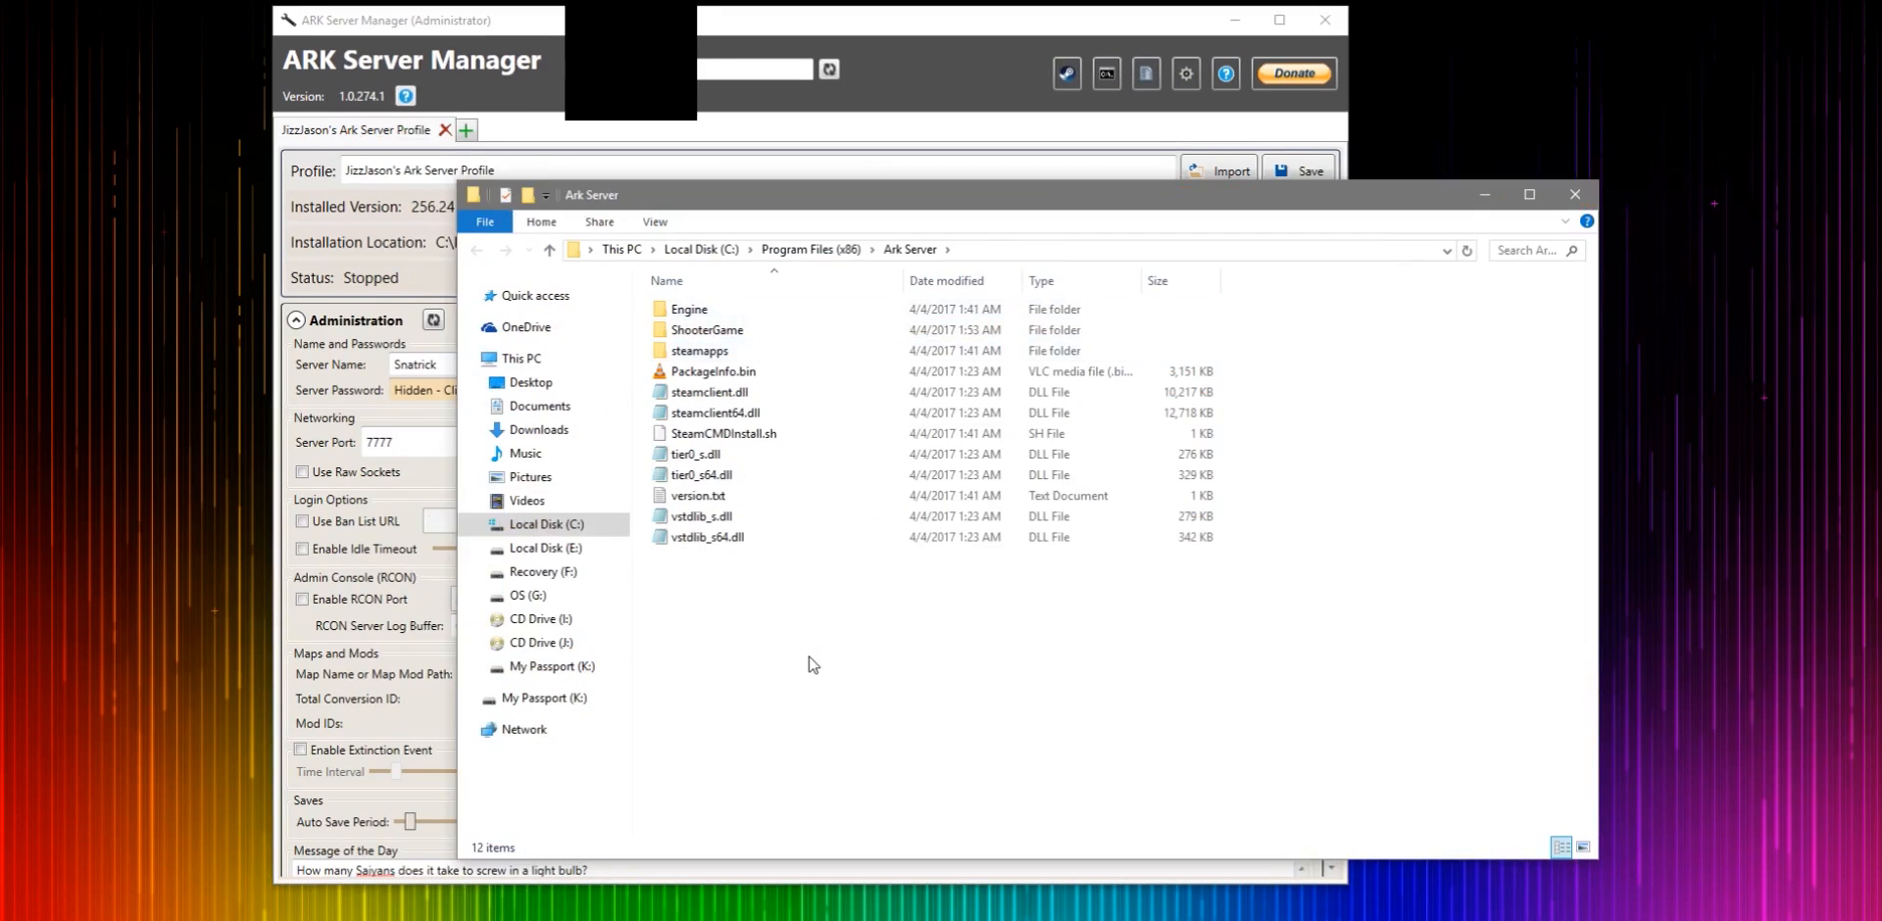
{"action": "left_click_drag", "start_coordinate": [813, 666], "coordinate": [773, 638]}
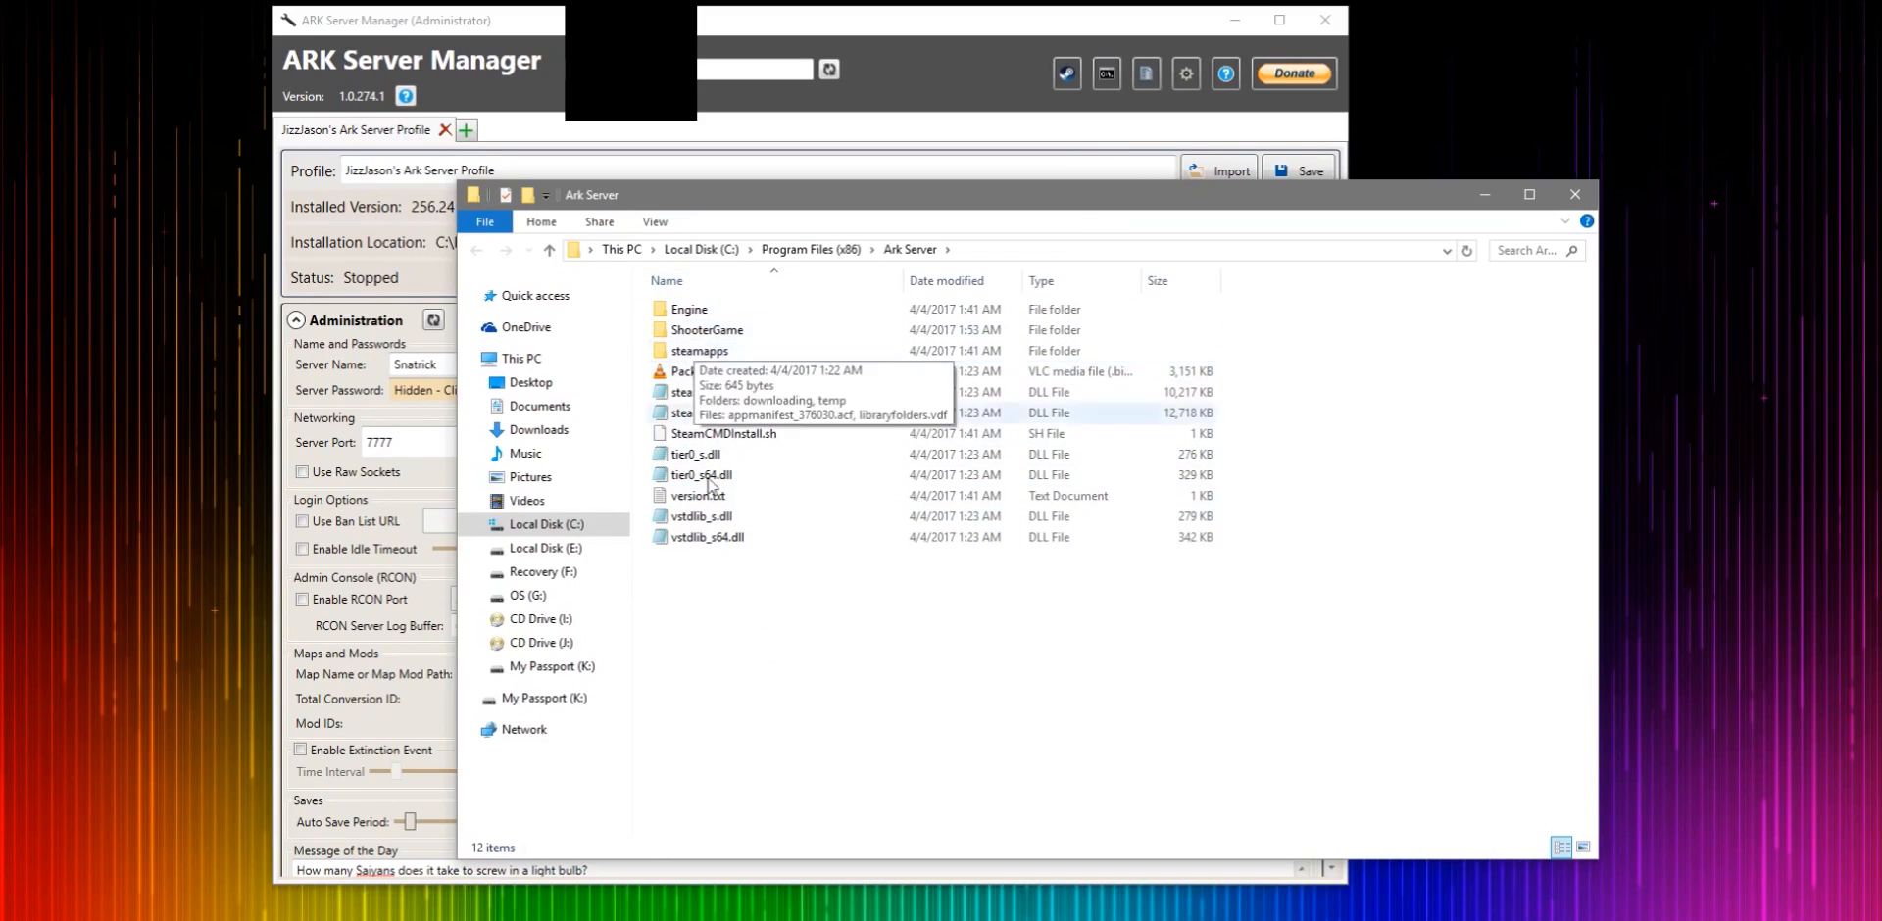
- Examine the installed files in the Ark Server folder and close the folder window
{"action": "left_click", "coordinate": [1579, 197]}
{"action": "scroll", "coordinate": [621, 490], "scroll_direction": "down", "scroll_amount": 2}
{"action": "scroll", "coordinate": [621, 491], "scroll_direction": "up", "scroll_amount": 2}
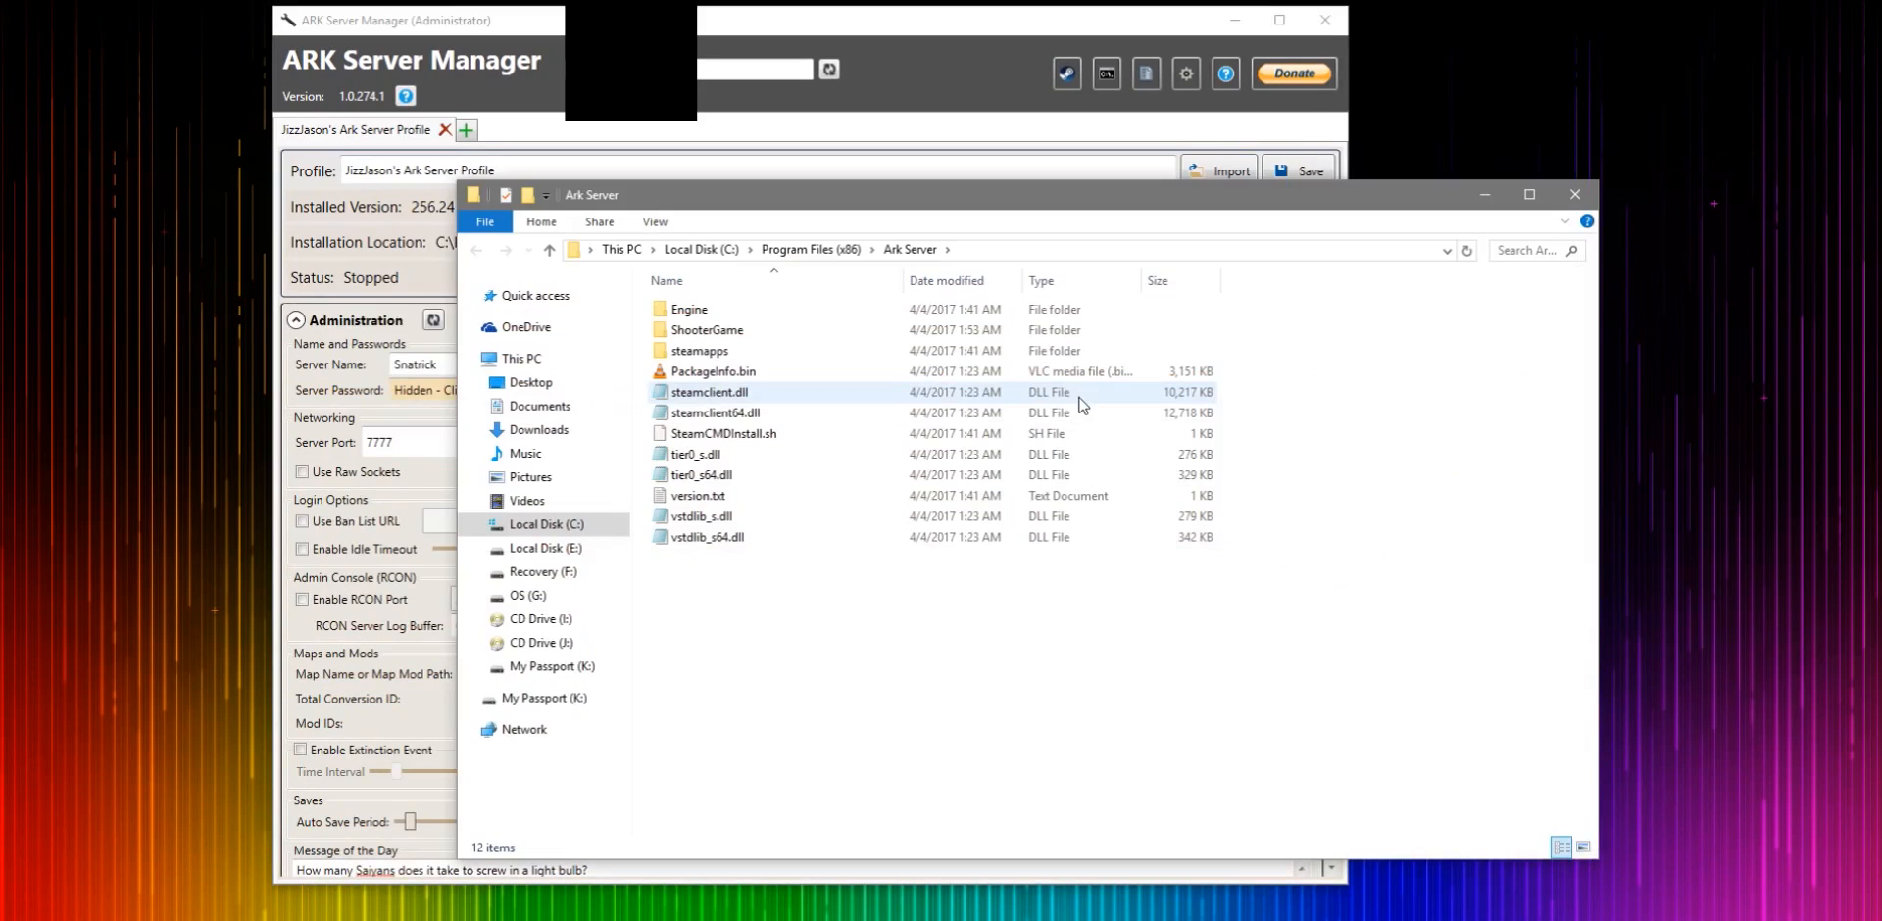
{"action": "left_click_drag", "start_coordinate": [799, 654], "coordinate": [1044, 522]}
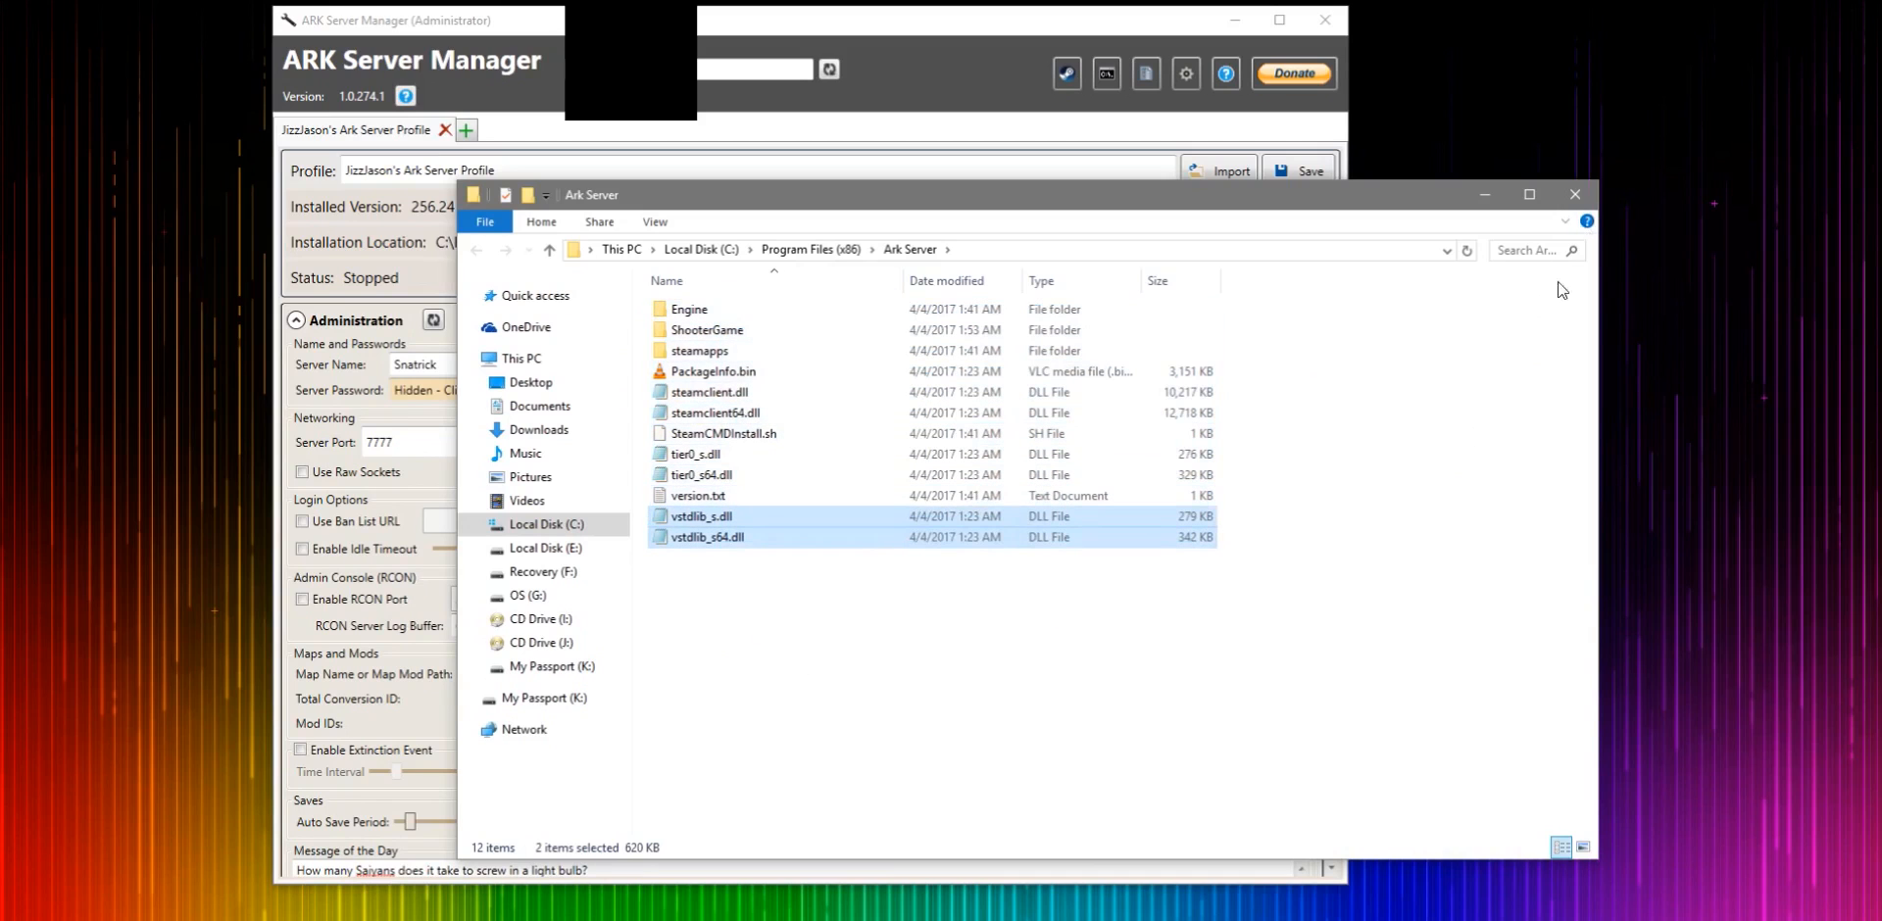
{"action": "left_click", "coordinate": [1449, 451]}
{"action": "left_click", "coordinate": [1575, 195]}
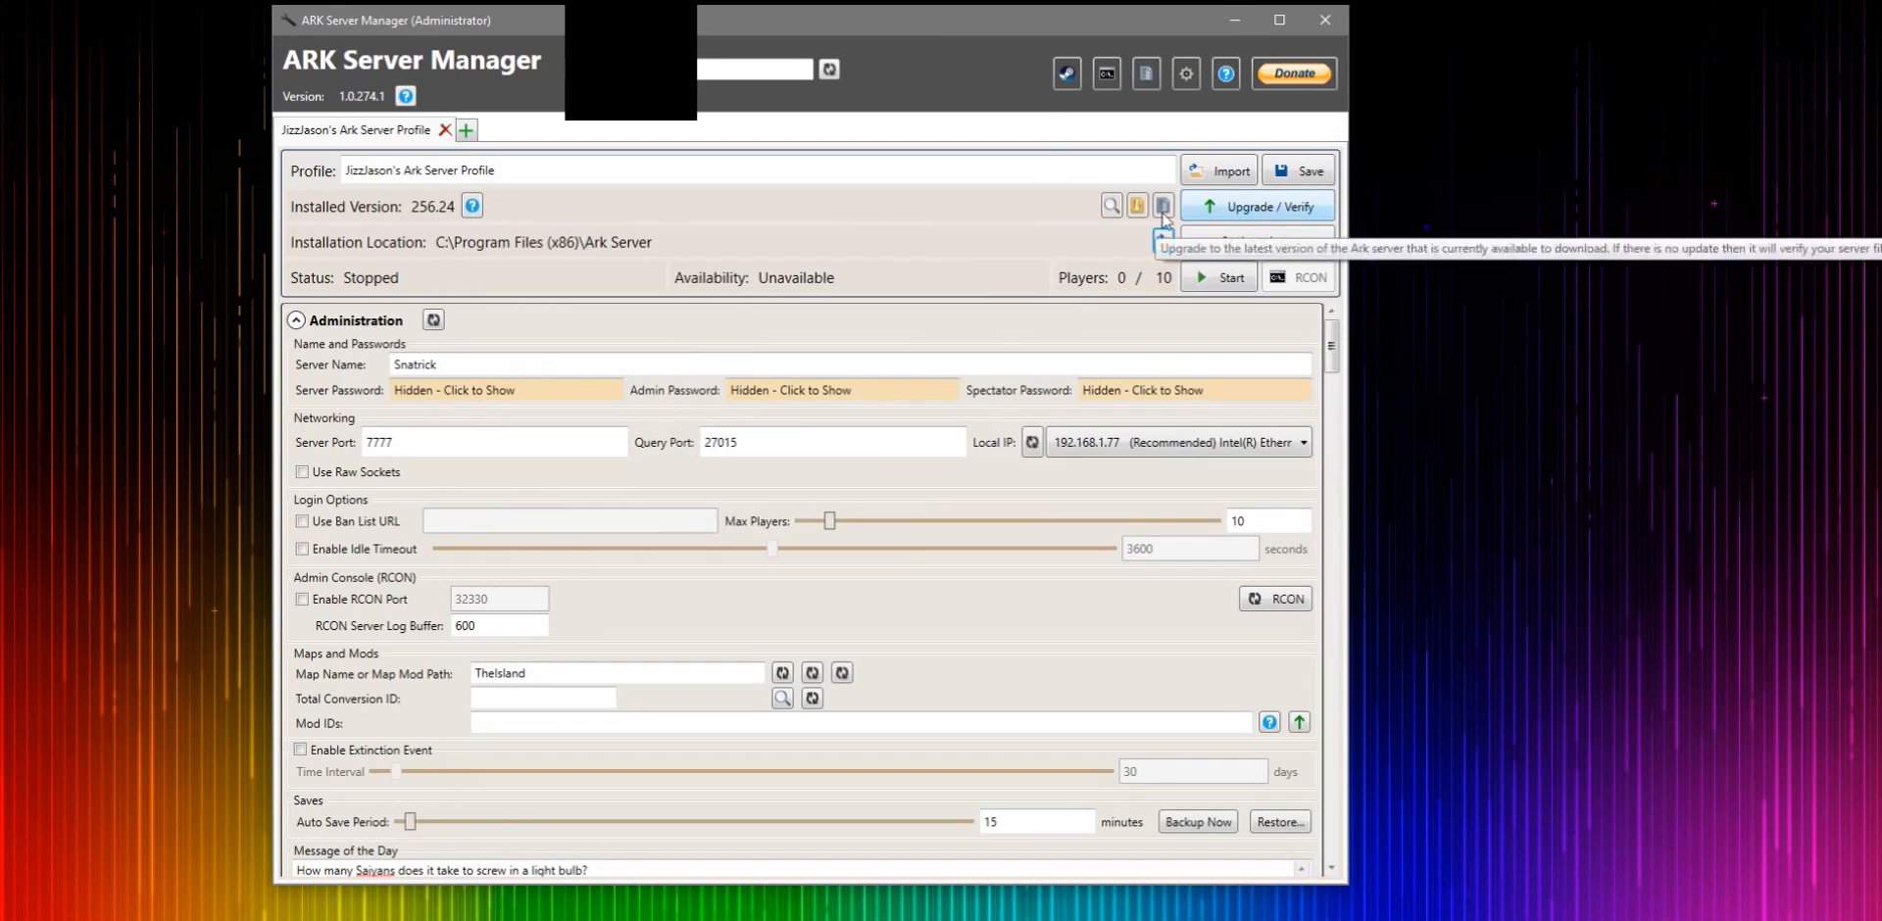
- Start the server and move its console window aside
{"action": "left_click", "coordinate": [1227, 279]}
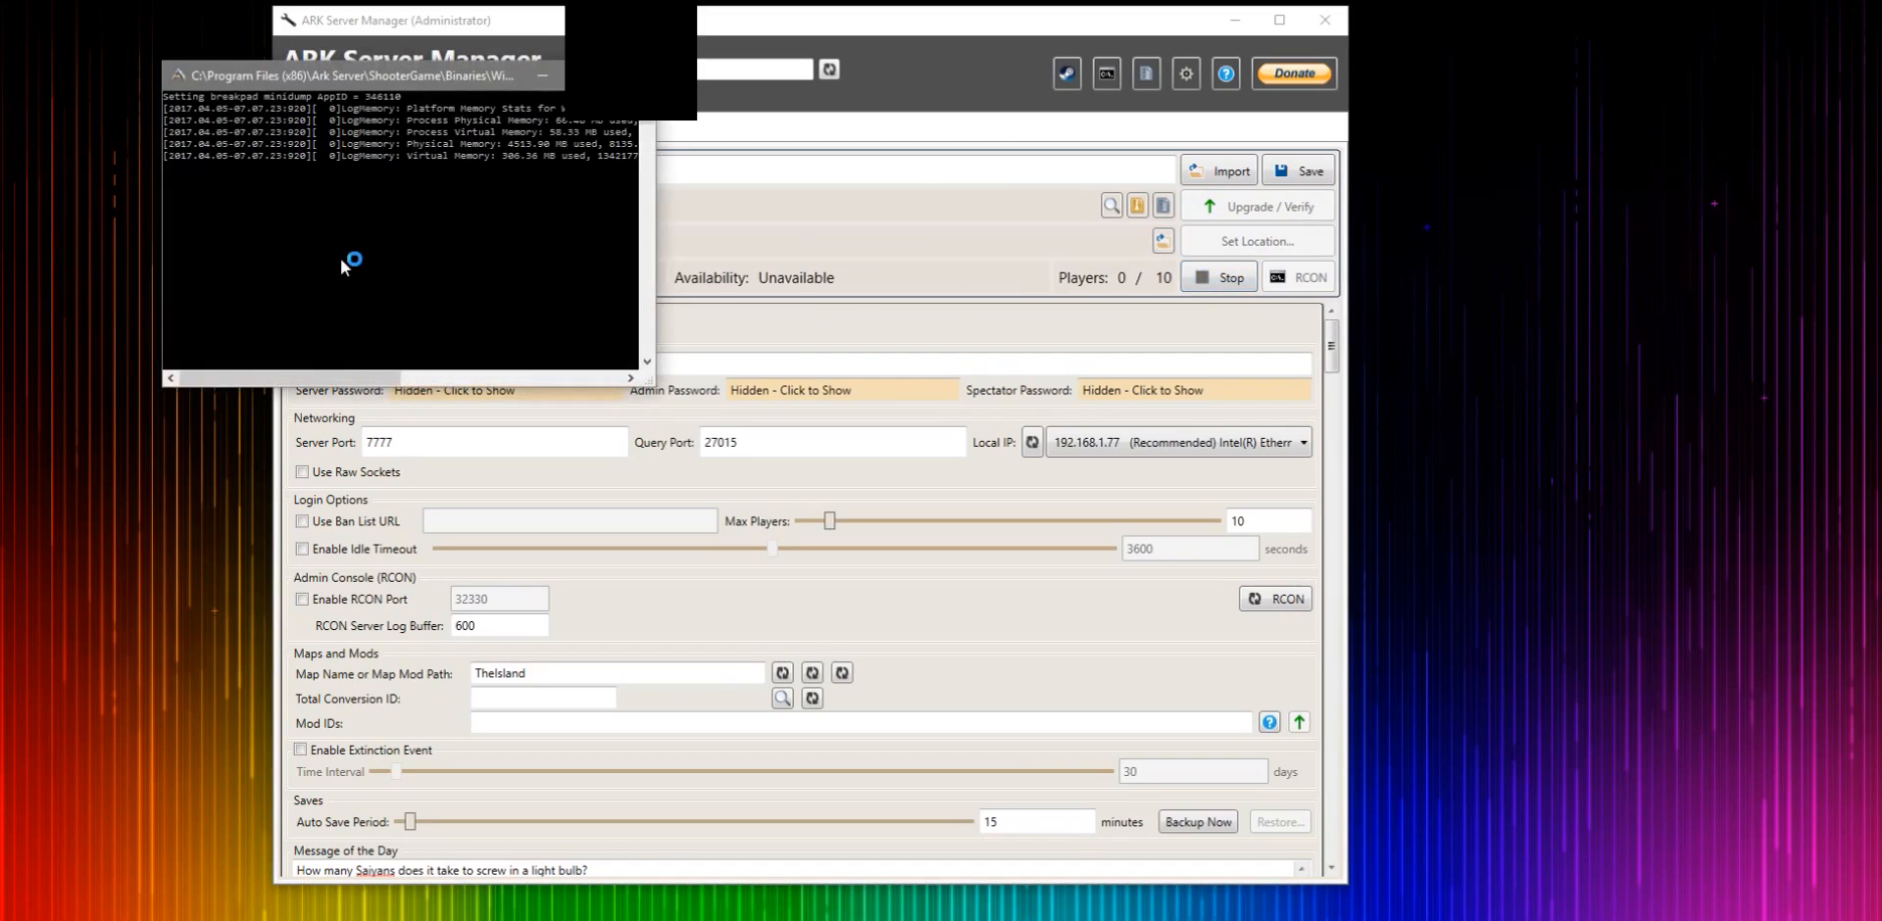
{"action": "left_click_drag", "start_coordinate": [390, 70], "coordinate": [650, 139]}
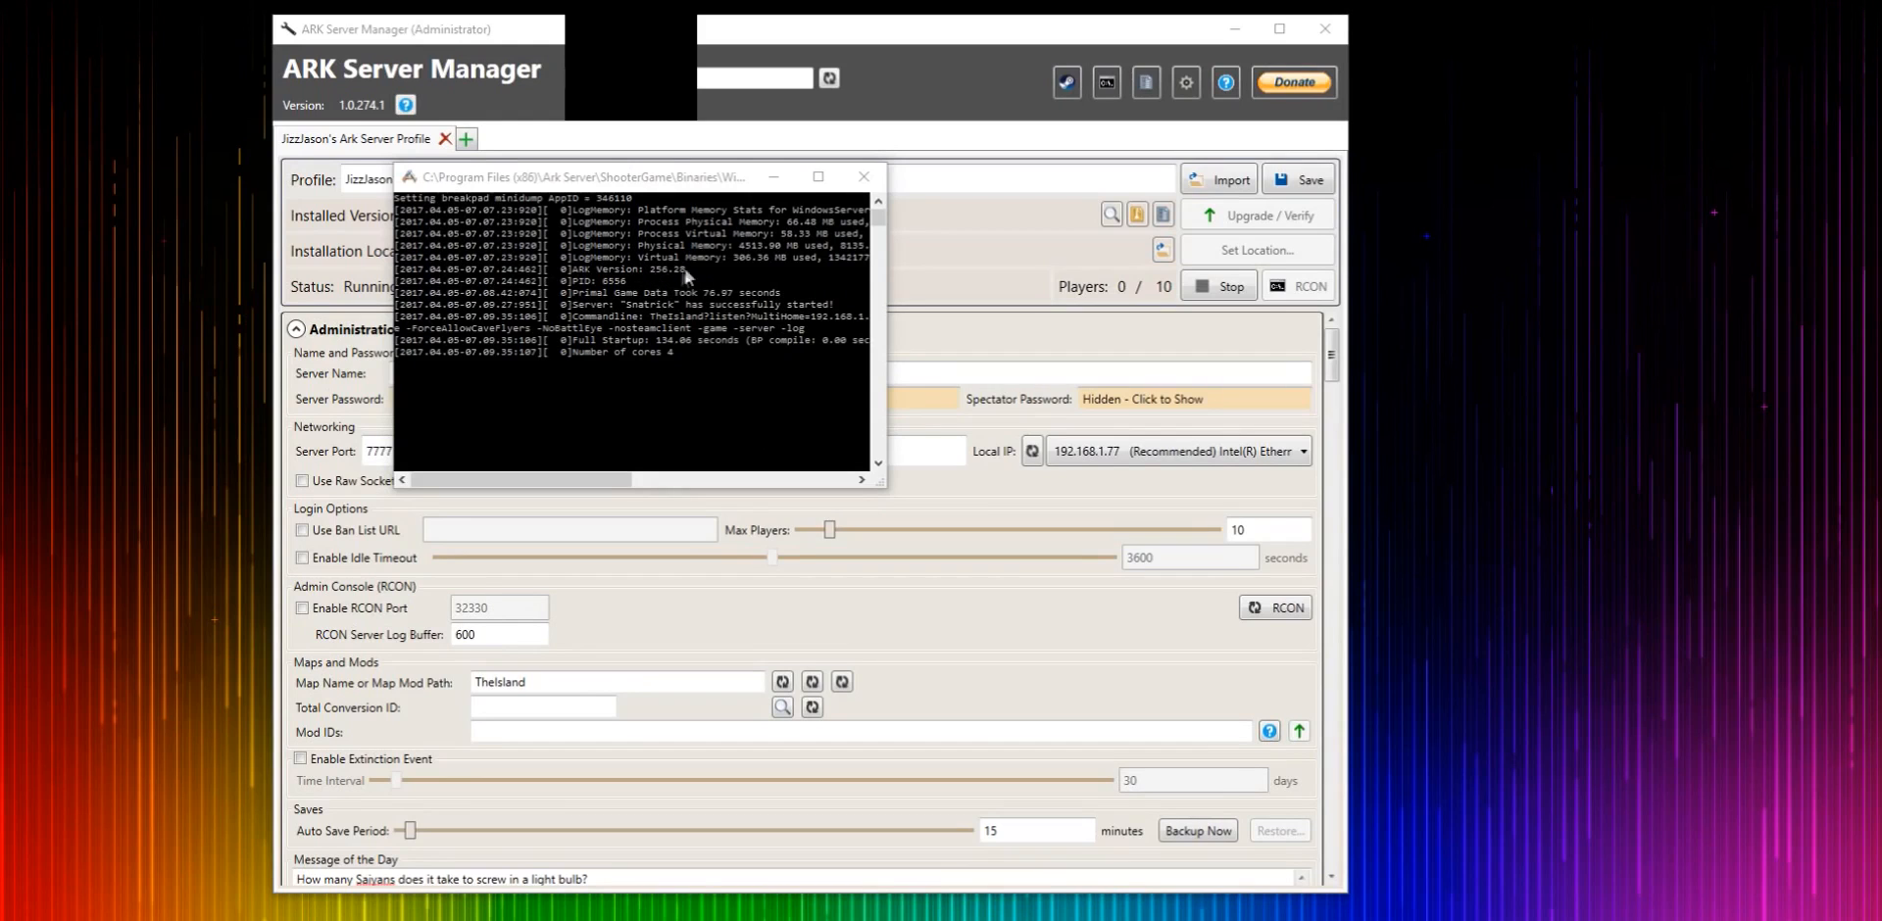
{"action": "left_click_drag", "start_coordinate": [740, 178], "coordinate": [587, 213]}
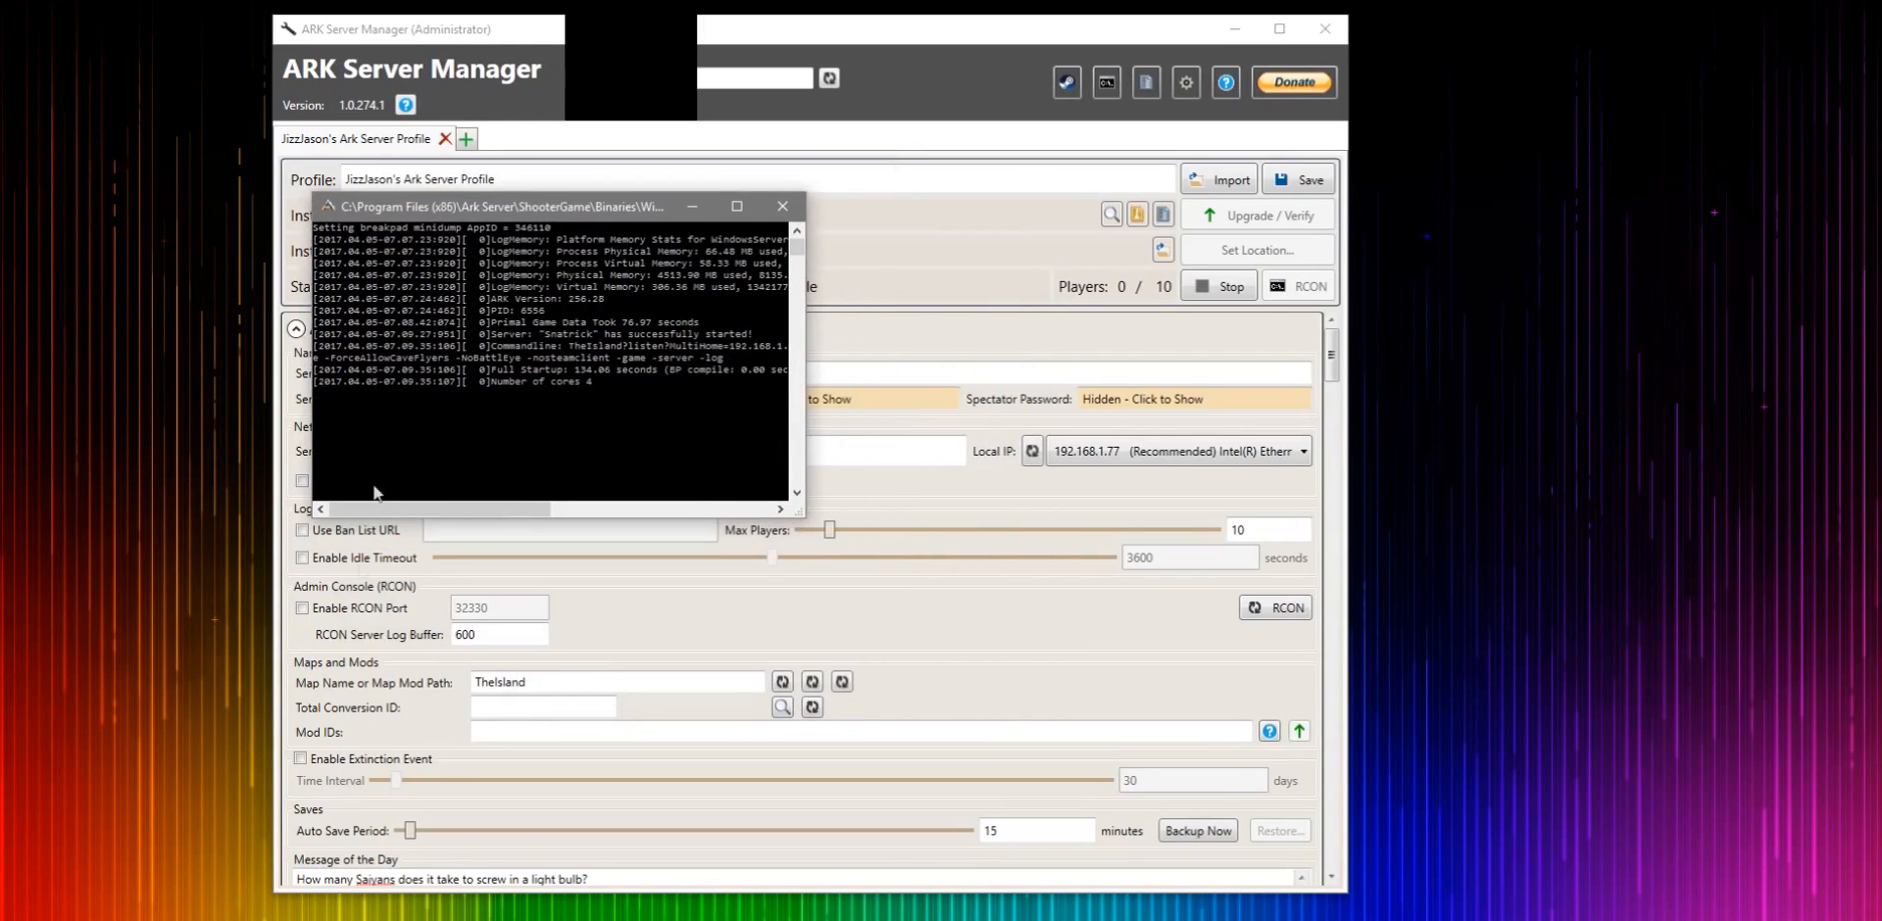
{"action": "key", "text": "super"}
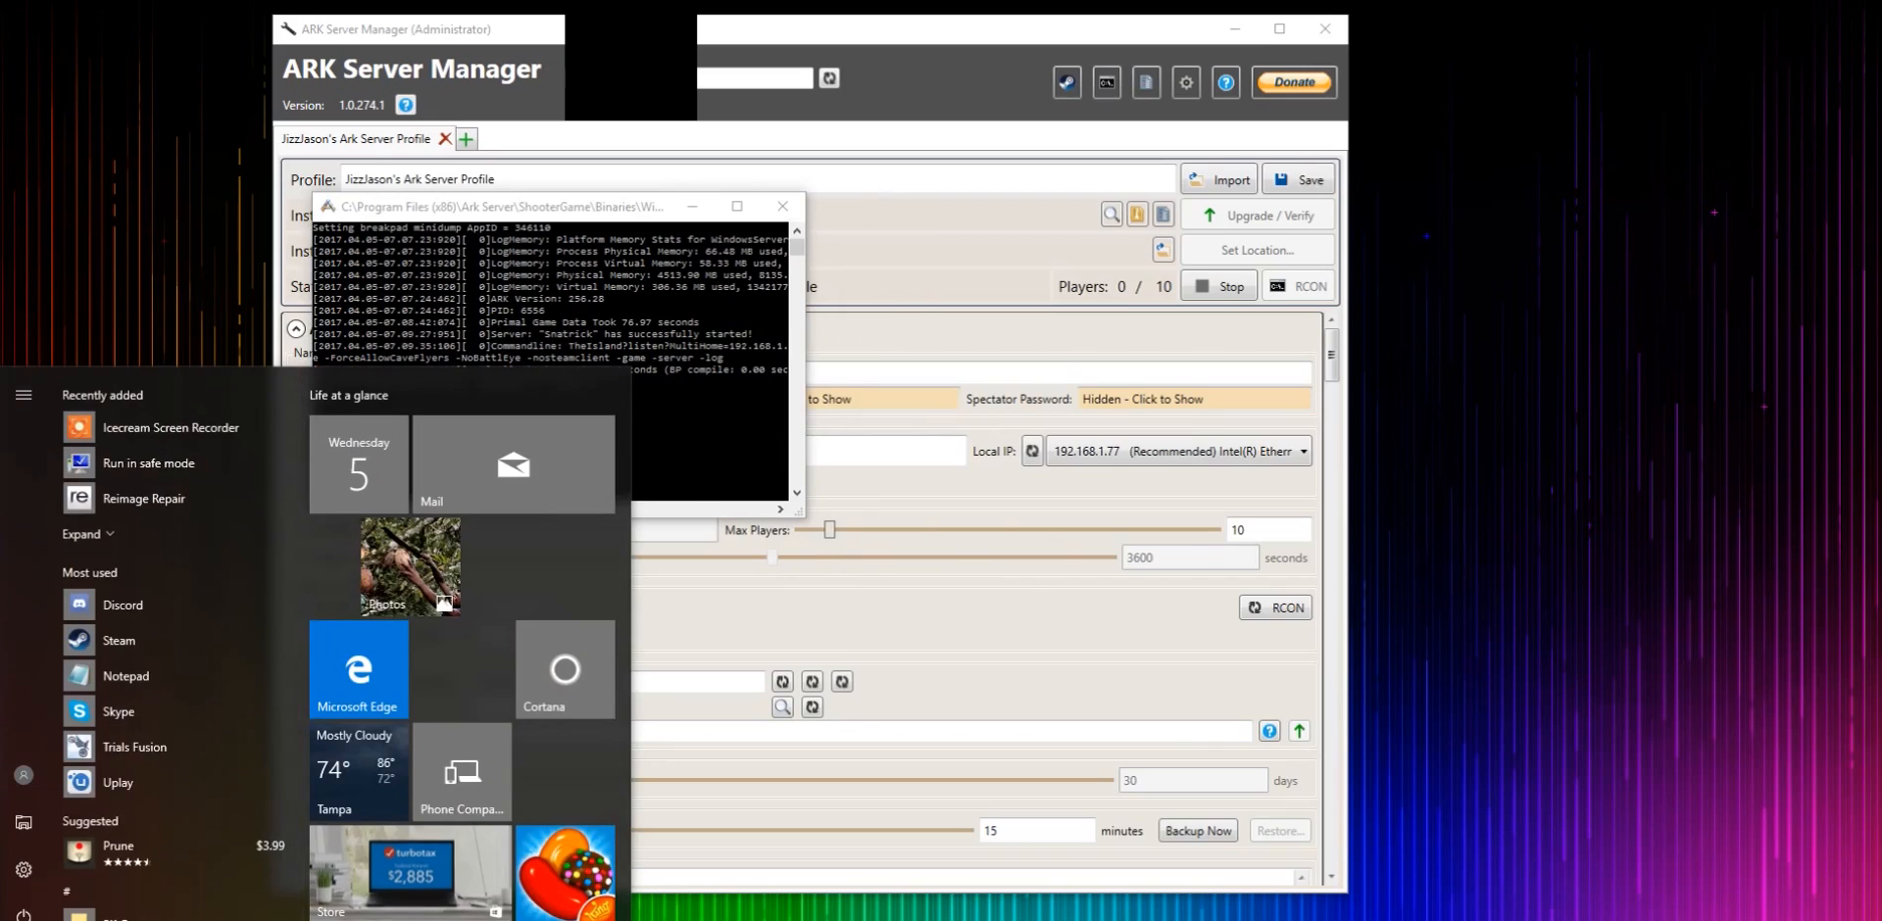
{"action": "key", "text": "super"}
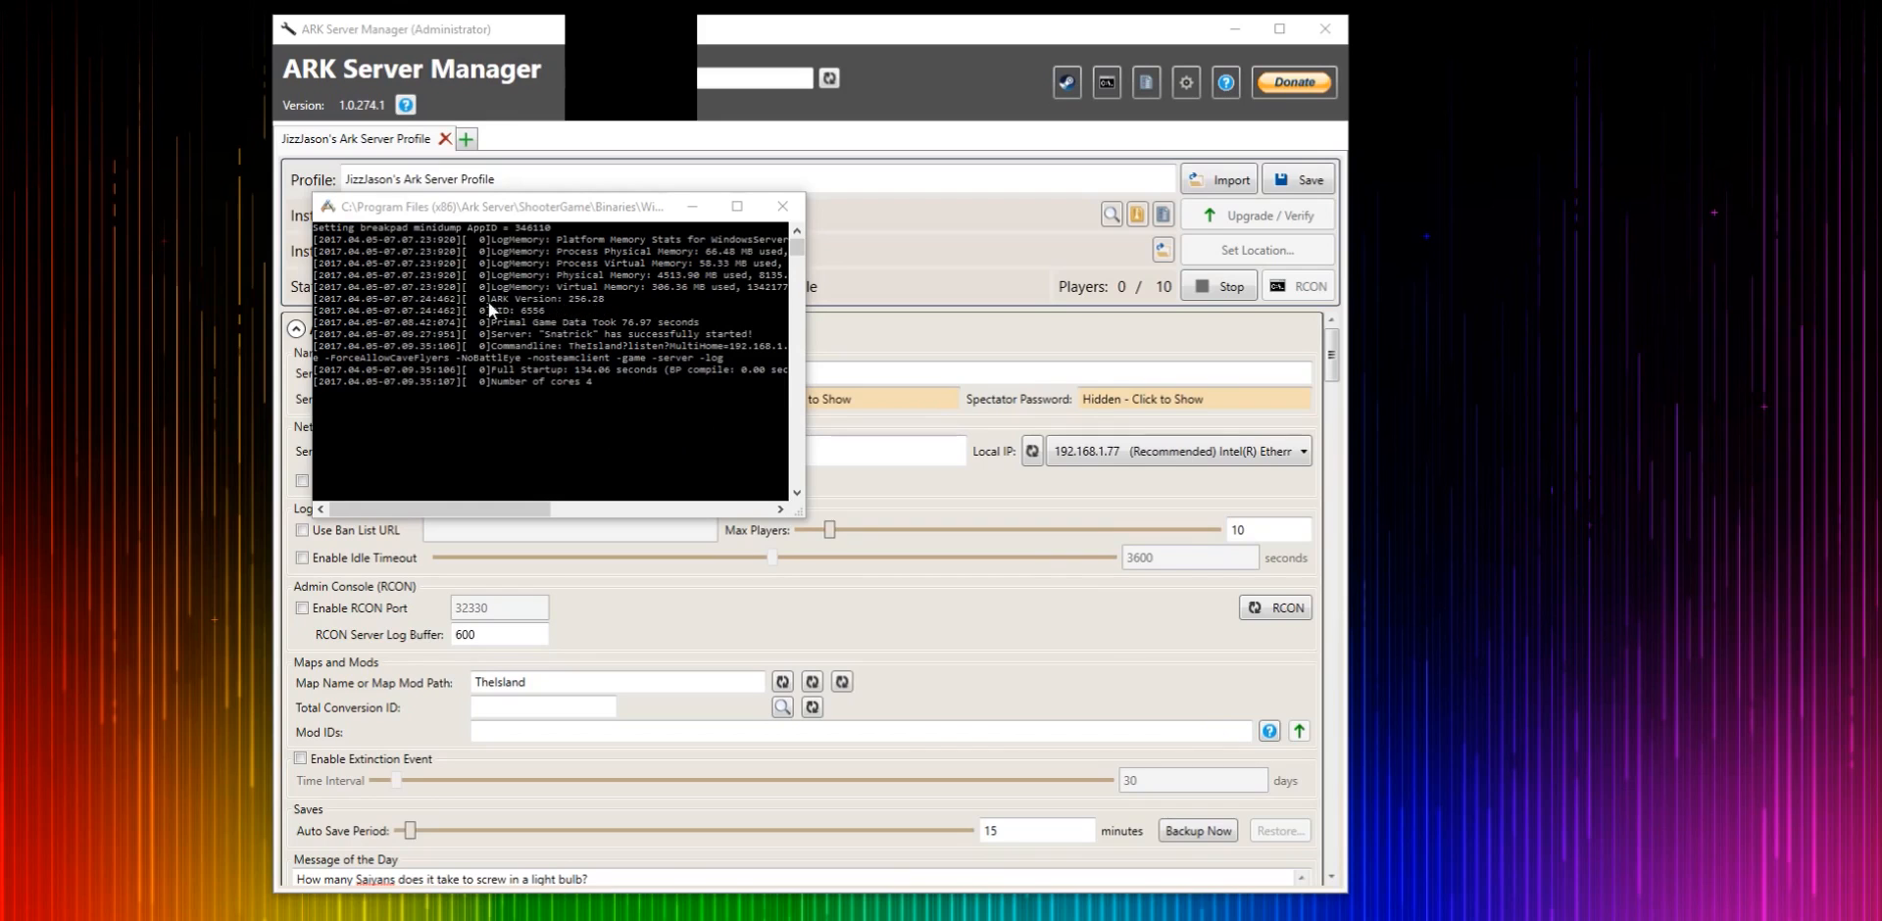
{"action": "left_click_drag", "start_coordinate": [550, 207], "coordinate": [679, 267]}
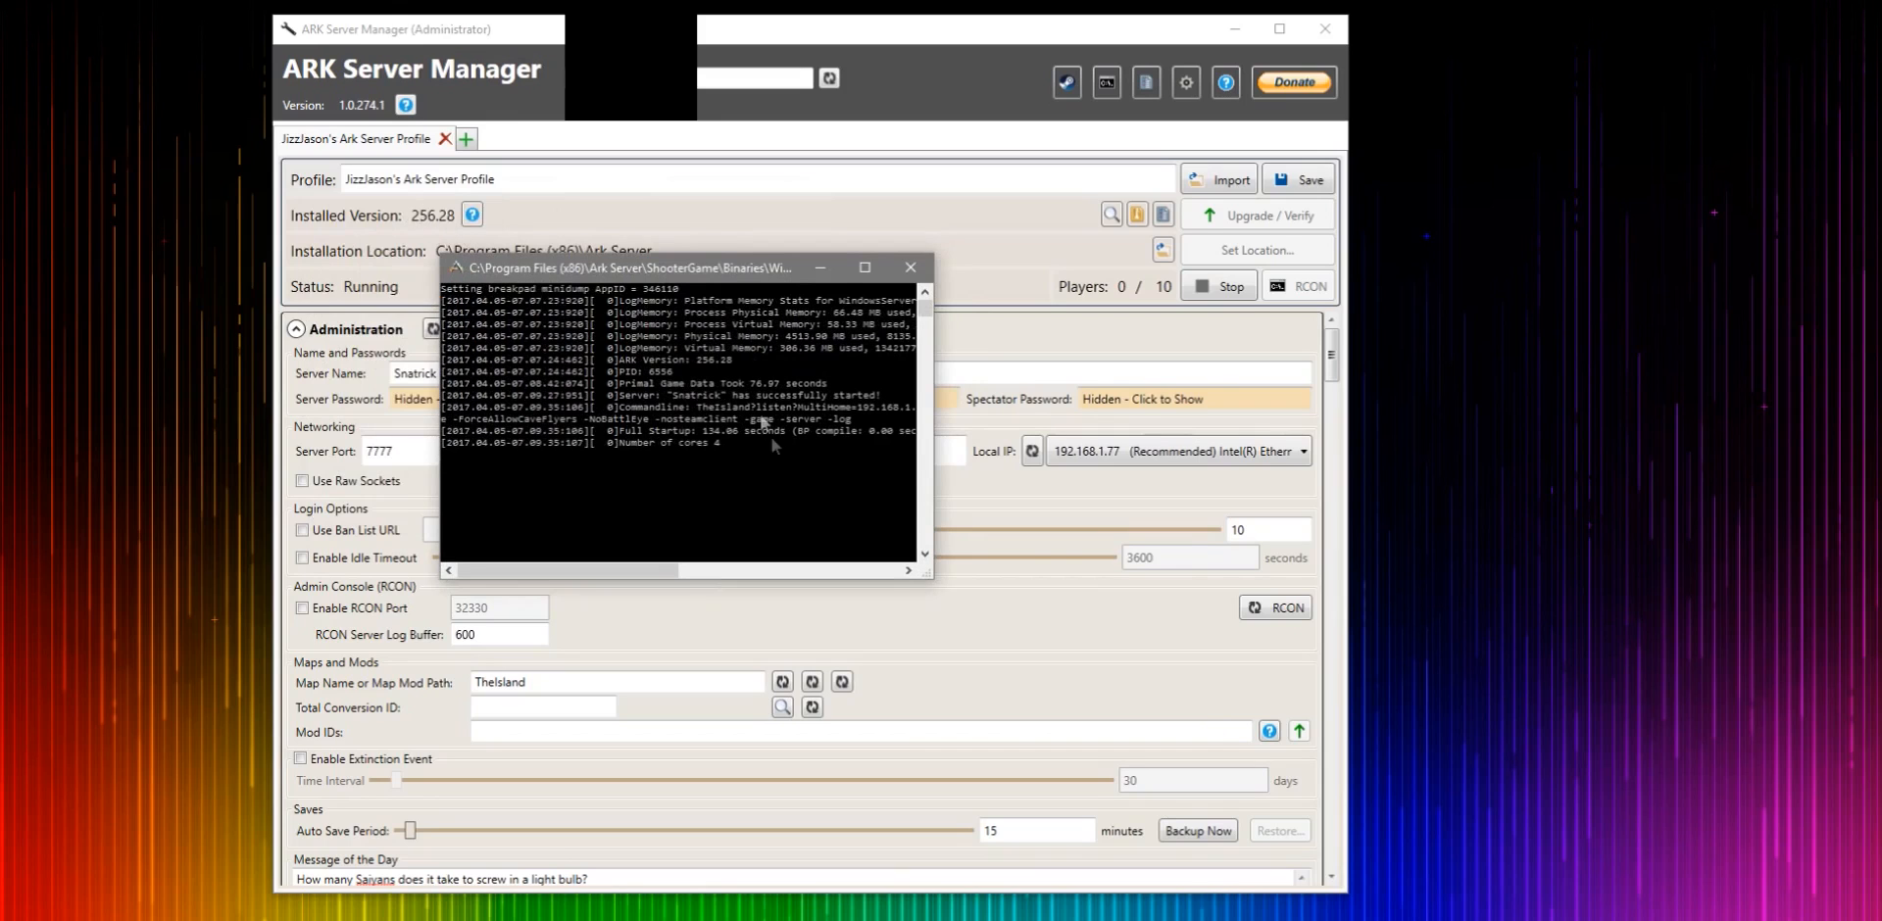
{"action": "left_click_drag", "start_coordinate": [630, 280], "coordinate": [521, 208]}
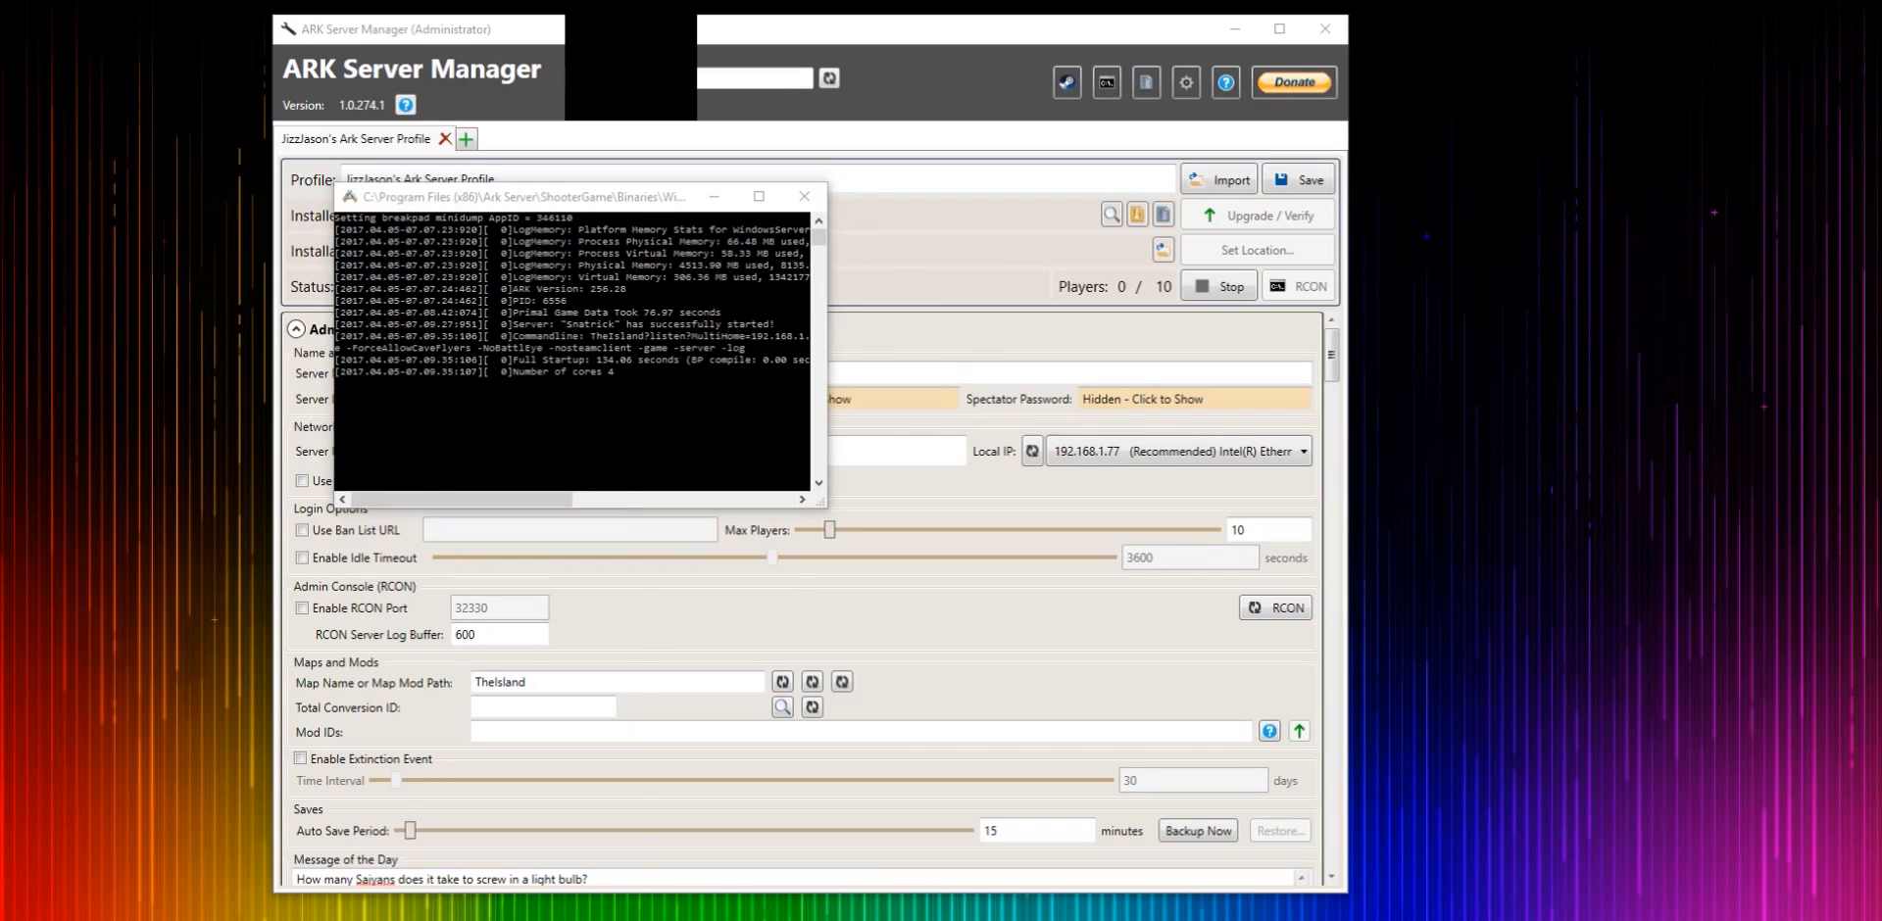
- Open Command Prompt and run ipconfig to read the network adapter details
{"action": "key", "text": "super"}
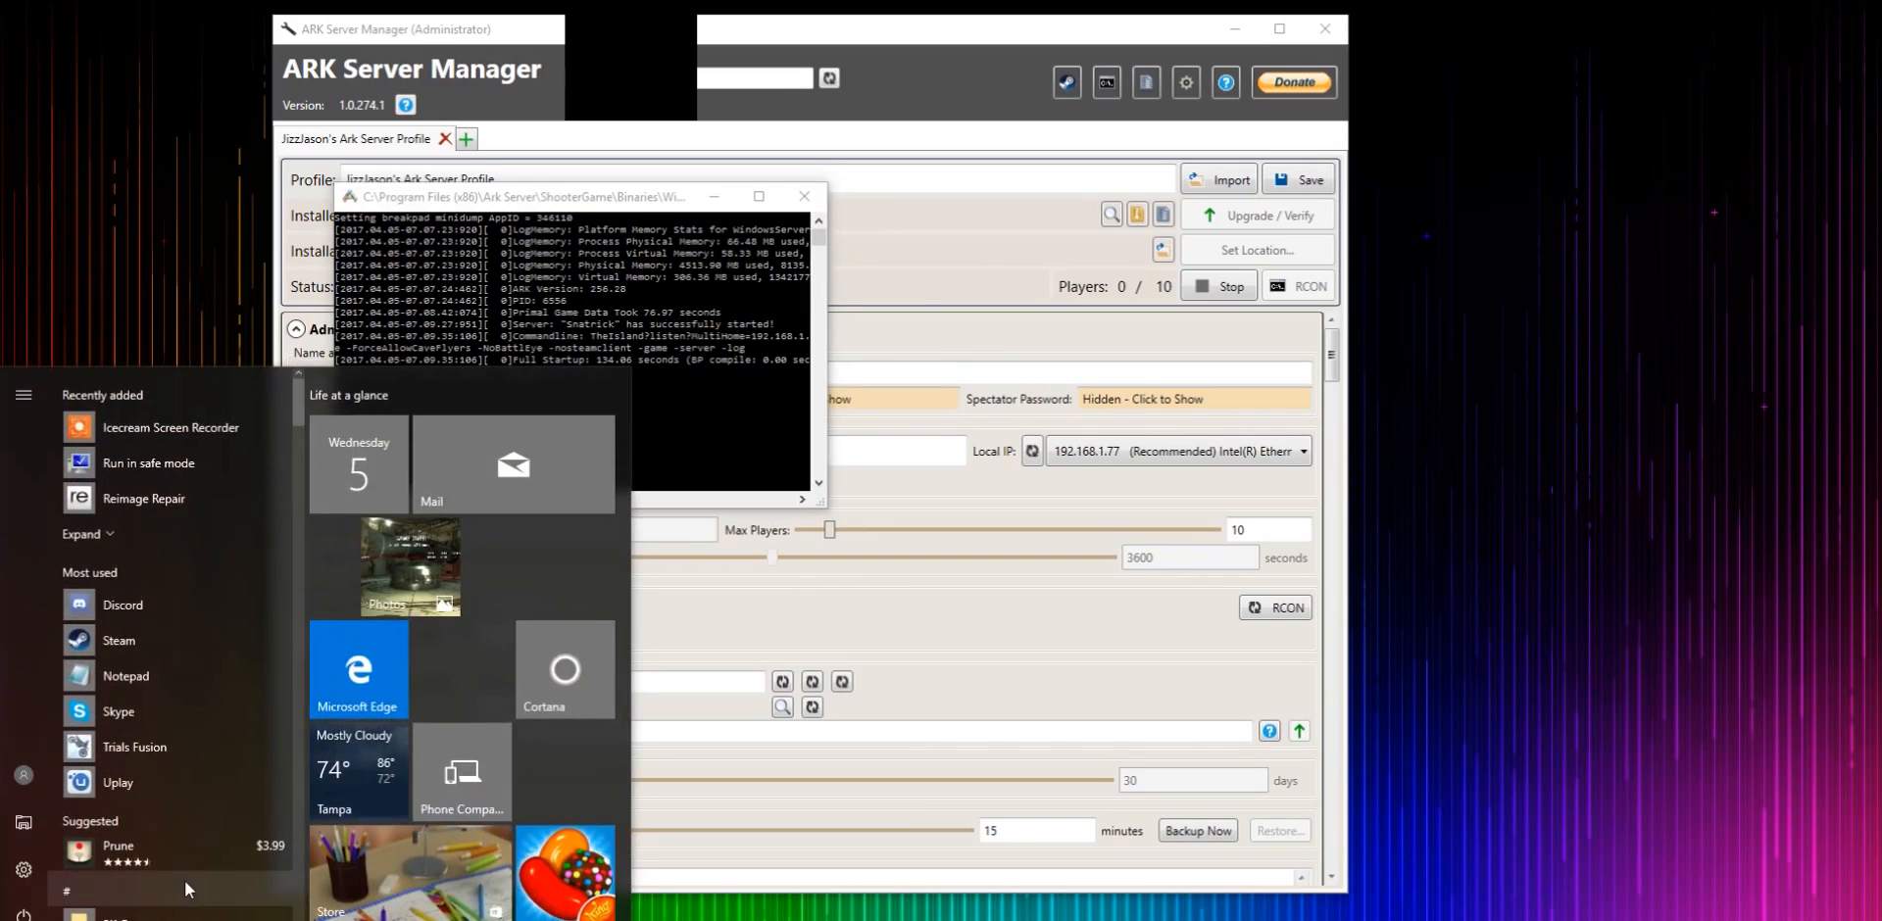
{"action": "type", "text": "com"}
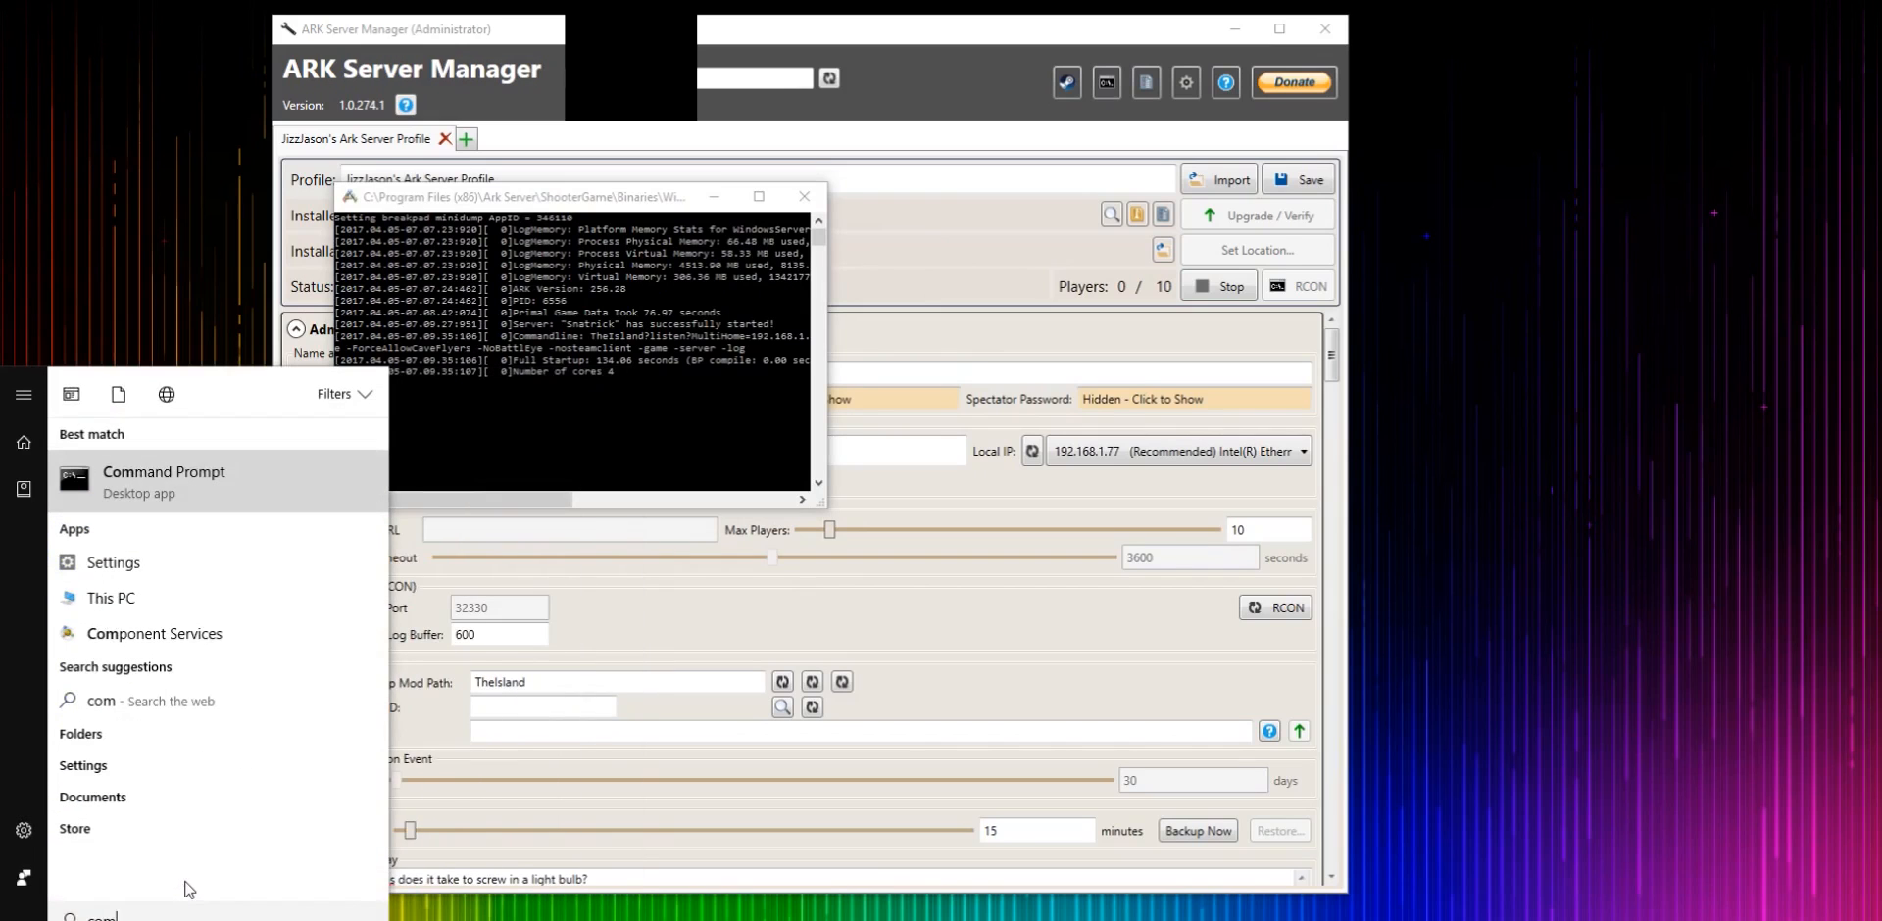
{"action": "left_click", "coordinate": [185, 468]}
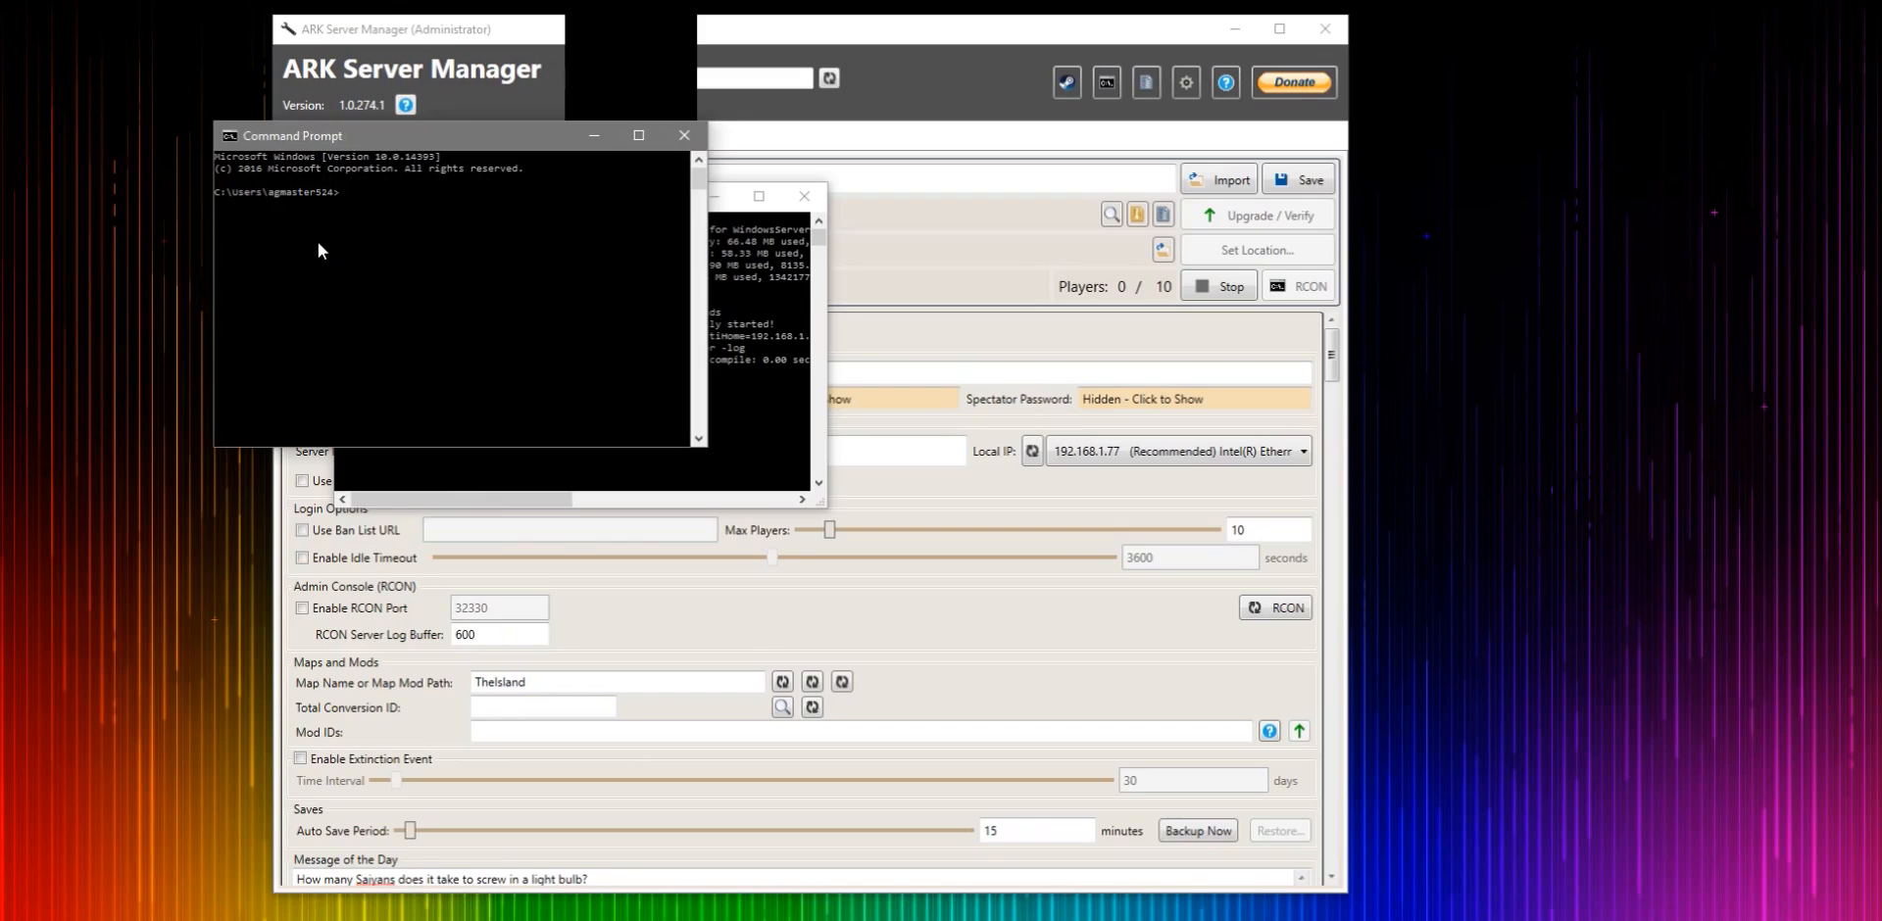
{"action": "type", "text": "ipconfig"}
{"action": "key", "text": "Return"}
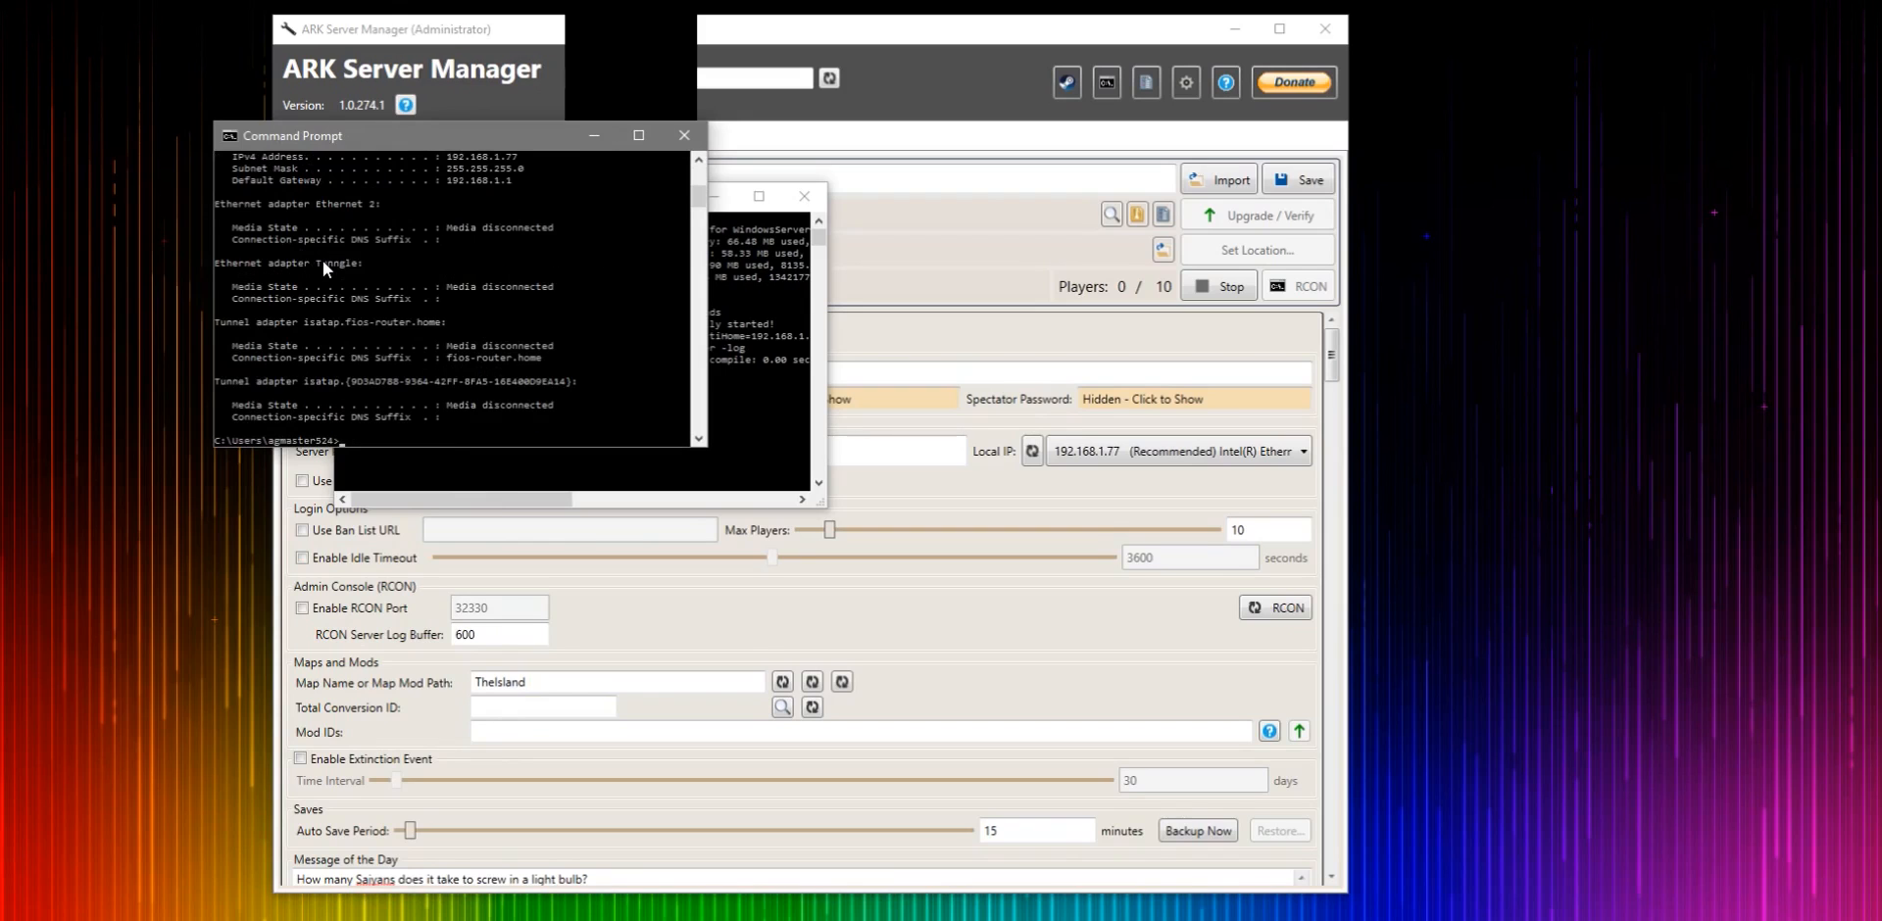
{"action": "scroll", "coordinate": [532, 343], "scroll_direction": "up", "scroll_amount": 5}
{"action": "scroll", "coordinate": [519, 362], "scroll_direction": "up", "scroll_amount": 2}
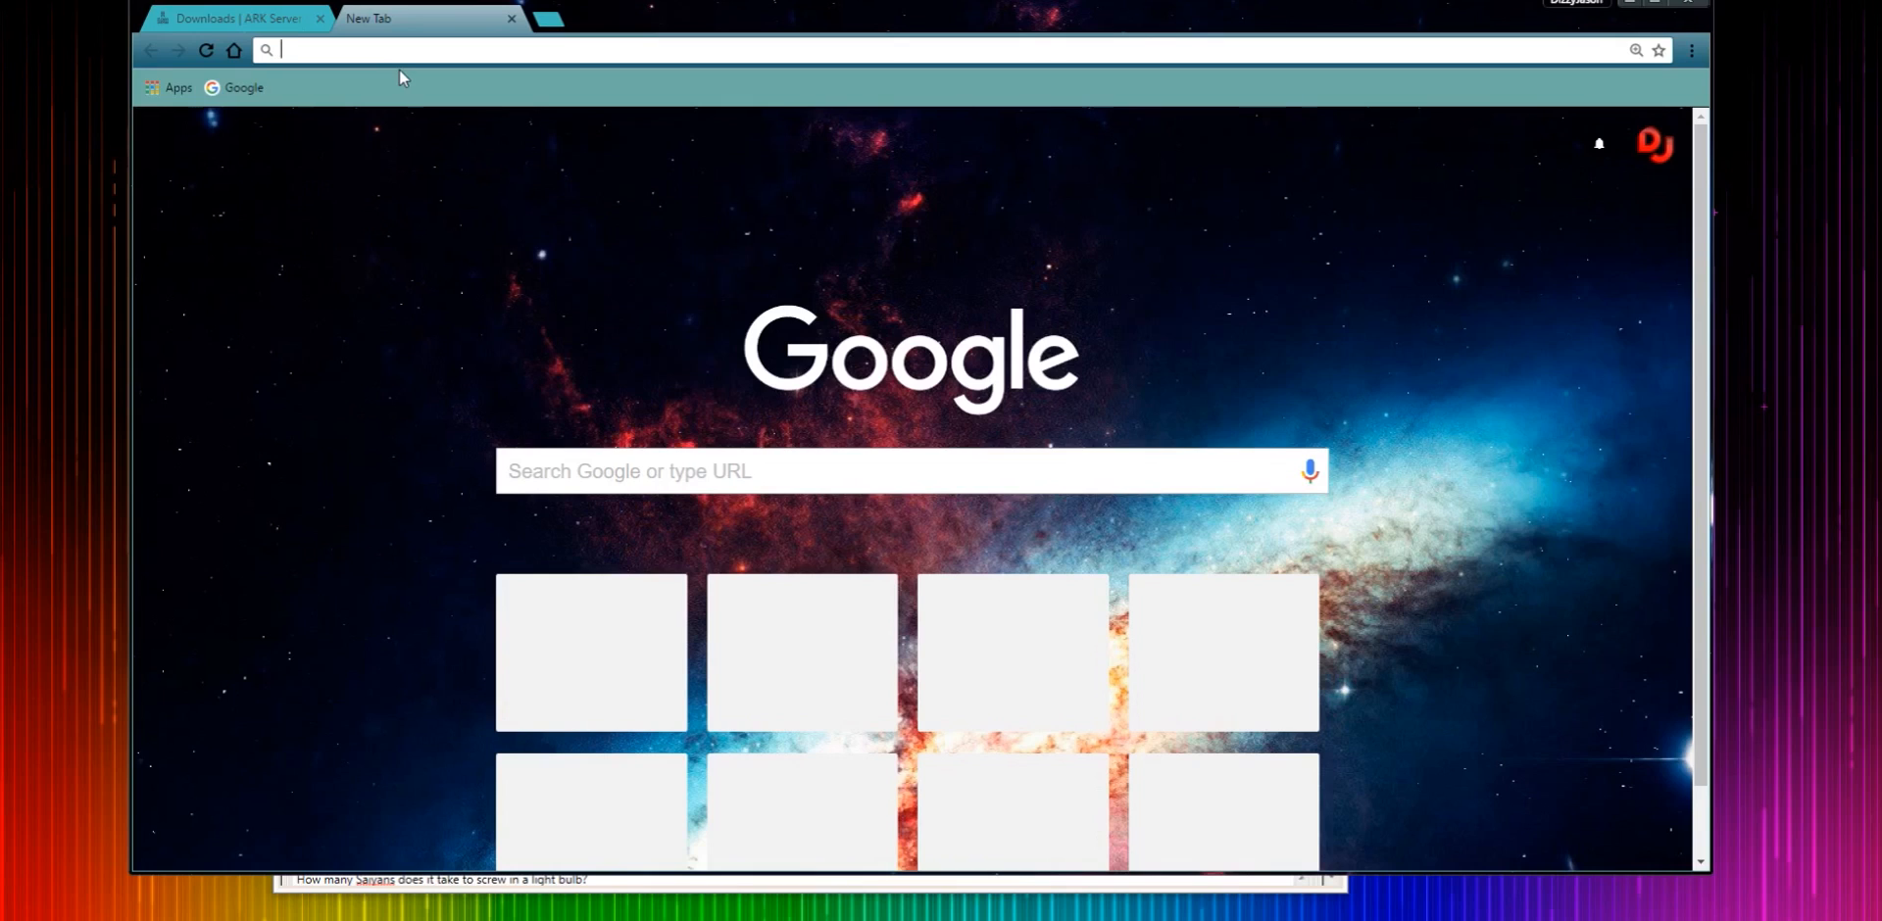
- Switch to the browser, open the router page at 192.168.1.1 and sign in with the admin password
{"action": "type", "text": "192.168.1.1"}
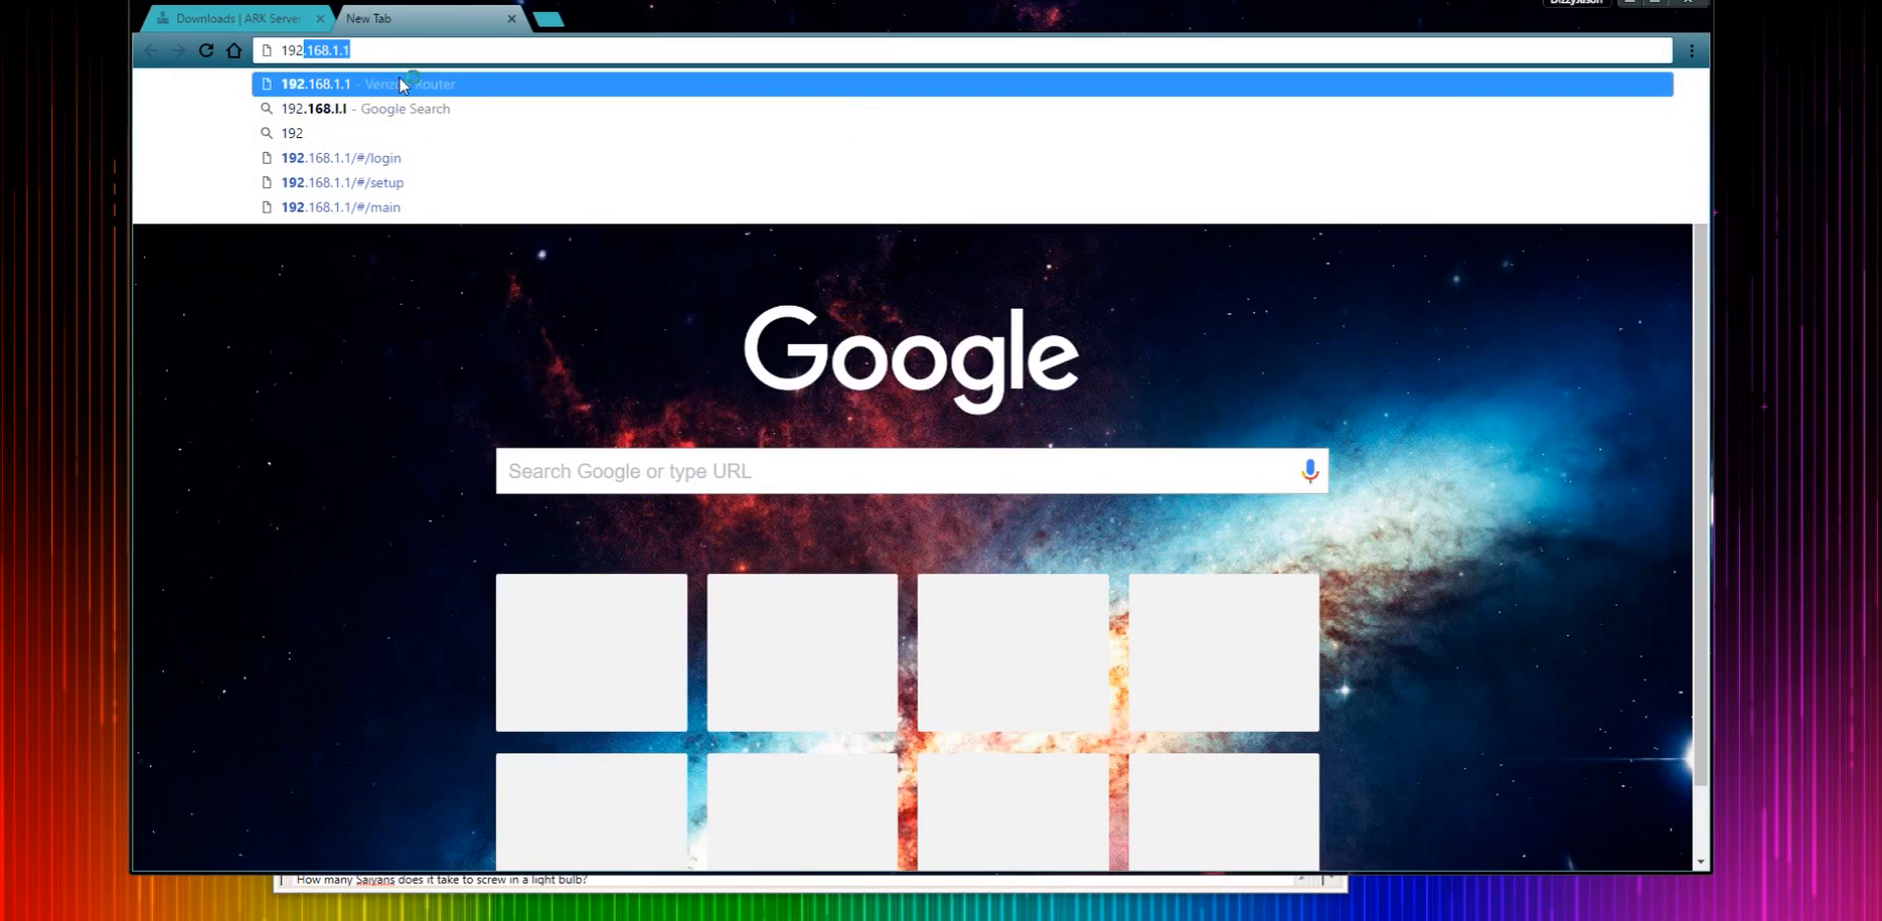
{"action": "left_click", "coordinate": [402, 84]}
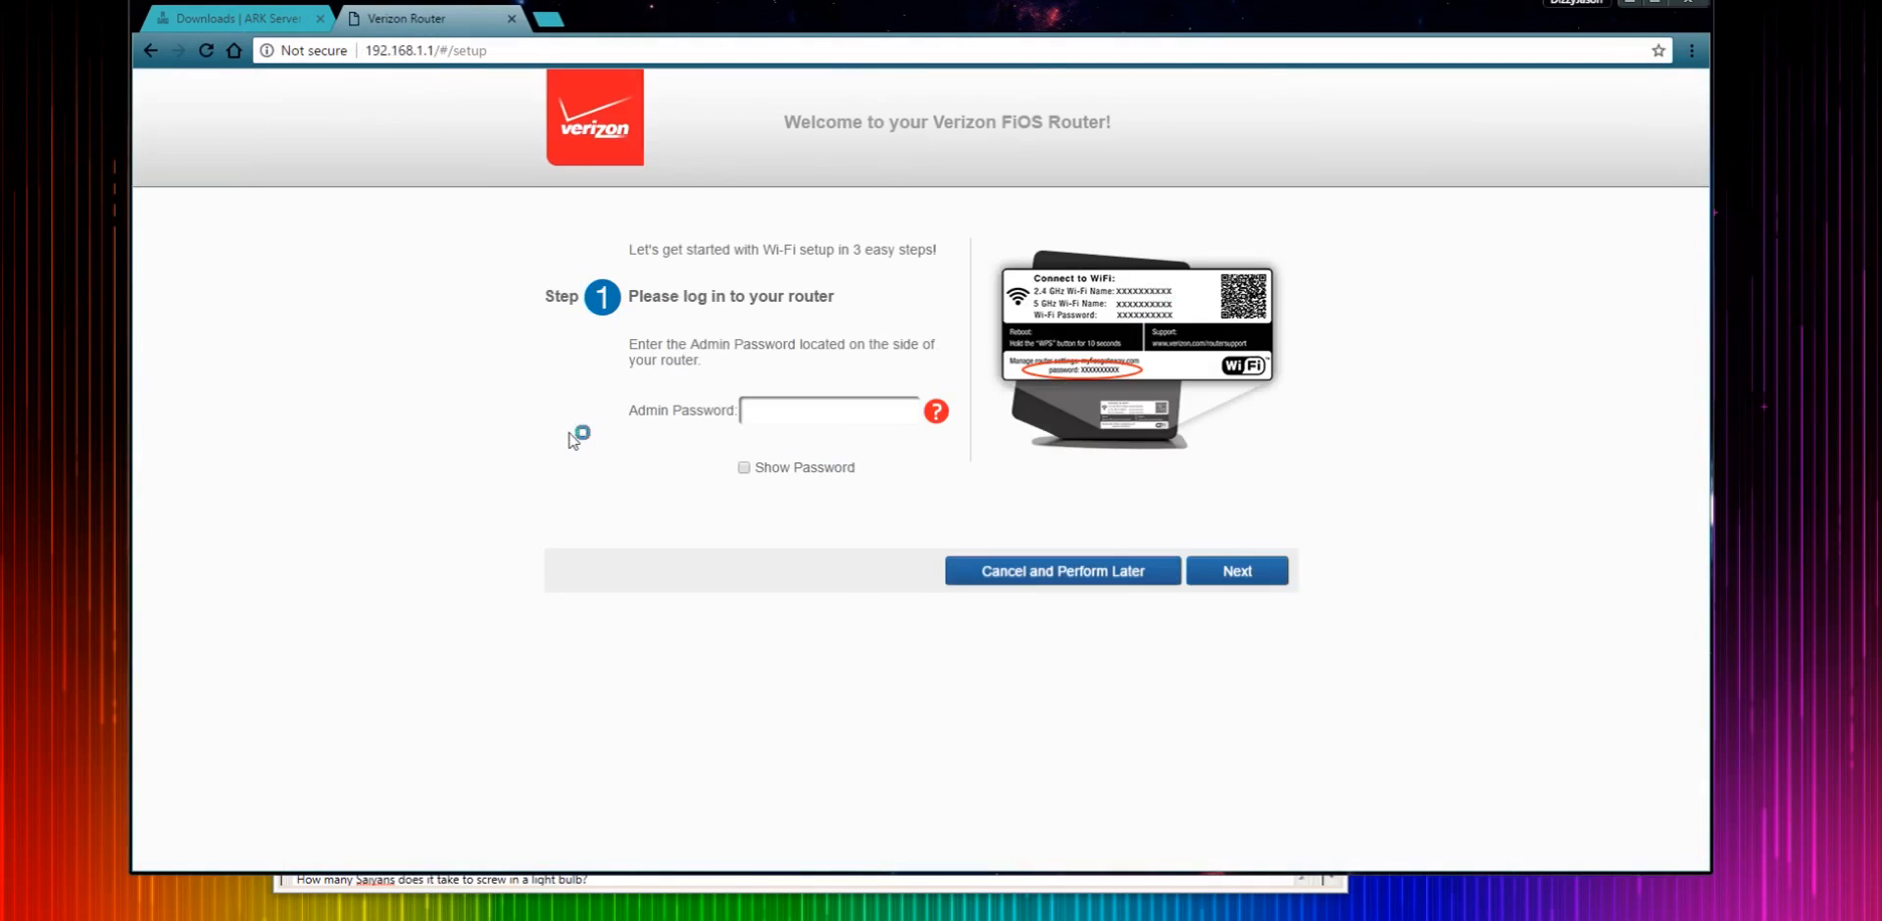
{"action": "left_click", "coordinate": [835, 418]}
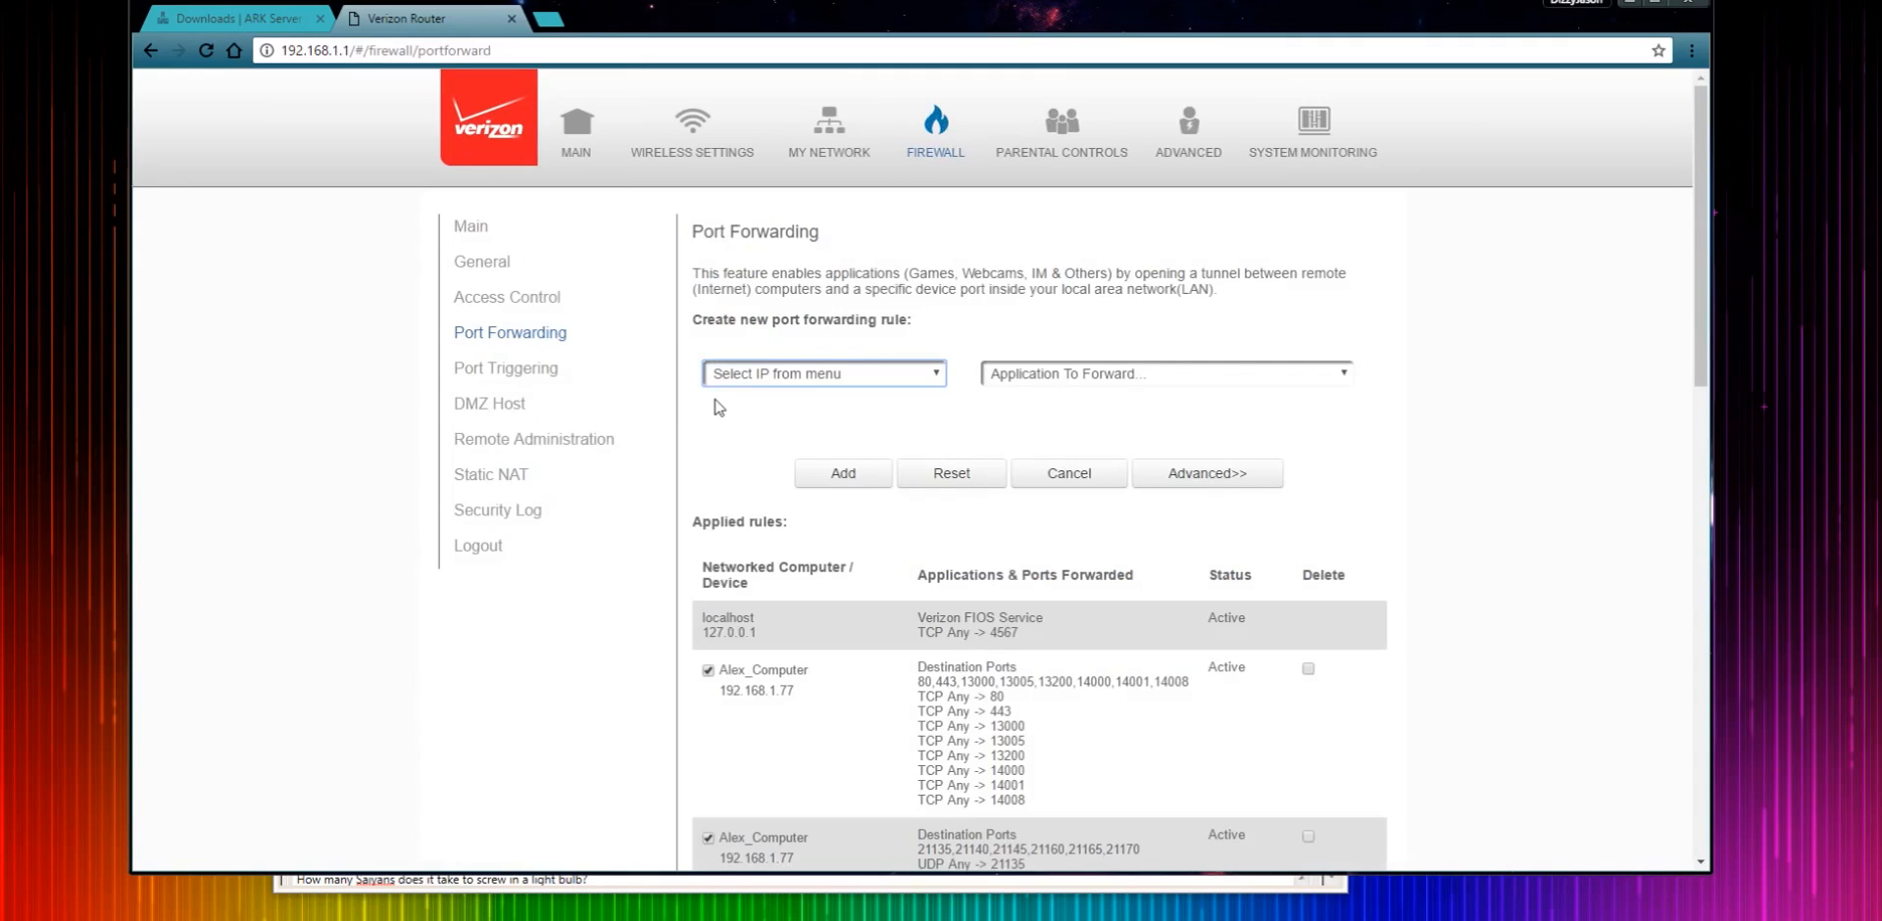
- Start a new port forwarding rule for computer 192.168.1.77 - Alex_Computer using Custom Ports
{"action": "left_click", "coordinate": [793, 373]}
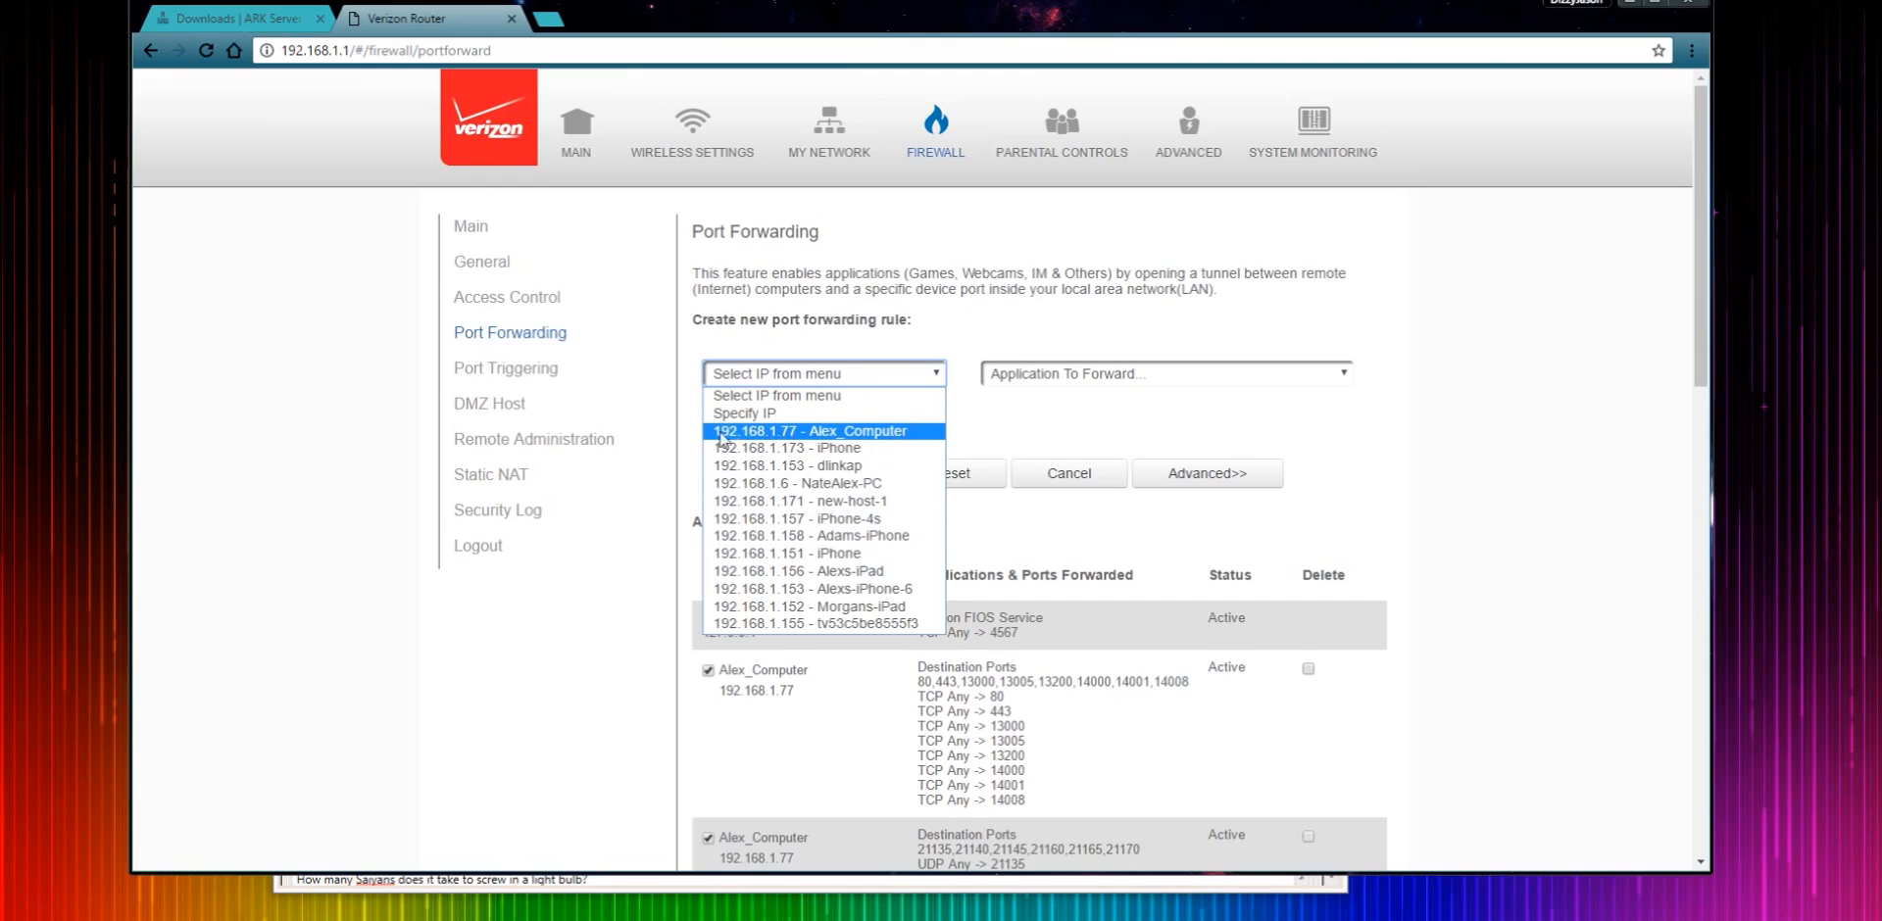
{"action": "left_click", "coordinate": [836, 432]}
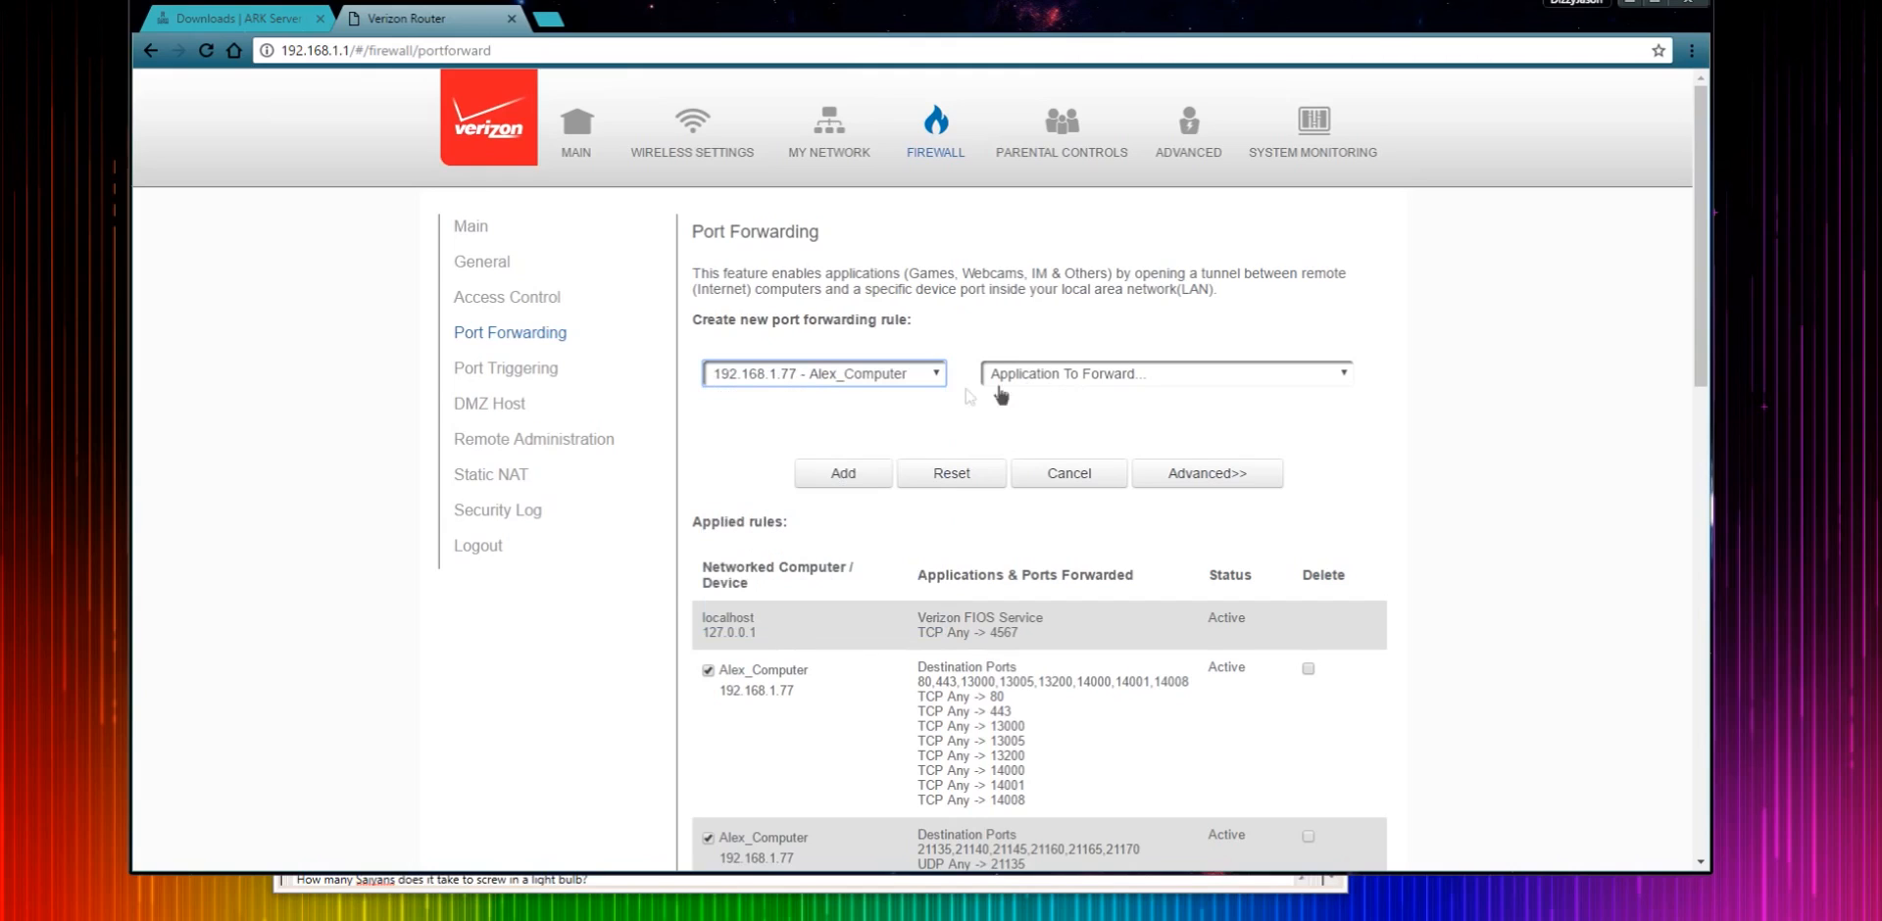
{"action": "left_click", "coordinate": [1074, 380]}
{"action": "left_click", "coordinate": [1005, 413]}
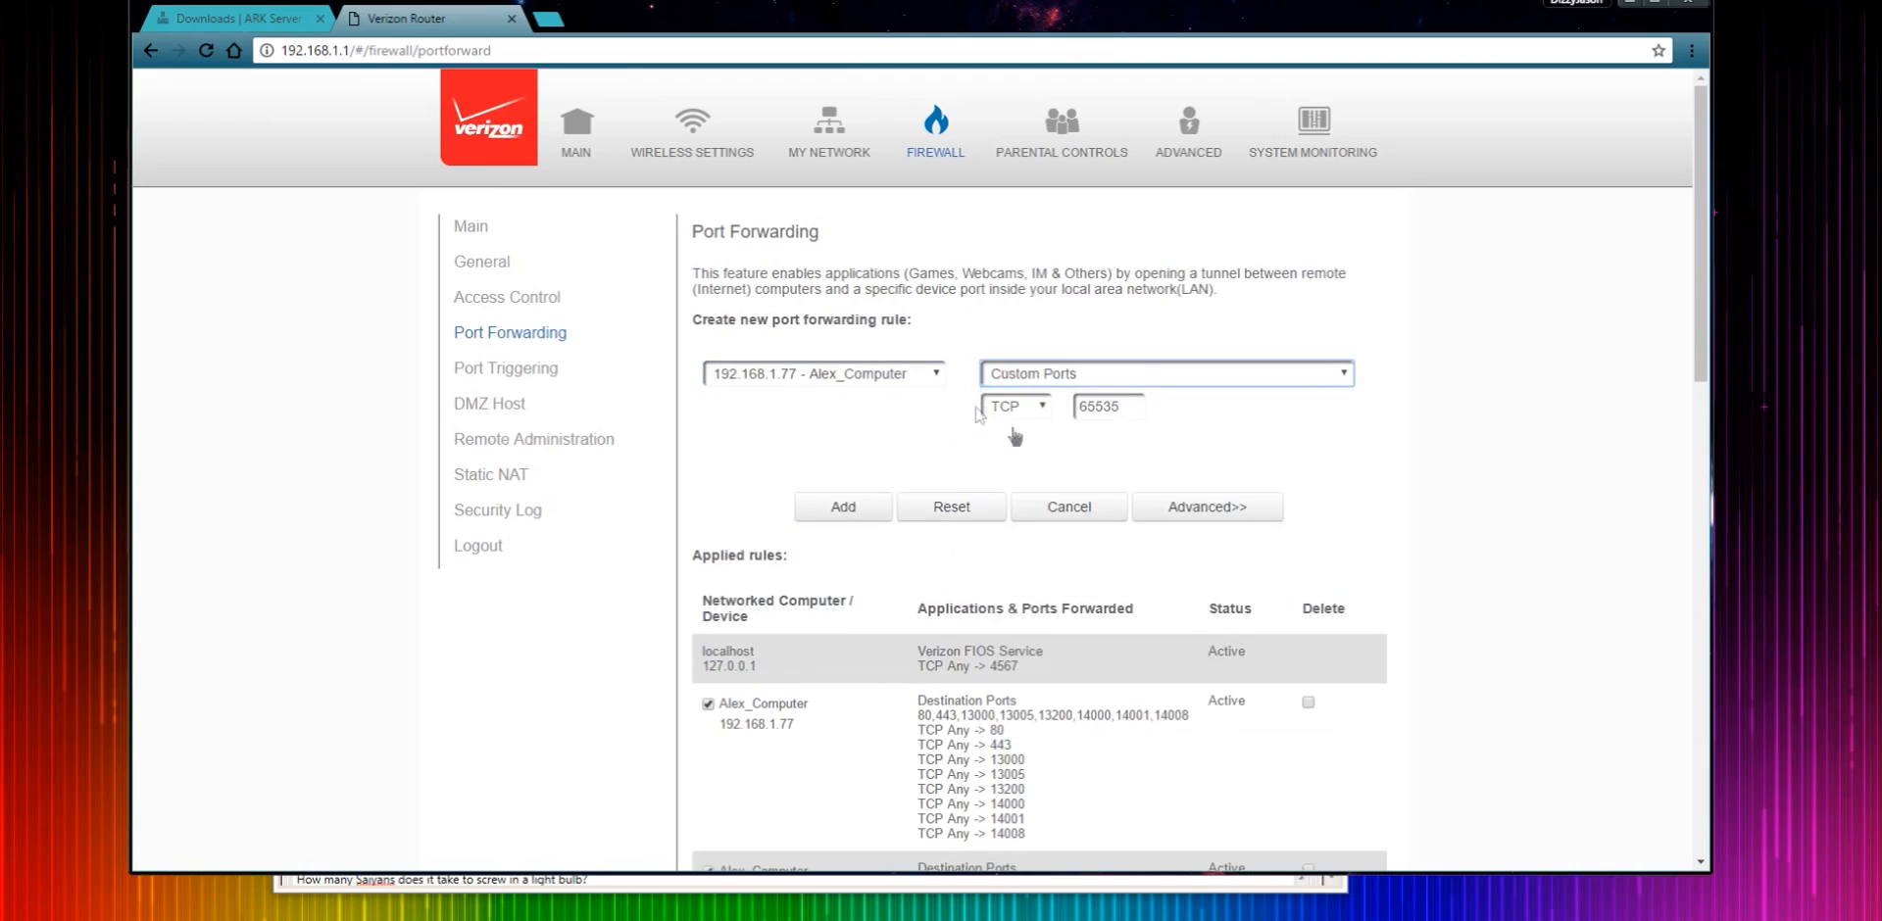
- Set the rule's protocol to Both and open the advanced rule settings
{"action": "left_click", "coordinate": [1014, 406]}
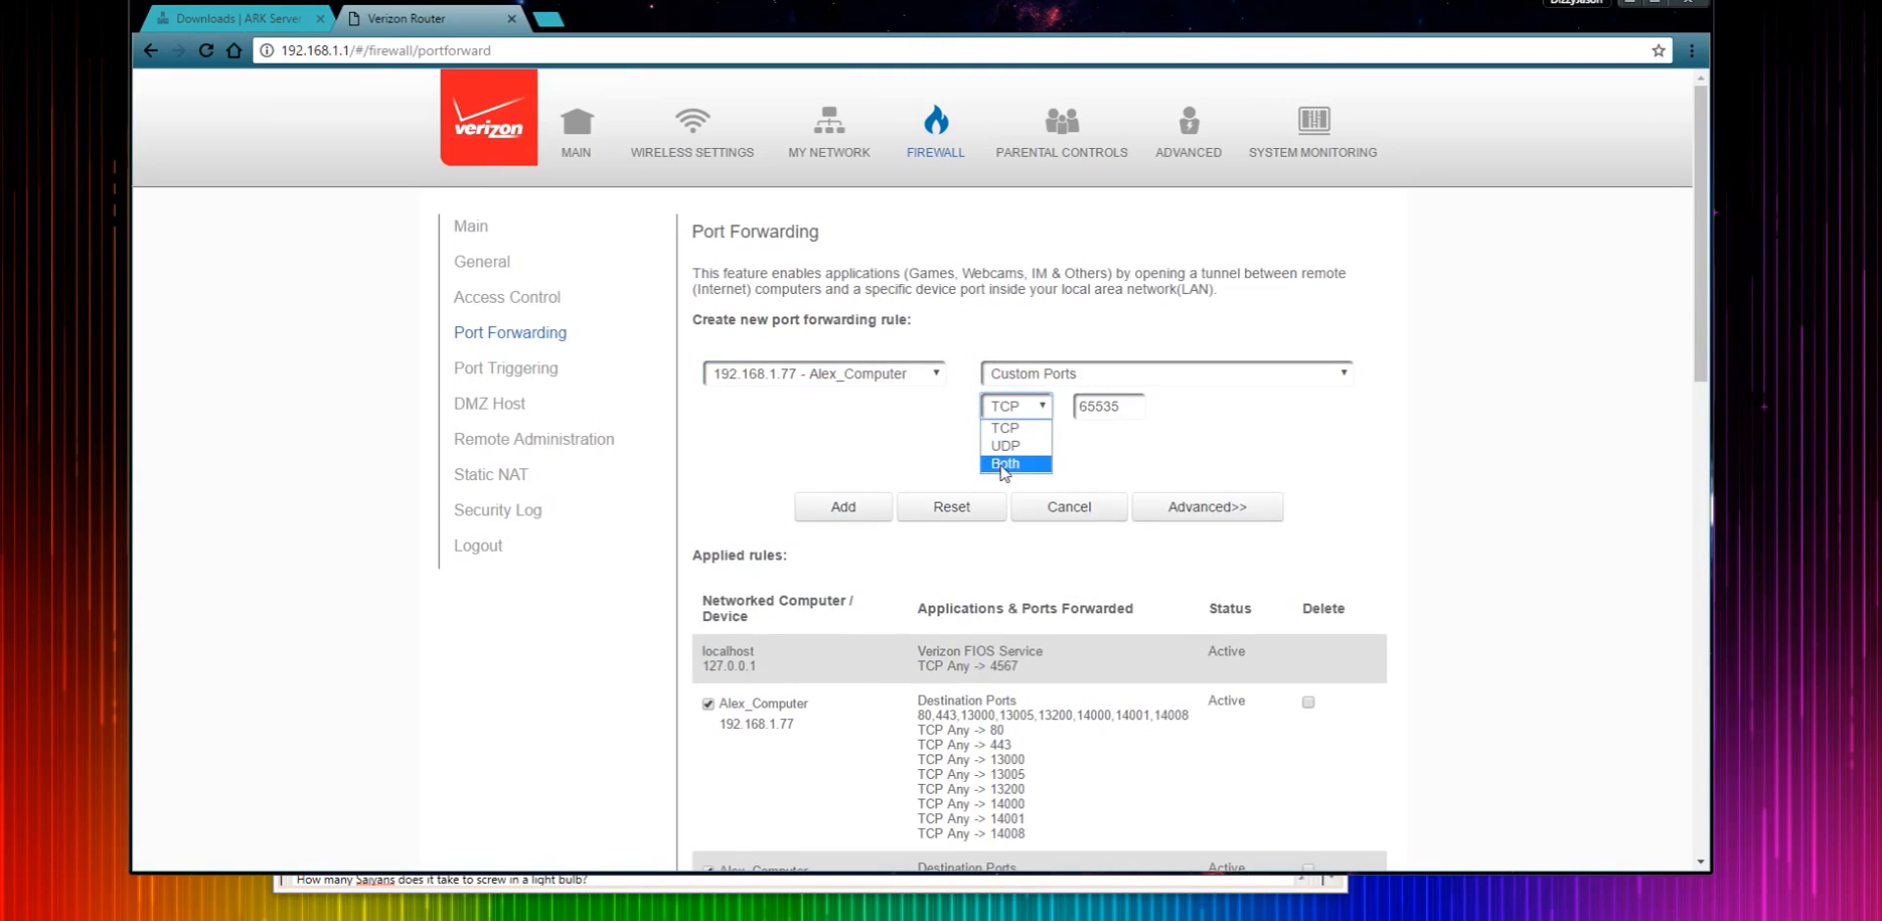
{"action": "left_click", "coordinate": [1004, 464]}
{"action": "double_click", "coordinate": [1116, 407]}
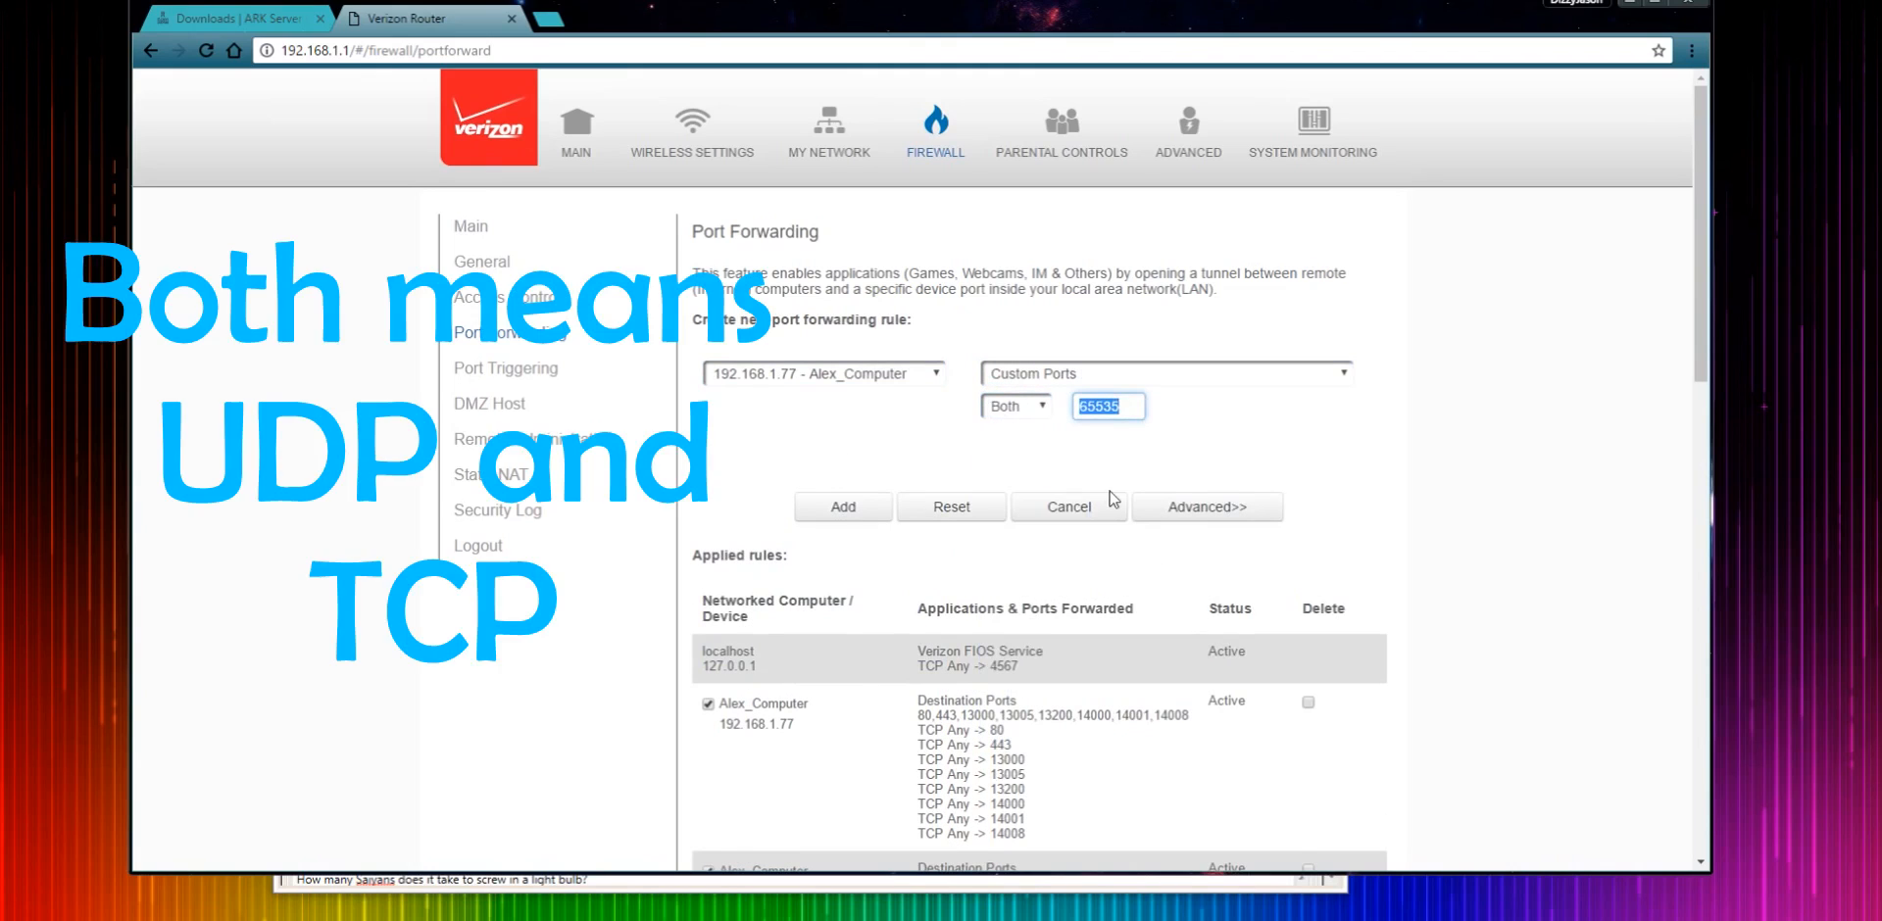
{"action": "left_click", "coordinate": [1152, 414]}
{"action": "left_click", "coordinate": [1171, 507]}
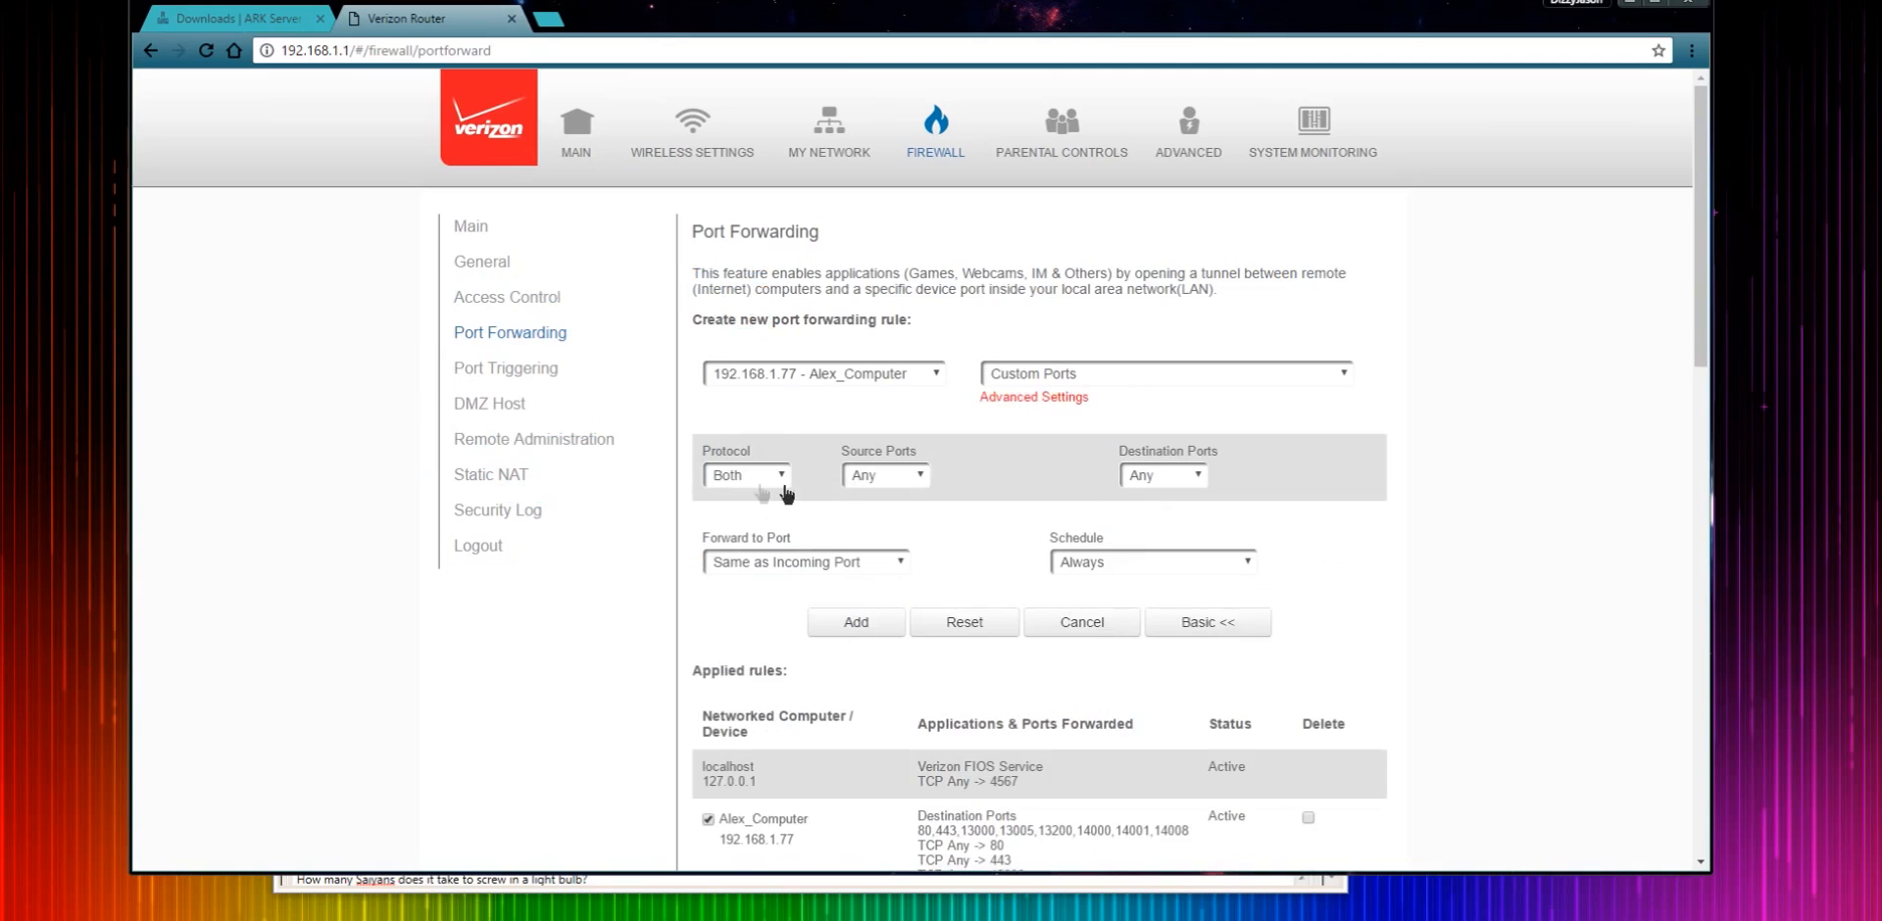
{"action": "left_click", "coordinate": [784, 476]}
{"action": "left_click", "coordinate": [725, 533]}
{"action": "left_click", "coordinate": [1163, 477]}
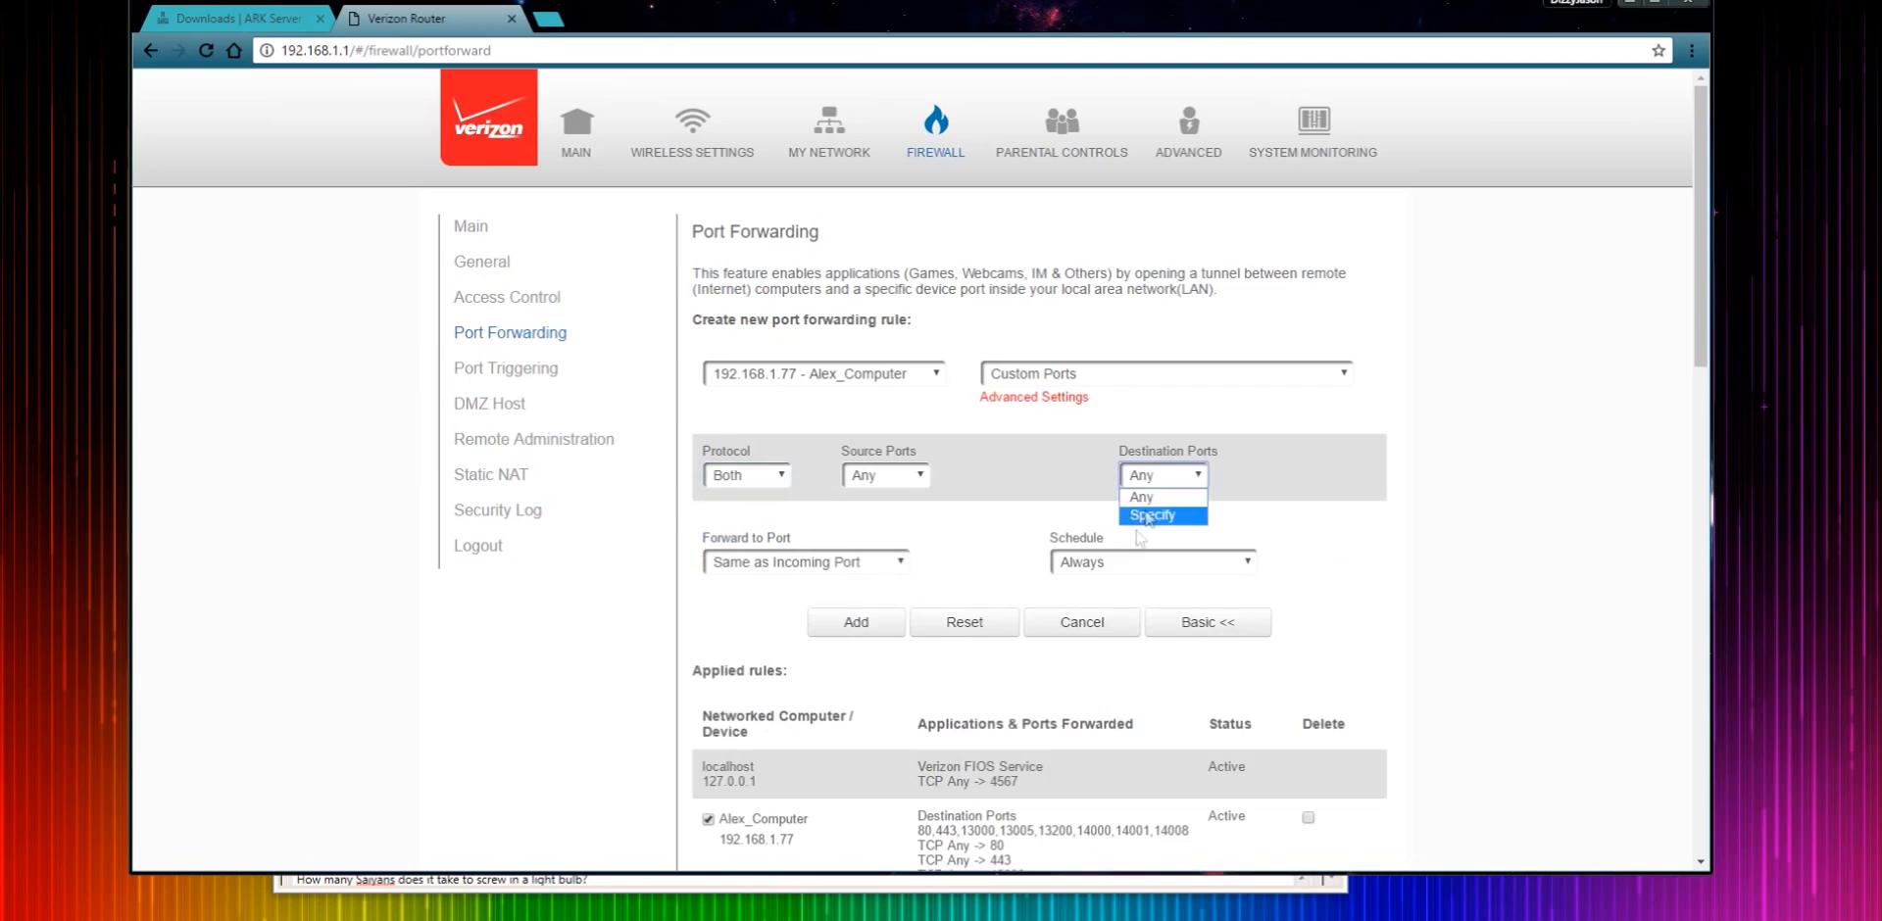
{"action": "left_click", "coordinate": [1149, 516]}
{"action": "left_click", "coordinate": [1161, 525]}
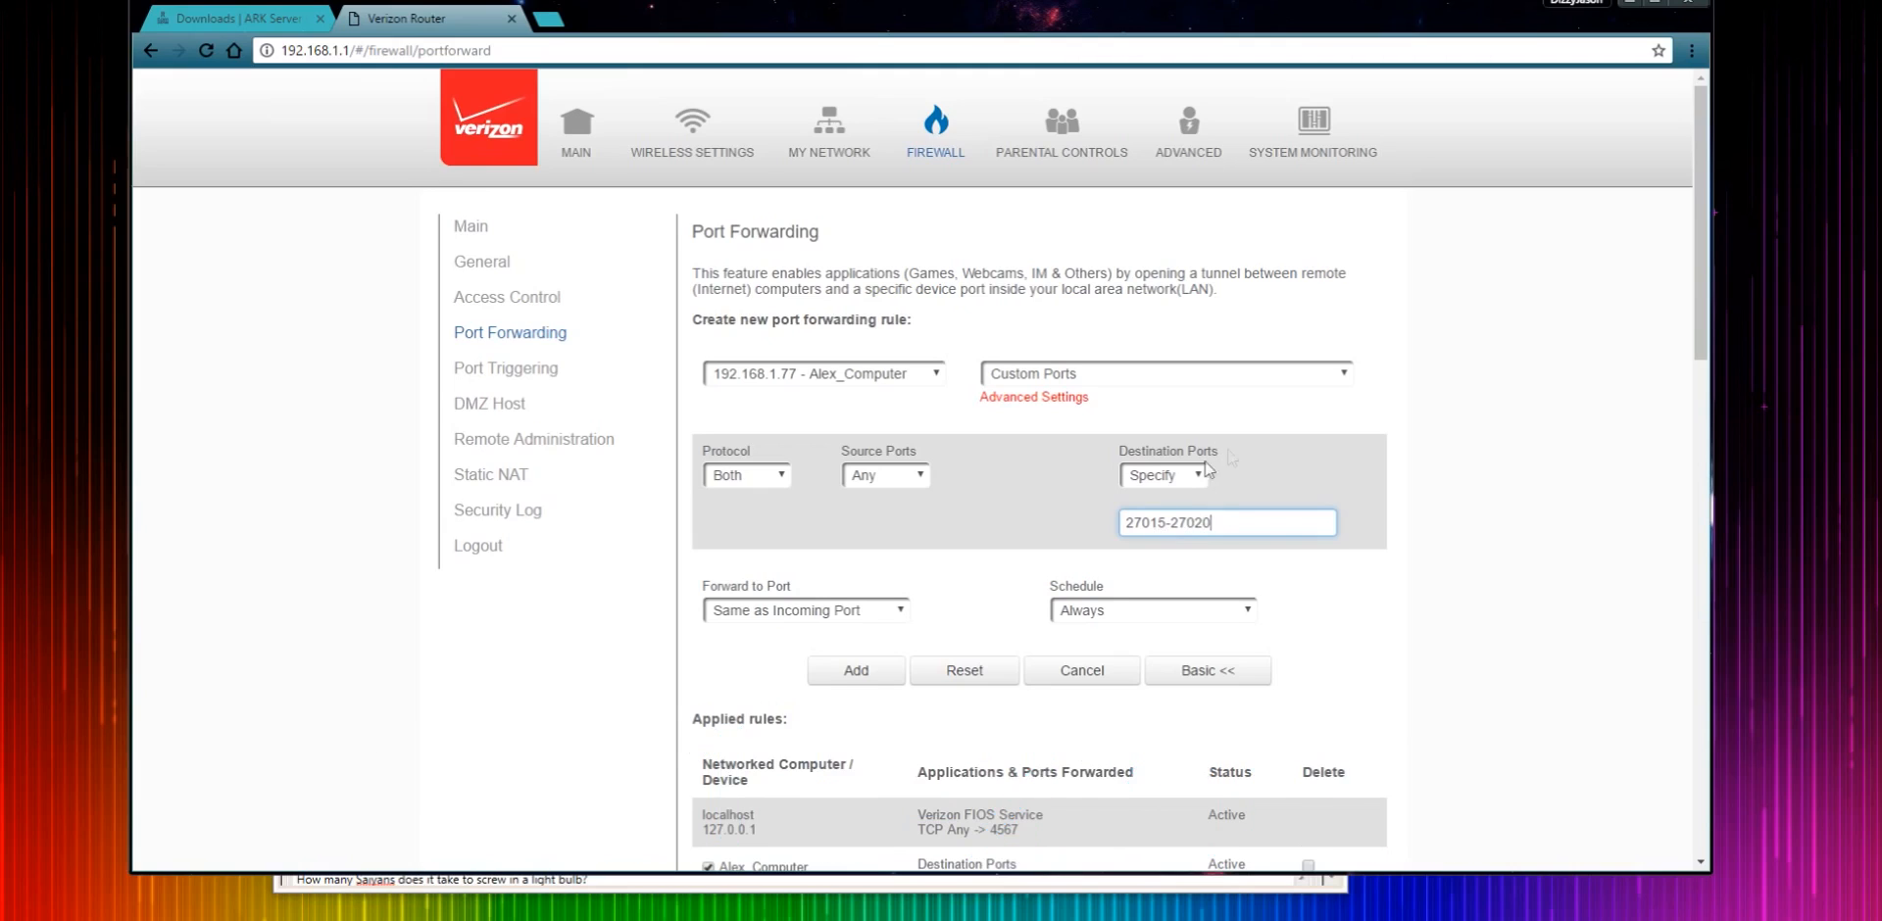
{"action": "left_click_drag", "start_coordinate": [1262, 535], "coordinate": [1205, 551]}
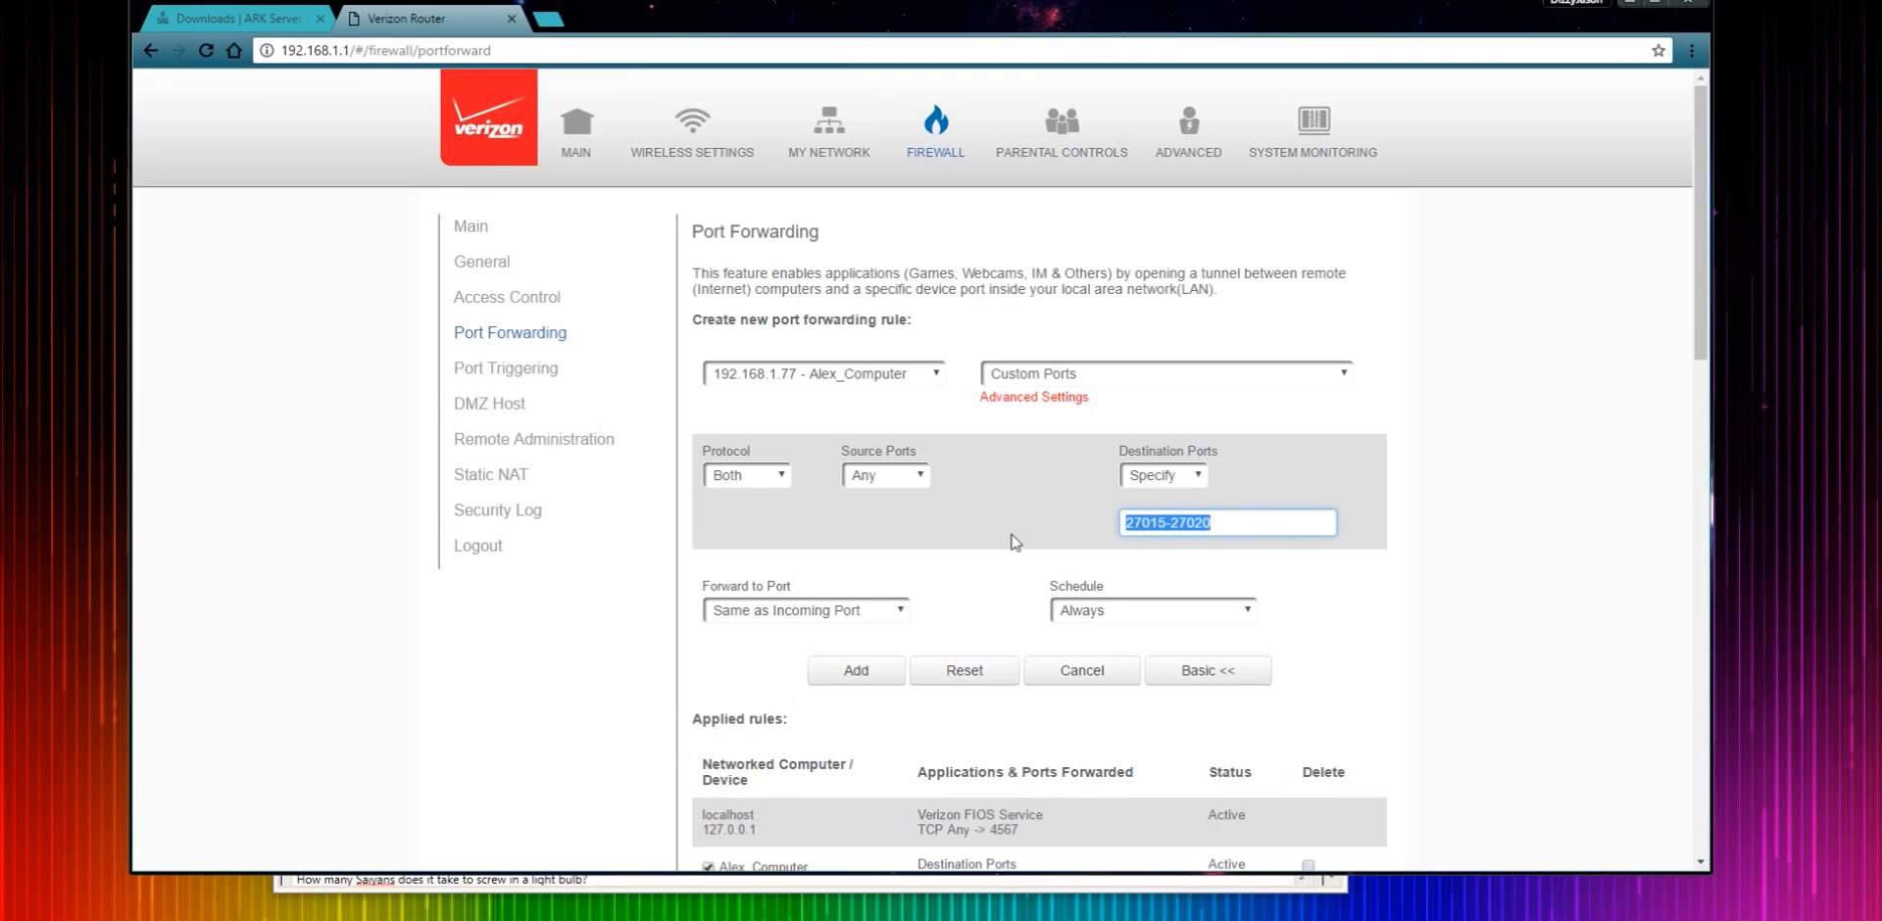
{"action": "left_click", "coordinate": [838, 674]}
- Add a second forwarding rule for destination port 7777
{"action": "left_click", "coordinate": [761, 328]}
{"action": "left_click_drag", "start_coordinate": [1241, 538], "coordinate": [1091, 535]}
{"action": "key", "text": "BackSpace"}
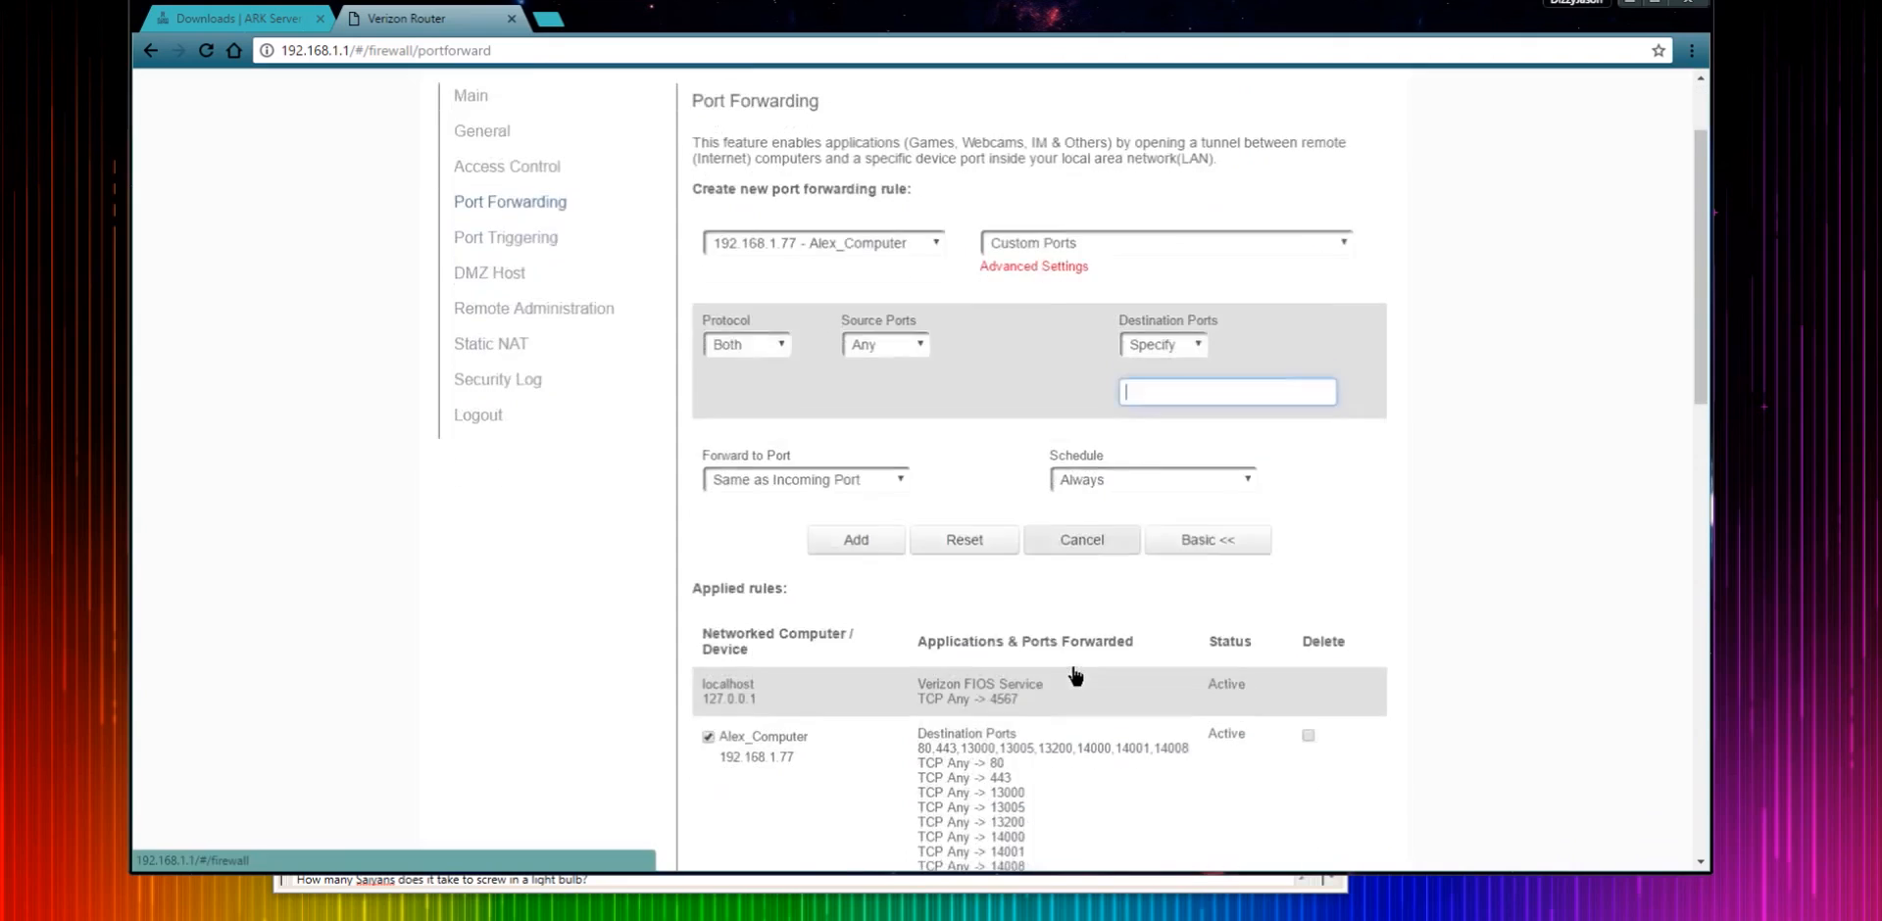
{"action": "type", "text": "r"}
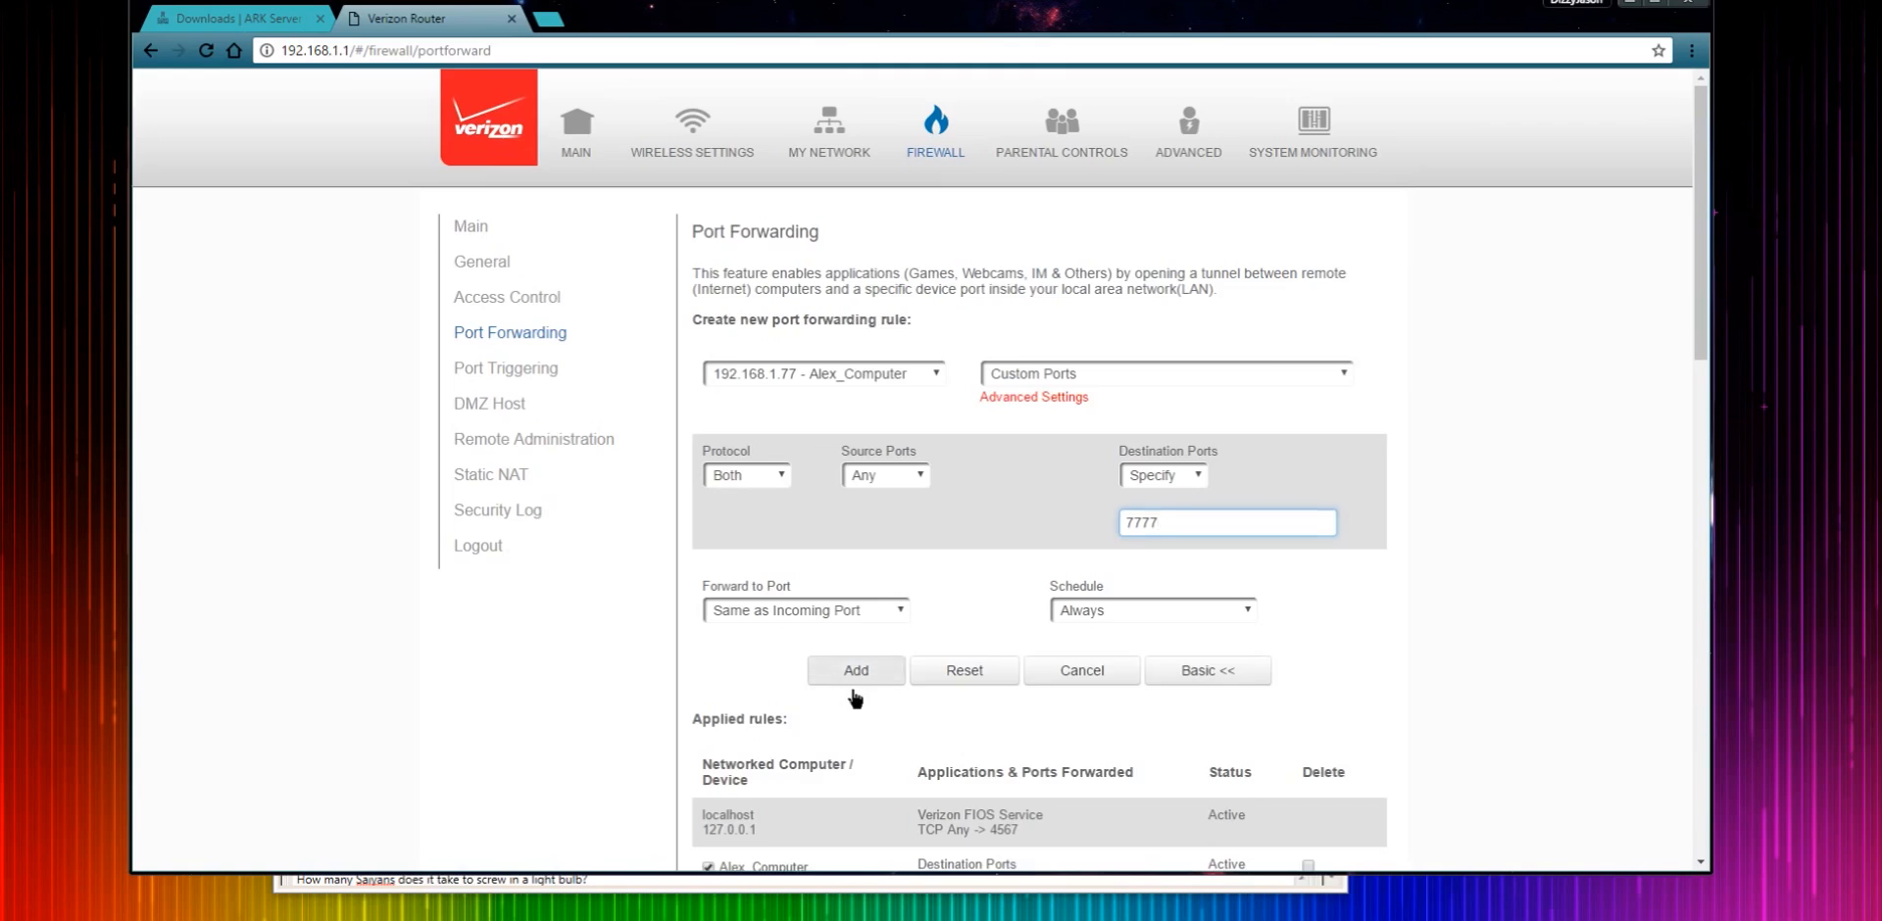
{"action": "left_click", "coordinate": [847, 680]}
- Review the applied port forwarding rules for the computer's ports
{"action": "left_click", "coordinate": [766, 323]}
{"action": "scroll", "coordinate": [1010, 475], "scroll_direction": "down", "scroll_amount": 13}
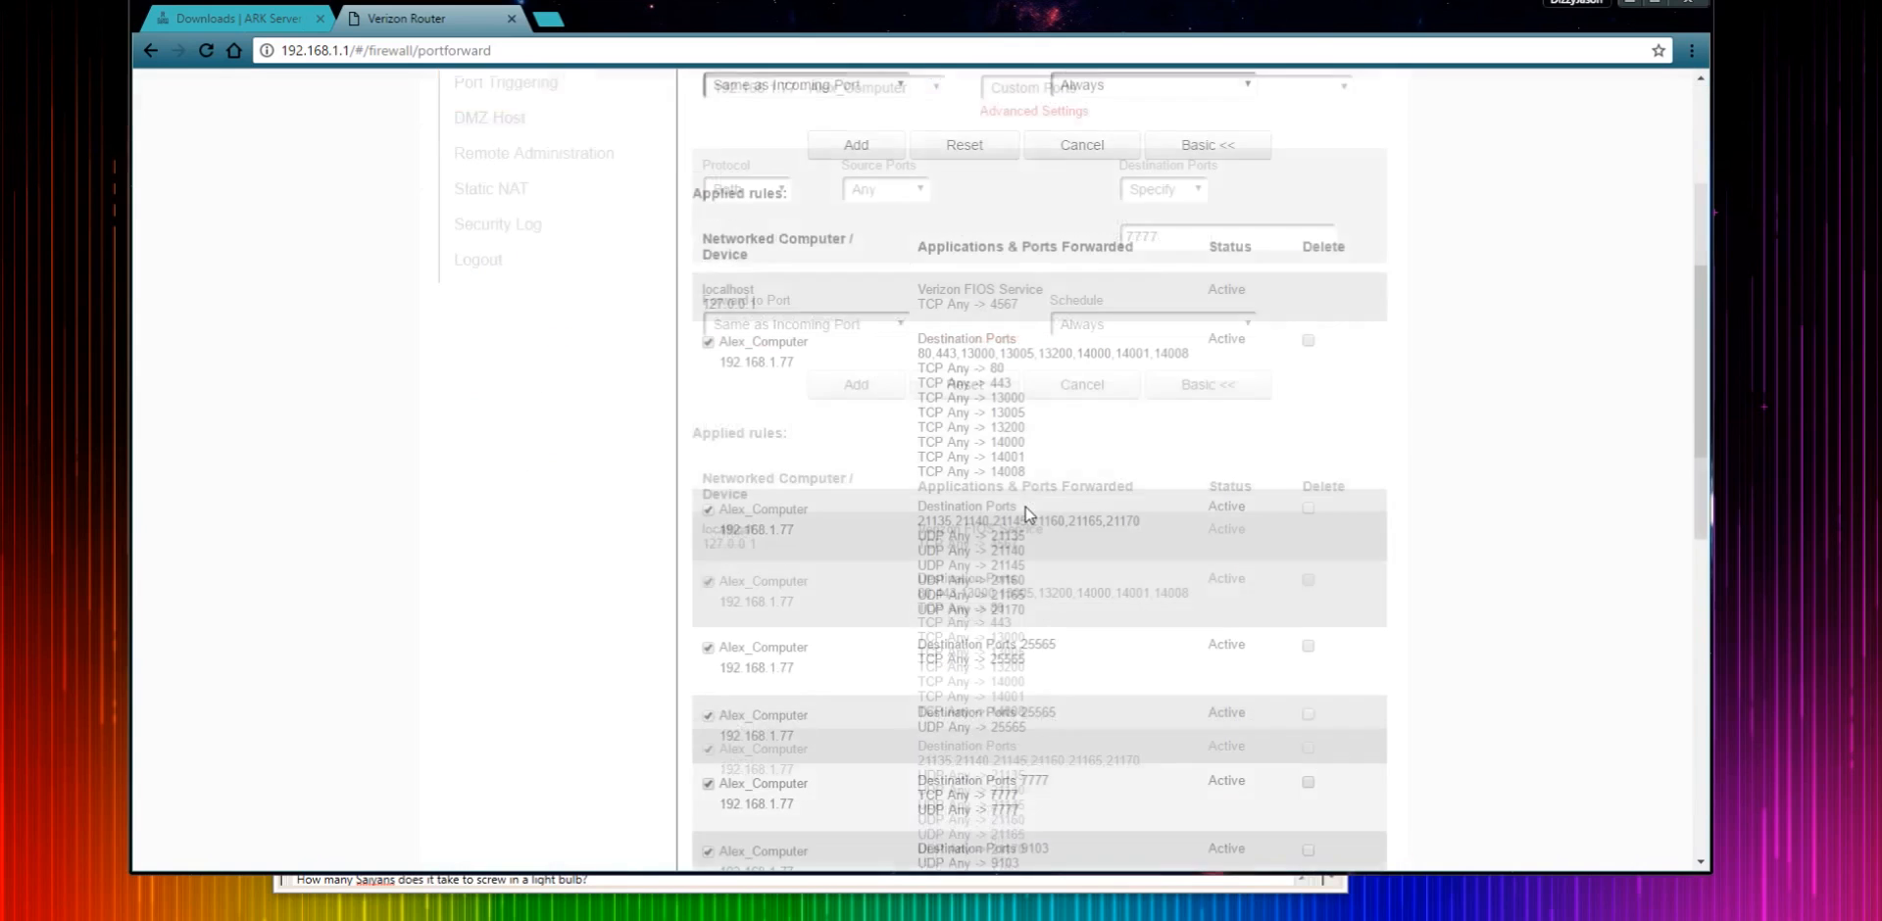
{"action": "scroll", "coordinate": [1064, 619], "scroll_direction": "up", "scroll_amount": 5}
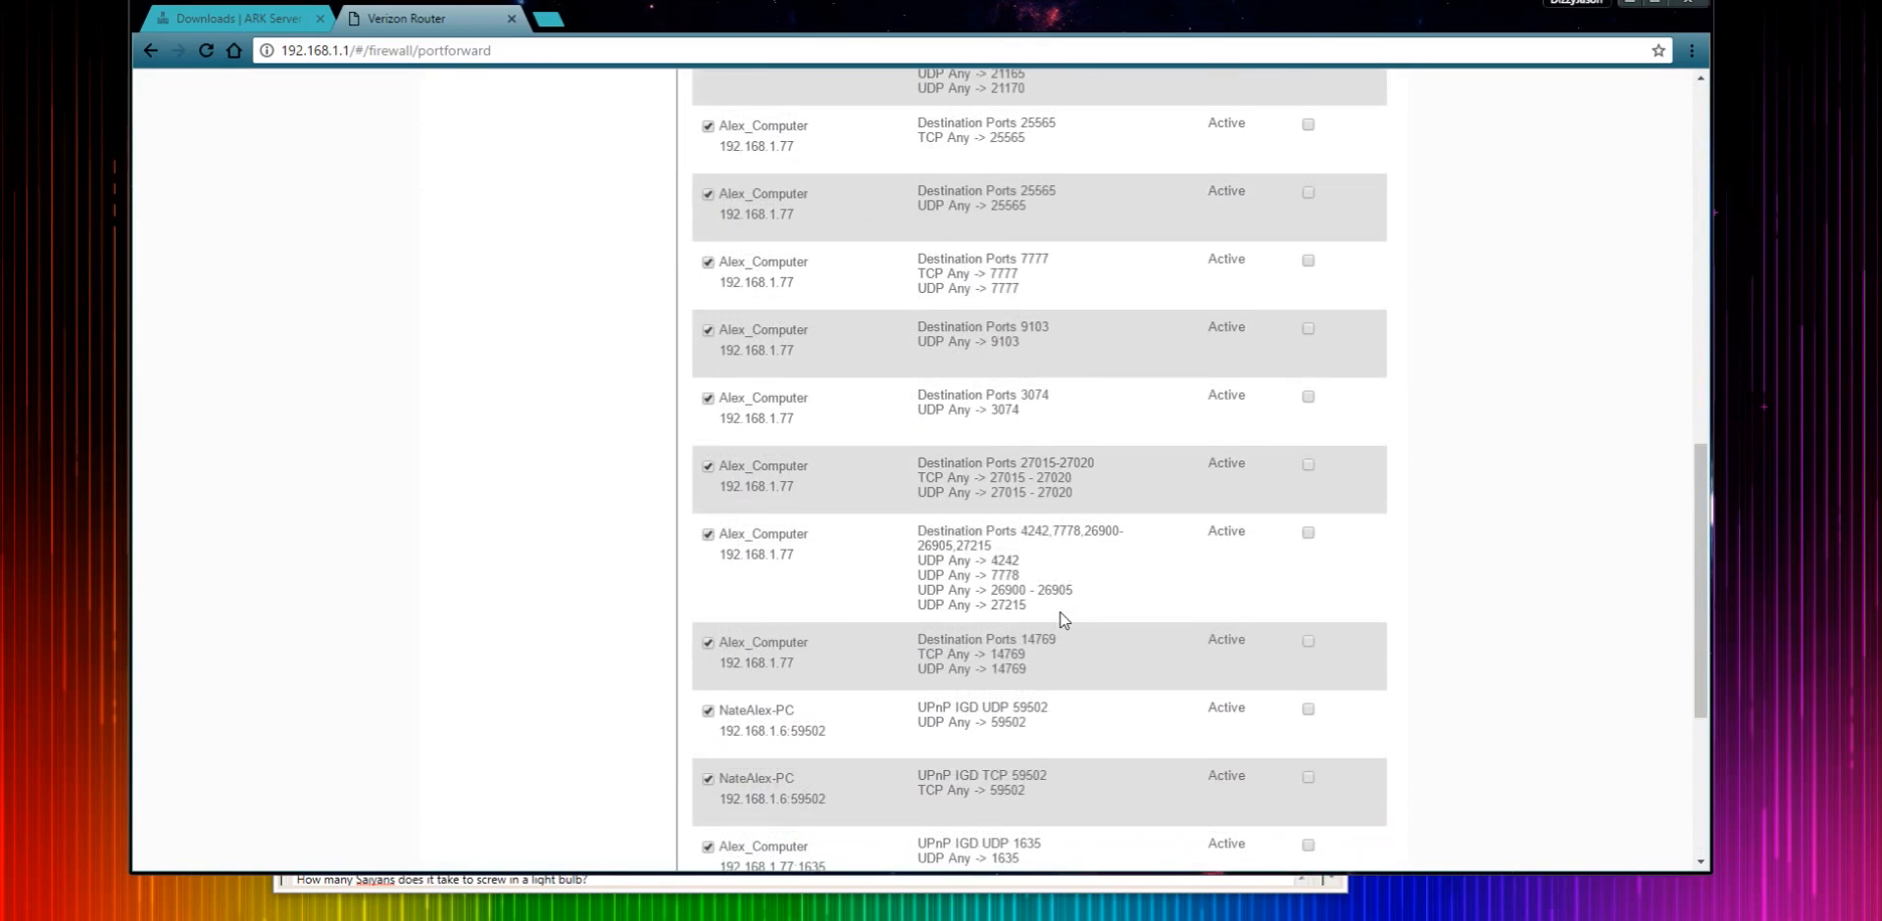
{"action": "left_click_drag", "start_coordinate": [1032, 558], "coordinate": [910, 533]}
{"action": "left_click", "coordinate": [1090, 569]}
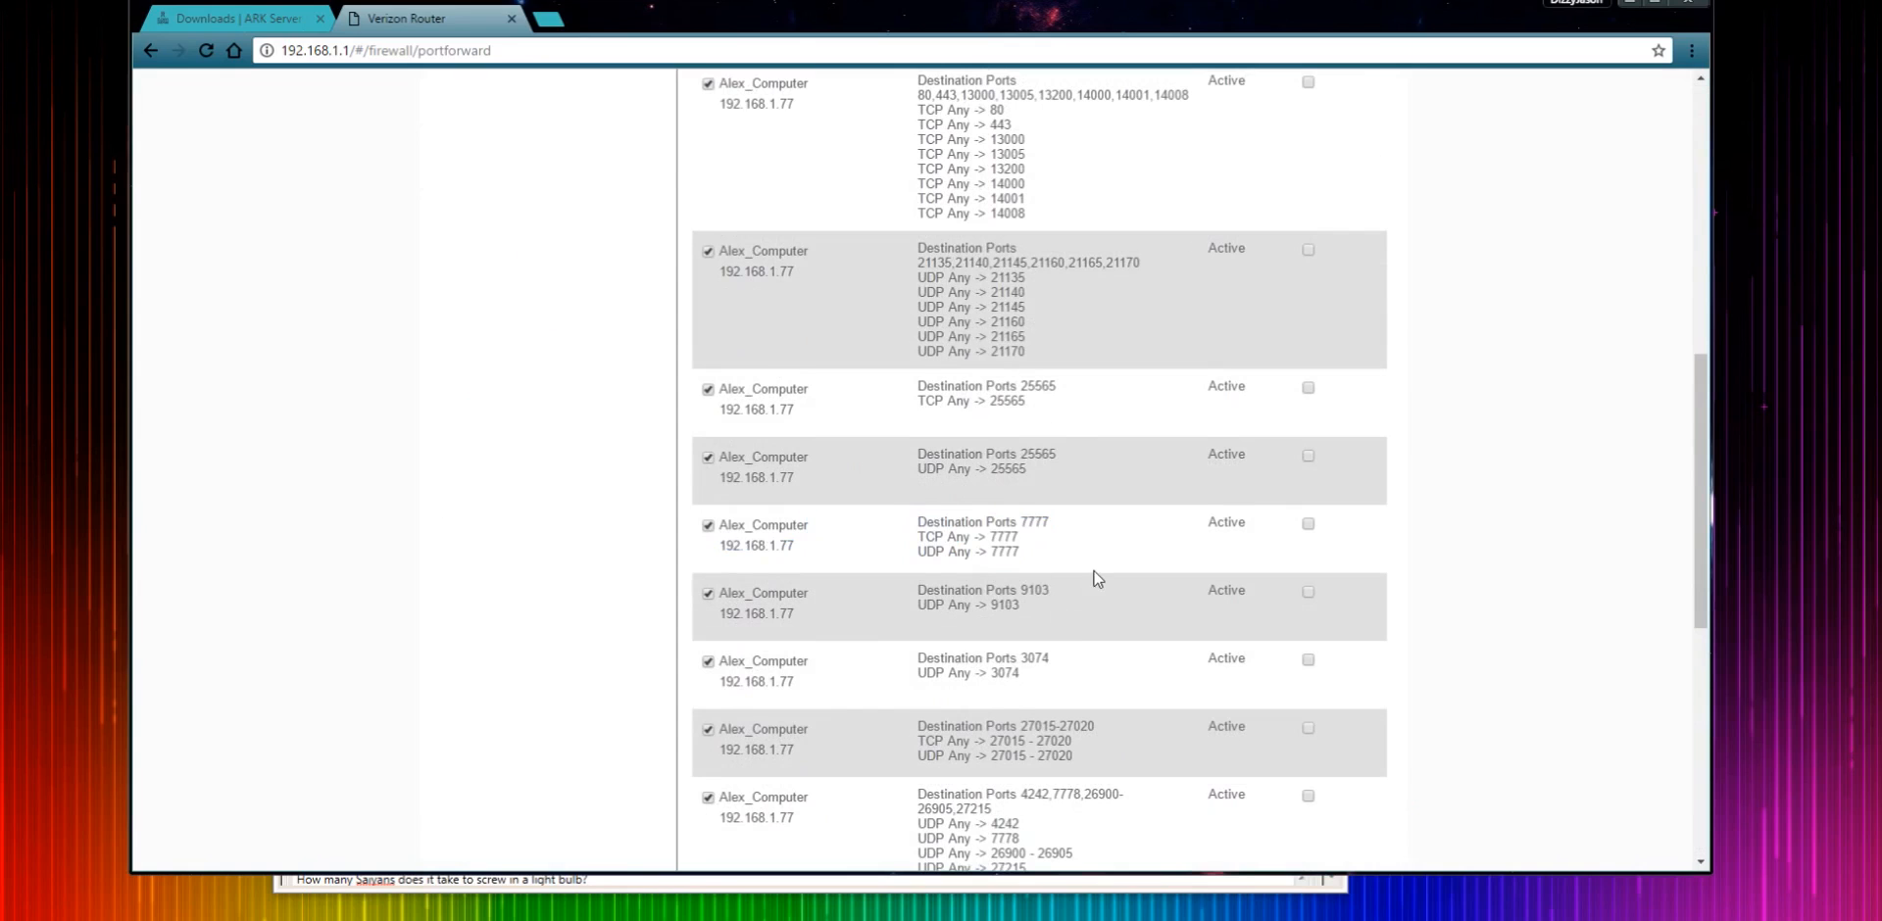
{"action": "scroll", "coordinate": [1071, 539], "scroll_direction": "up", "scroll_amount": 3}
{"action": "scroll", "coordinate": [1076, 547], "scroll_direction": "down", "scroll_amount": 4}
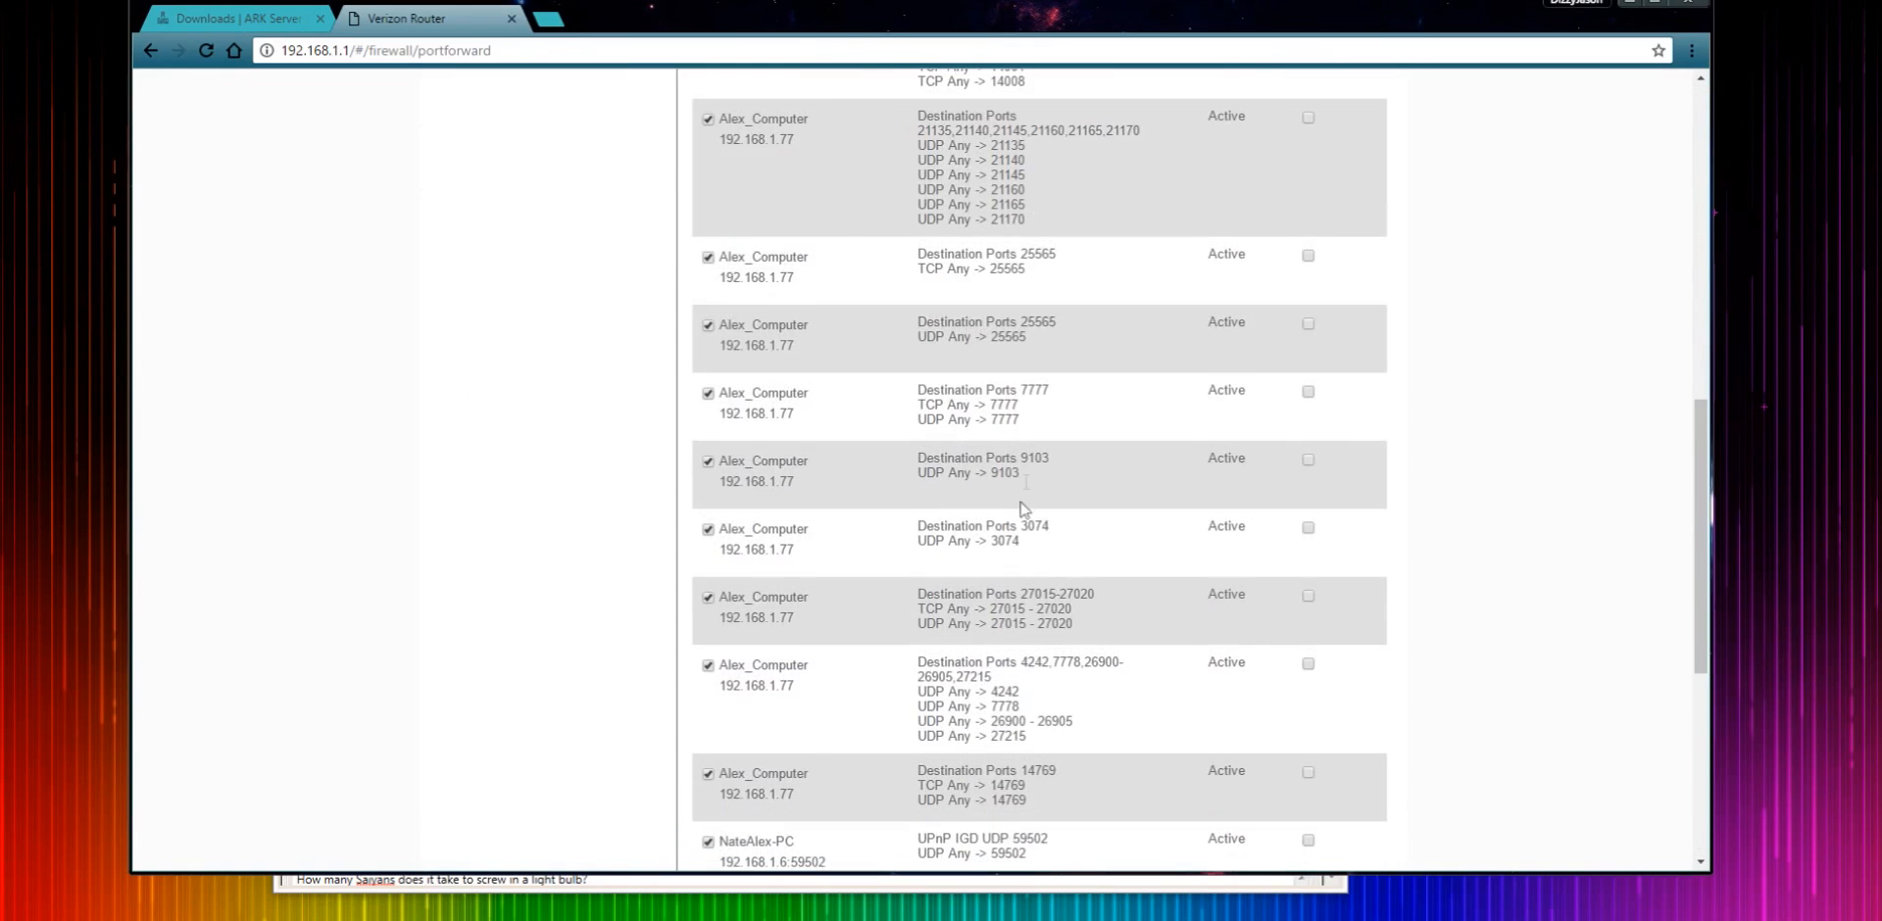
{"action": "left_click_drag", "start_coordinate": [1082, 630], "coordinate": [906, 594]}
{"action": "left_click", "coordinate": [1137, 625]}
{"action": "scroll", "coordinate": [1146, 608], "scroll_direction": "up", "scroll_amount": 5}
{"action": "scroll", "coordinate": [1146, 608], "scroll_direction": "up", "scroll_amount": 4}
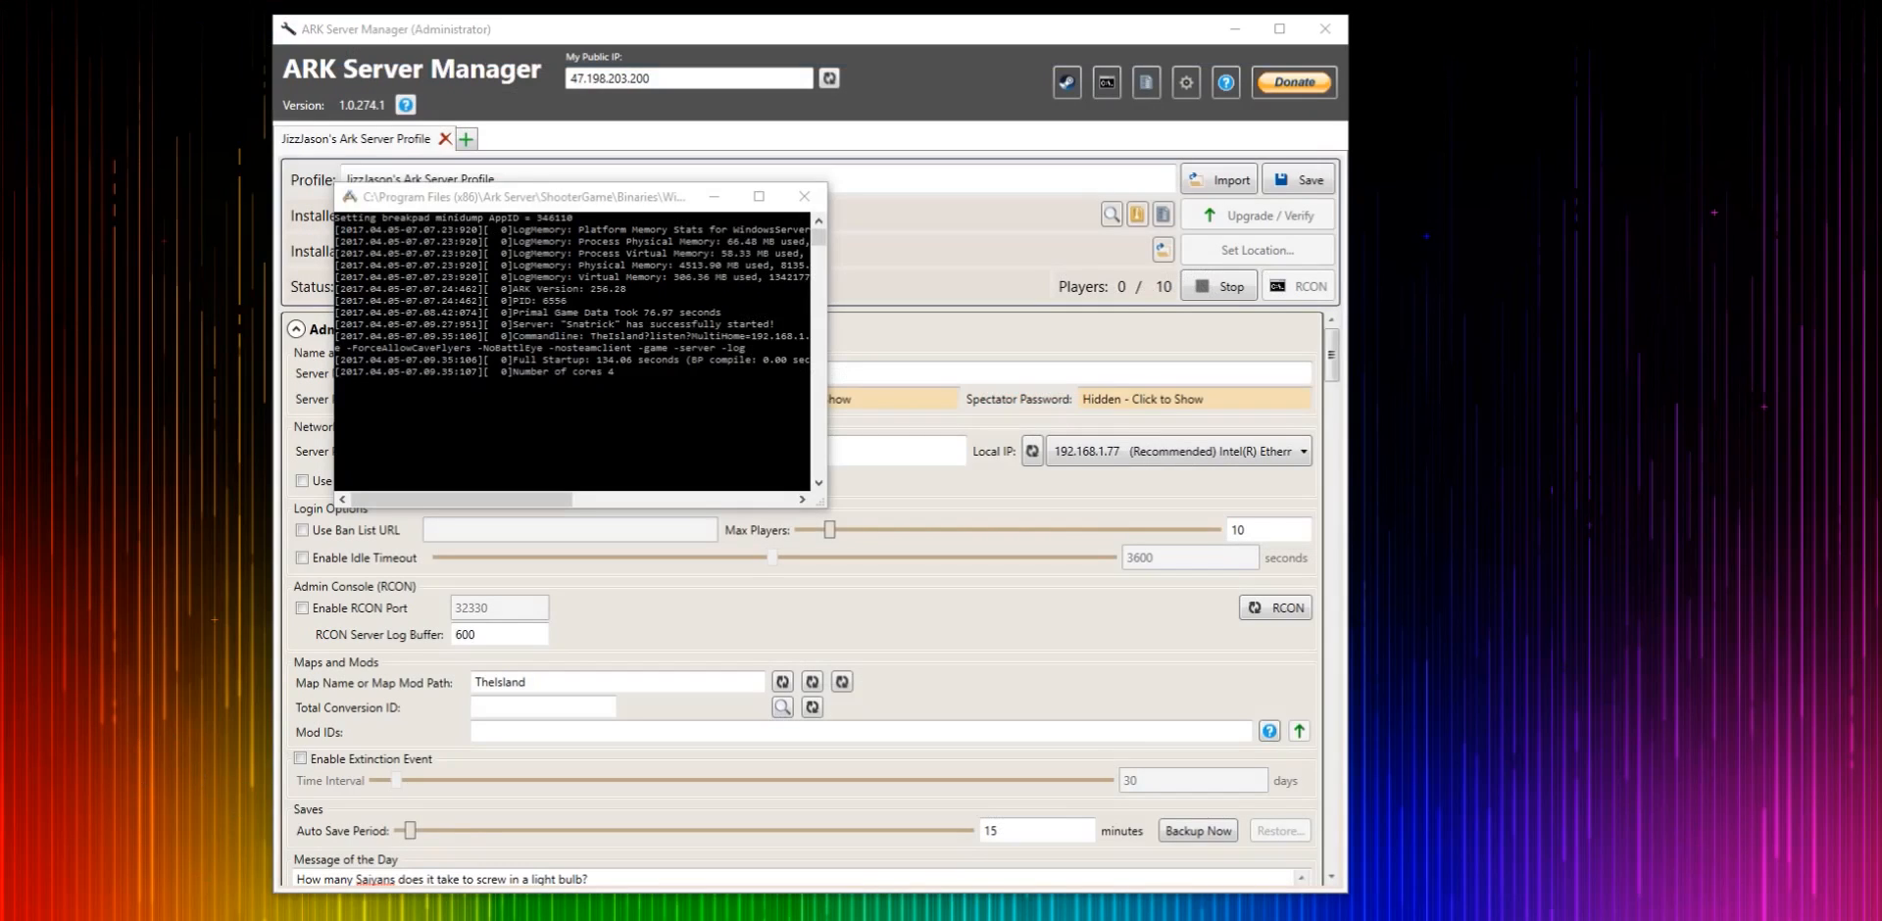
- Open Windows Firewall, then its advanced settings, and show the inbound rules
{"action": "key", "text": "super"}
{"action": "type", "text": "f"}
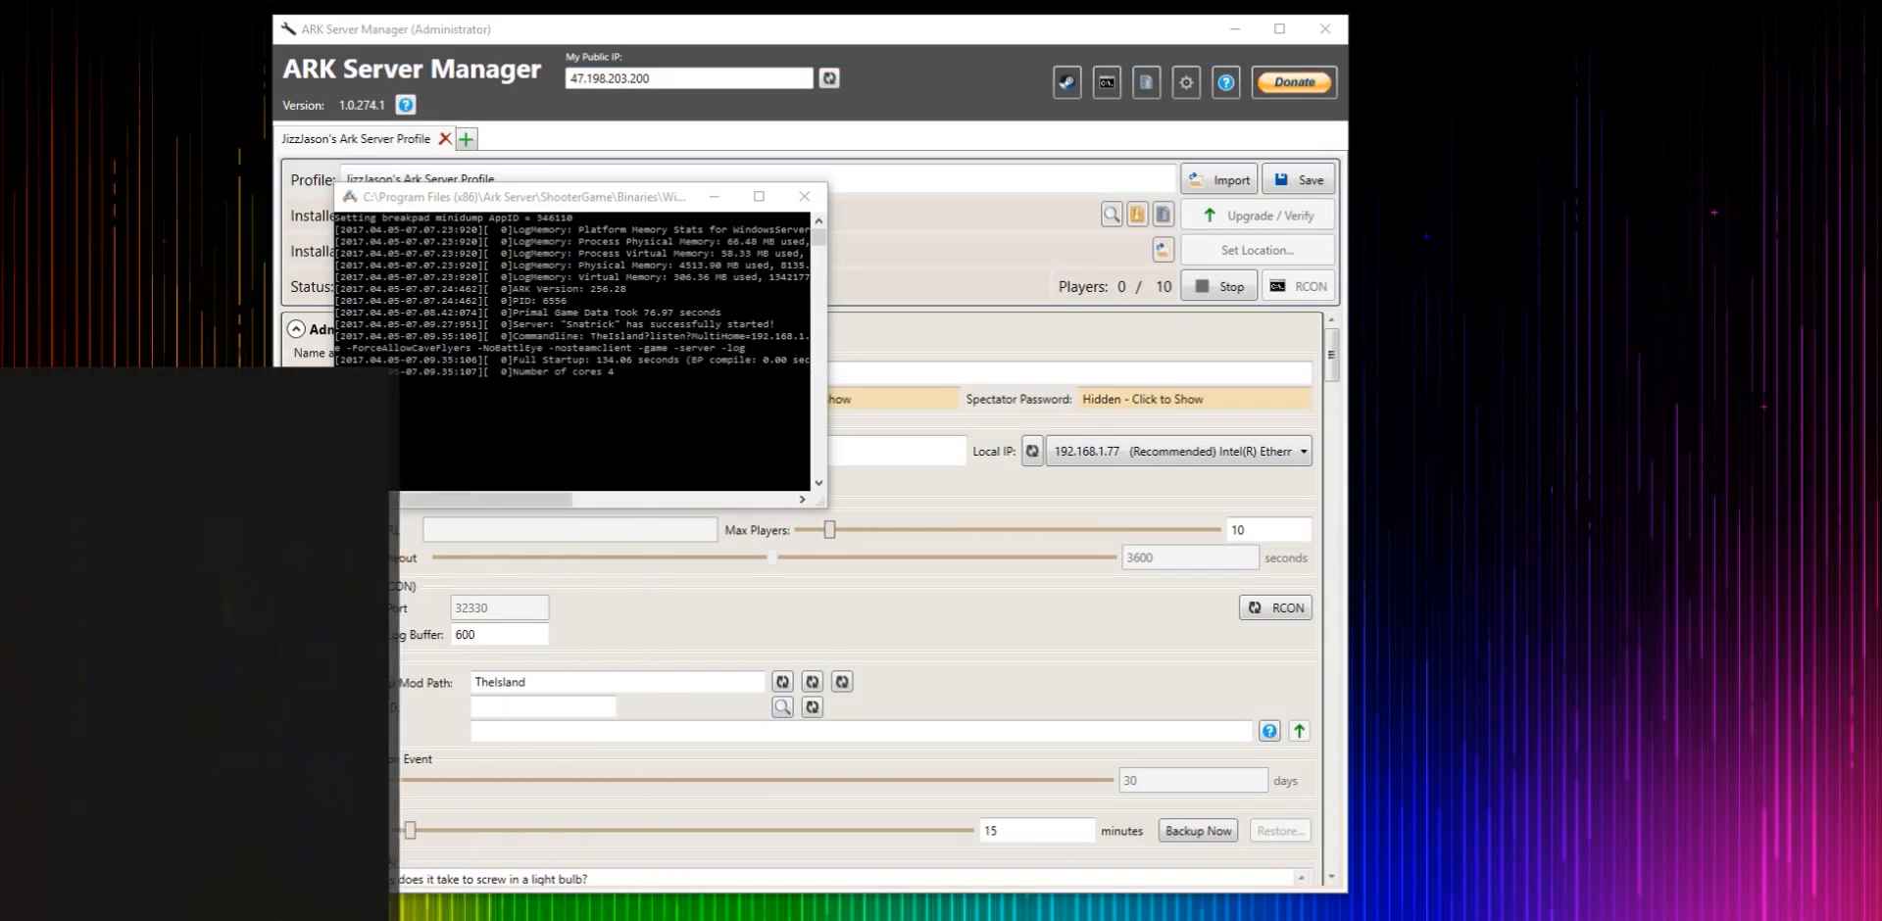
{"action": "type", "text": "irewal"}
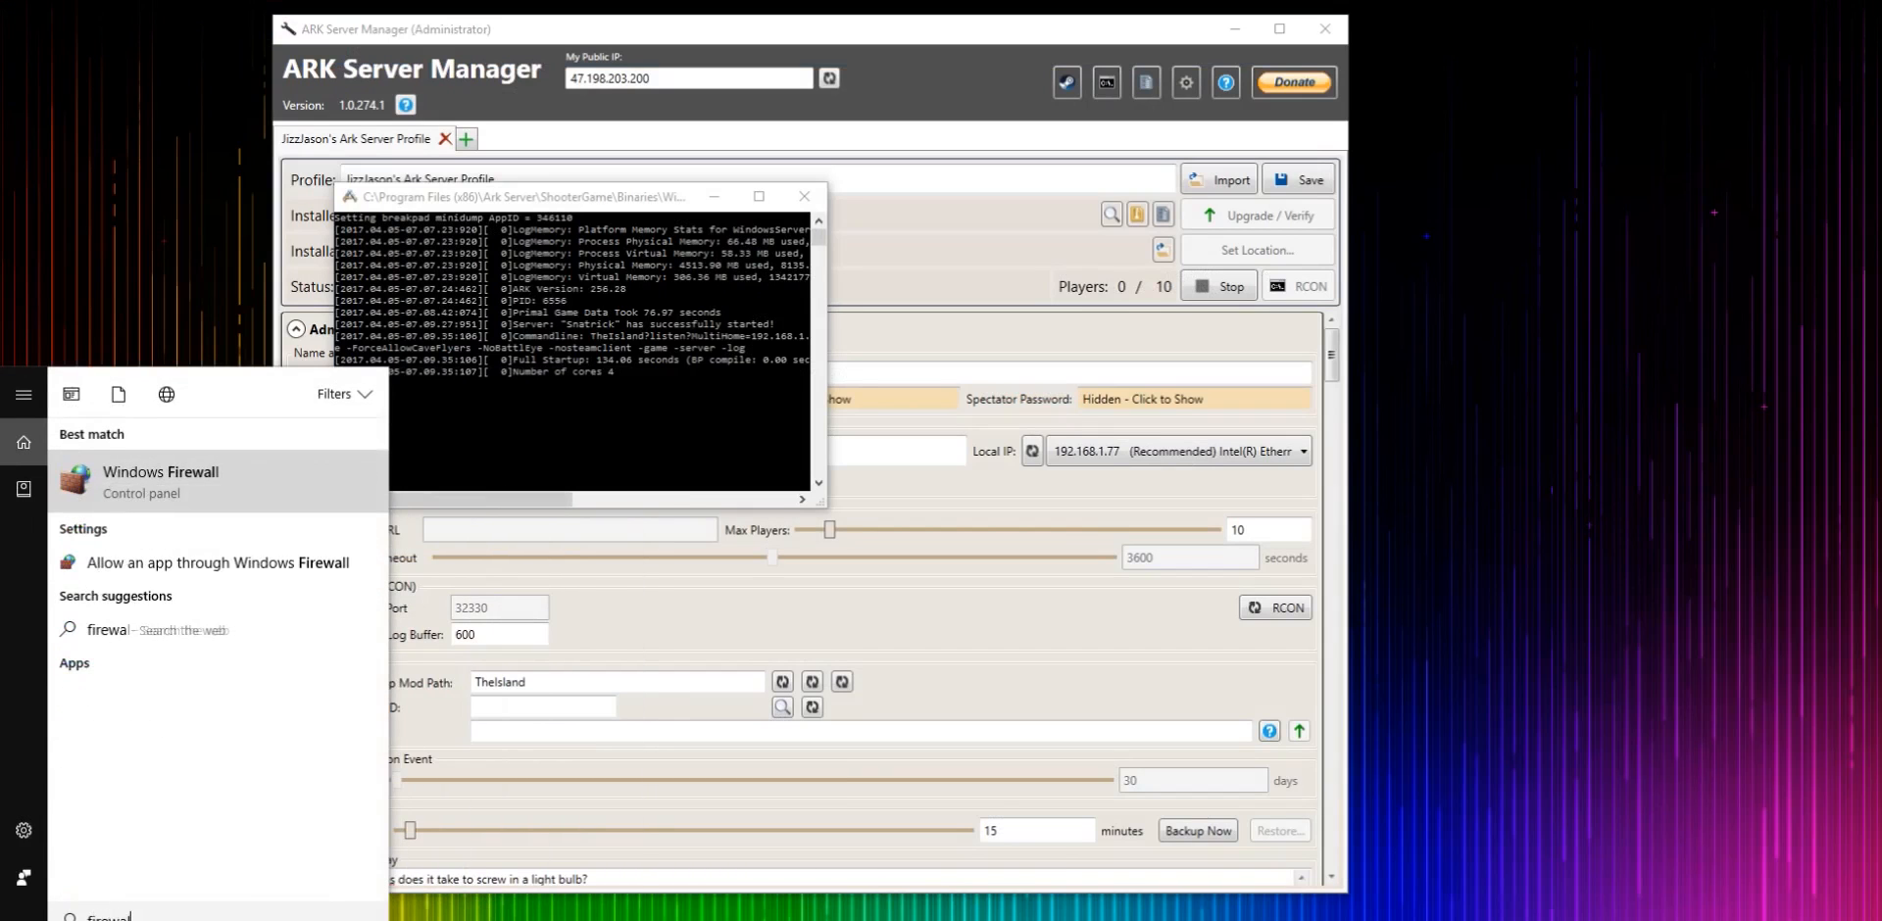
{"action": "left_click", "coordinate": [177, 484]}
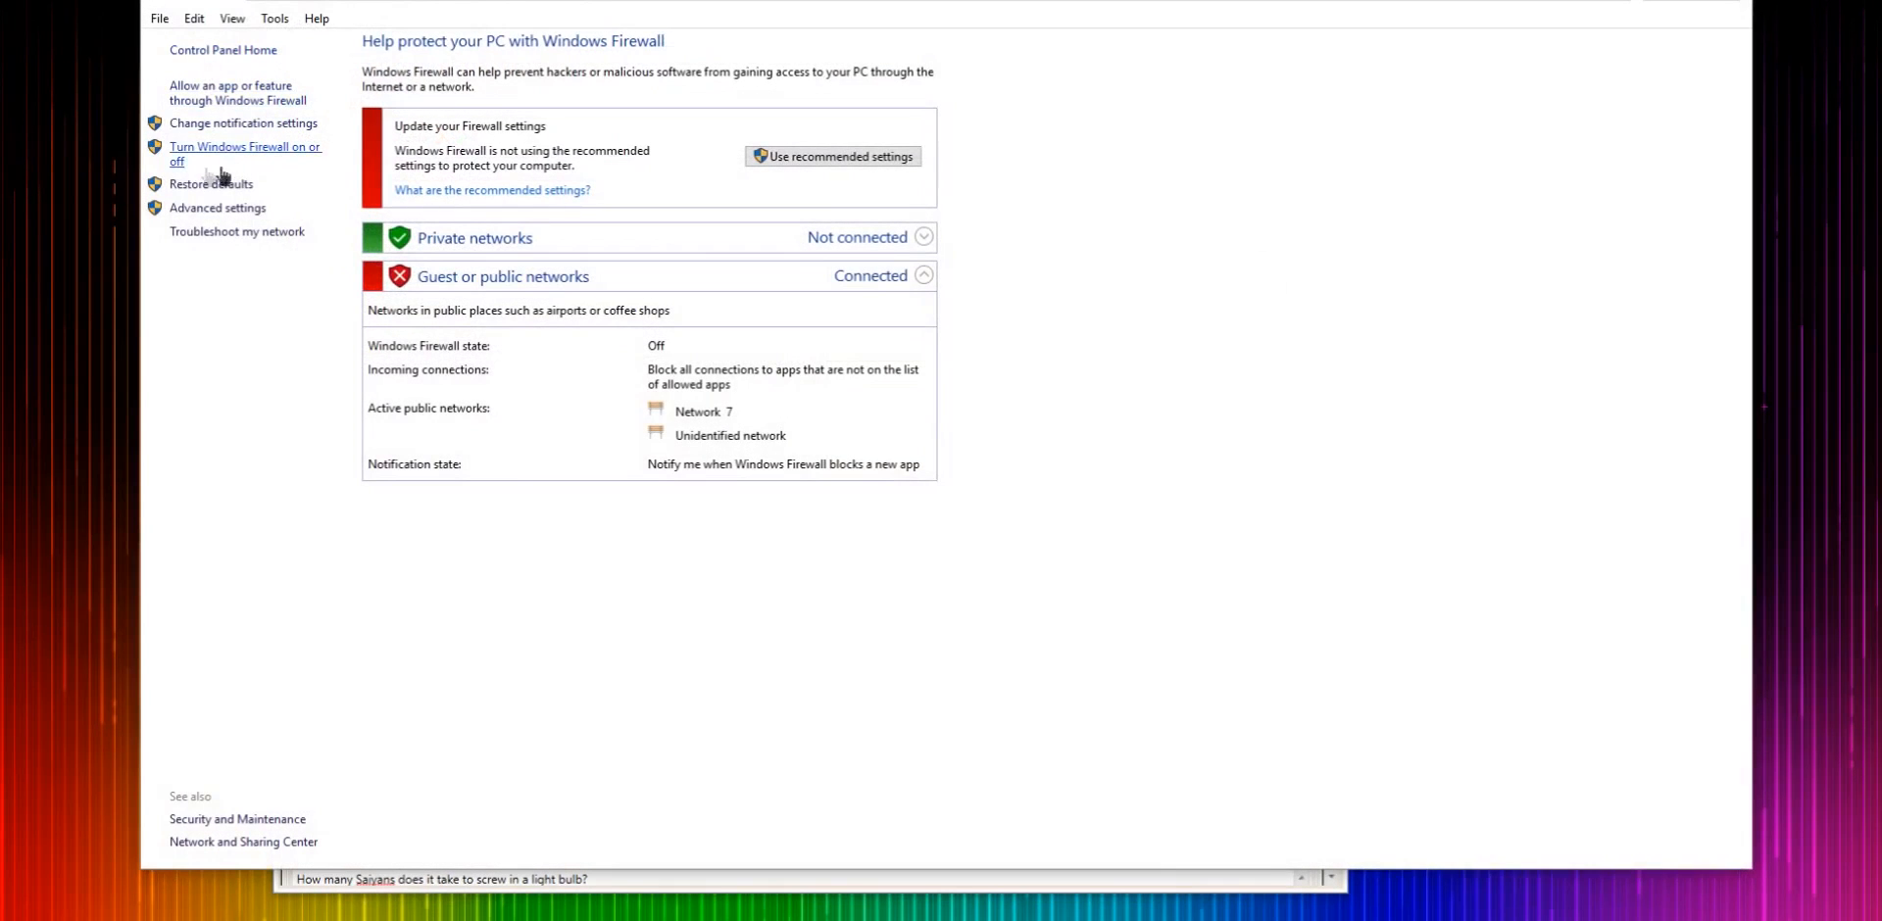
{"action": "left_click", "coordinate": [210, 208]}
{"action": "left_click", "coordinate": [130, 44]}
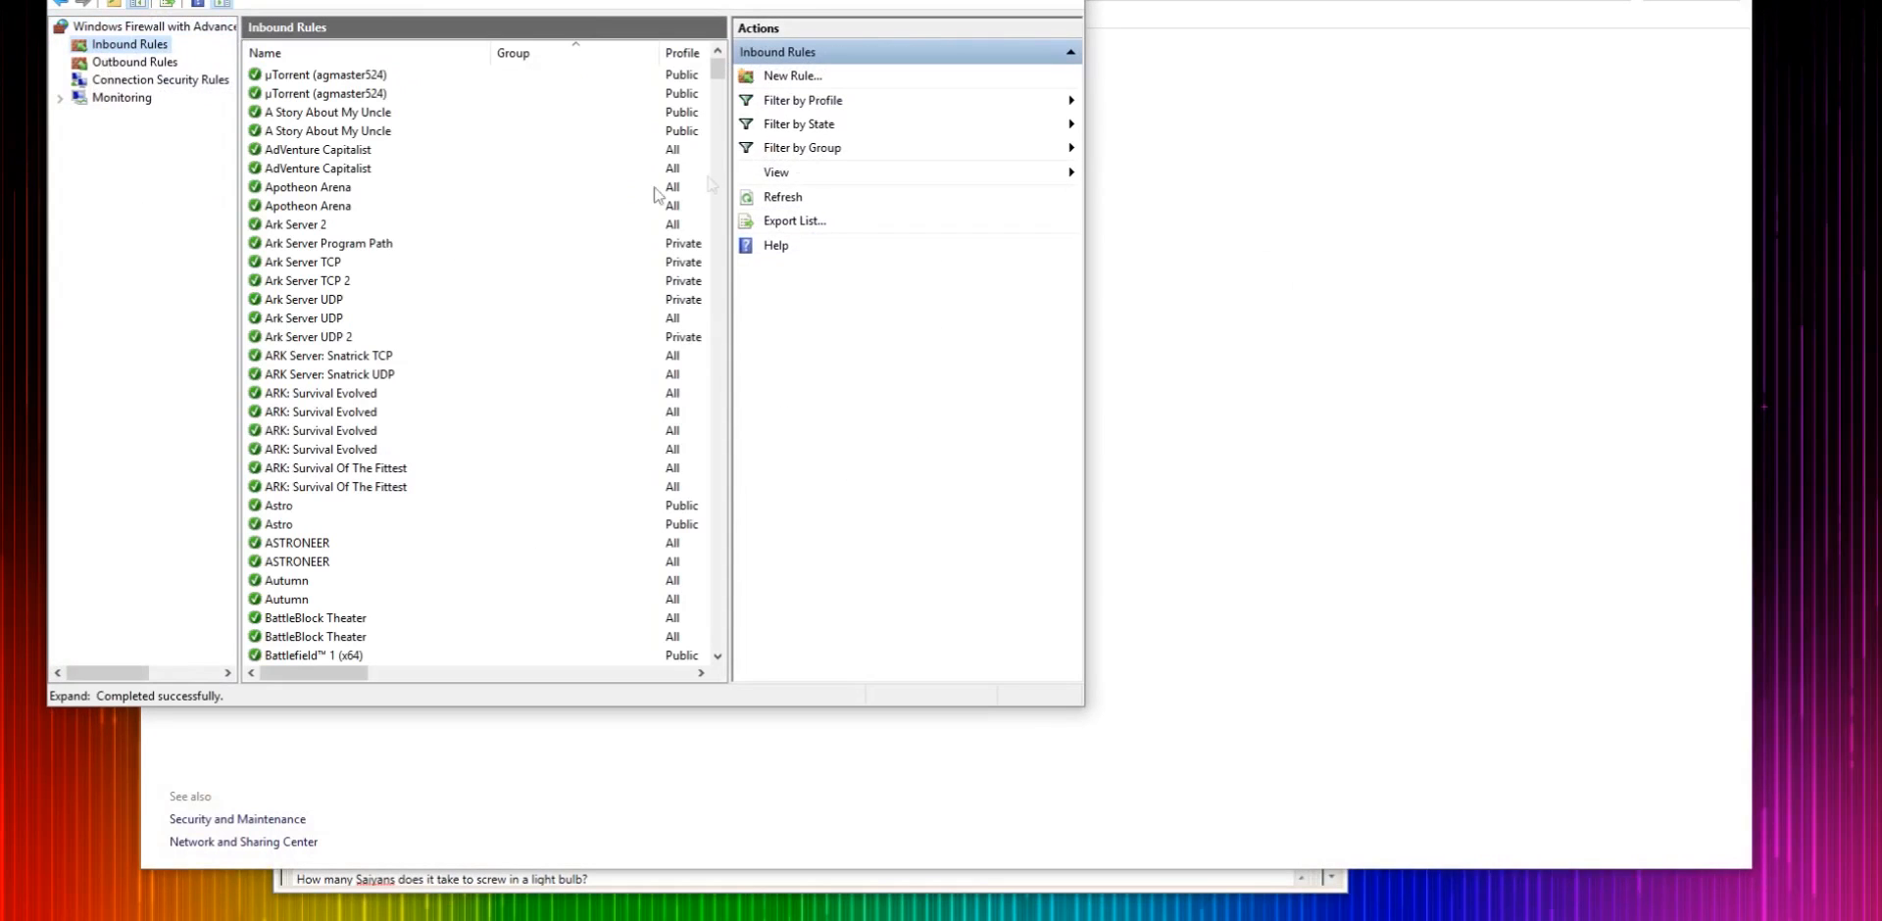
{"action": "left_click", "coordinate": [789, 75]}
{"action": "left_click", "coordinate": [265, 160]}
{"action": "left_click", "coordinate": [597, 484]}
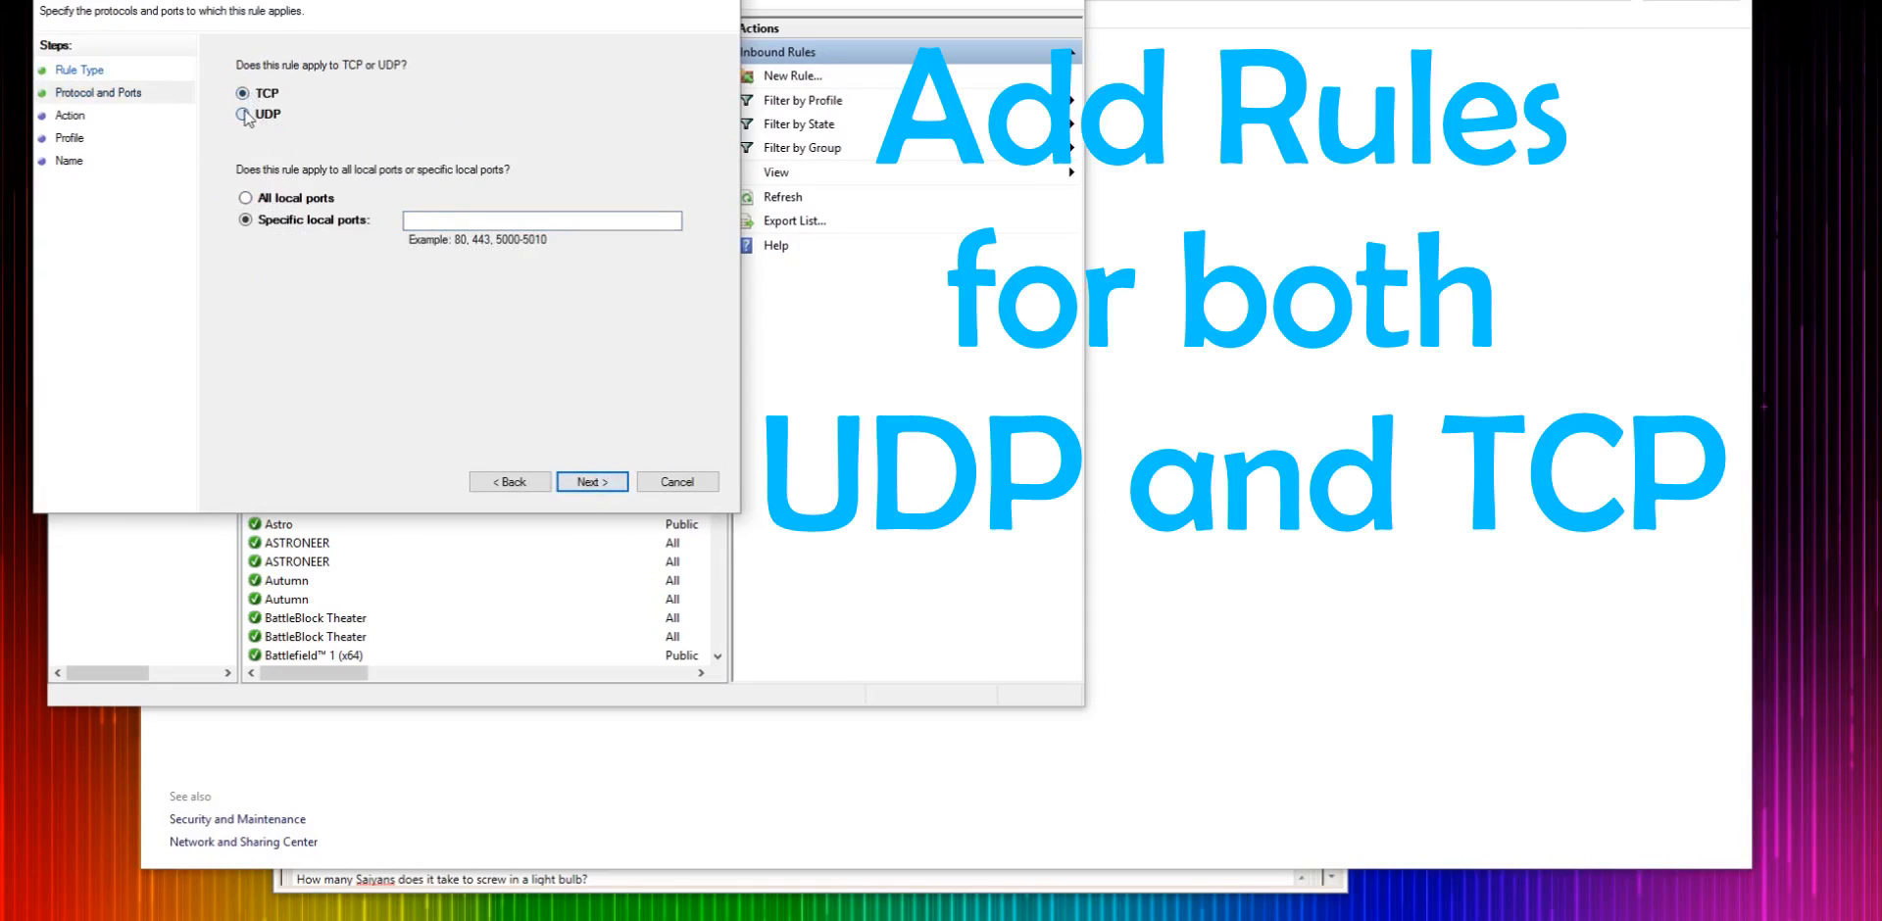
{"action": "left_click", "coordinate": [245, 115]}
{"action": "left_click", "coordinate": [243, 93]}
{"action": "left_click", "coordinate": [465, 224]}
{"action": "type", "text": "27015-27020"}
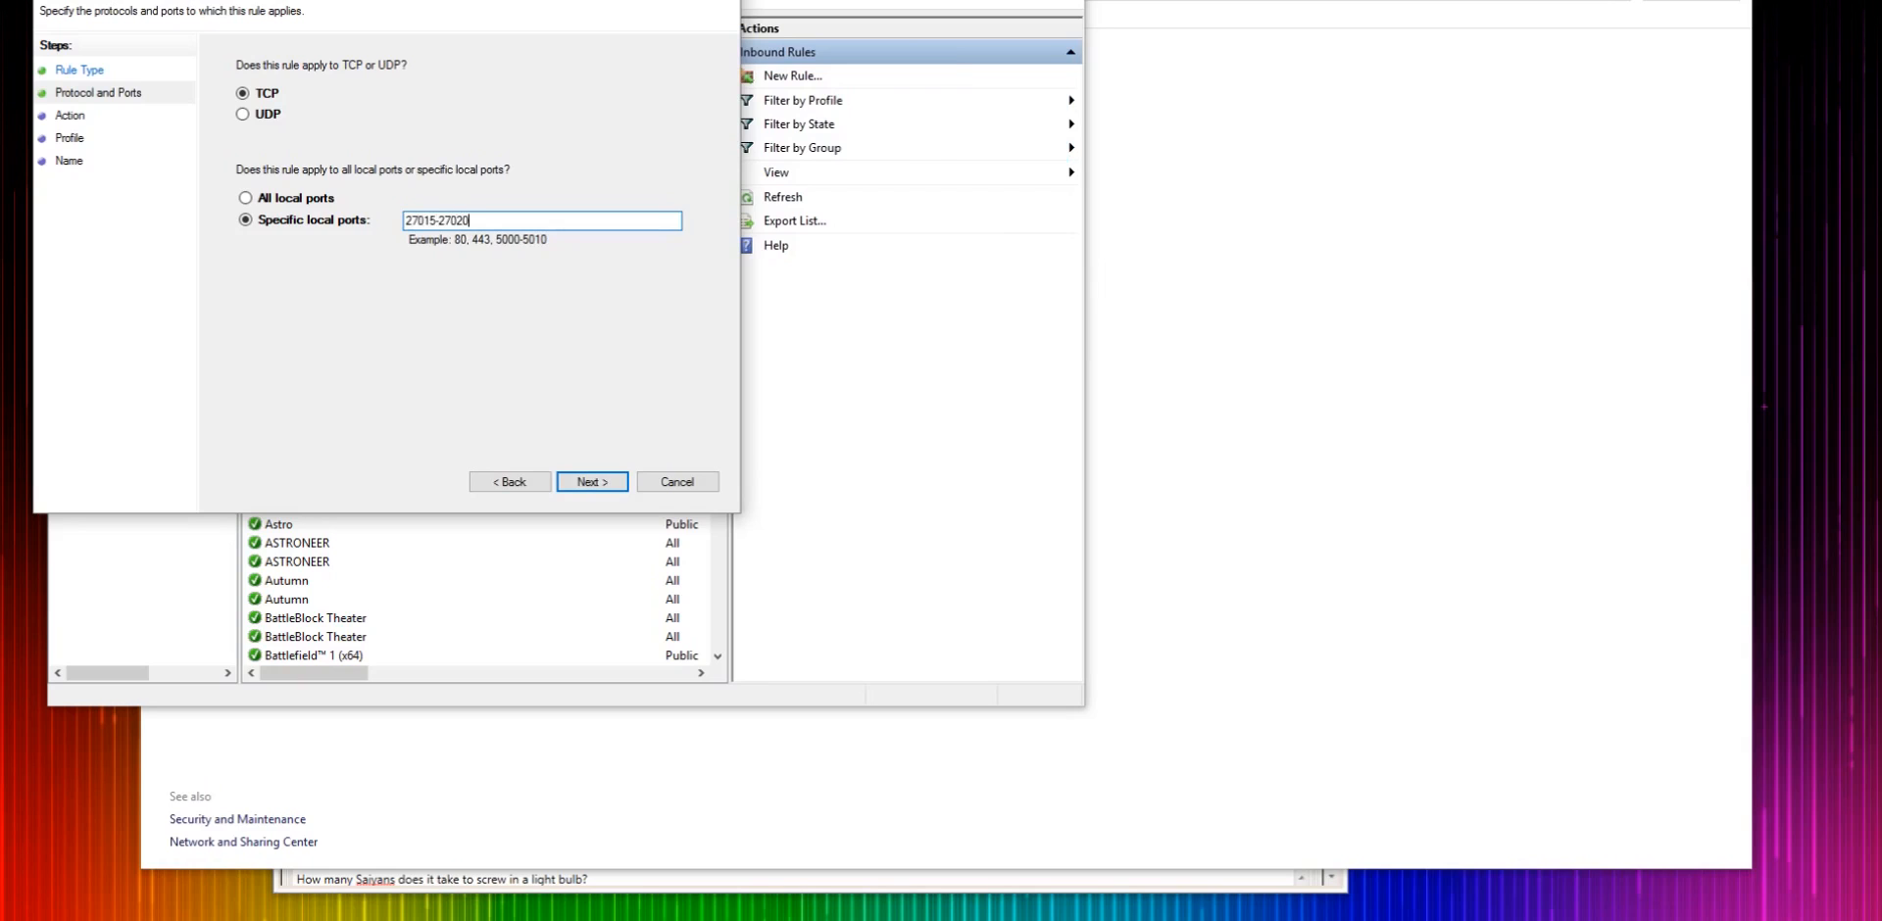
{"action": "left_click", "coordinate": [583, 482]}
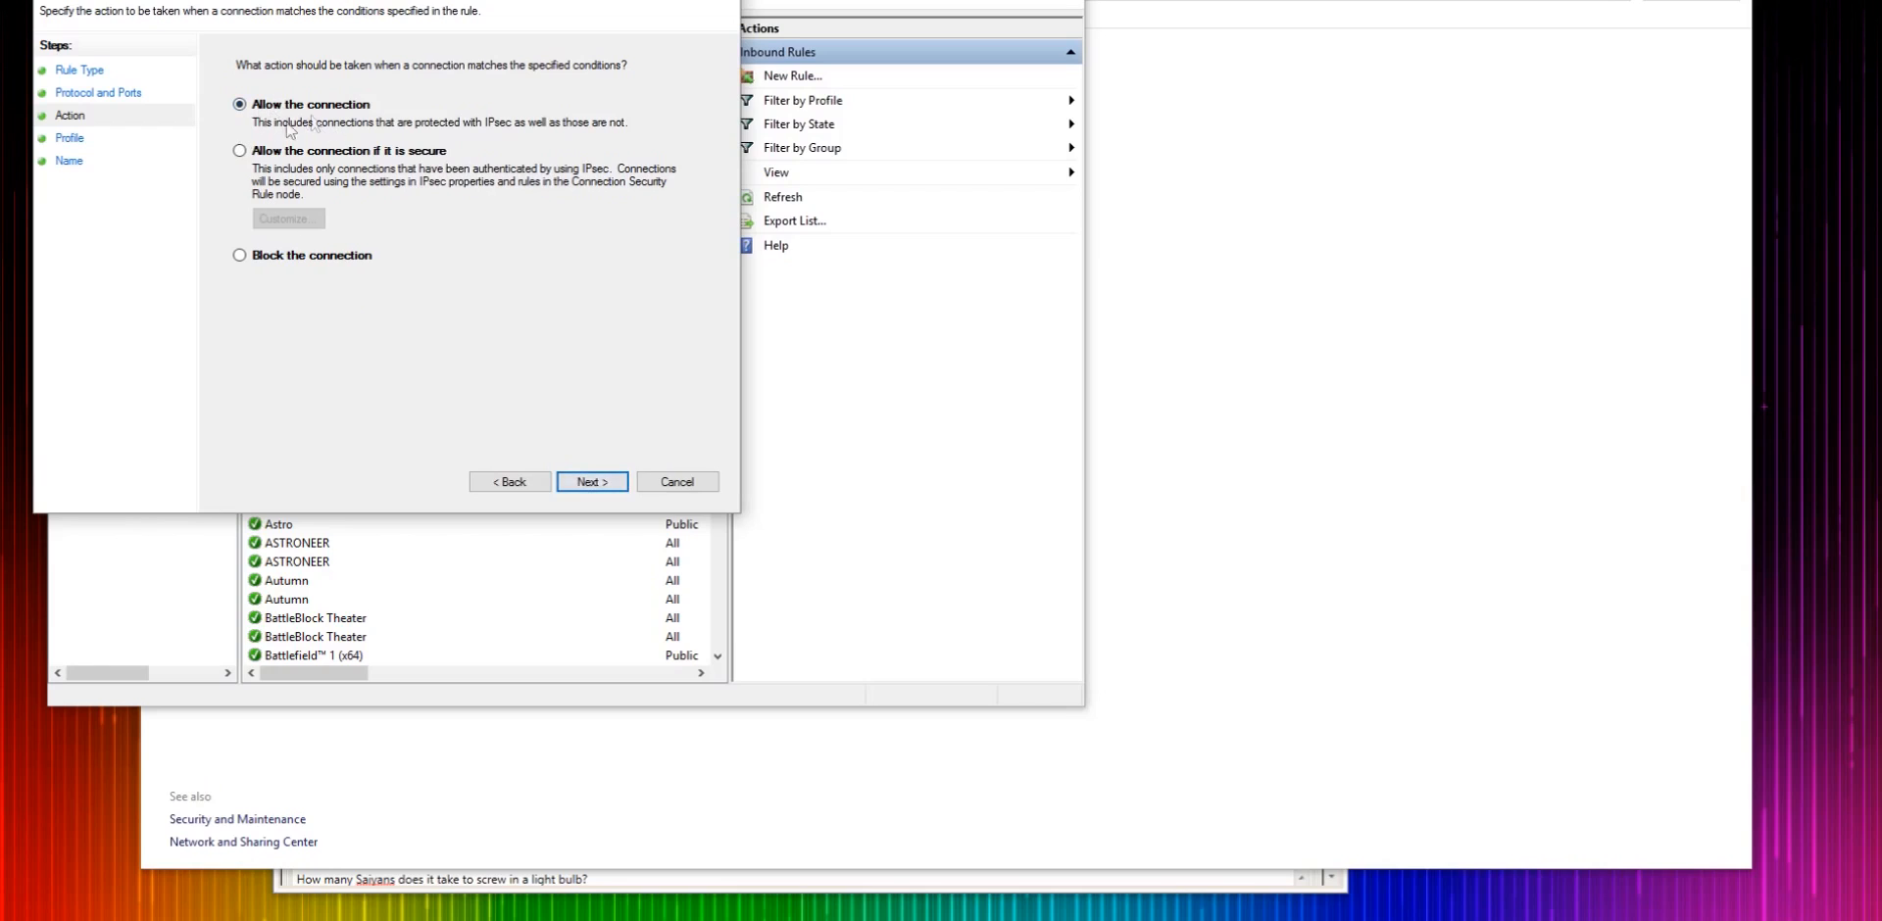
{"action": "left_click", "coordinate": [590, 481]}
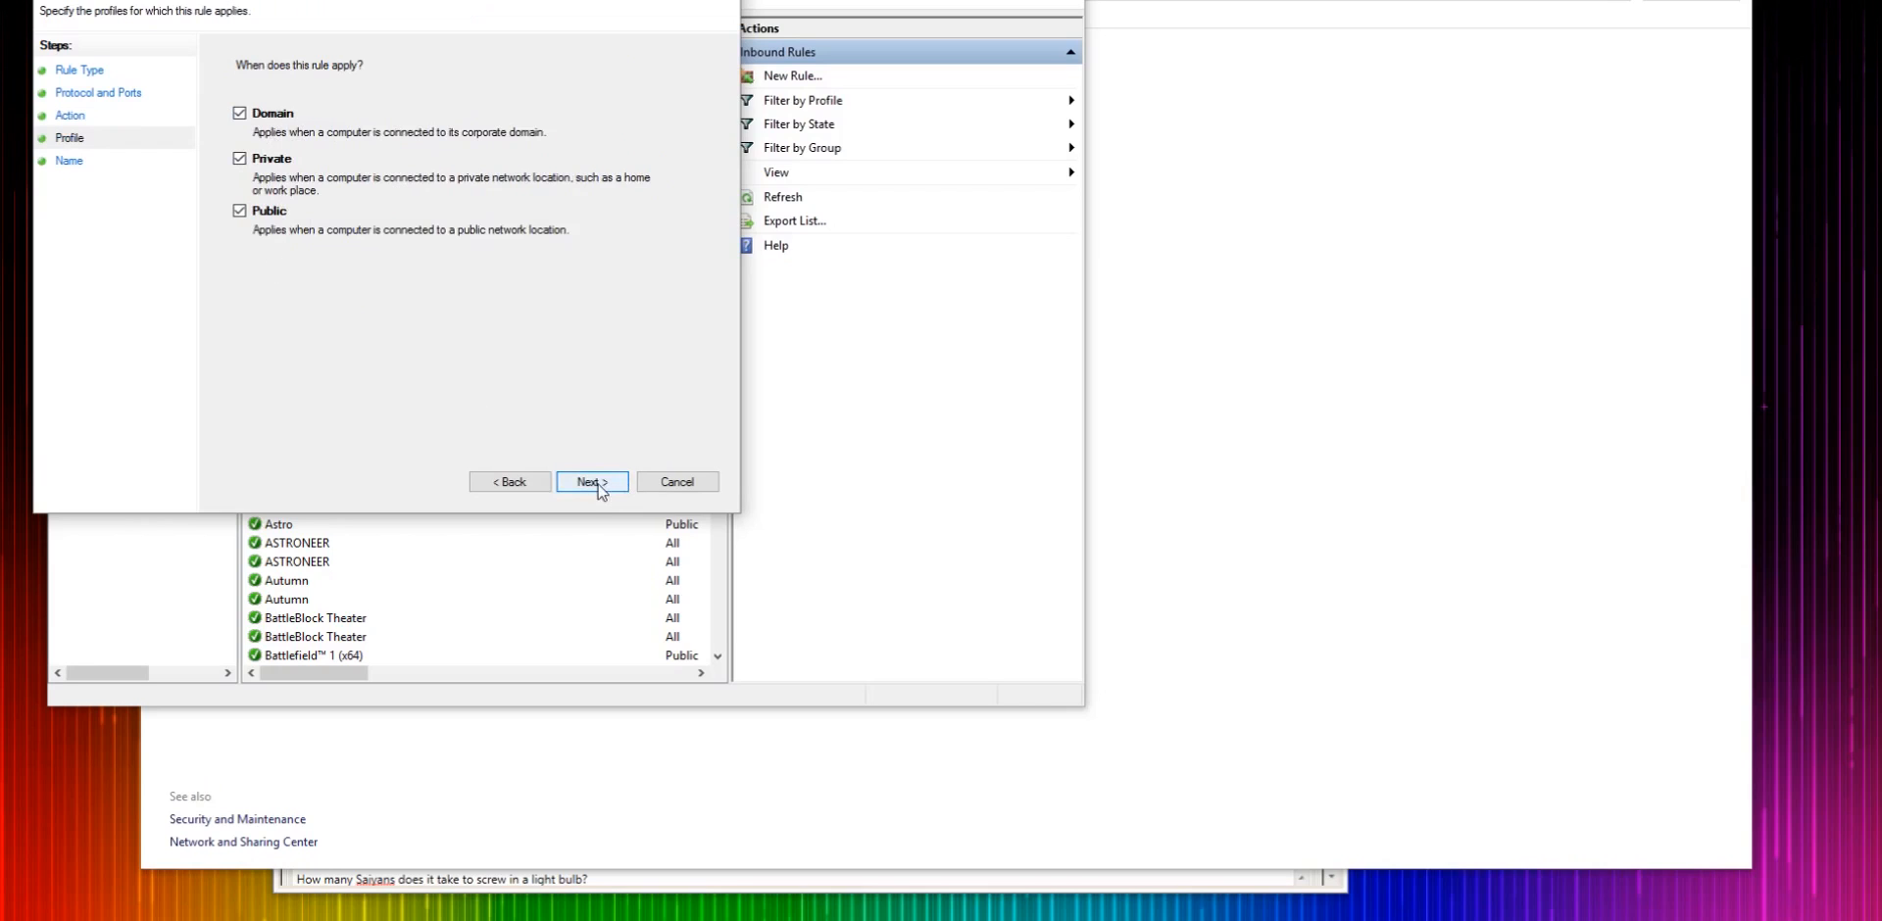
{"action": "left_click", "coordinate": [676, 482]}
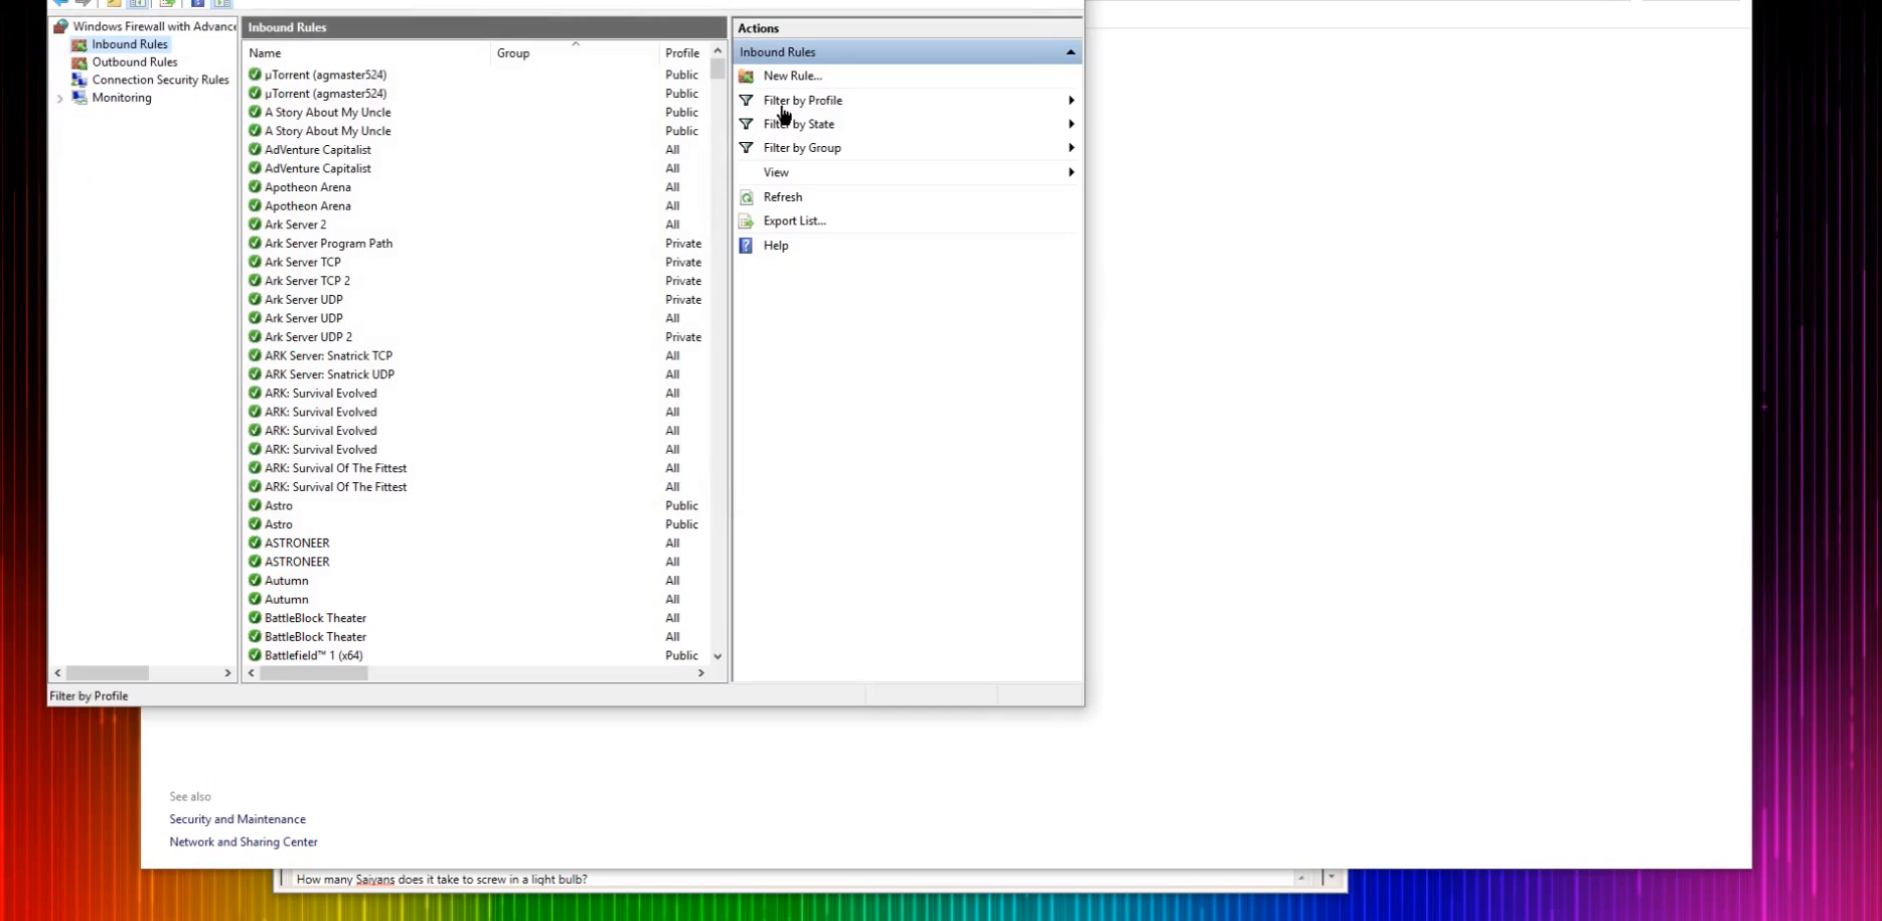
{"action": "left_click", "coordinate": [792, 78]}
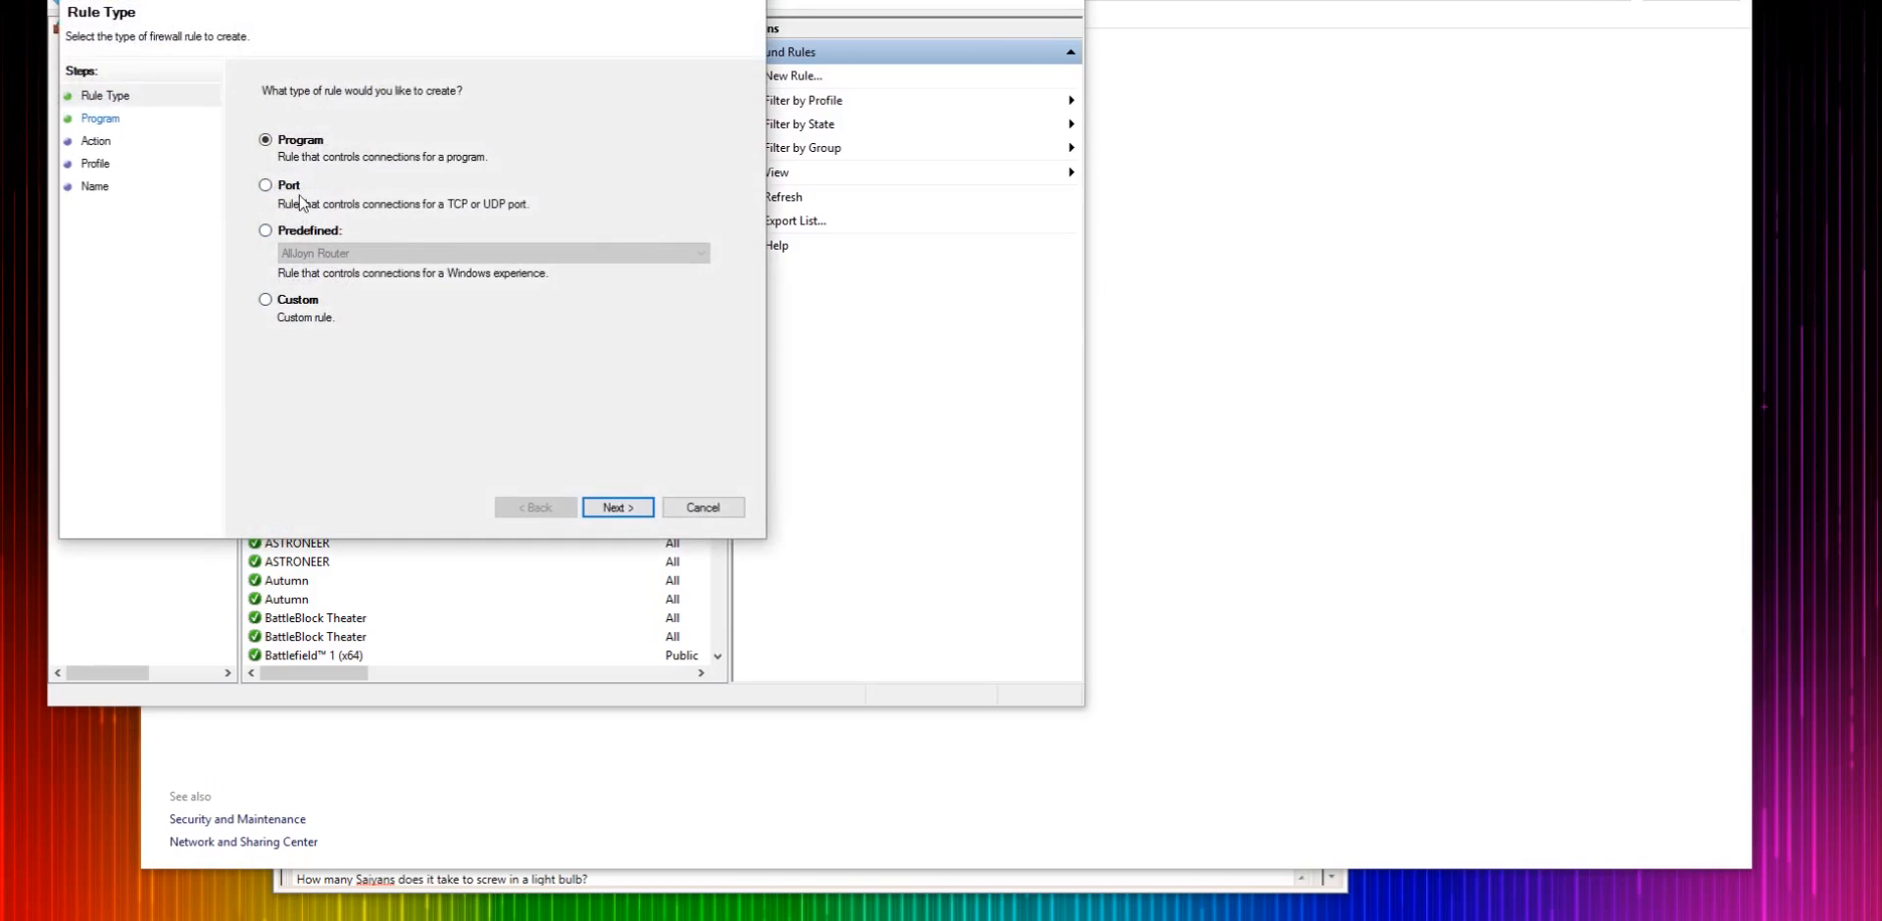
{"action": "left_click", "coordinate": [266, 185]}
{"action": "left_click", "coordinate": [617, 507]}
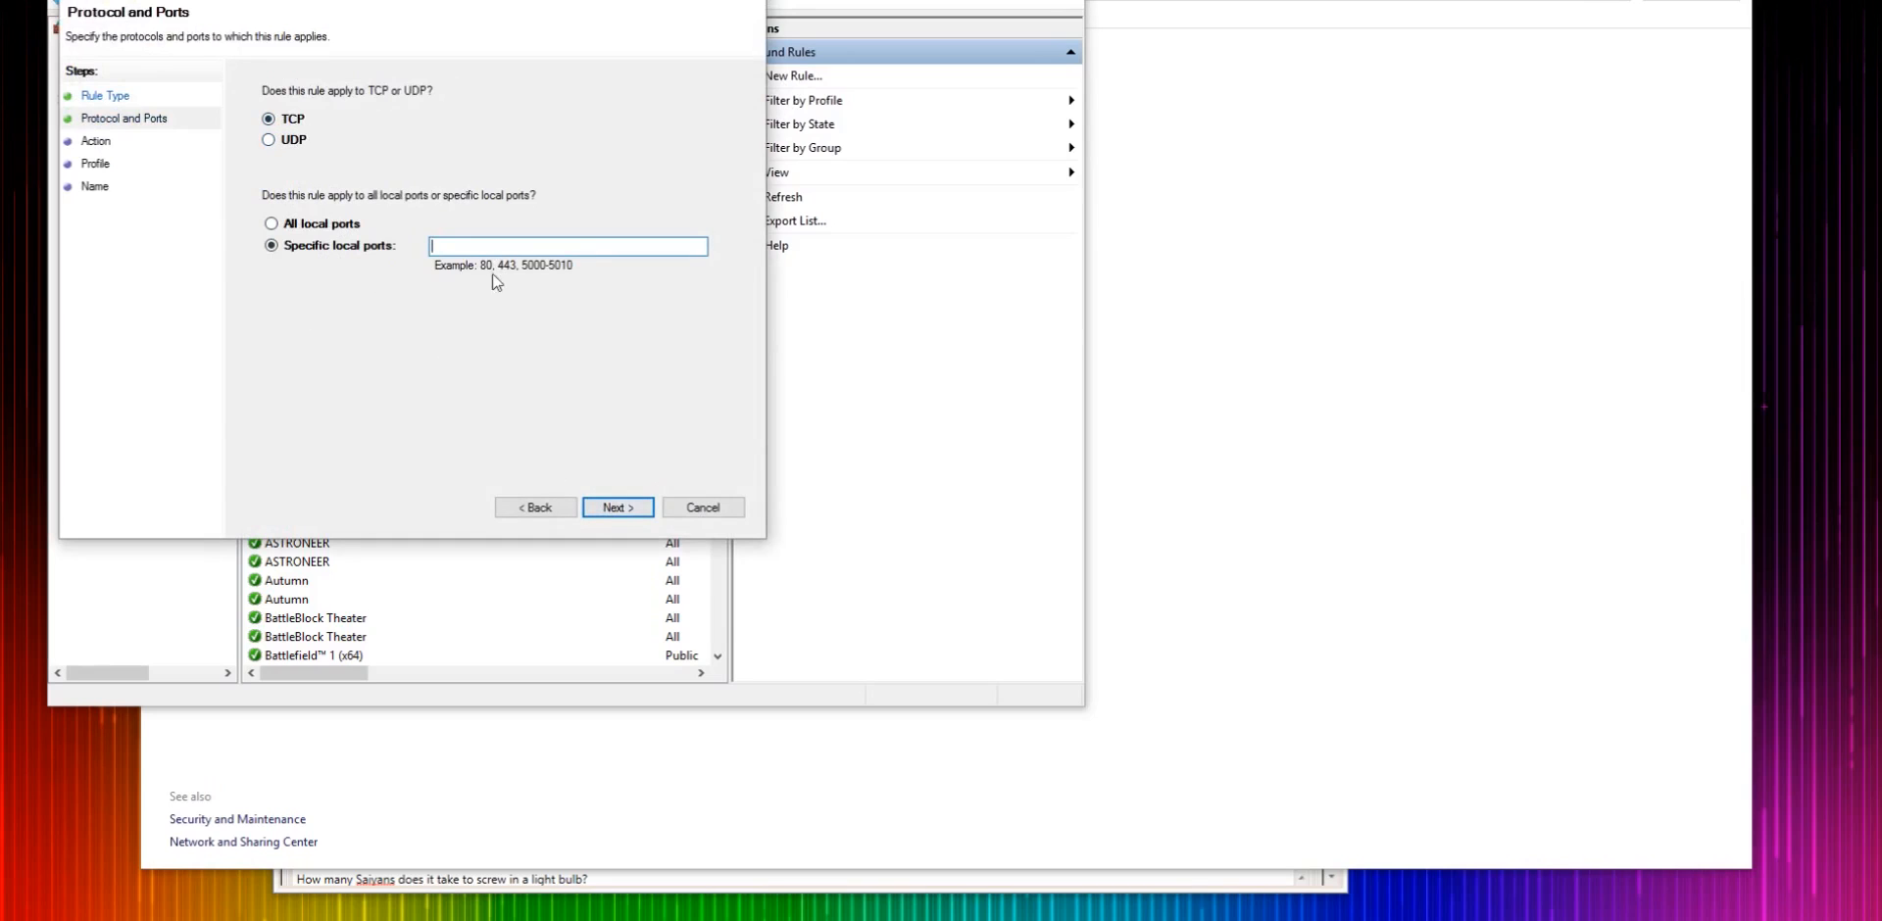
{"action": "type", "text": "2015"}
{"action": "left_click", "coordinate": [609, 518]}
{"action": "left_click", "coordinate": [634, 512]}
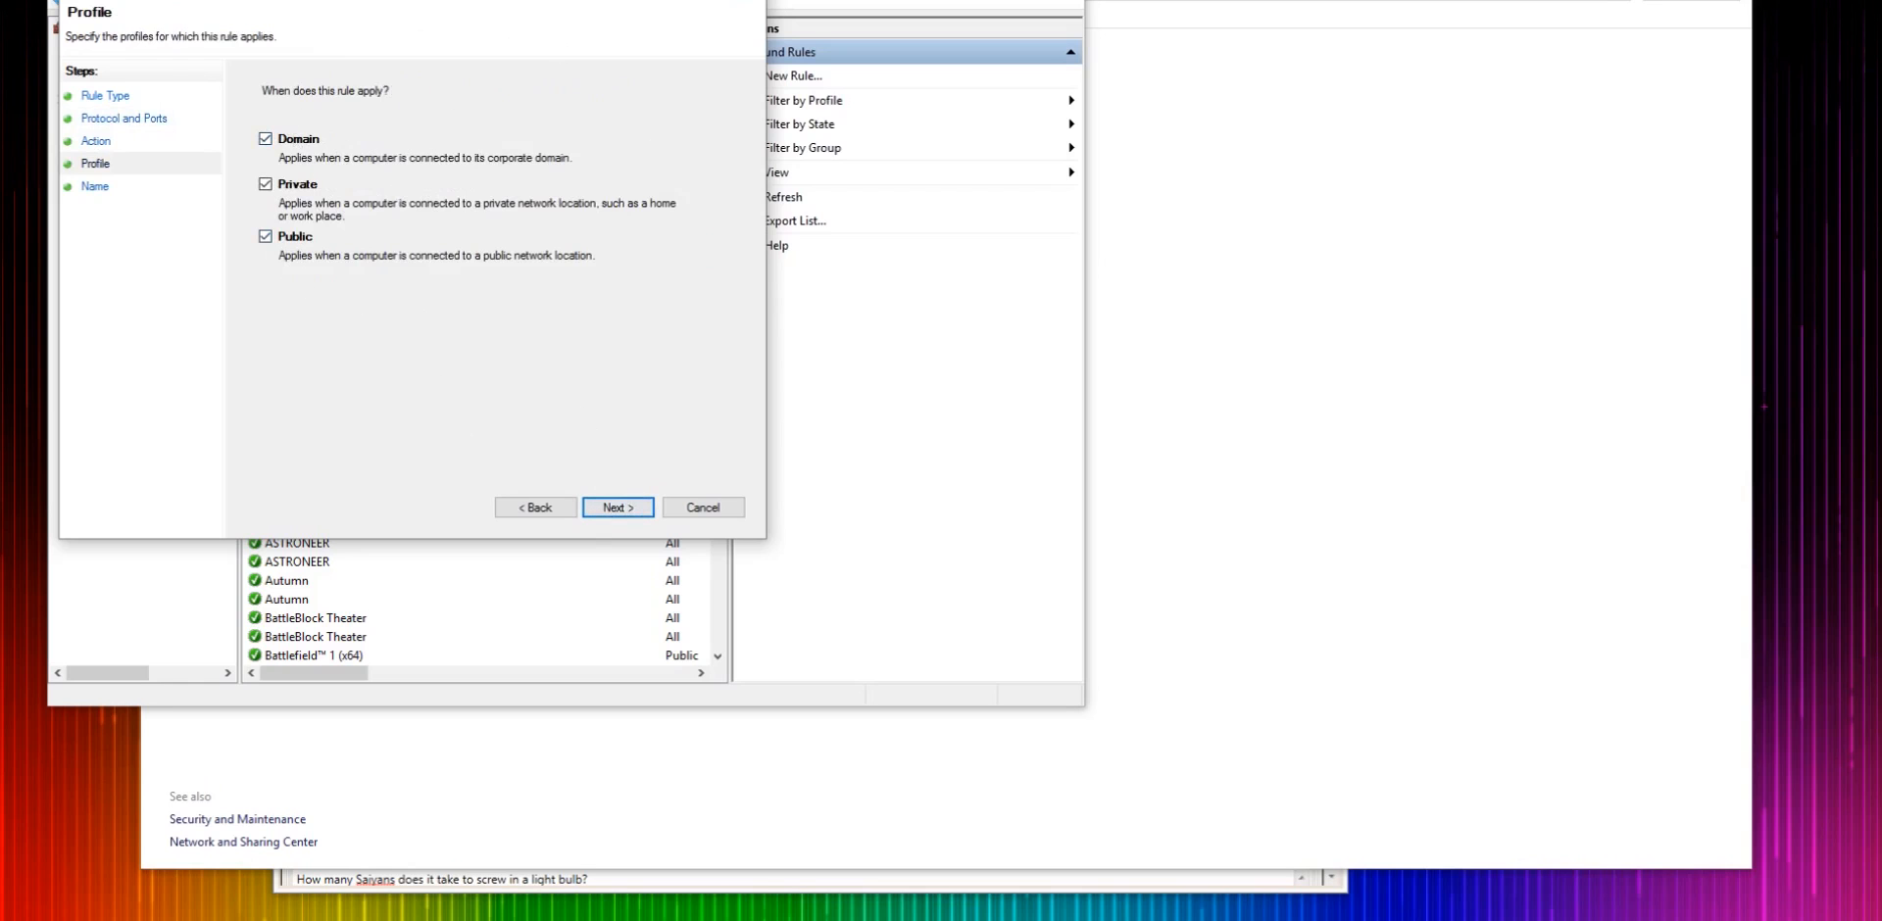
{"action": "left_click", "coordinate": [745, 1]}
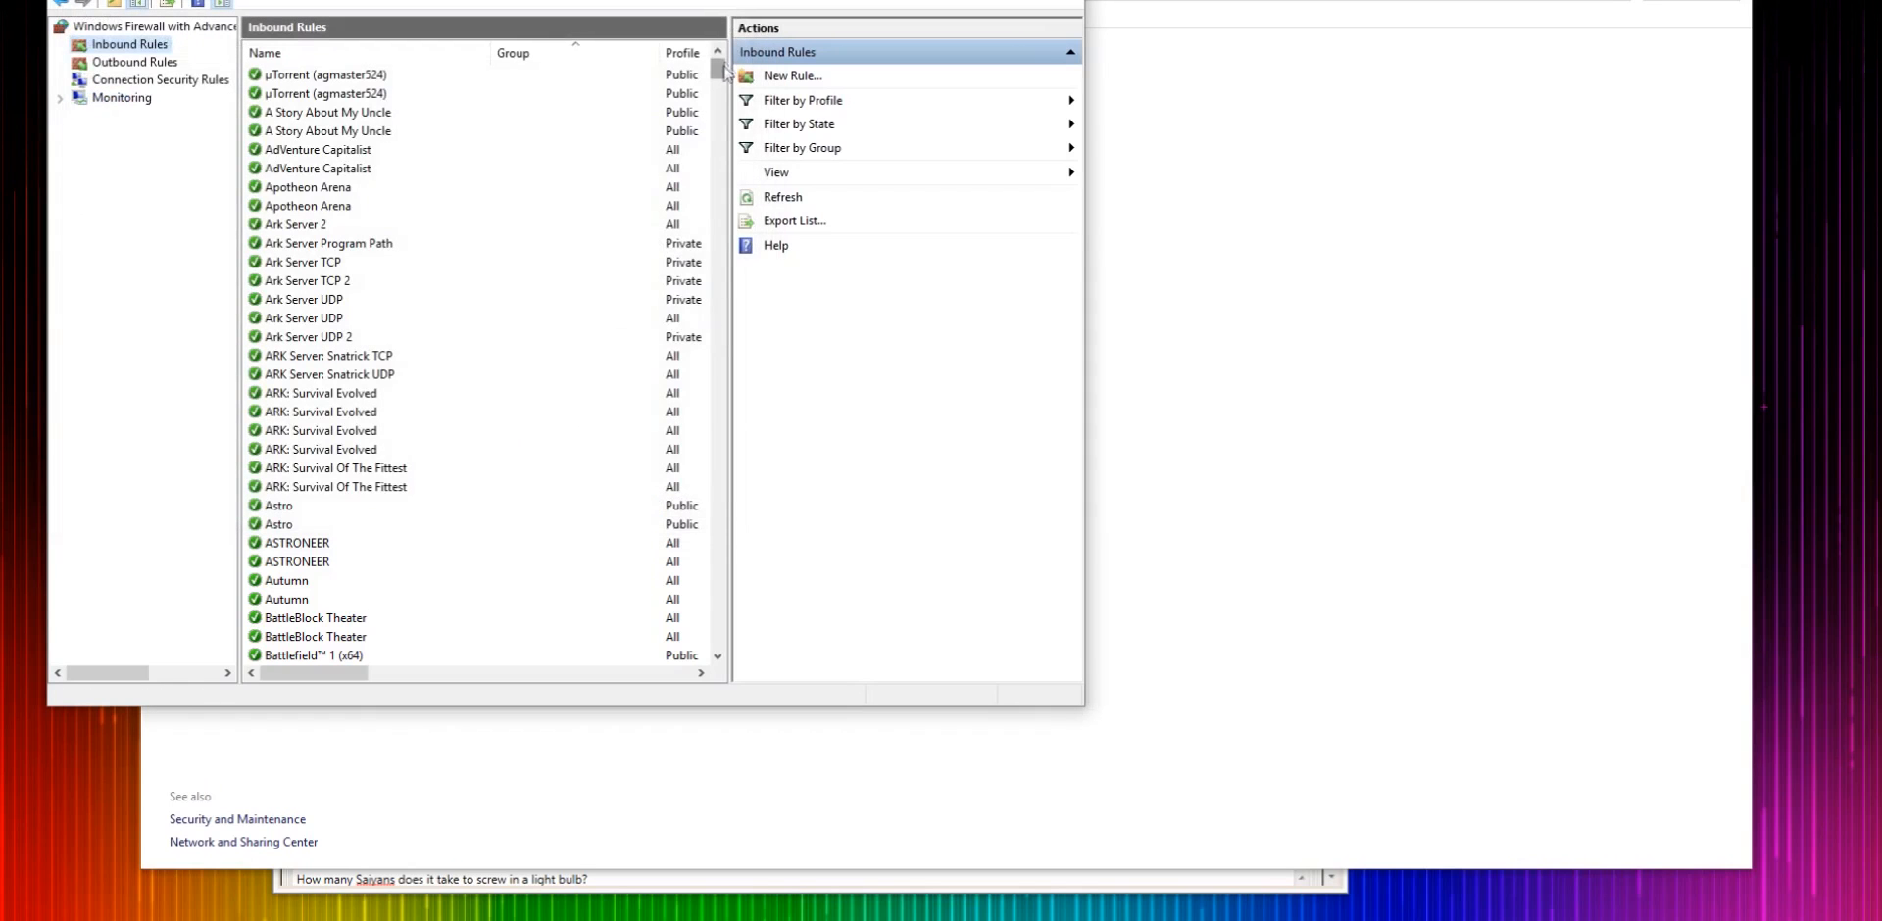
- Review the existing Ark Server inbound rules and their protocols and local ports
{"action": "scroll", "coordinate": [350, 225], "scroll_direction": "down", "scroll_amount": 3}
{"action": "scroll", "coordinate": [350, 226], "scroll_direction": "up", "scroll_amount": 3}
{"action": "scroll", "coordinate": [350, 225], "scroll_direction": "down", "scroll_amount": 1}
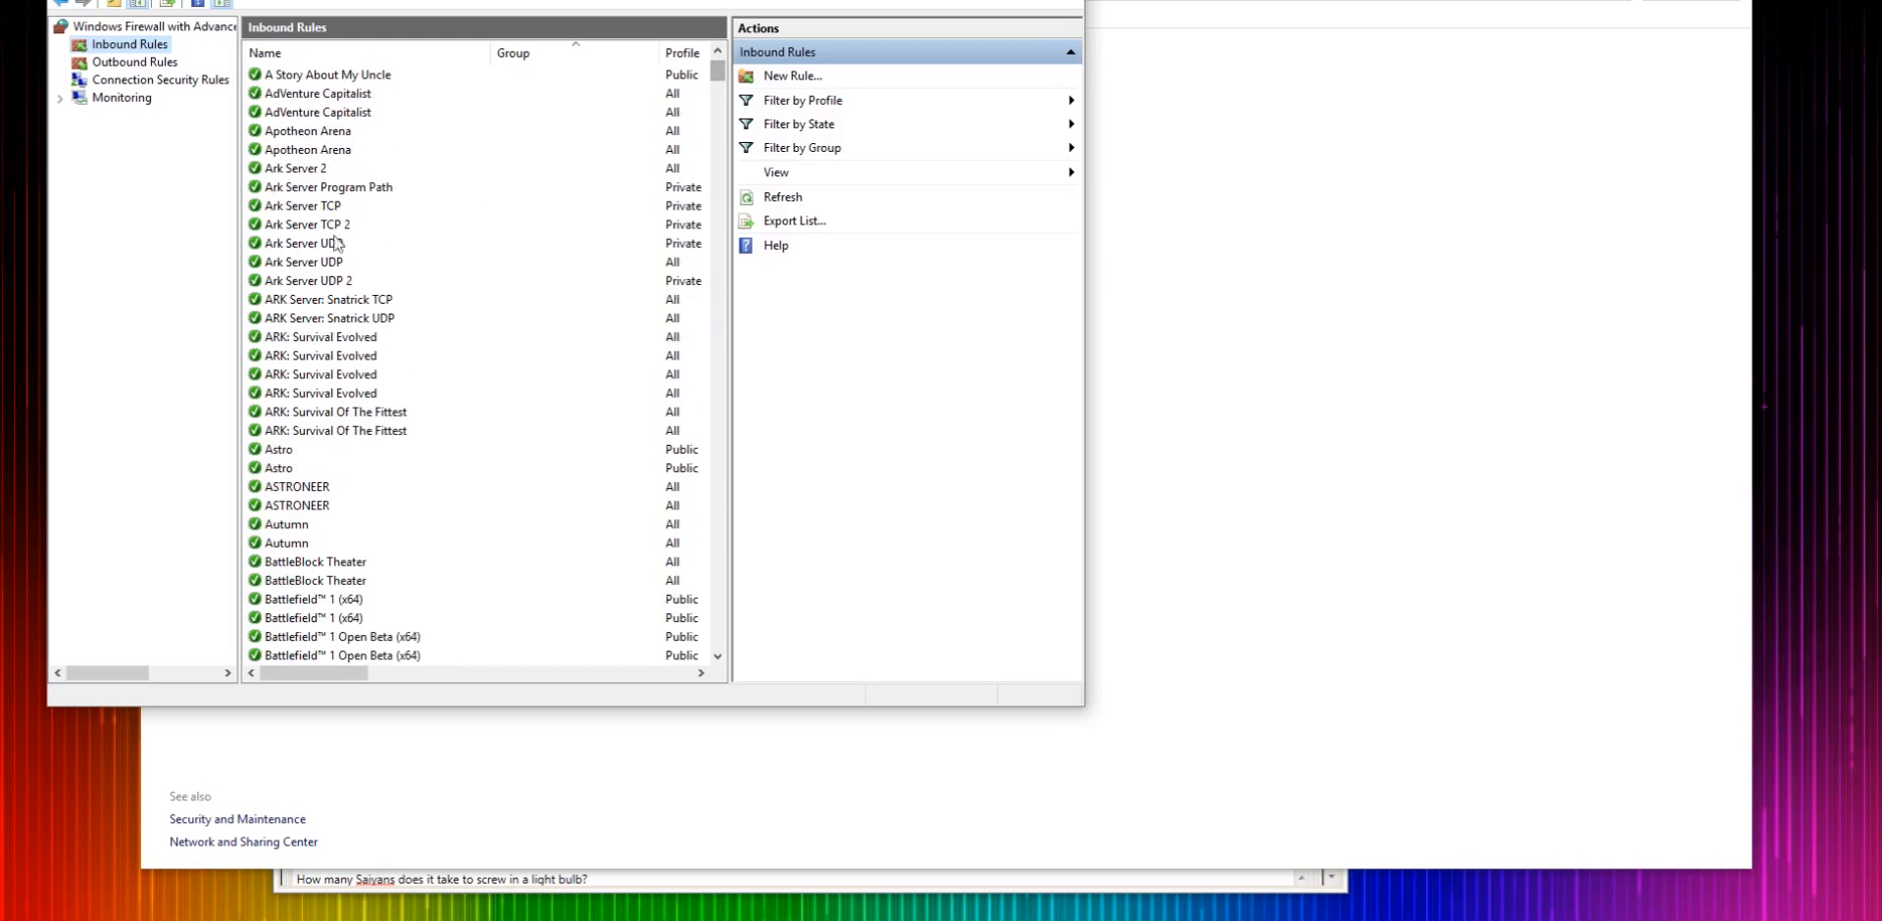
{"action": "left_click", "coordinate": [332, 208]}
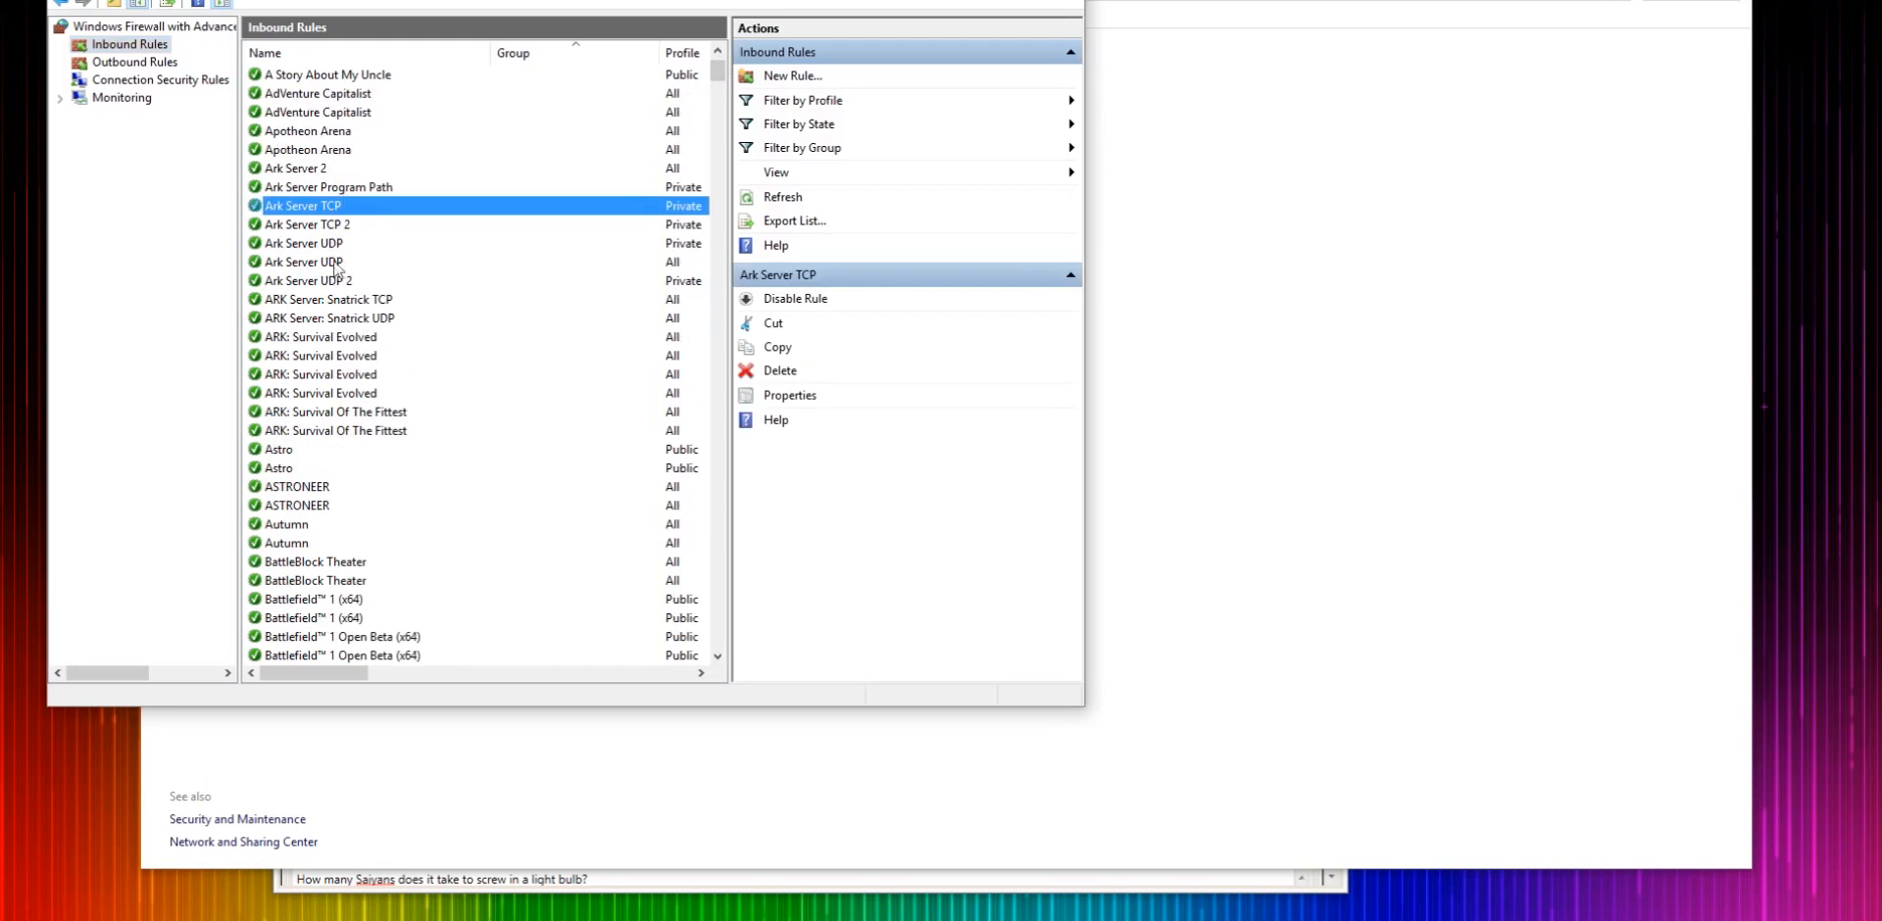
{"action": "left_click", "coordinate": [323, 263]}
{"action": "left_click", "coordinate": [341, 224]}
{"action": "left_click", "coordinate": [358, 243]}
{"action": "left_click", "coordinate": [417, 279]}
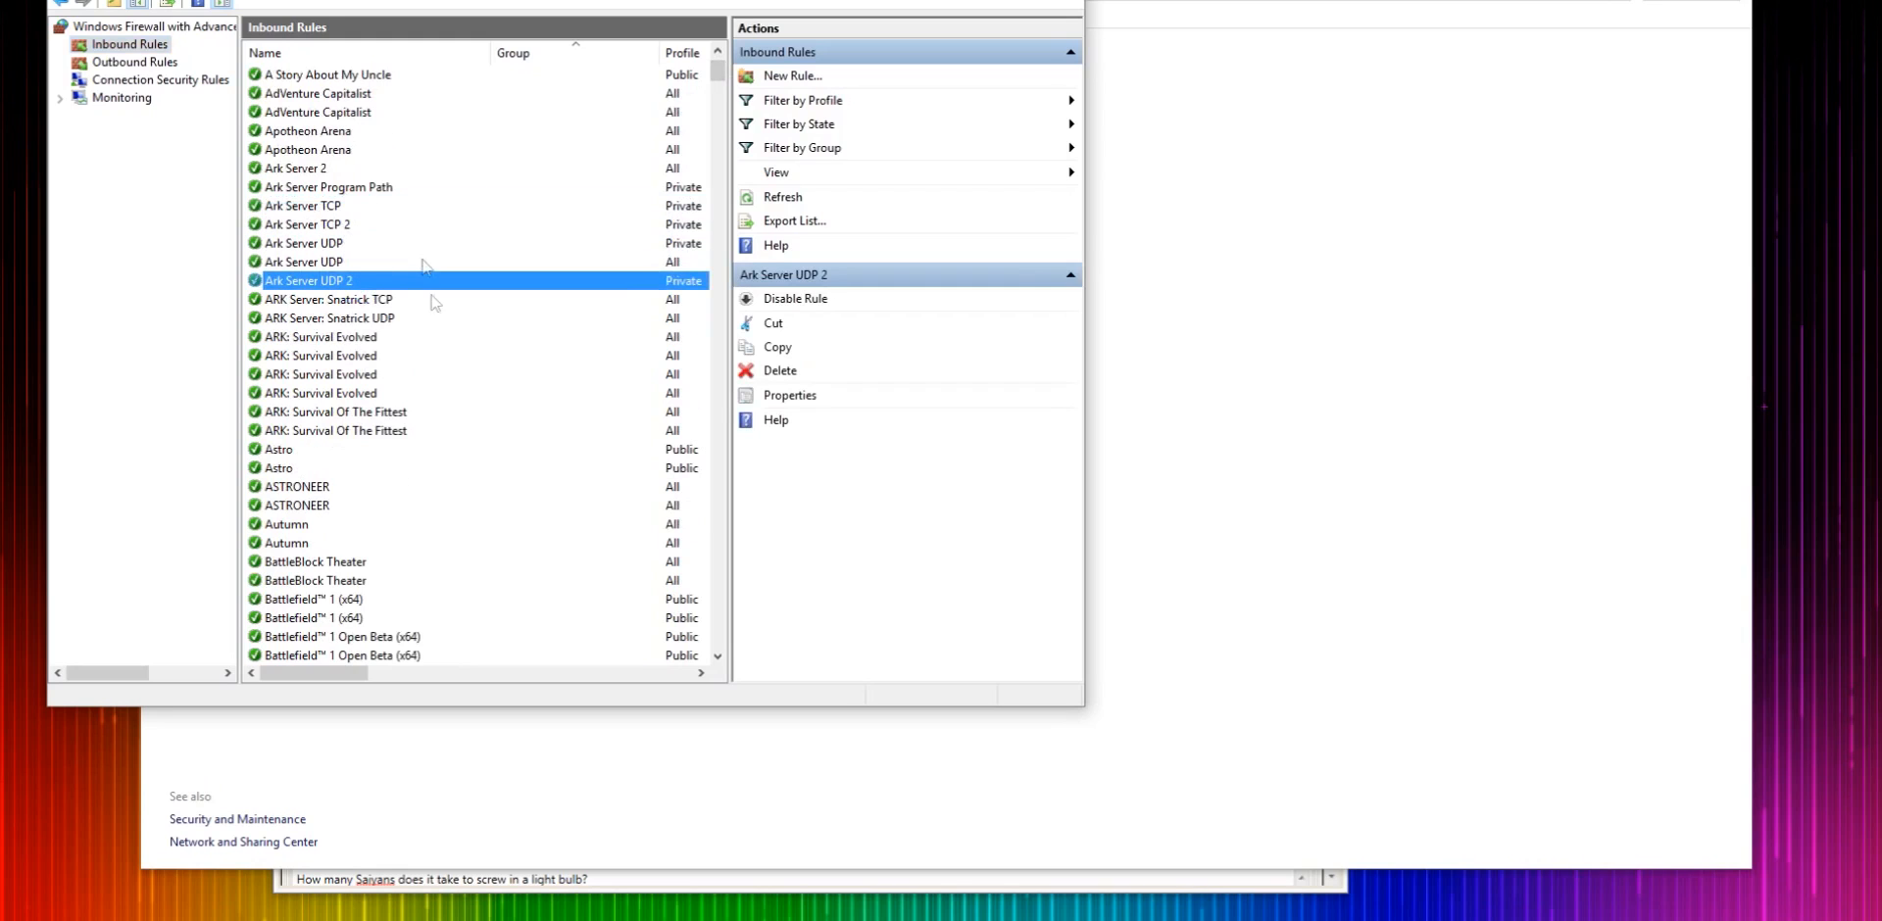
{"action": "left_click_drag", "start_coordinate": [323, 674], "coordinate": [515, 704]}
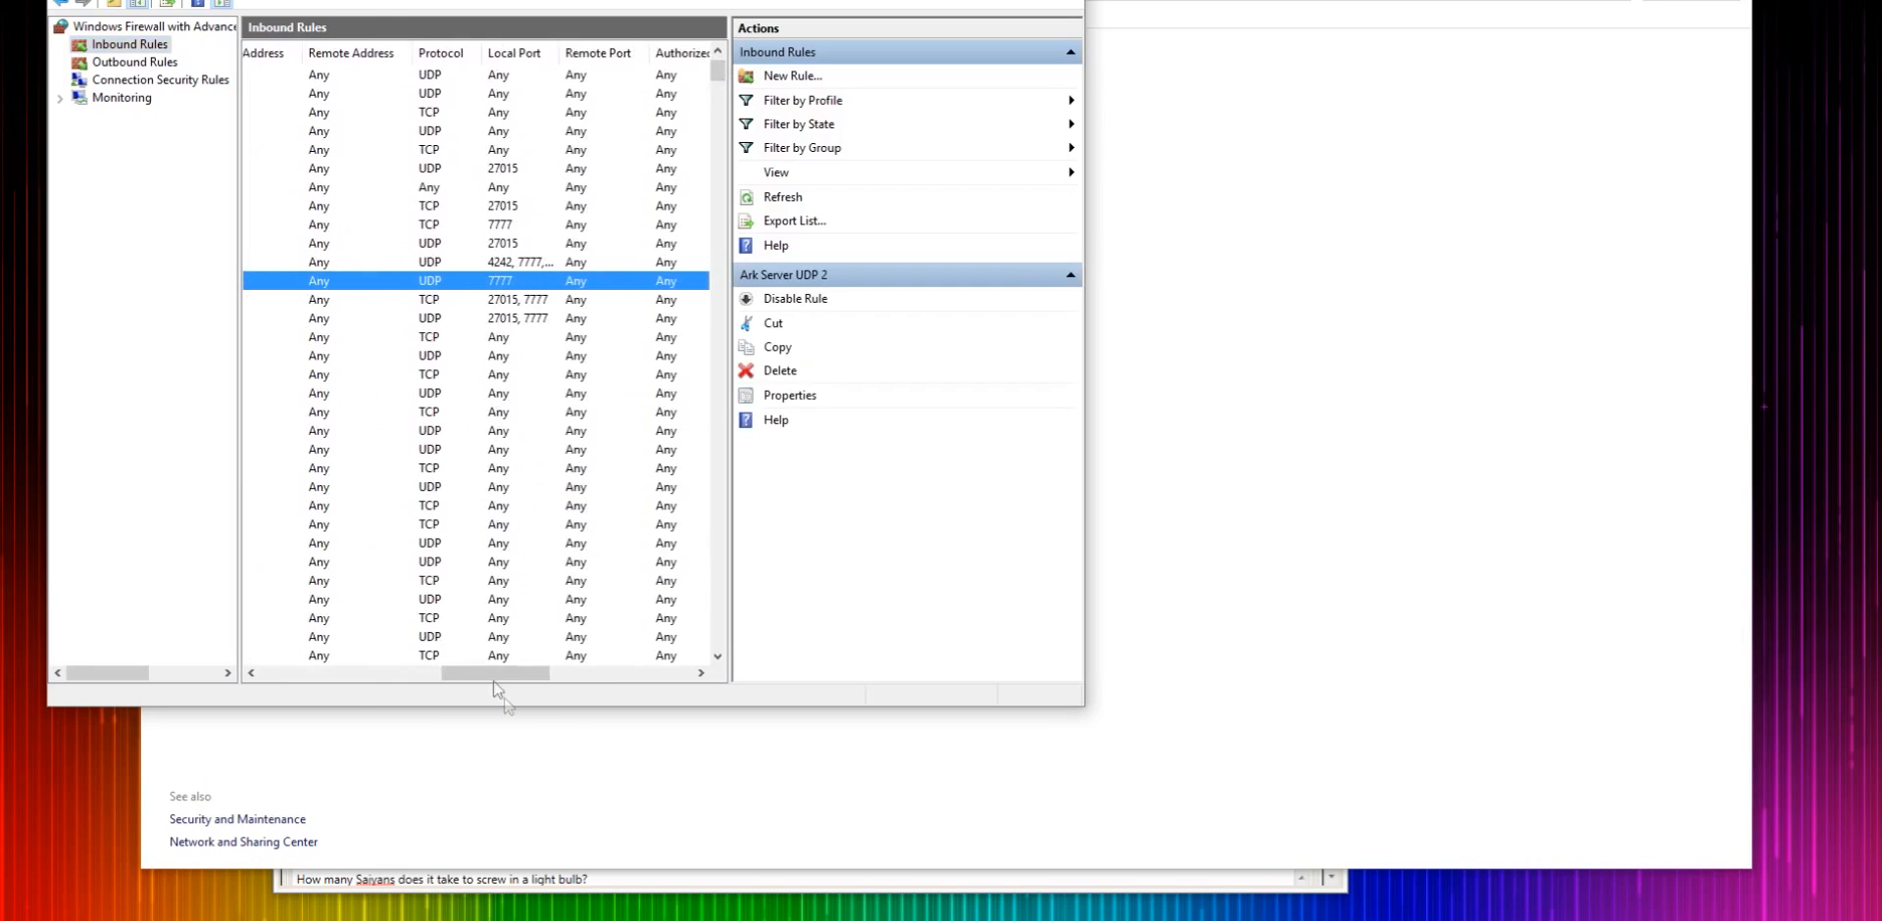
{"action": "left_click", "coordinate": [495, 304]}
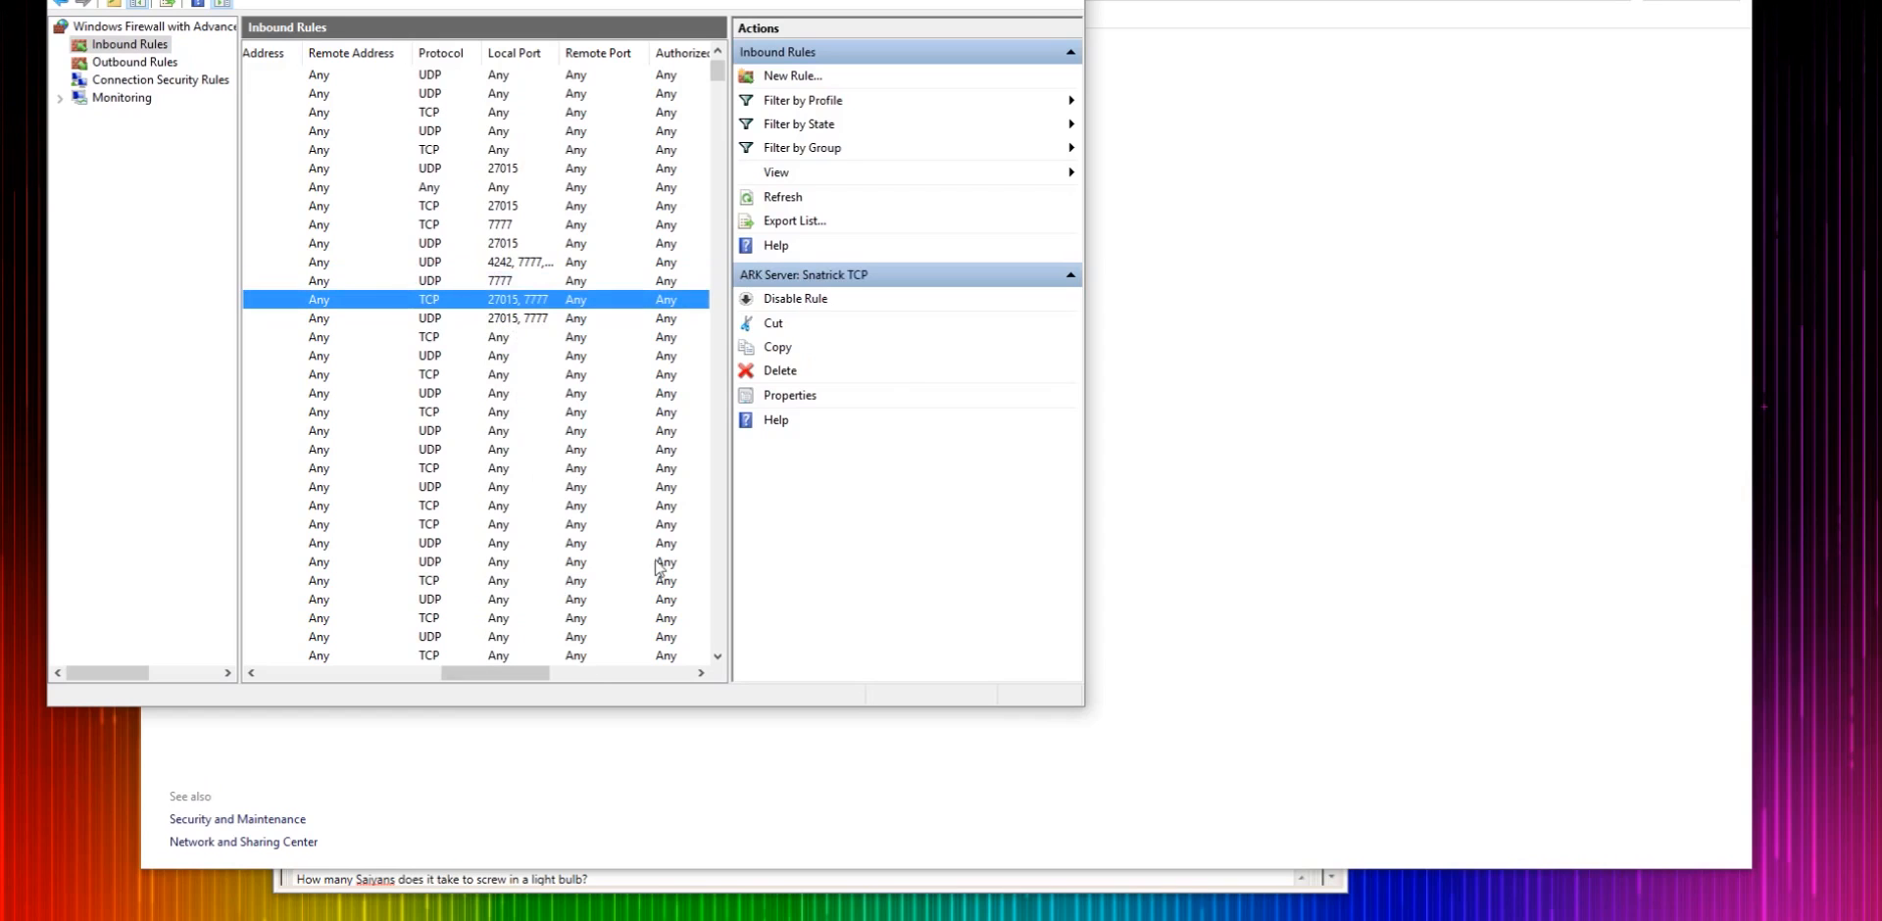
{"action": "left_click", "coordinate": [1063, 0]}
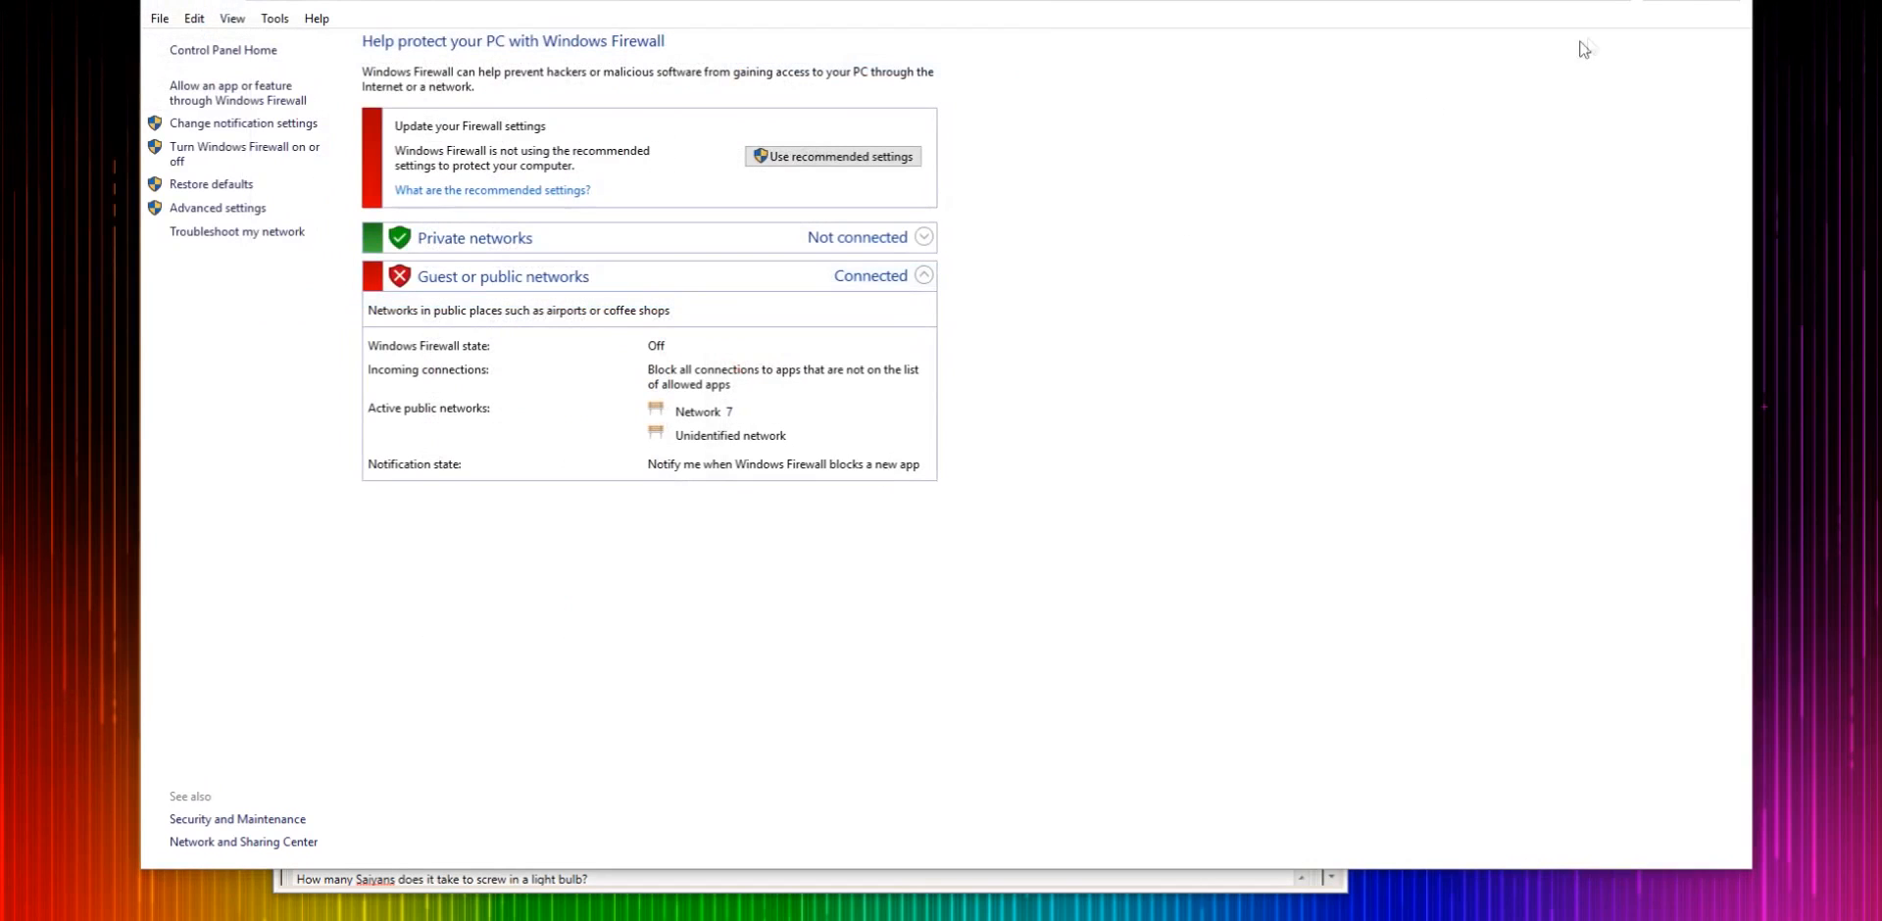
{"action": "left_click", "coordinate": [1729, 0]}
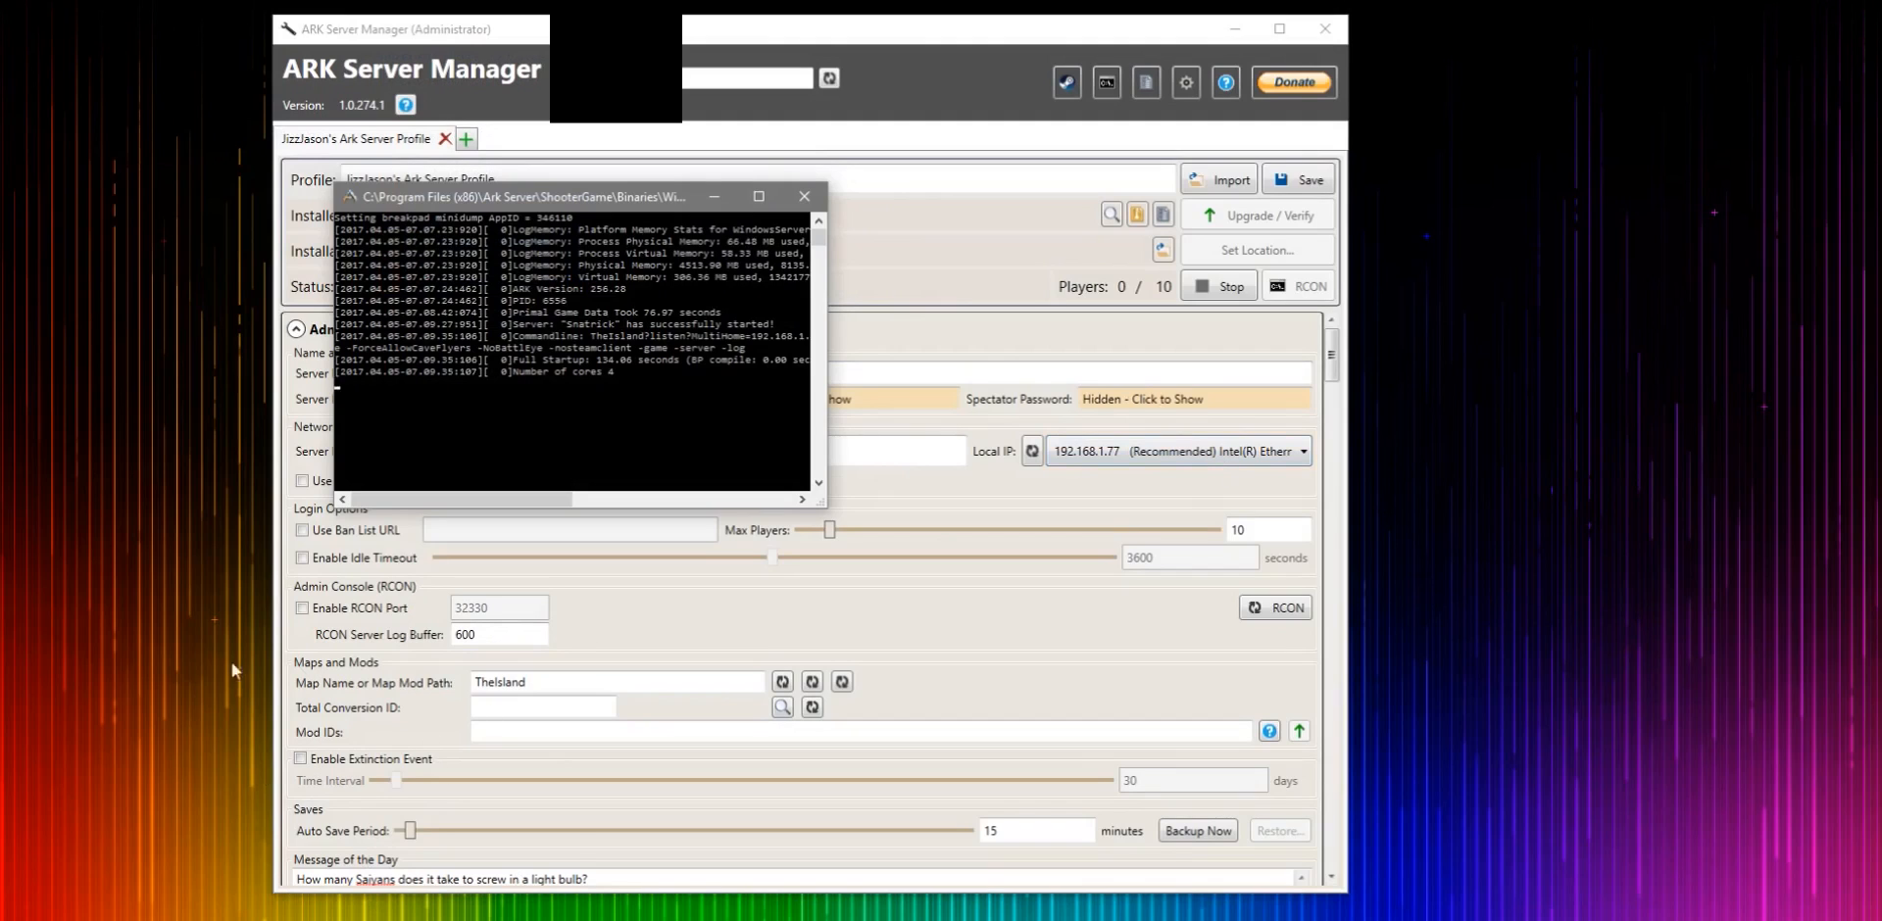
{"action": "left_click_drag", "start_coordinate": [223, 2], "coordinate": [1382, 916]}
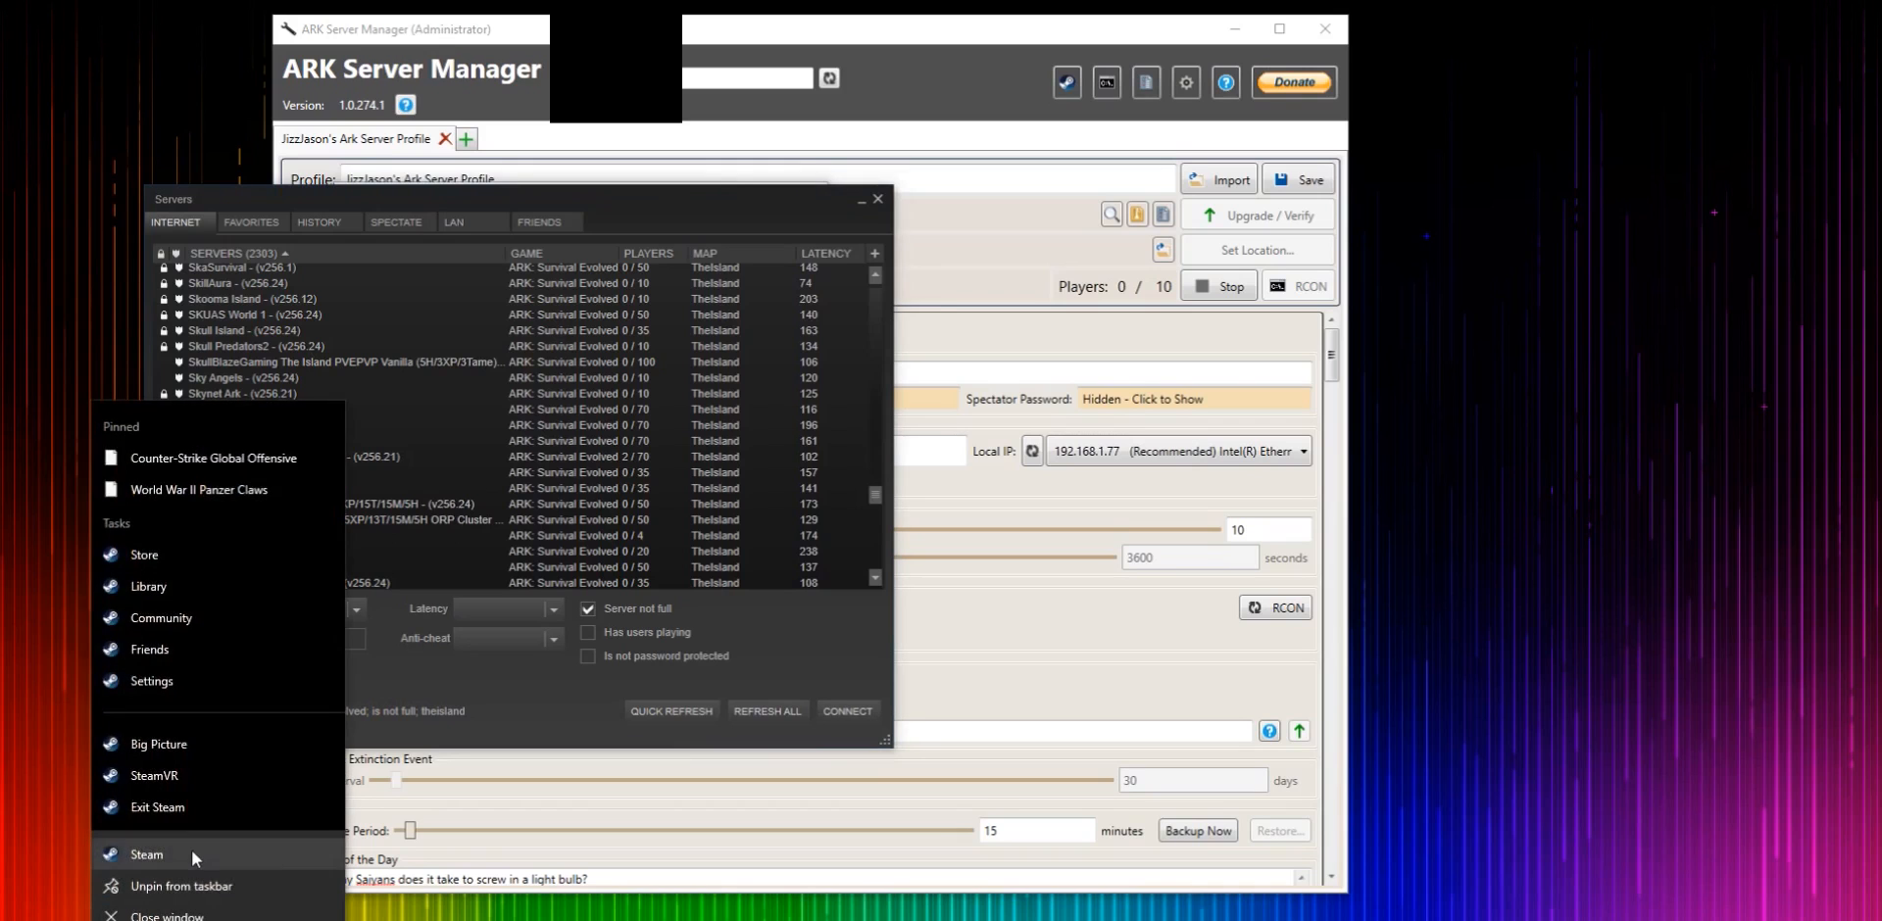
{"action": "left_click", "coordinate": [191, 850]}
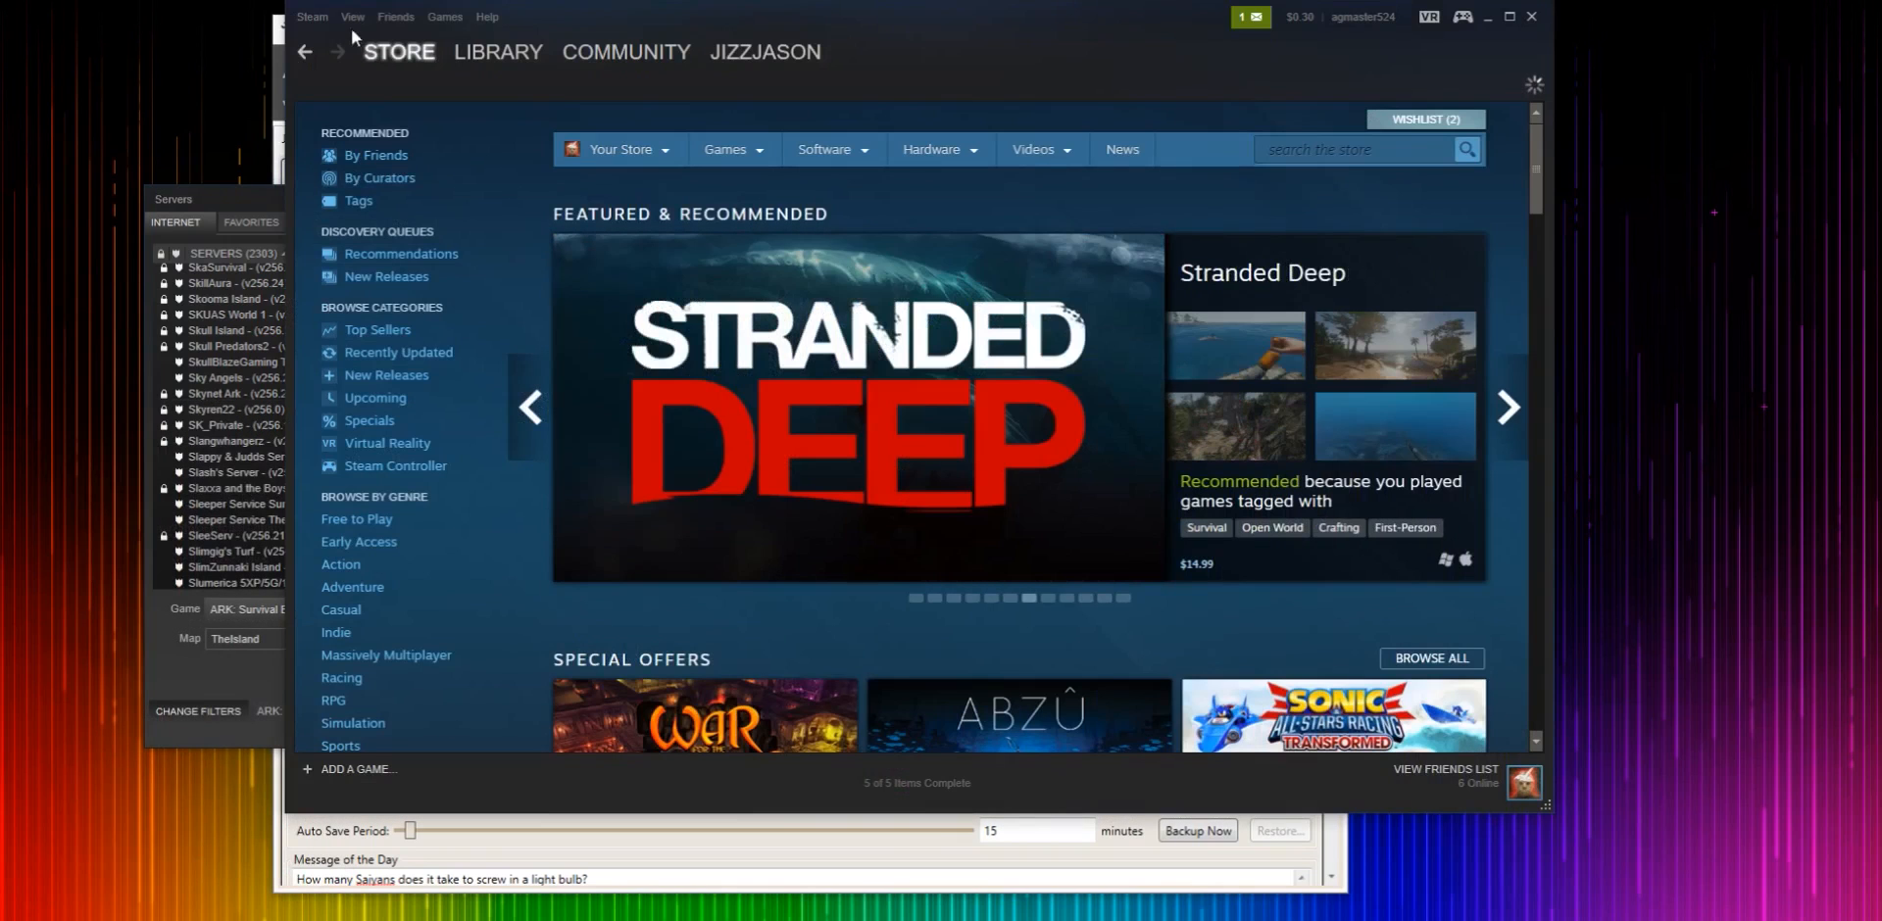
{"action": "left_click", "coordinate": [351, 20]}
{"action": "left_click", "coordinate": [361, 272]}
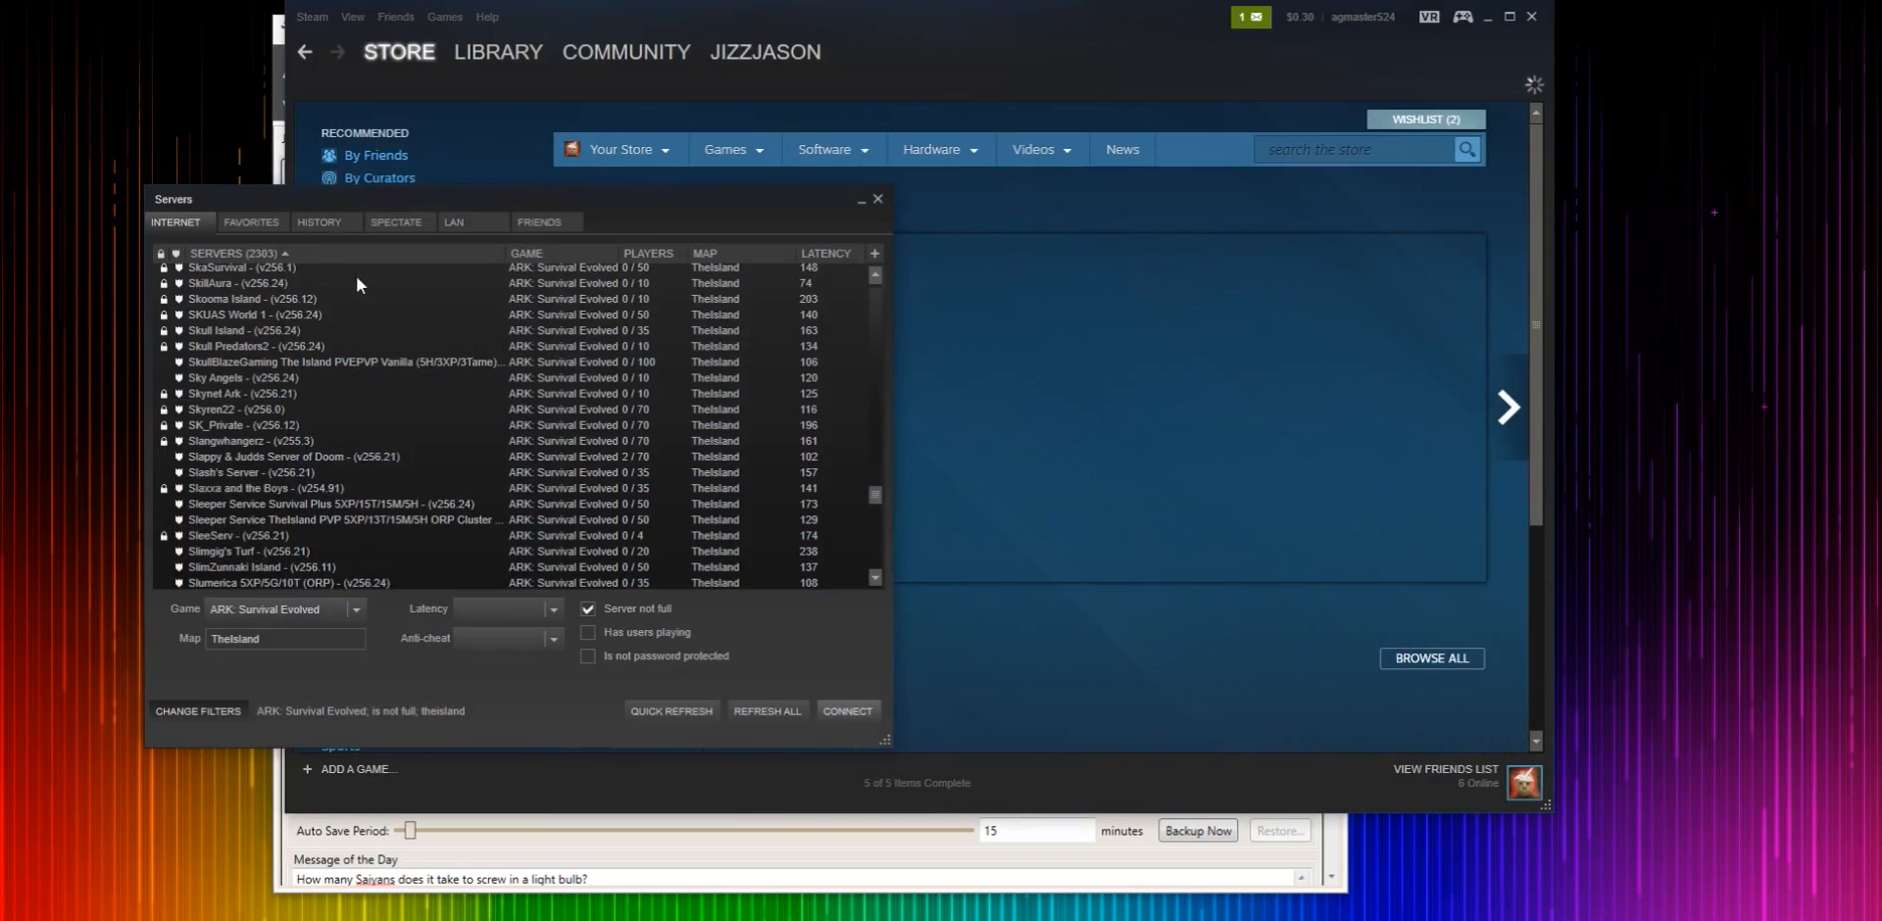
- Browse the ARK internet server list in the Steam server browser, looking for the Snatrick server
{"action": "left_click", "coordinate": [1531, 16]}
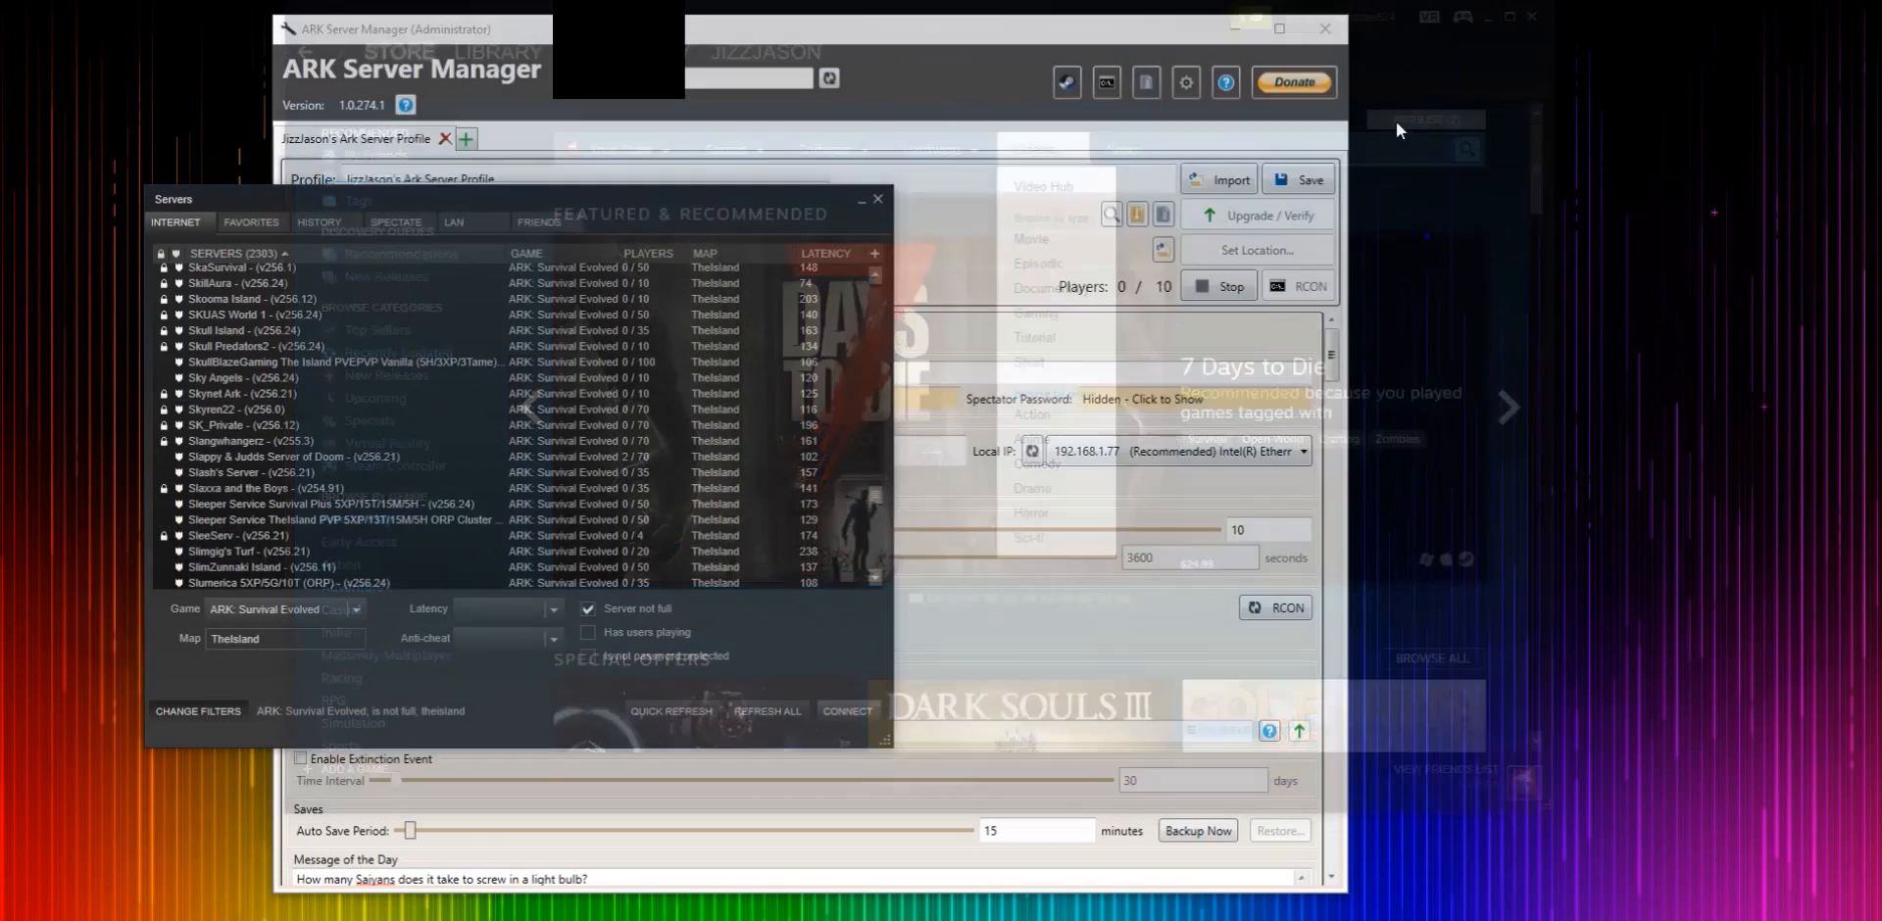
{"action": "left_click_drag", "start_coordinate": [729, 206], "coordinate": [1041, 189]}
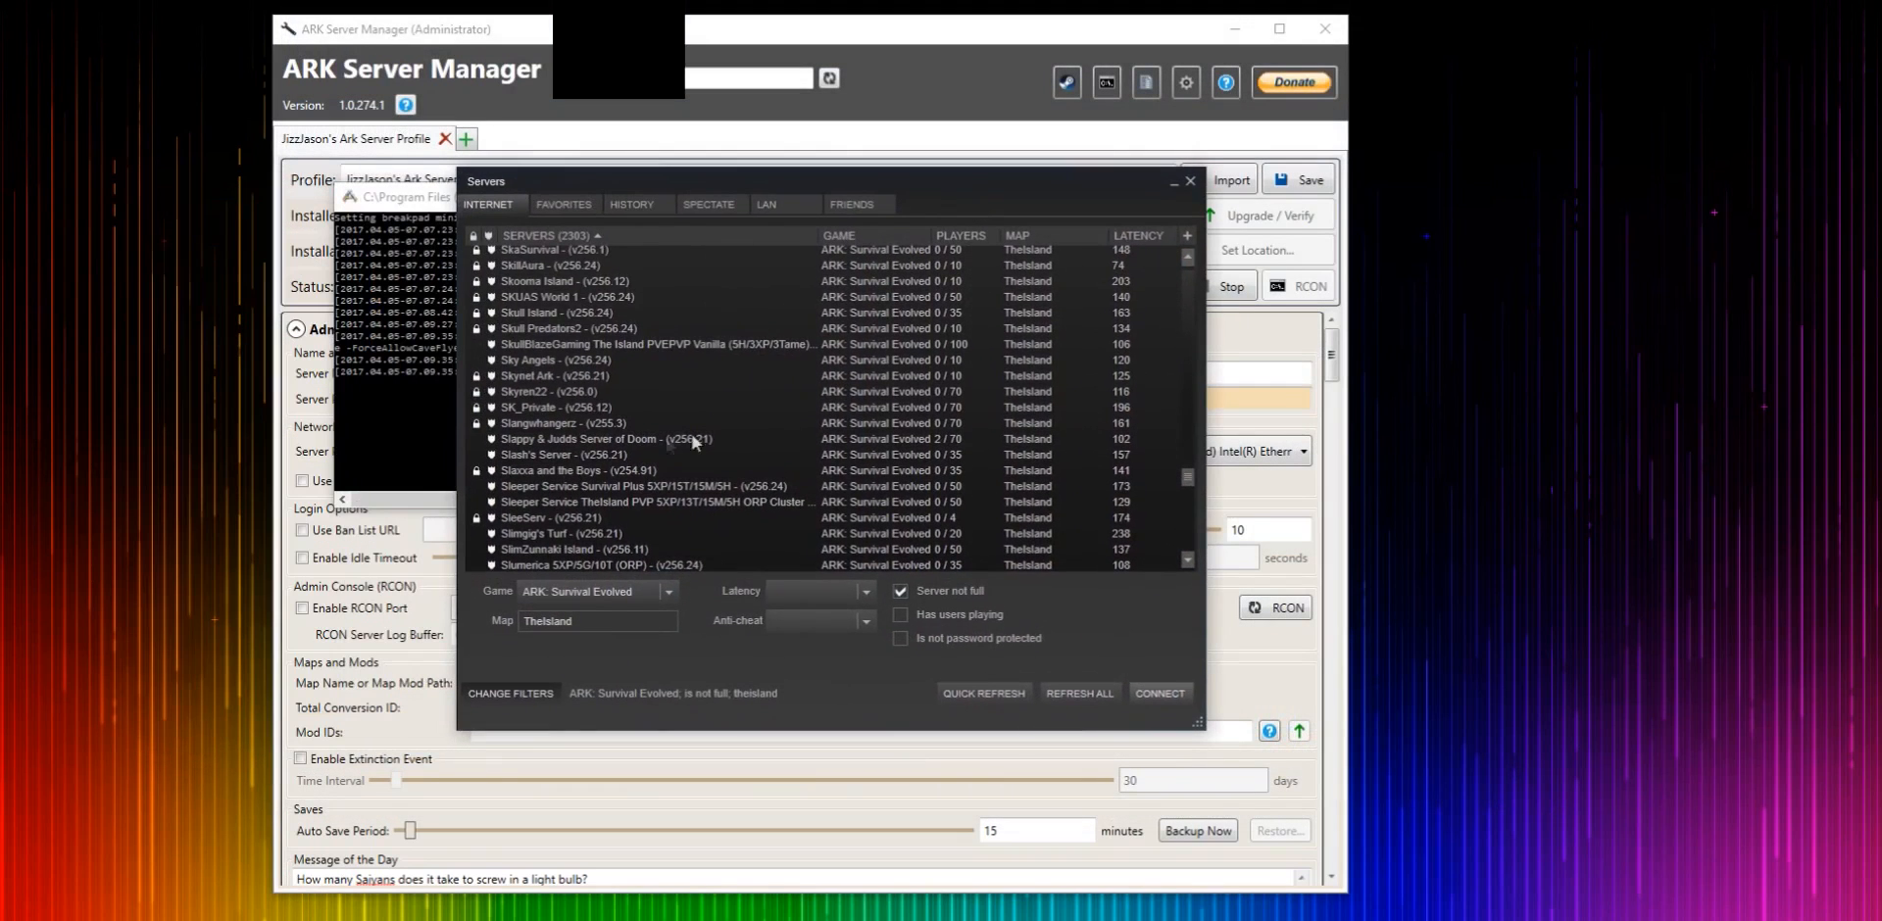
{"action": "scroll", "coordinate": [698, 470], "scroll_direction": "up", "scroll_amount": 20}
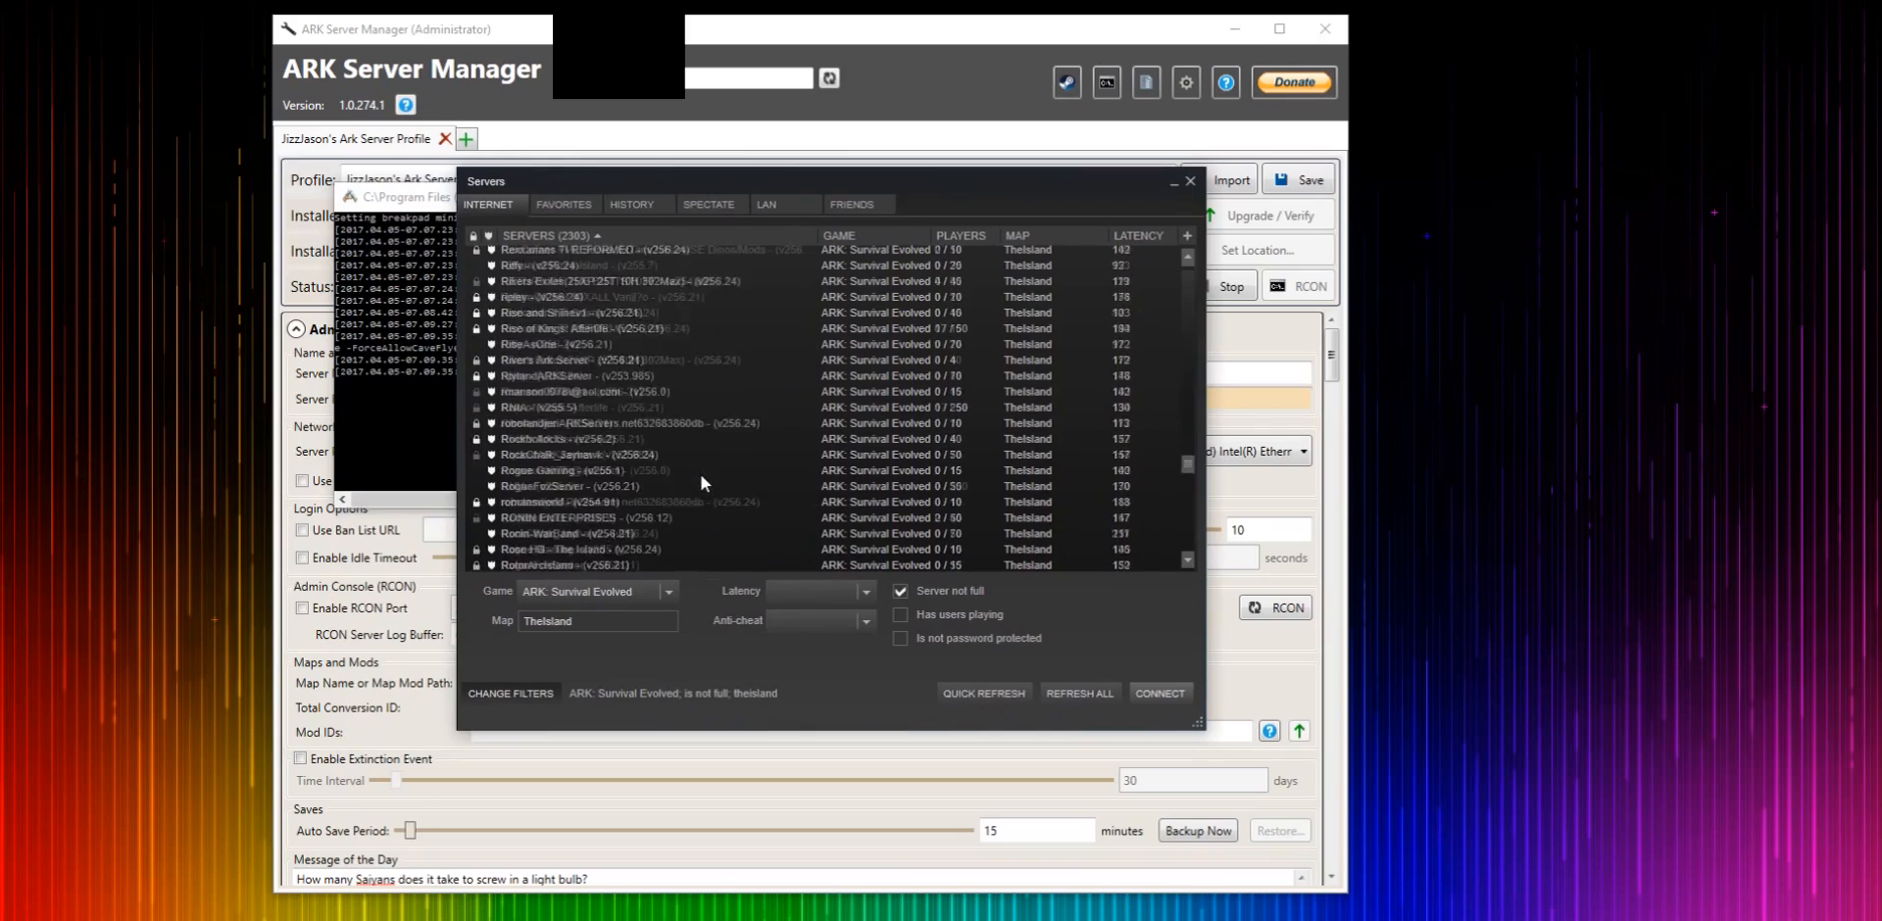
{"action": "left_click_drag", "start_coordinate": [1189, 457], "coordinate": [1216, 428]}
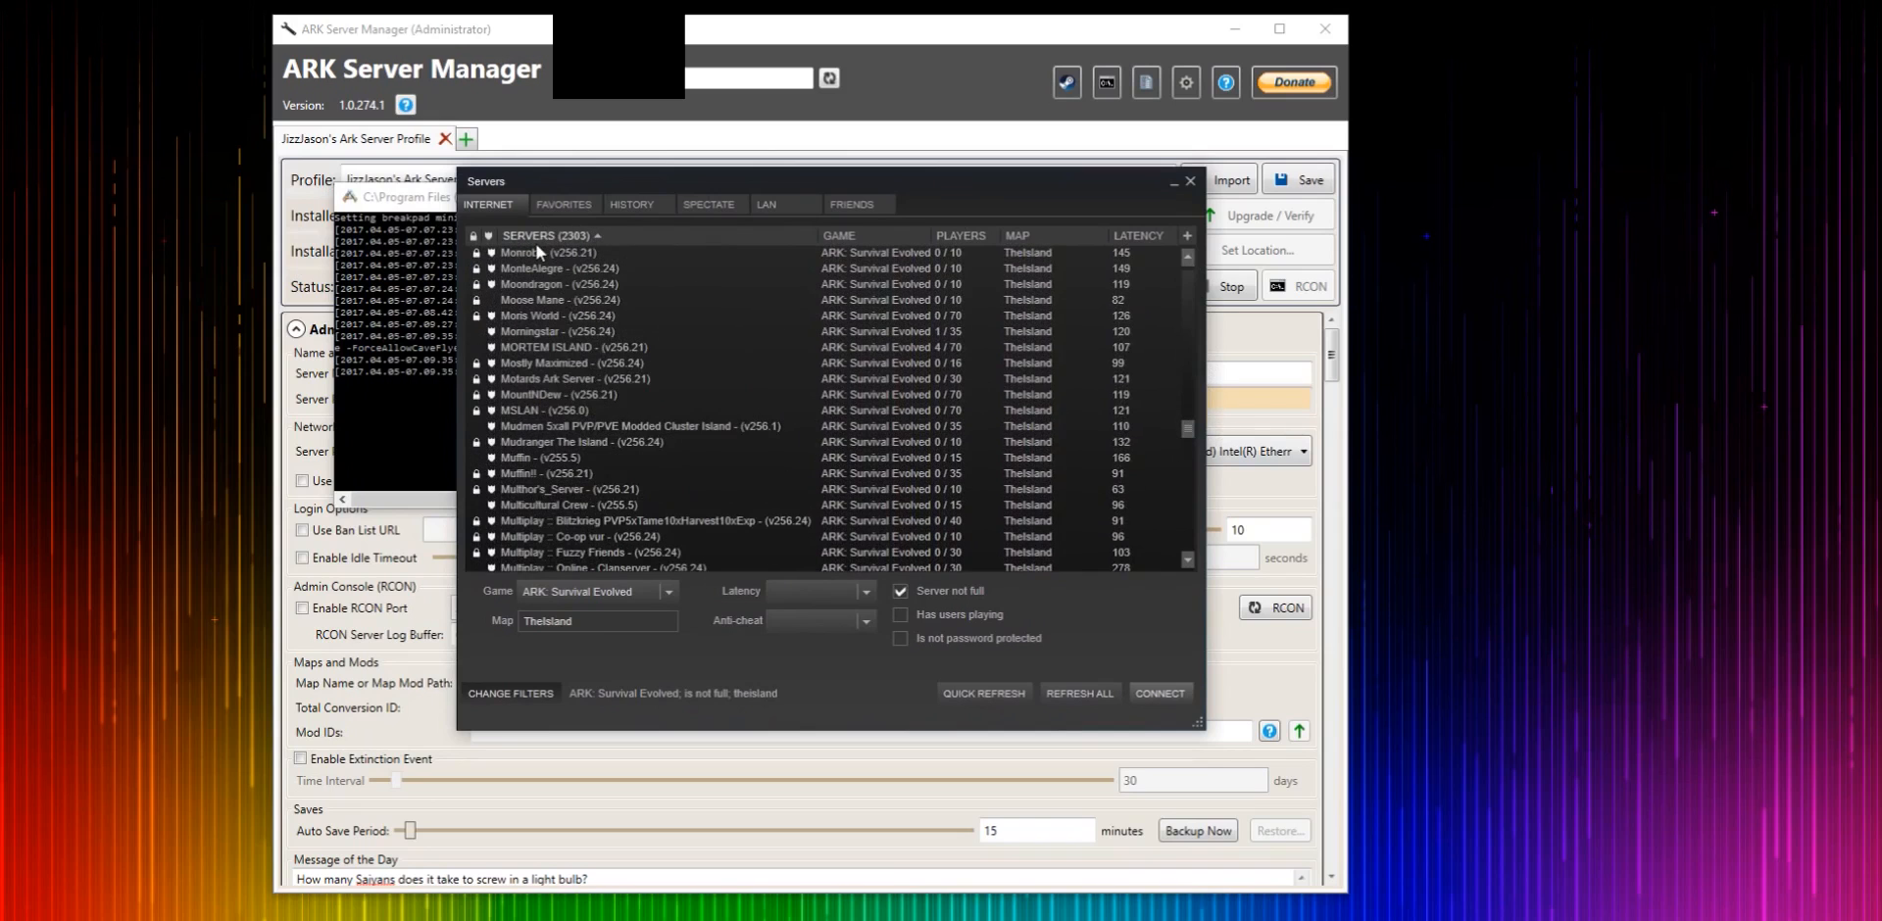
{"action": "left_click_drag", "start_coordinate": [1187, 429], "coordinate": [1194, 470]}
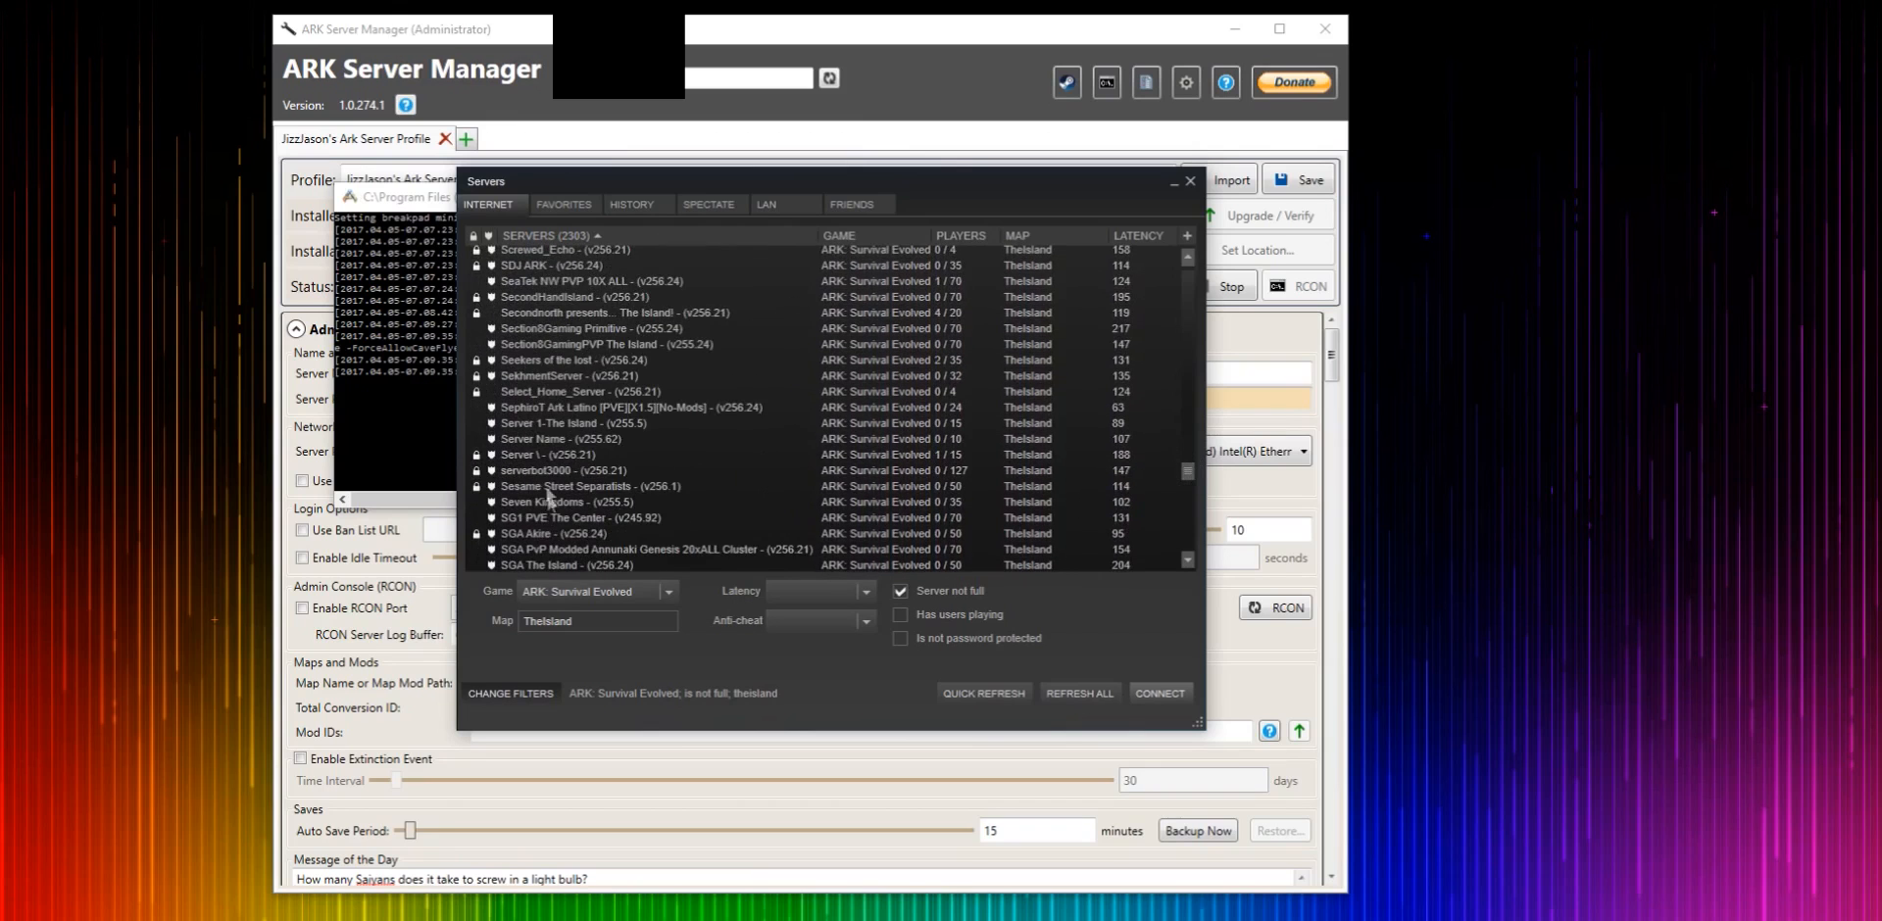
{"action": "left_click_drag", "start_coordinate": [397, 200], "coordinate": [683, 276]}
{"action": "mouse_move", "coordinate": [450, 377]}
{"action": "left_mouse_down"}
{"action": "mouse_move", "coordinate": [392, 377]}
{"action": "mouse_move", "coordinate": [415, 382]}
{"action": "left_mouse_up"}
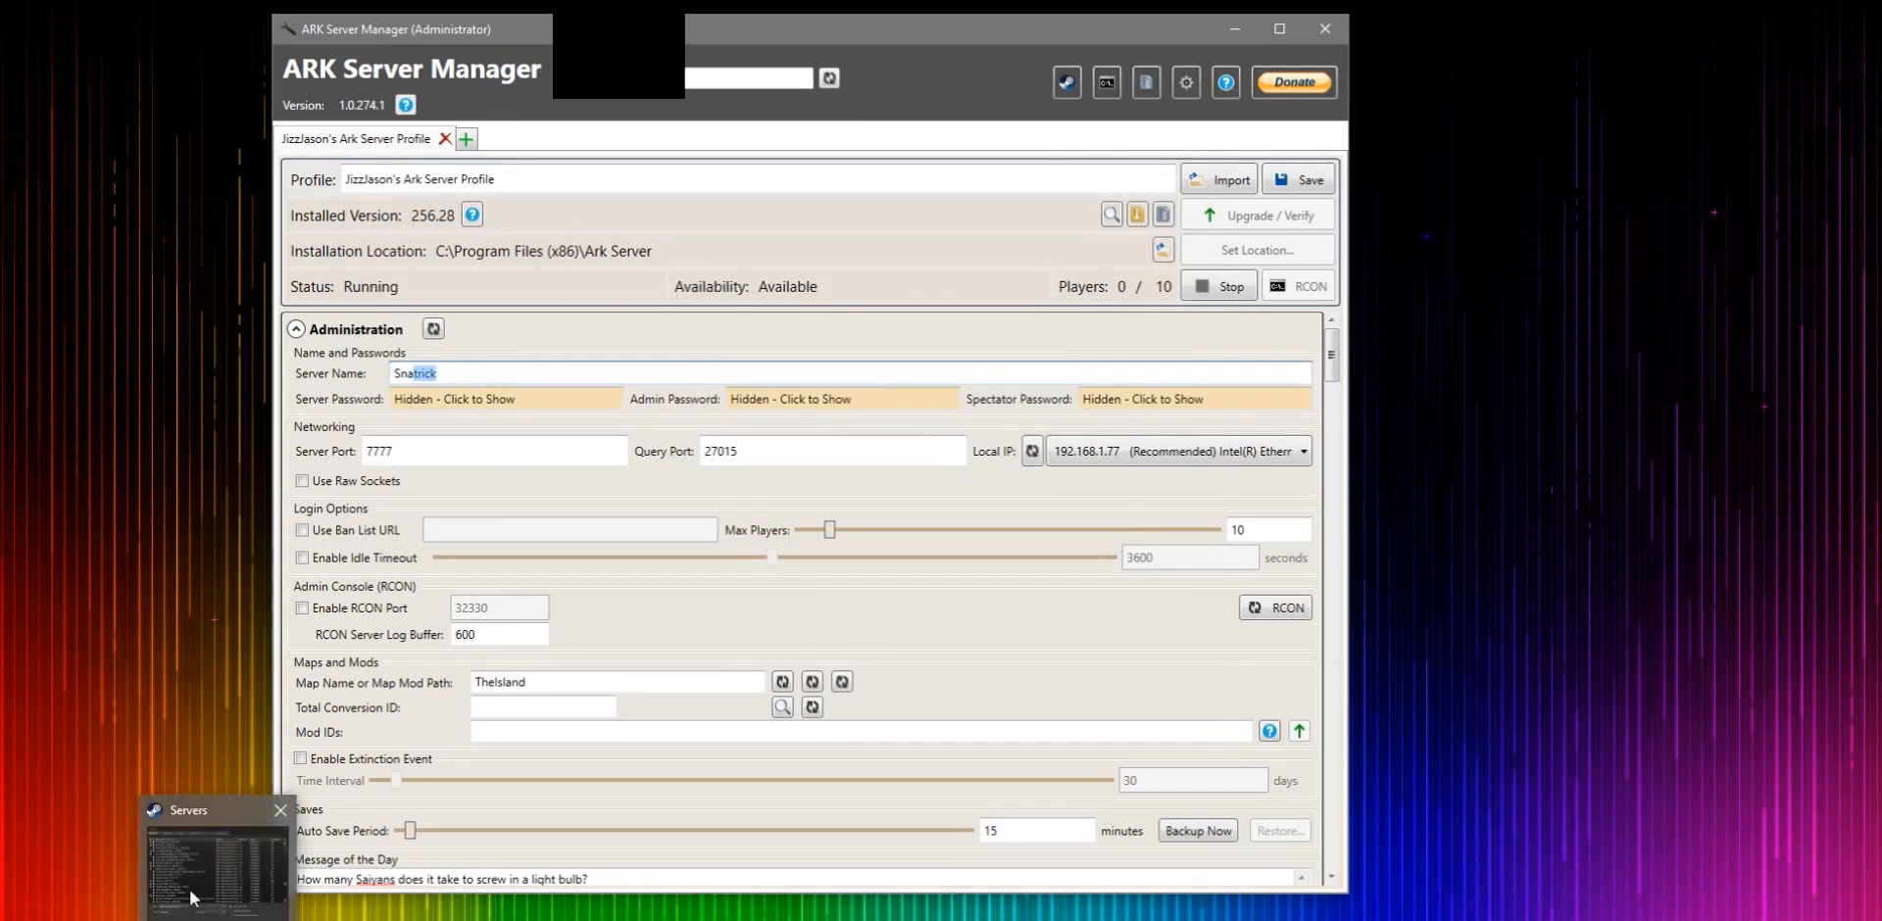
{"action": "left_click", "coordinate": [206, 853]}
{"action": "scroll", "coordinate": [626, 481], "scroll_direction": "down", "scroll_amount": 10}
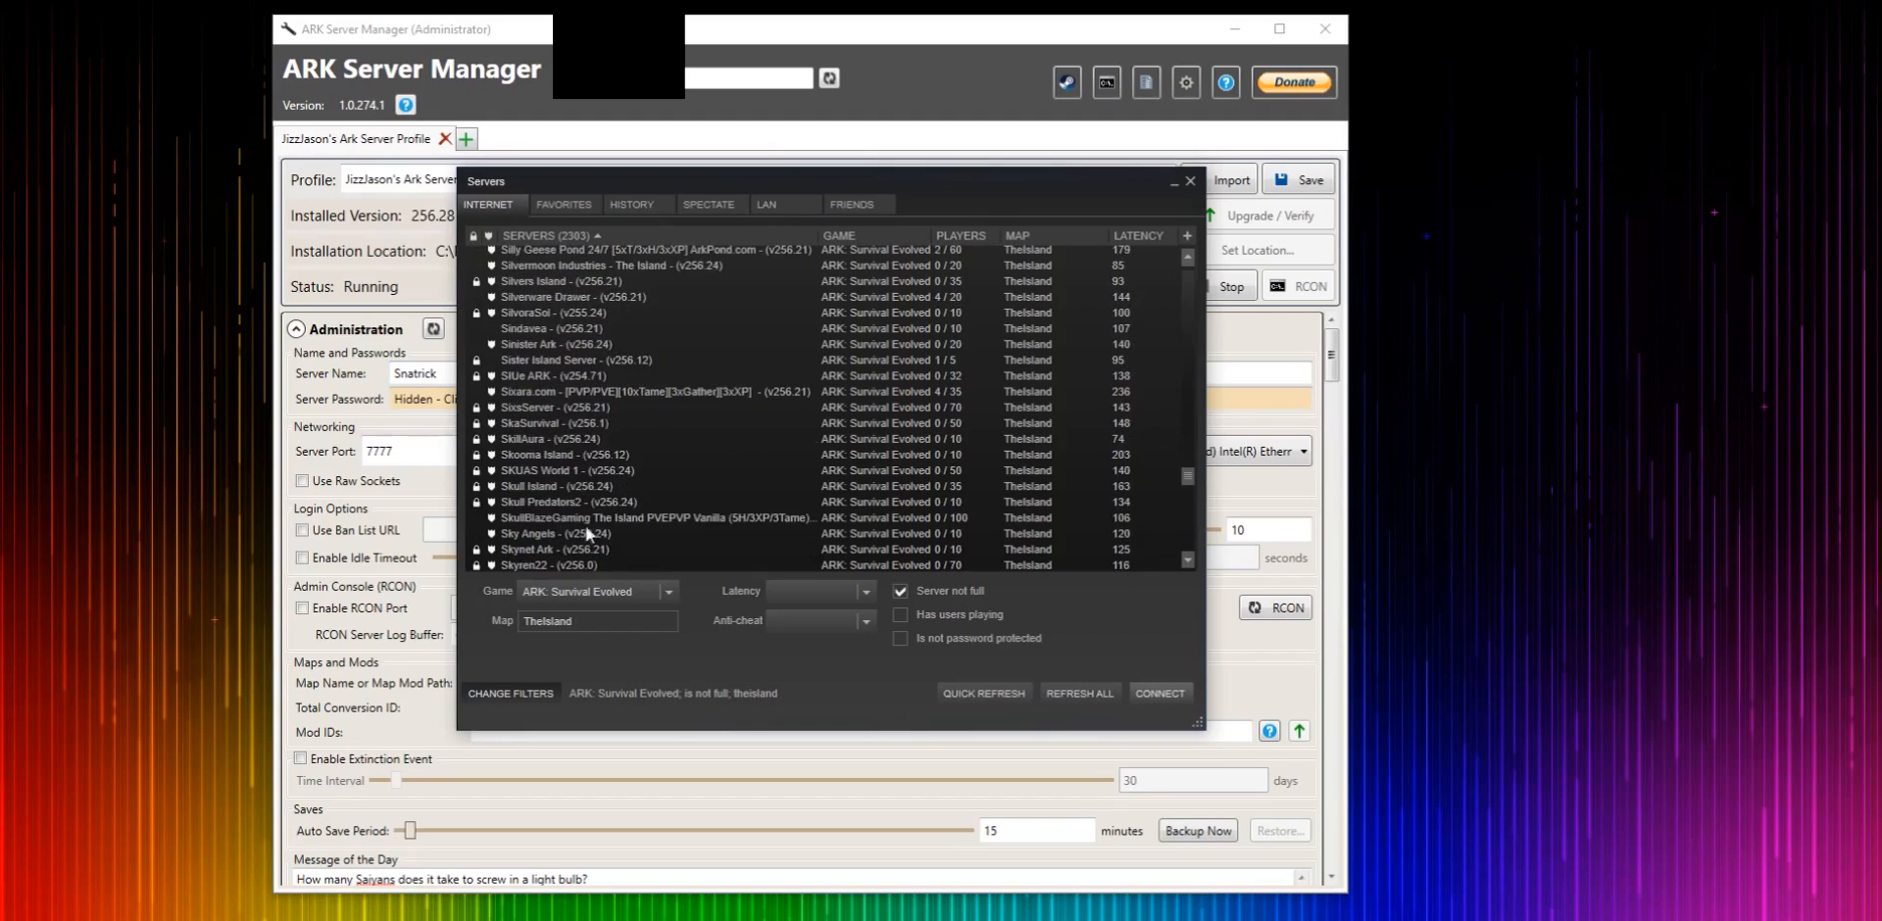
{"action": "left_click", "coordinate": [500, 408]}
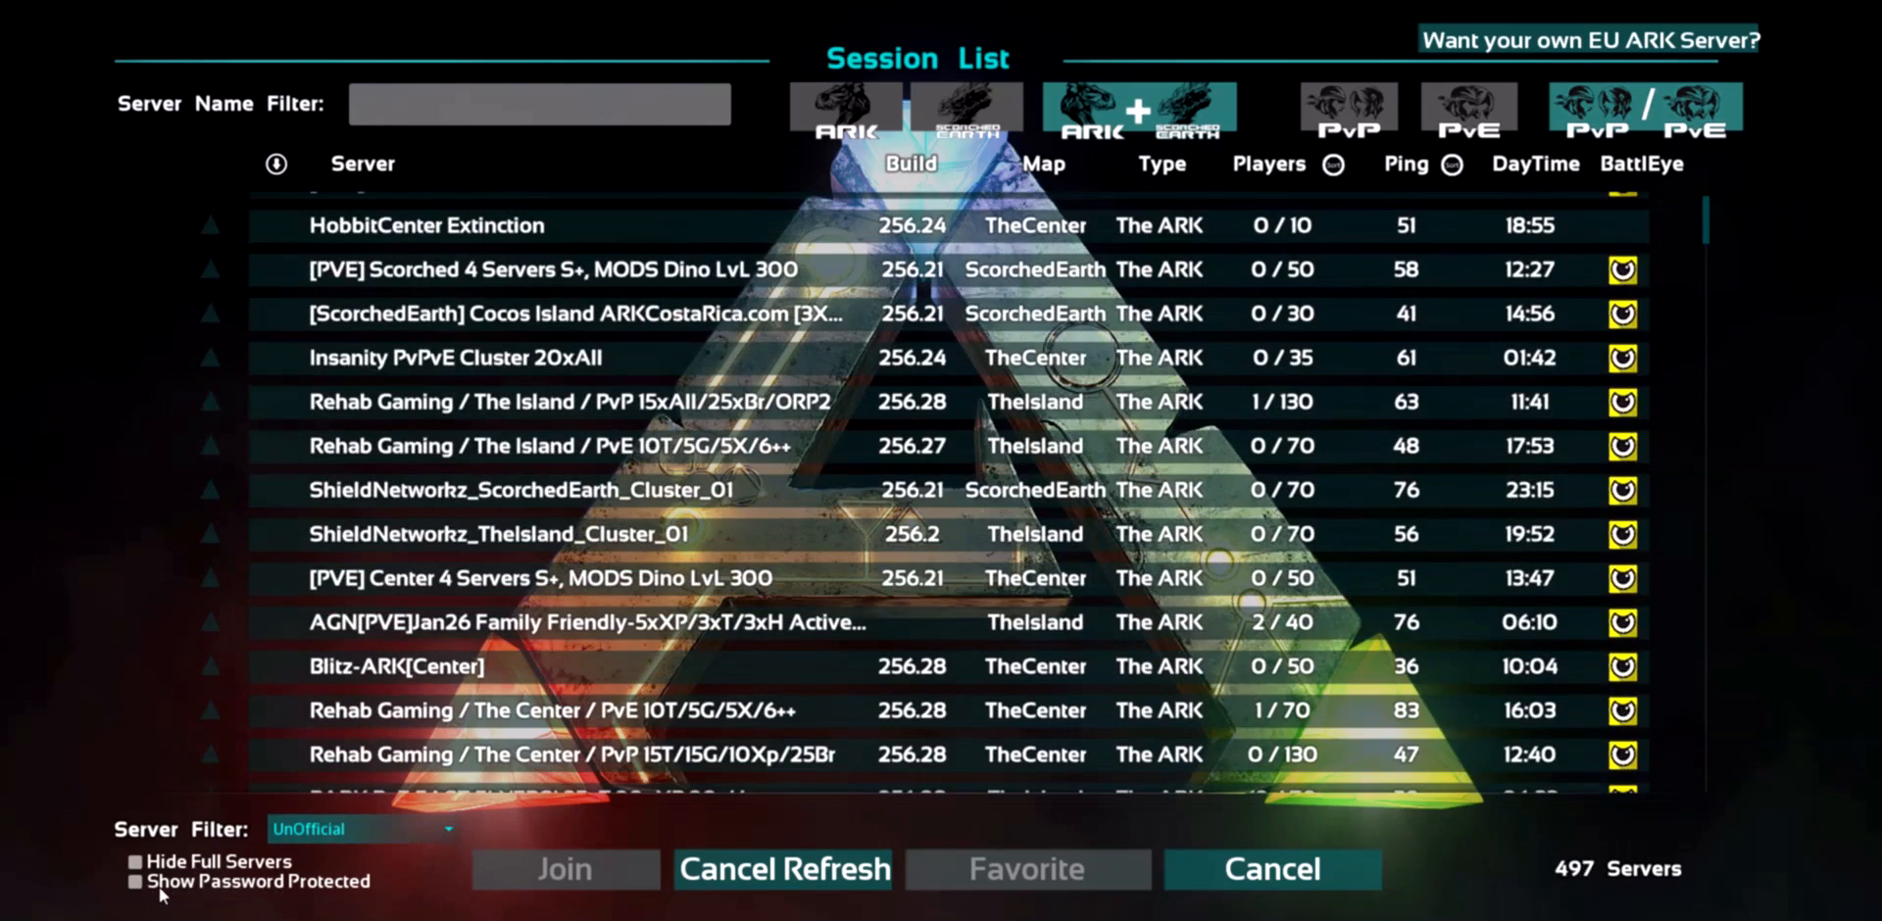
- In the game's session list, show password-protected servers, sort by server name, and select the Snatrick server
{"action": "left_click", "coordinate": [160, 889]}
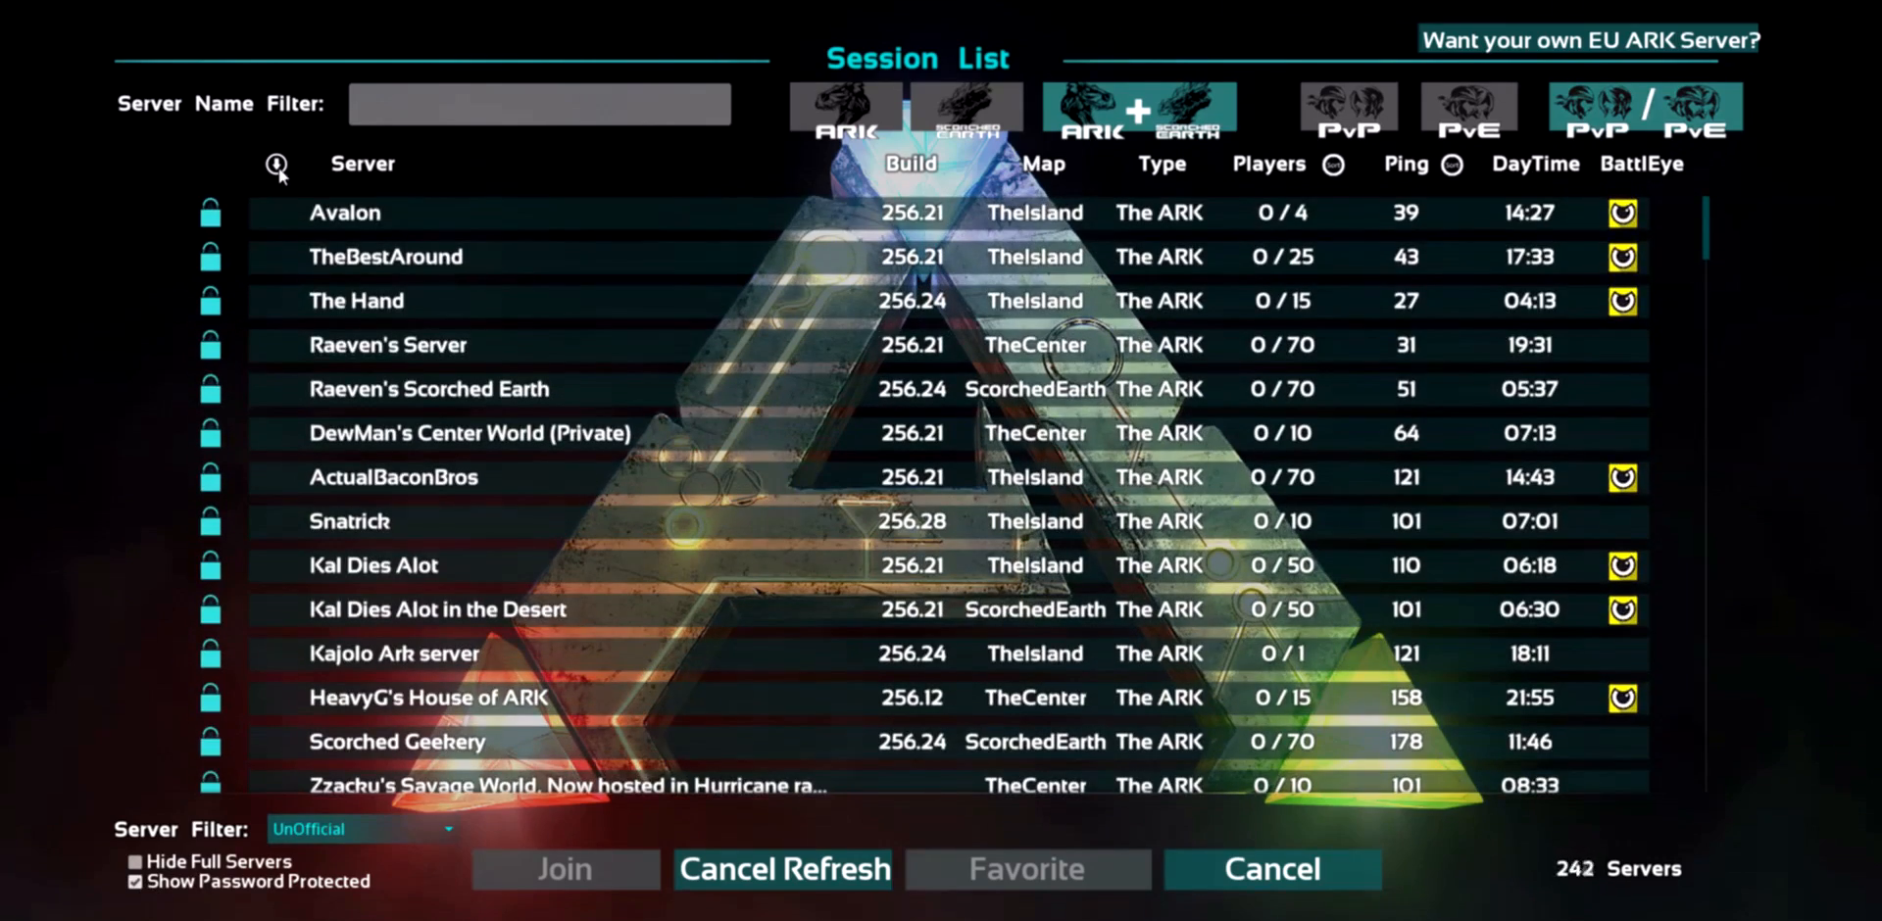
{"action": "left_click", "coordinate": [277, 165]}
{"action": "scroll", "coordinate": [392, 414], "scroll_direction": "down", "scroll_amount": 4}
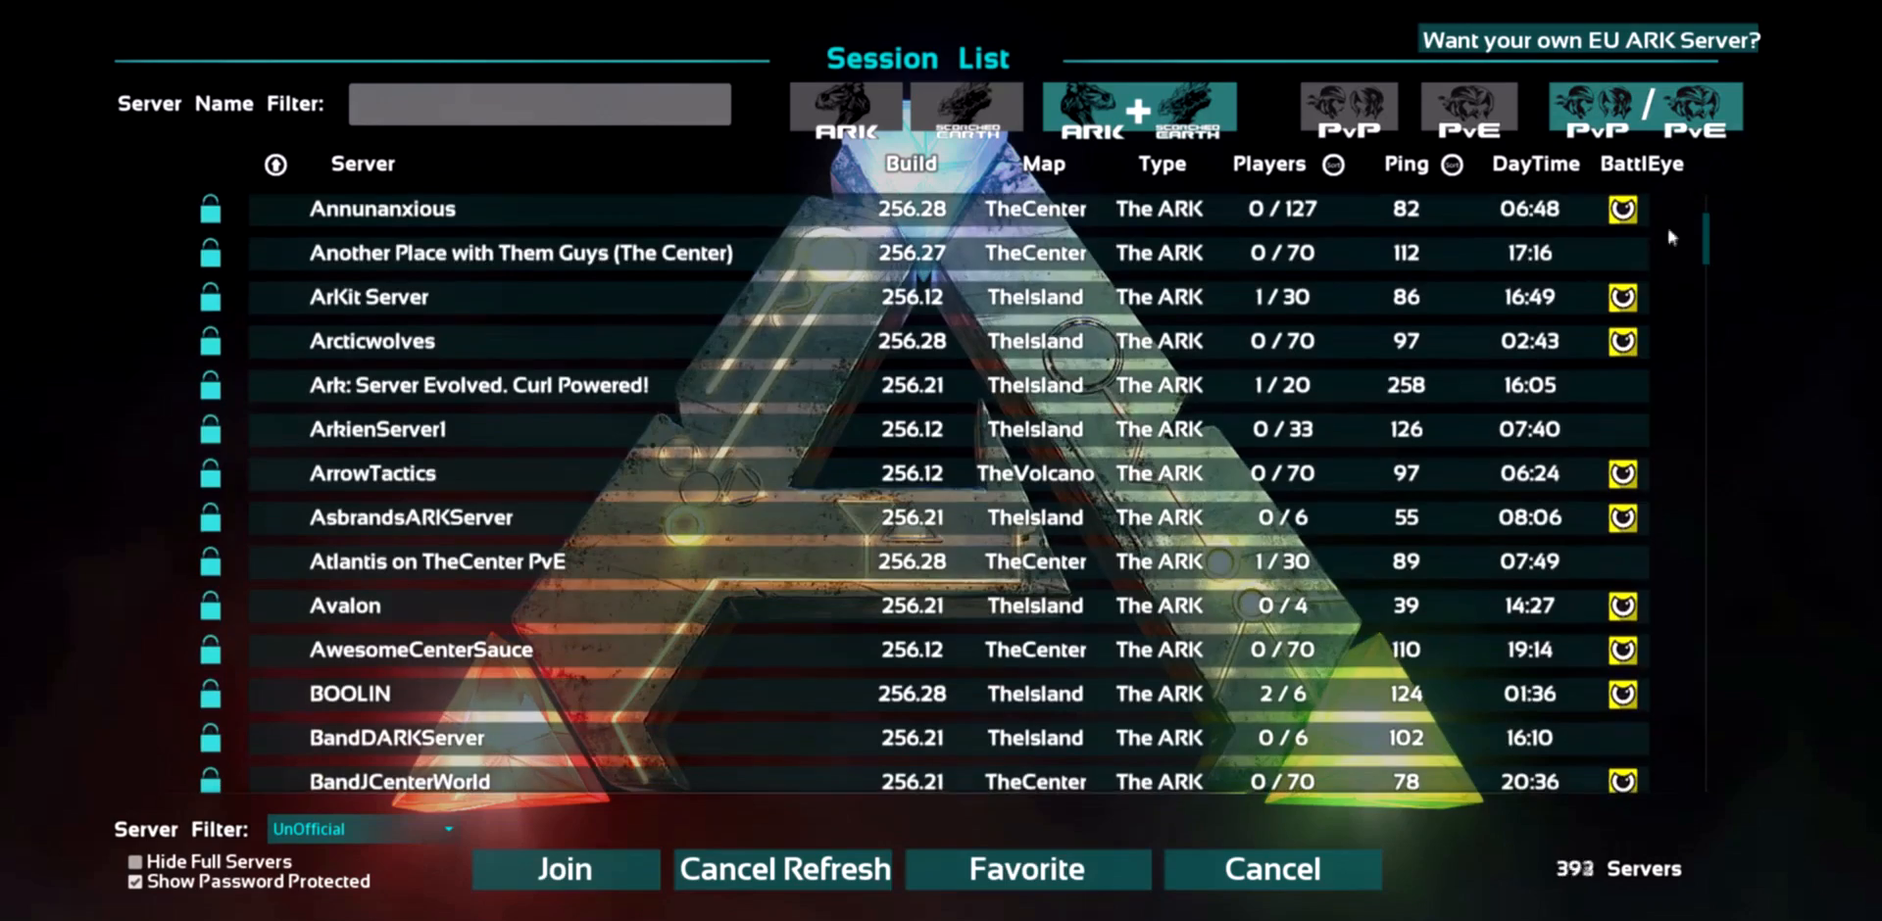
{"action": "left_click_drag", "start_coordinate": [1707, 257], "coordinate": [1728, 446]}
{"action": "left_click", "coordinate": [358, 284]}
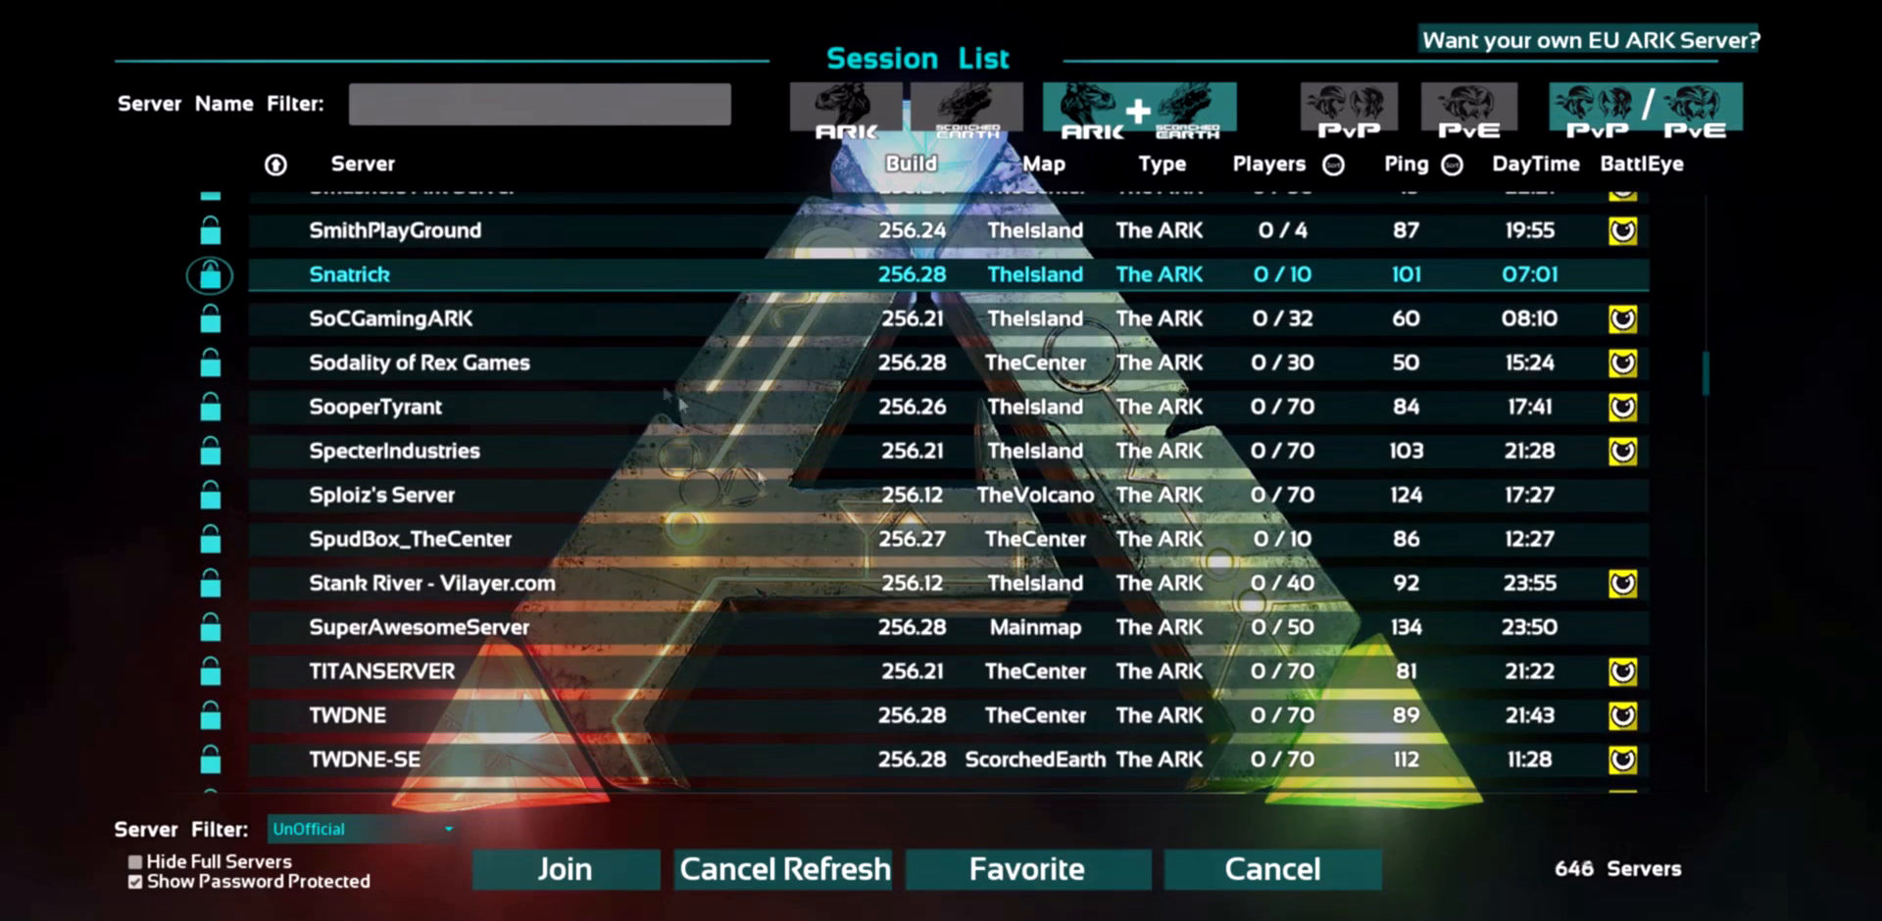
- Join the Snatrick server, entering the server password when asked
{"action": "left_click", "coordinate": [632, 882]}
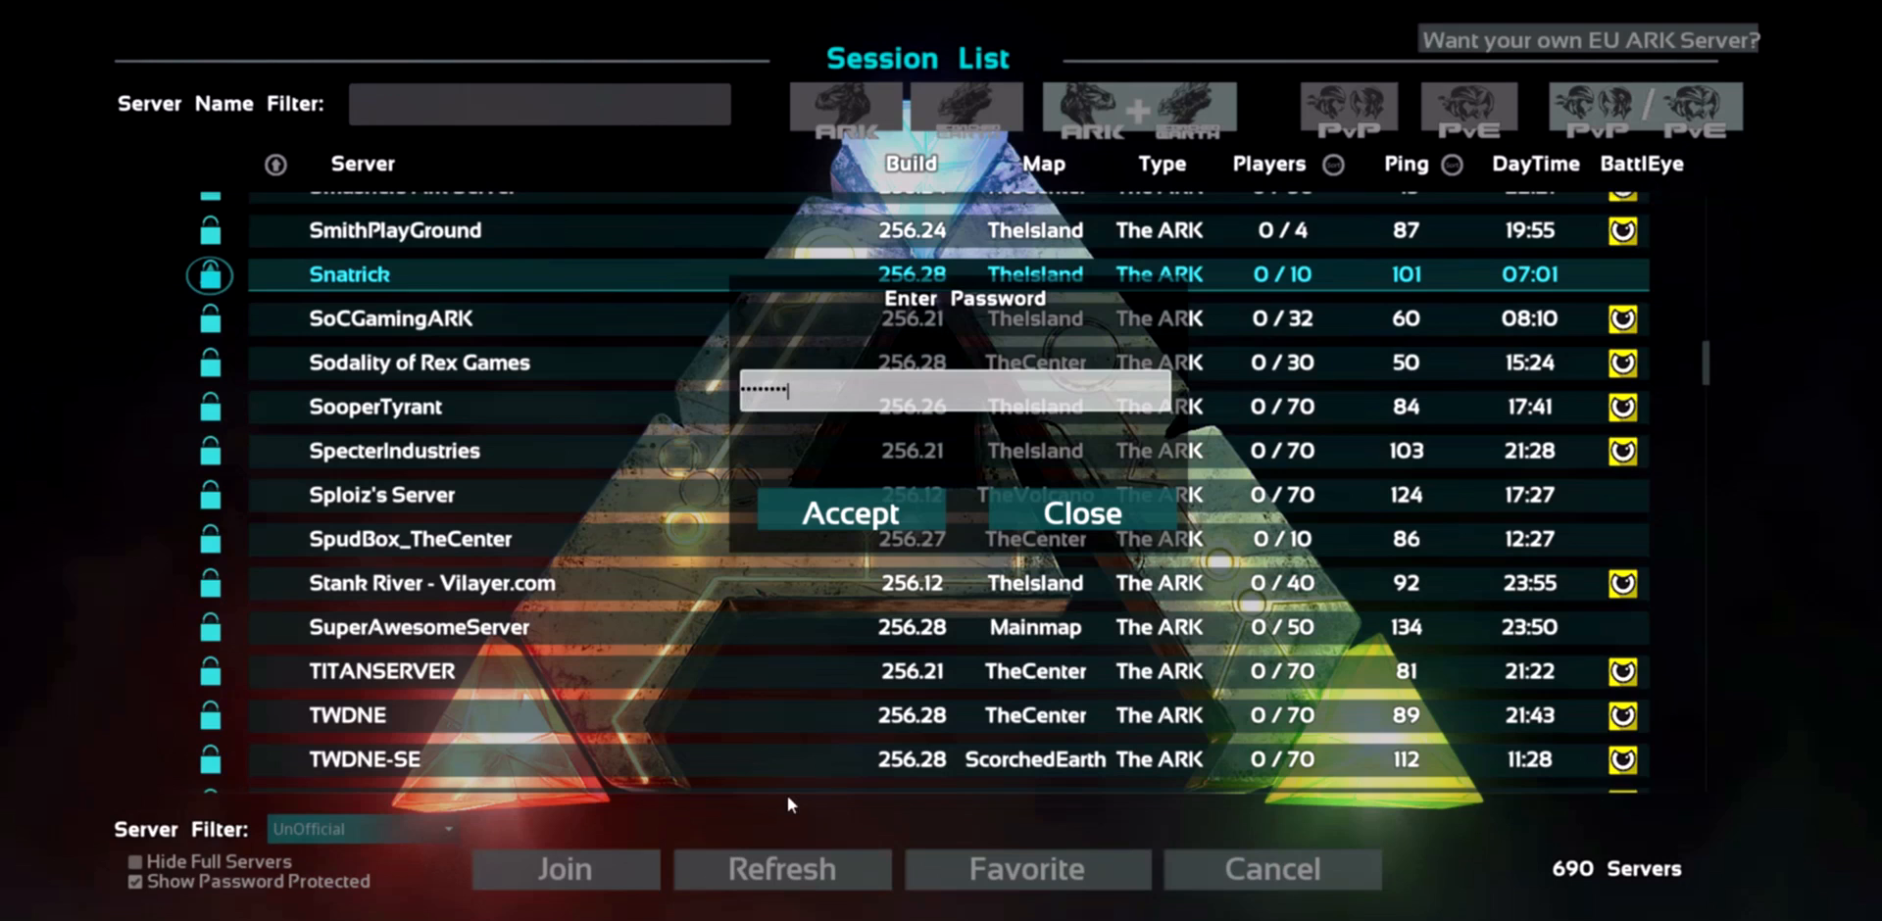
{"action": "left_click", "coordinate": [926, 508]}
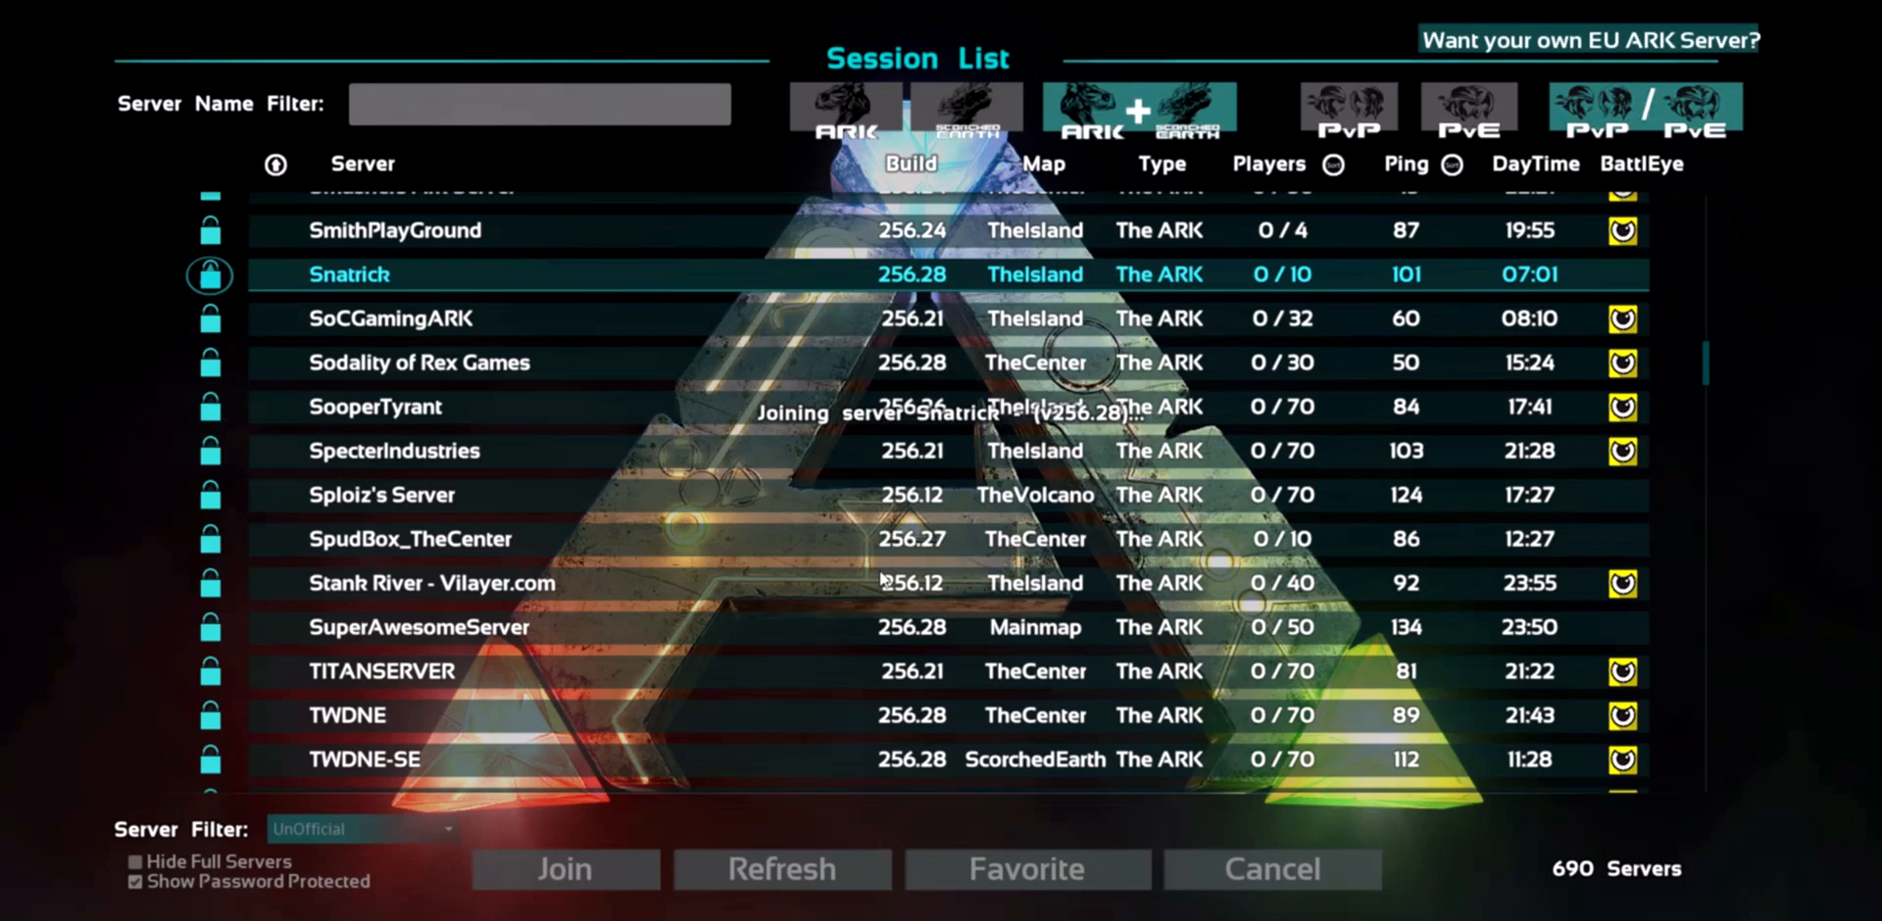